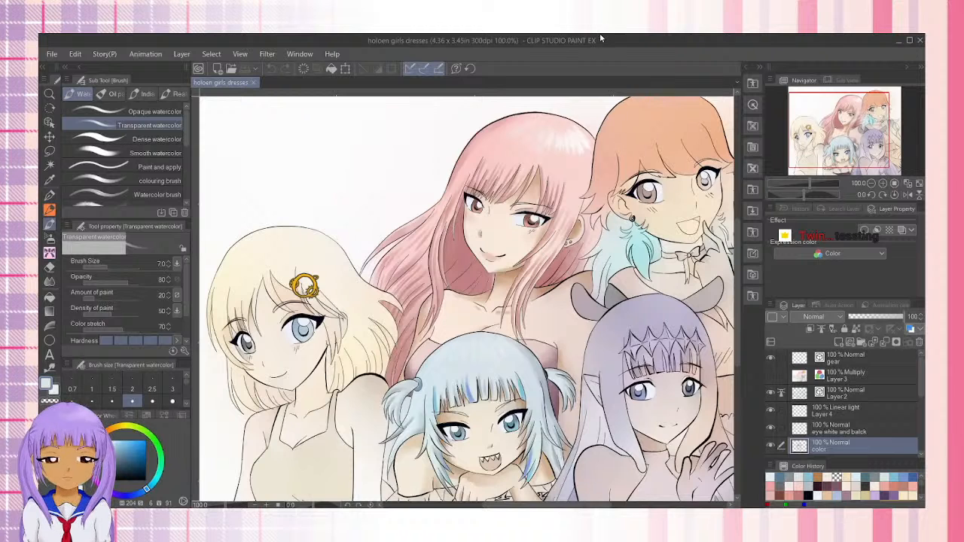
left_click(871, 183)
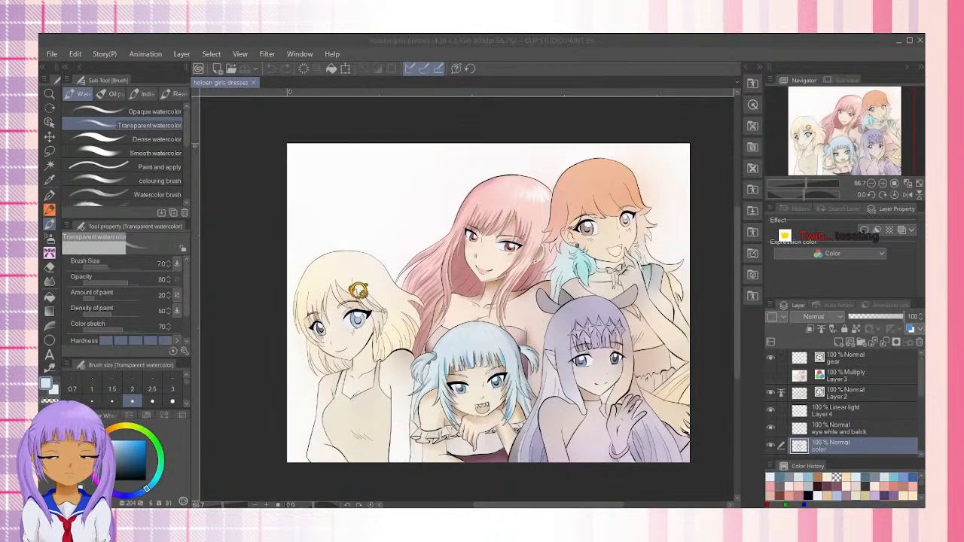
left_click_drag(610, 40, 355, 39)
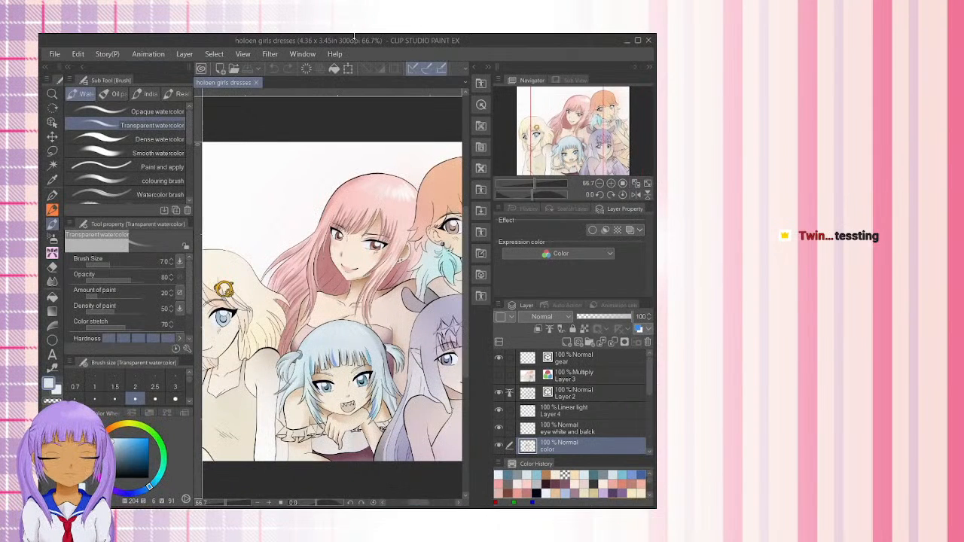
left_click(639, 42)
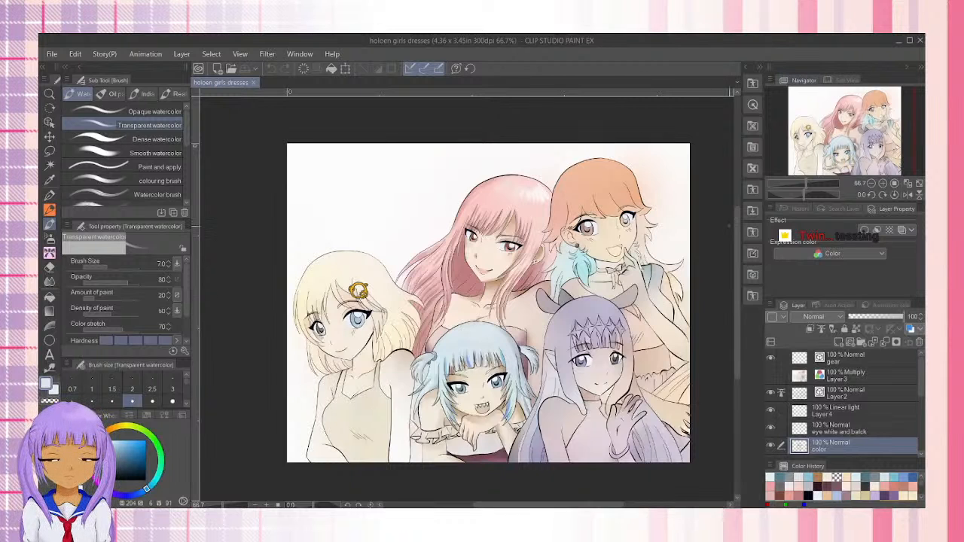
Sample the dark pink from the pink-haired girl's hair behind her neck and darken it to H 357, S 35, V 55
left_click(884, 184)
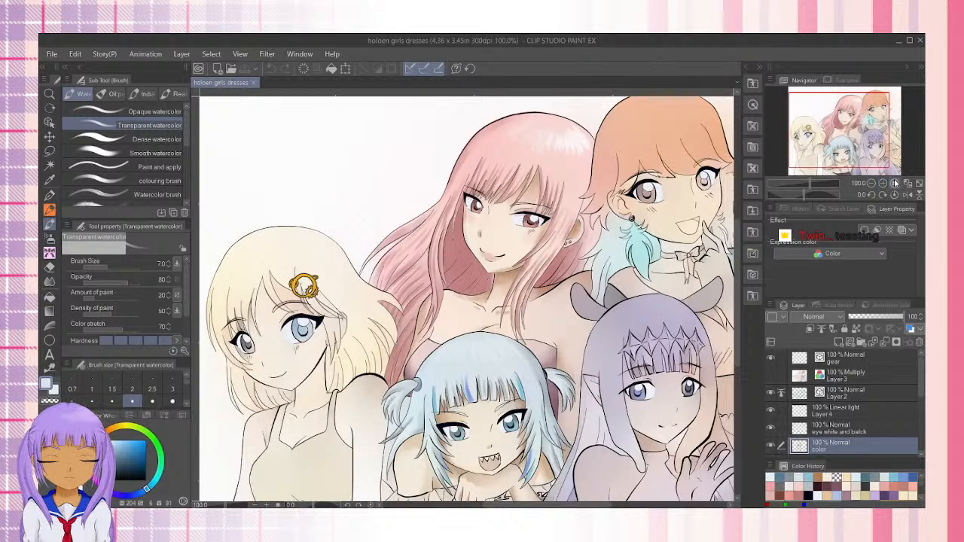
left_click(884, 184)
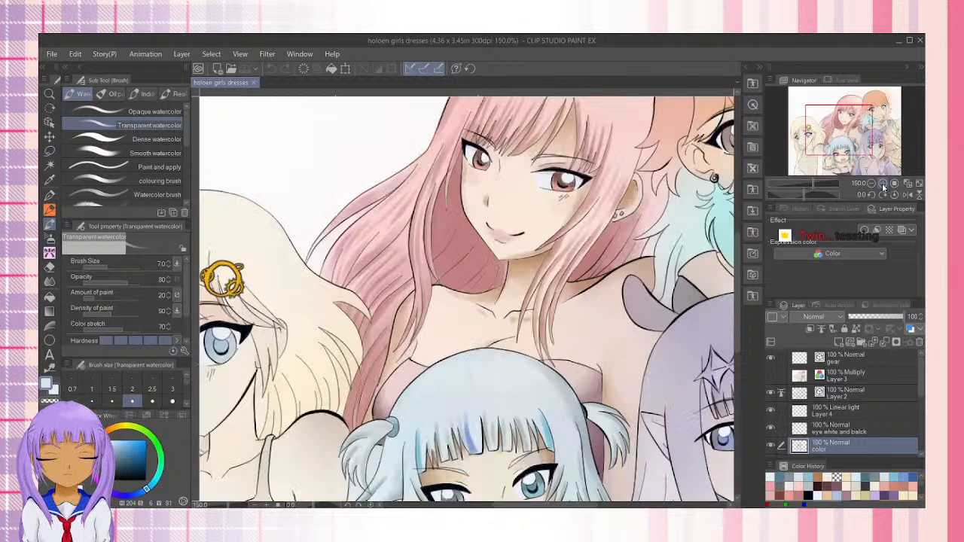
left_click(885, 184)
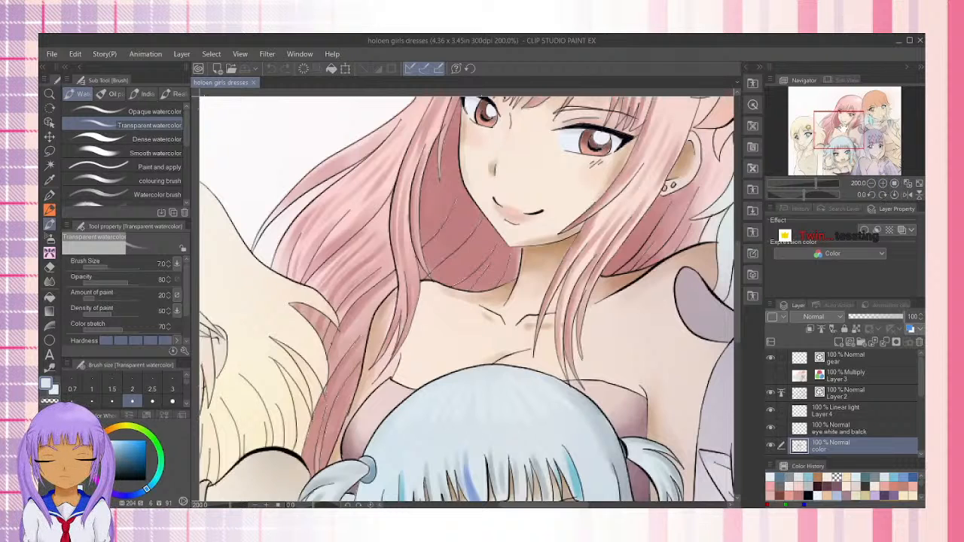
left_click(49, 180)
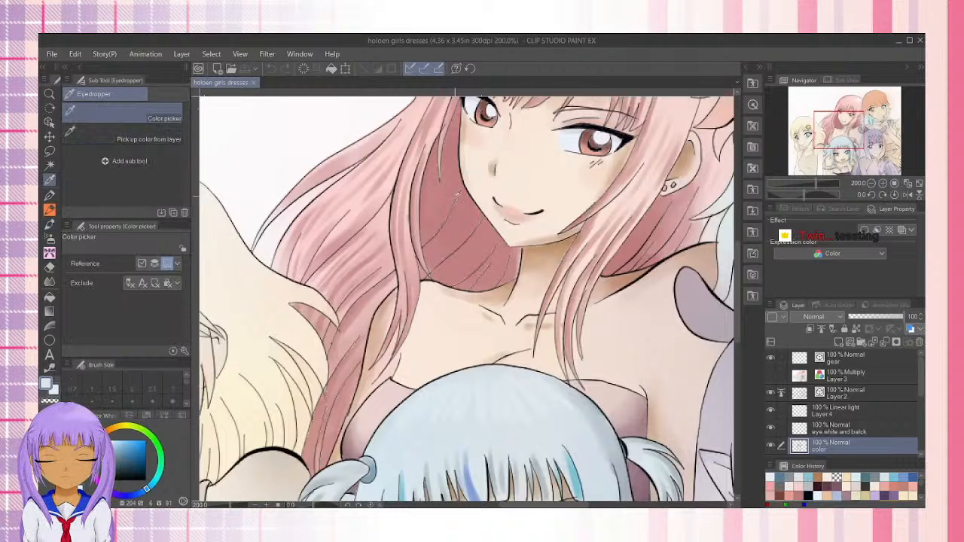
left_click(451, 198)
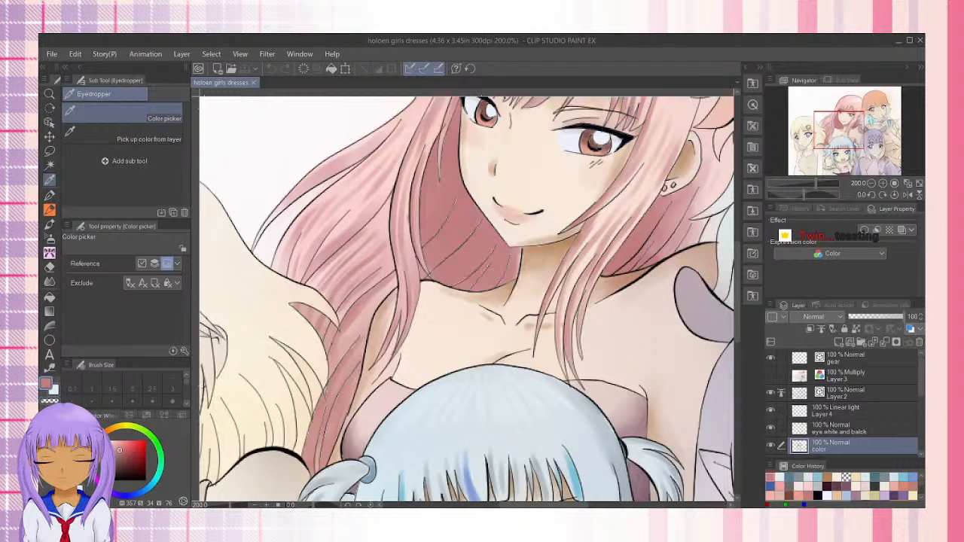
left_click(120, 457)
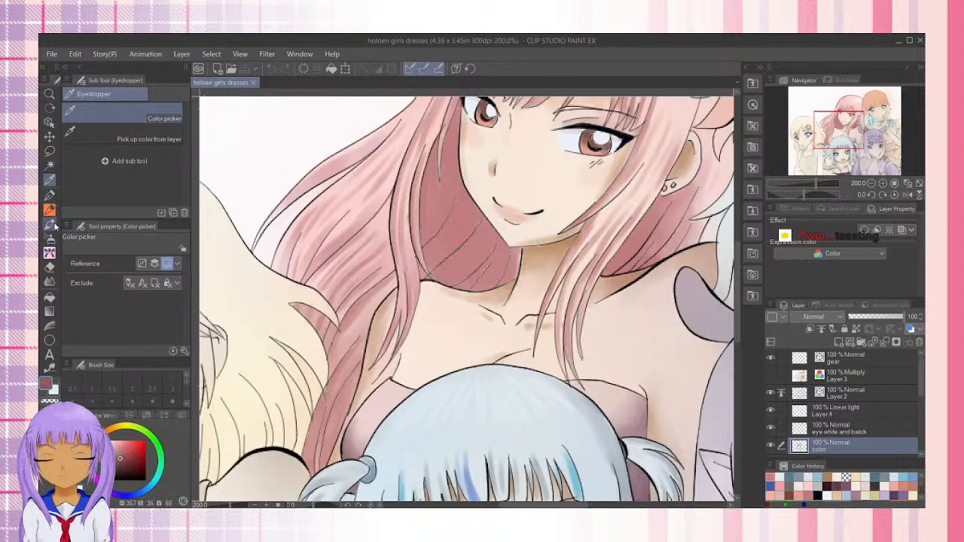
Shade the pink hair behind the neck with the Transparent watercolor brush, deepening the red to H 357, S 51, V 38
left_click(49, 224)
left_click(452, 93)
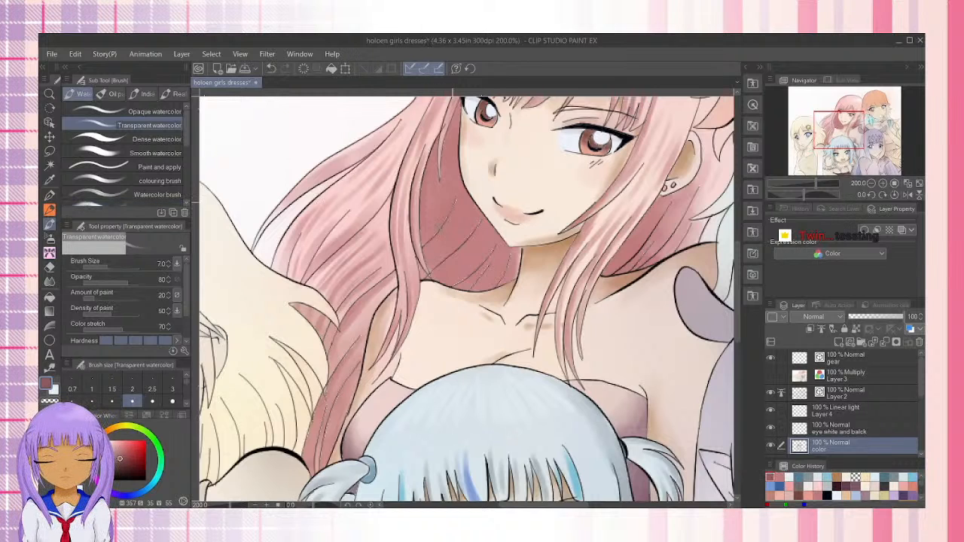
left_click(124, 457)
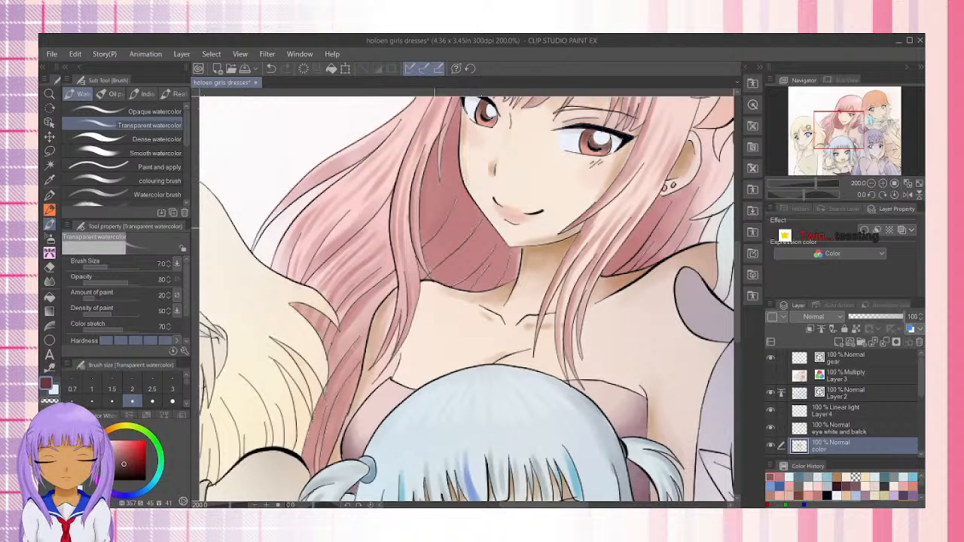
left_click_drag(435, 226, 421, 247)
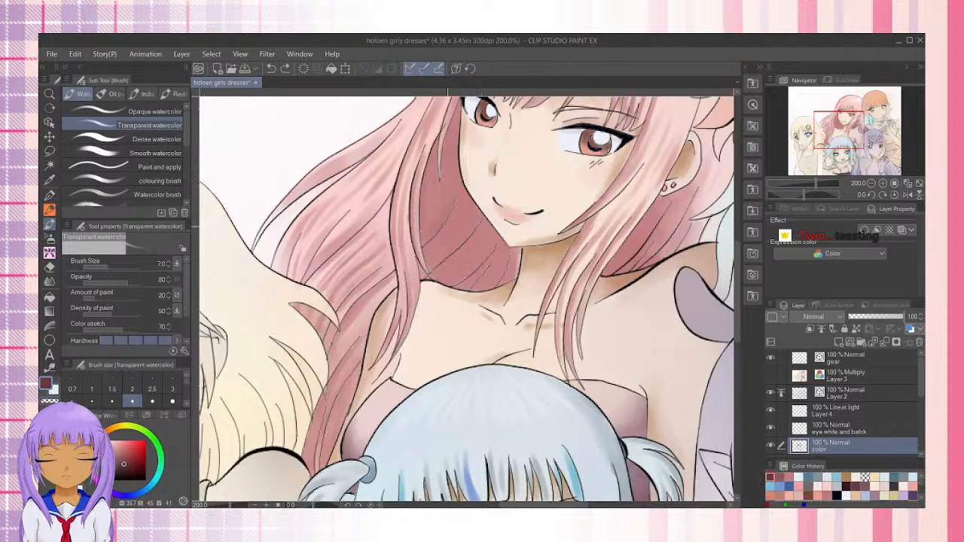
key("ctrl+z")
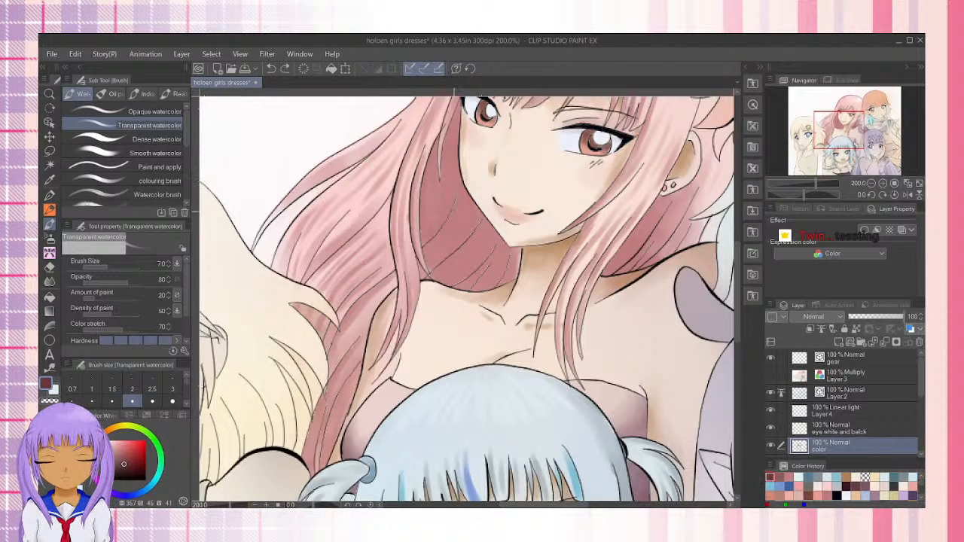
left_click_drag(454, 213, 429, 249)
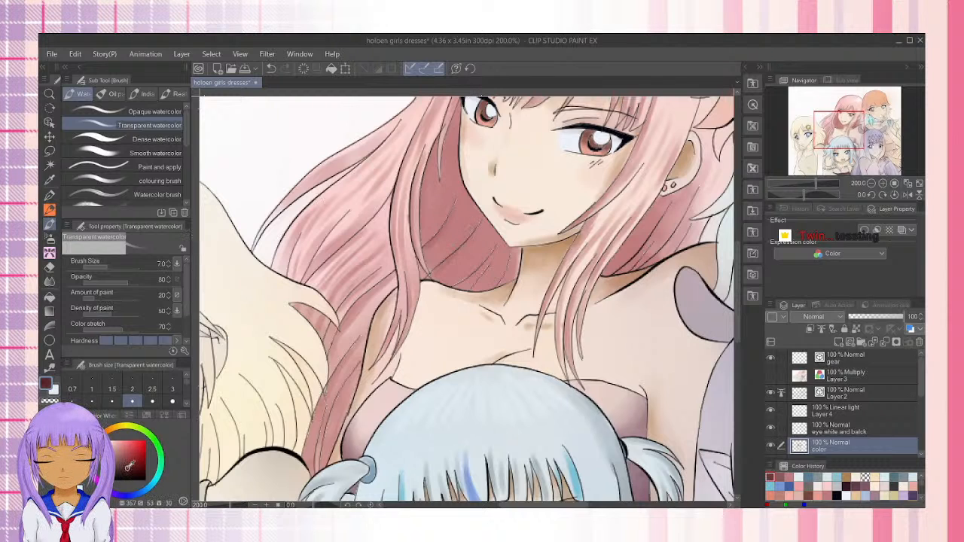
left_click(127, 465)
left_click_drag(431, 226, 439, 231)
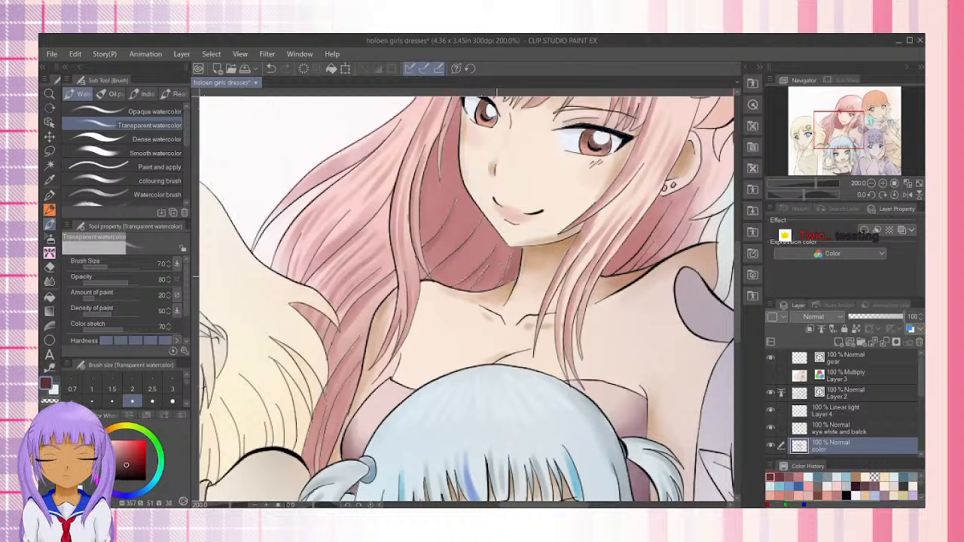
Try shading the pink hair behind the neck with the Smooth watercolor brush at size 12
left_click(176, 153)
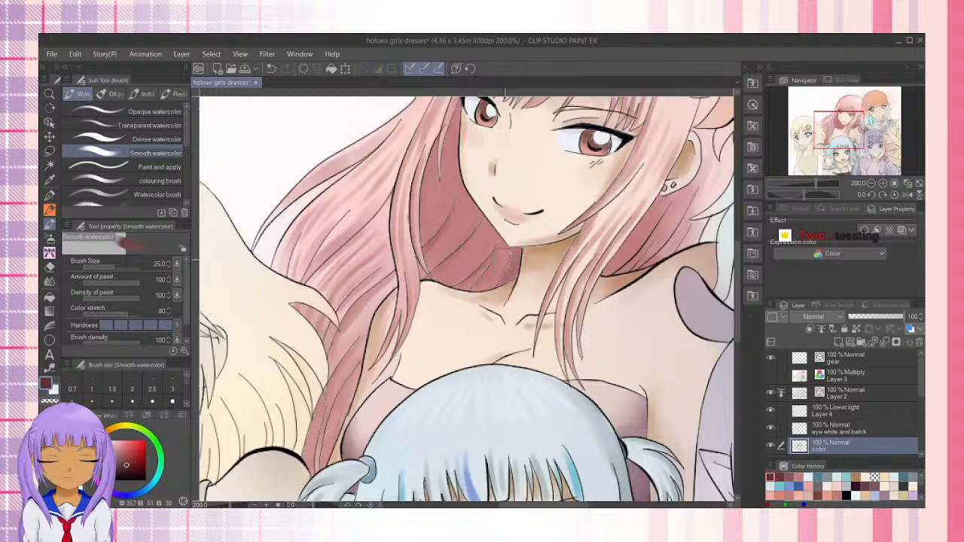
key("bracketleft")
key("bracketleft")
key("bracketleft")
key("bracketleft")
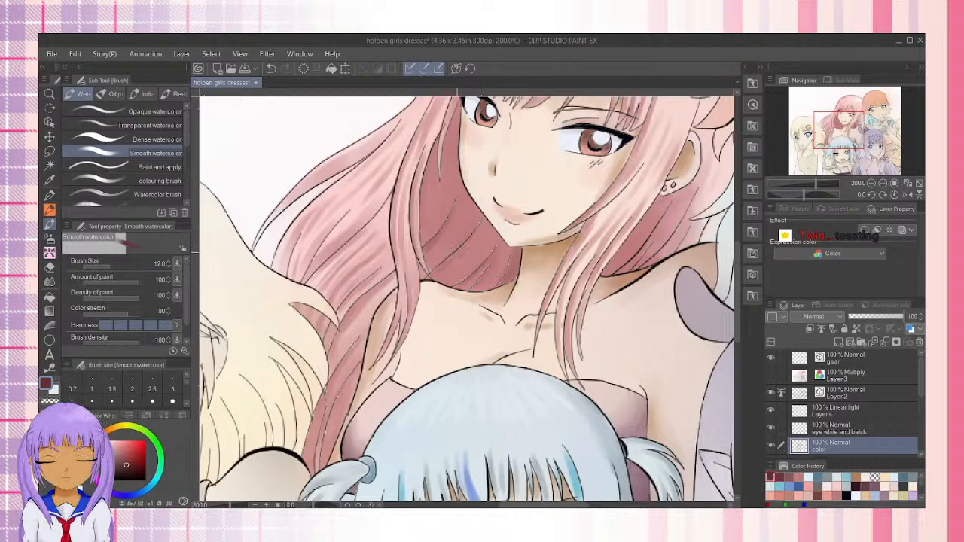
left_click_drag(455, 253, 435, 273)
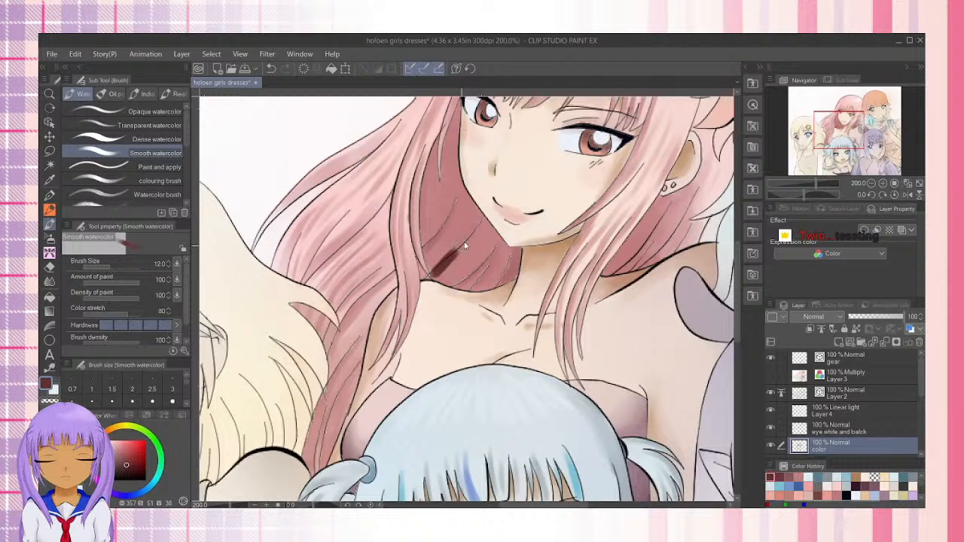
key("ctrl+z")
Paint dark red shadow strokes along the pink hair strands beside the face and neck with the Dense watercolor brush at size 15
left_click(154, 139)
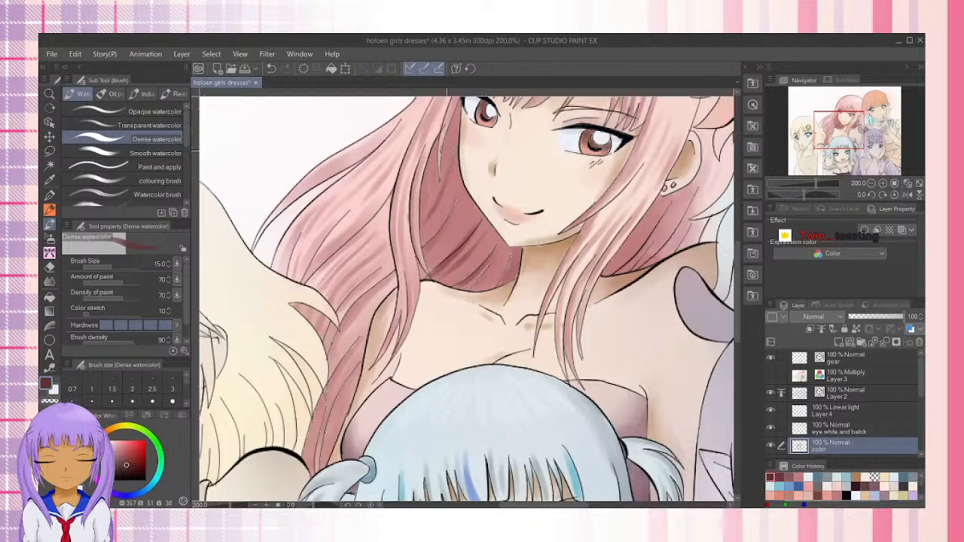
mouse_move(419, 199)
left_mouse_down()
mouse_move(439, 136)
mouse_move(419, 202)
left_mouse_up()
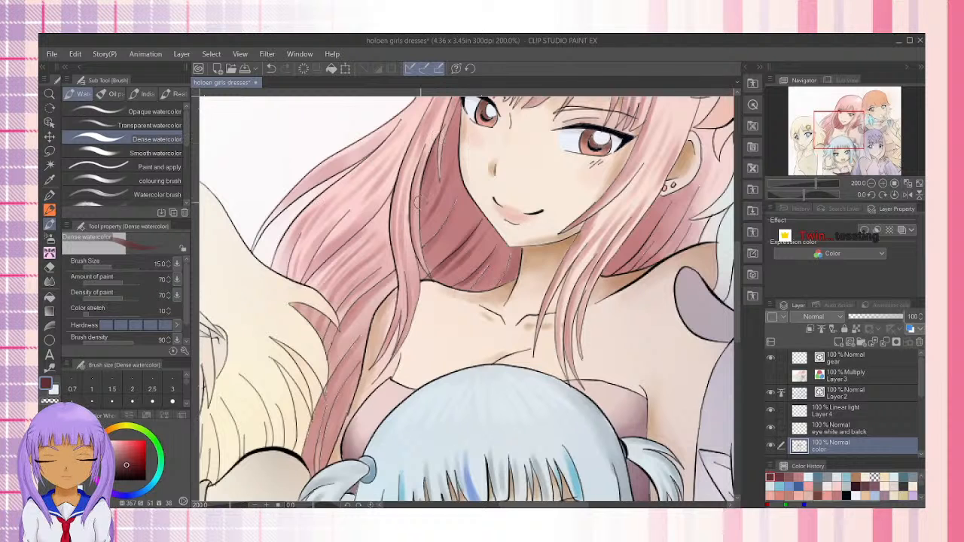
left_click_drag(439, 138, 426, 185)
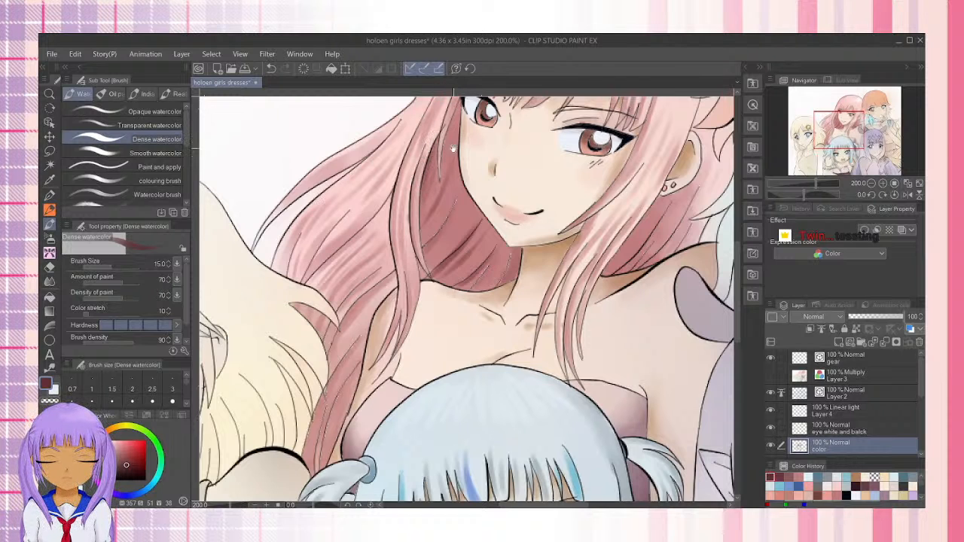
left_click_drag(458, 133, 445, 173)
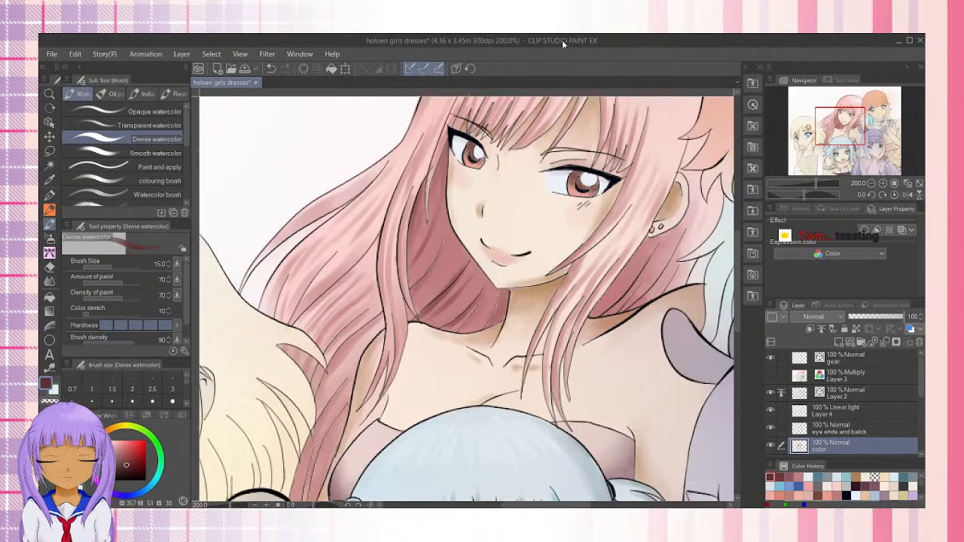
left_click_drag(512, 284, 428, 315)
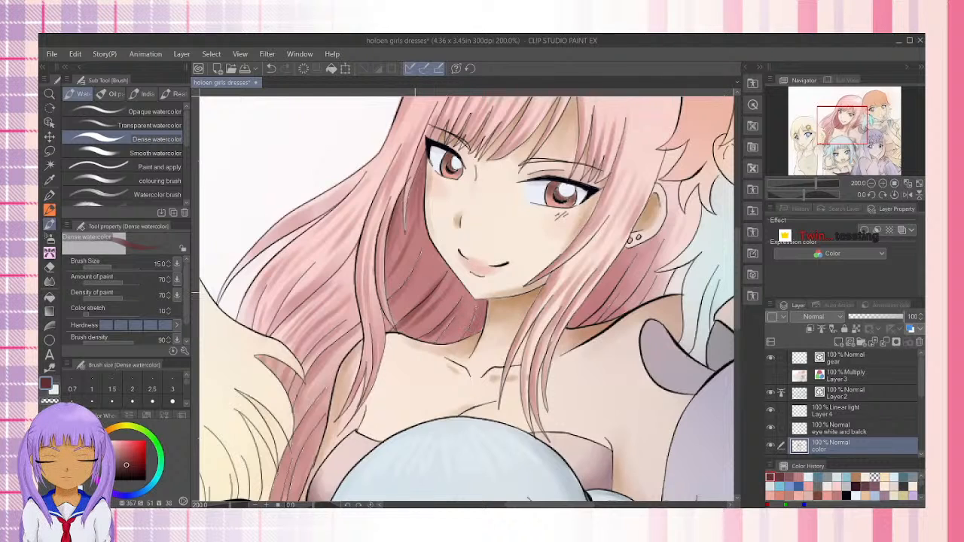
left_click_drag(437, 254, 415, 290)
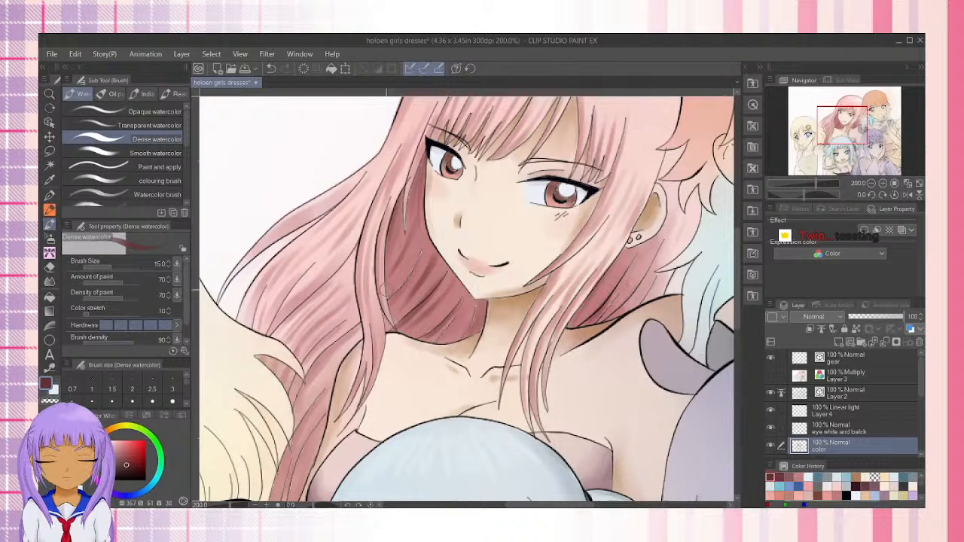
Paint the inside of the blue-haired girl's mouth below the teeth light pink (H 357, S 26, V 92) with the Dense watercolor brush
left_click_drag(526, 281, 465, 386)
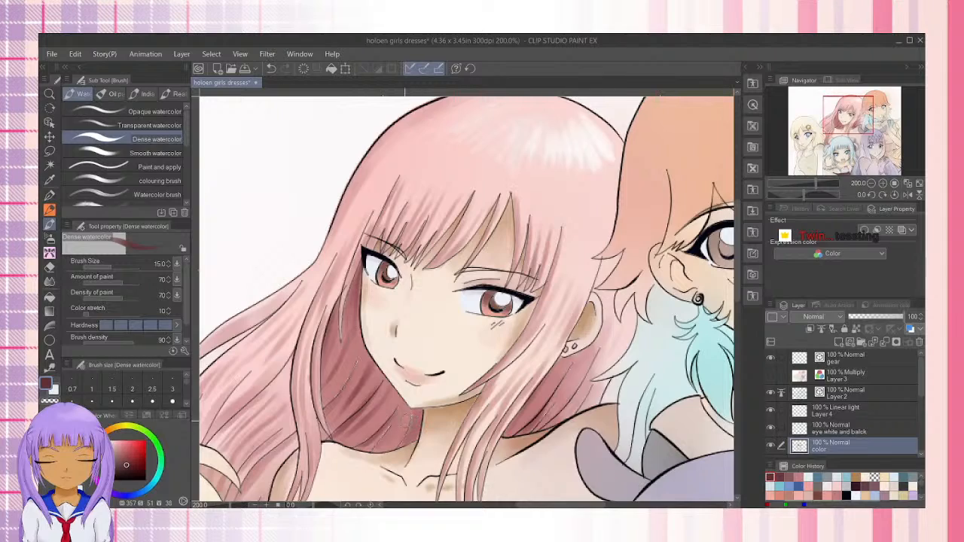
left_click_drag(373, 432, 441, 152)
left_click_drag(526, 379, 531, 230)
left_click_drag(517, 423, 495, 366)
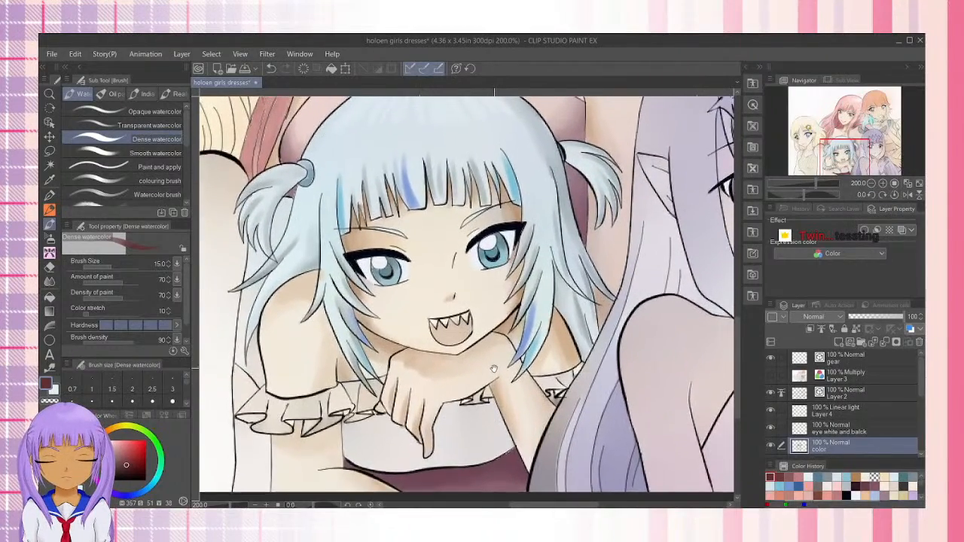
left_click_drag(497, 292, 471, 389)
left_click_drag(461, 324, 424, 222)
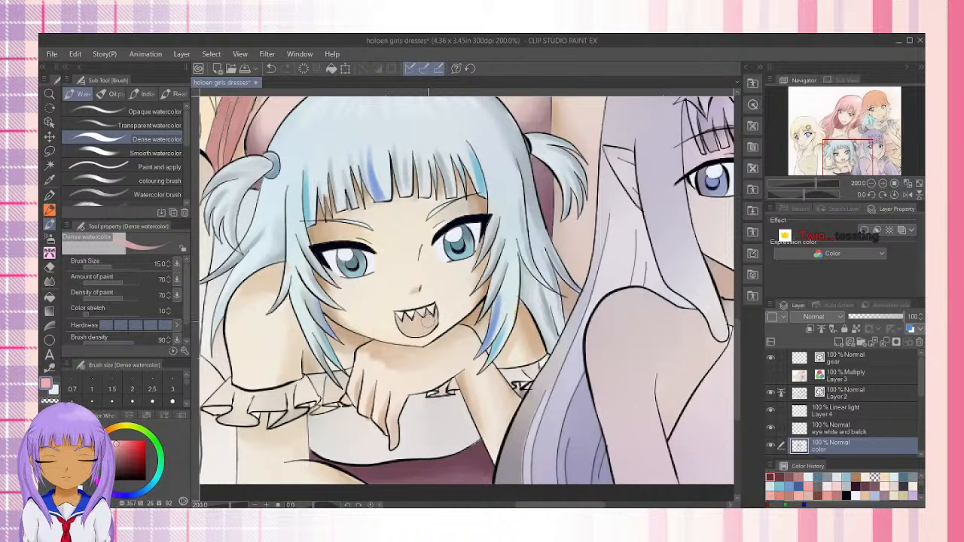
scroll(423, 324, "up", 4)
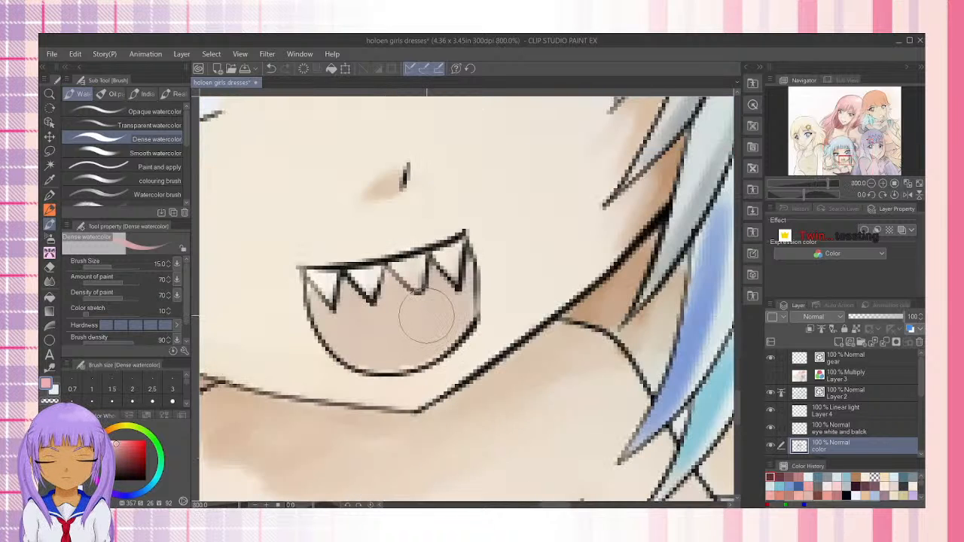
mouse_move(427, 317)
left_mouse_down()
mouse_move(468, 263)
mouse_move(464, 309)
mouse_move(464, 286)
mouse_move(455, 307)
mouse_move(344, 347)
mouse_move(468, 275)
mouse_move(450, 337)
mouse_move(461, 298)
mouse_move(421, 357)
mouse_move(446, 310)
mouse_move(392, 367)
mouse_move(314, 300)
mouse_move(356, 357)
mouse_move(343, 339)
mouse_move(353, 328)
mouse_move(363, 343)
mouse_move(340, 341)
mouse_move(316, 300)
mouse_move(351, 354)
mouse_move(334, 336)
mouse_move(363, 340)
mouse_move(391, 360)
mouse_move(397, 332)
mouse_move(353, 365)
mouse_move(434, 332)
mouse_move(385, 360)
mouse_move(427, 331)
mouse_move(345, 327)
mouse_move(403, 328)
mouse_move(456, 296)
mouse_move(360, 319)
mouse_move(459, 304)
mouse_move(357, 333)
mouse_move(355, 319)
mouse_move(460, 301)
mouse_move(443, 344)
mouse_move(385, 361)
mouse_move(338, 339)
mouse_move(390, 340)
mouse_move(342, 338)
mouse_move(371, 344)
mouse_move(336, 327)
mouse_move(444, 312)
mouse_move(455, 297)
mouse_move(412, 330)
mouse_move(328, 294)
mouse_move(360, 276)
mouse_move(337, 316)
left_mouse_up()
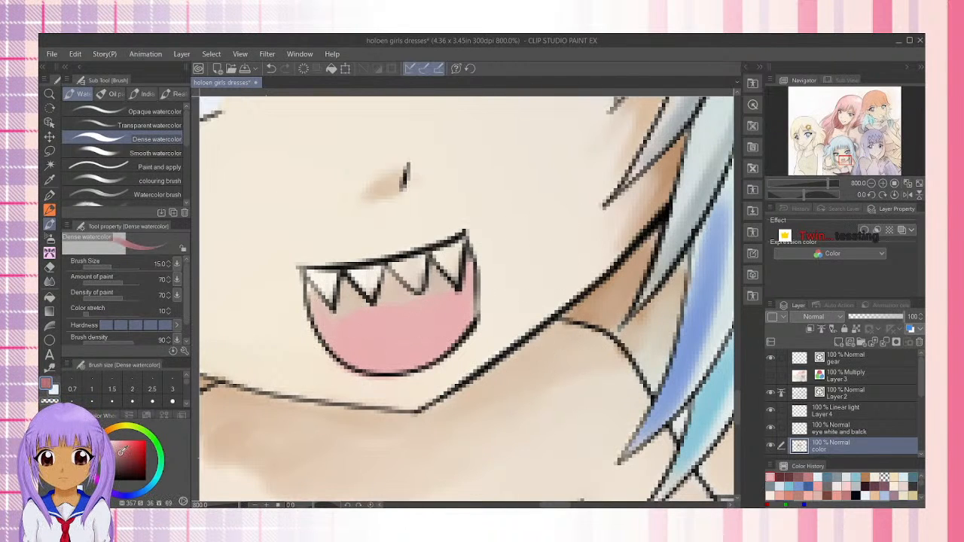
Shade the upper part of the mouth around the teeth with a darker pink and soften its edge with the light pink
left_click_drag(323, 307, 324, 311)
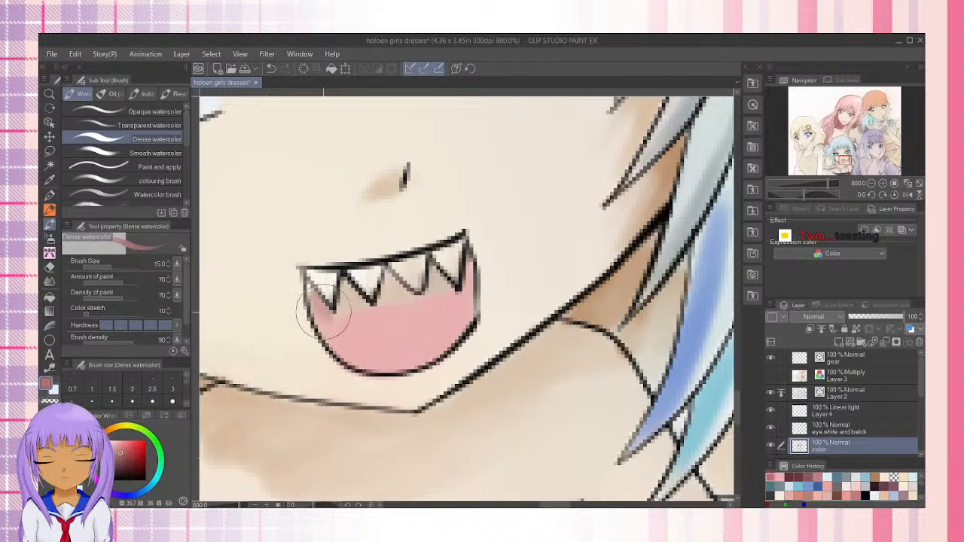
mouse_move(349, 276)
left_mouse_down()
mouse_move(341, 313)
mouse_move(352, 294)
mouse_move(359, 303)
mouse_move(337, 313)
mouse_move(348, 318)
mouse_move(376, 307)
mouse_move(367, 307)
mouse_move(388, 282)
mouse_move(402, 293)
mouse_move(386, 307)
mouse_move(427, 292)
mouse_move(441, 270)
mouse_move(449, 290)
mouse_move(468, 266)
mouse_move(471, 281)
mouse_move(466, 292)
mouse_move(444, 287)
mouse_move(357, 317)
mouse_move(453, 294)
mouse_move(343, 316)
mouse_move(314, 287)
mouse_move(315, 307)
mouse_move(337, 277)
mouse_move(314, 302)
mouse_move(341, 312)
mouse_move(317, 310)
mouse_move(327, 320)
mouse_move(452, 301)
left_mouse_up()
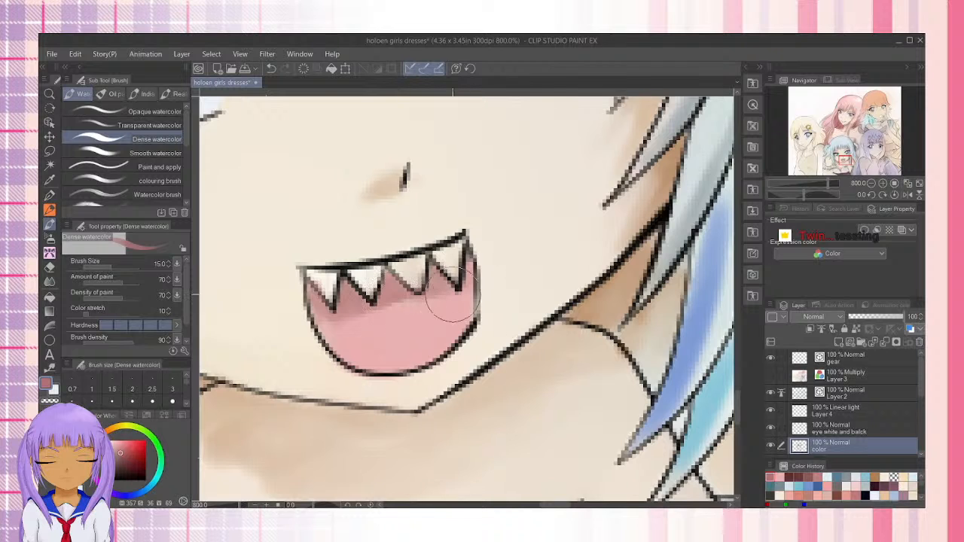
left_click(789, 477)
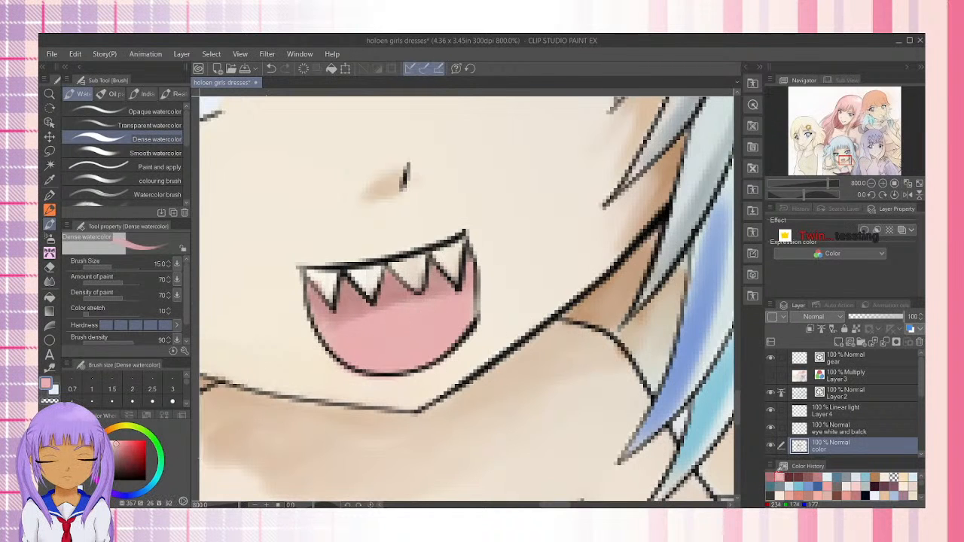
mouse_move(384, 316)
left_mouse_down()
mouse_move(404, 298)
mouse_move(341, 330)
mouse_move(434, 299)
mouse_move(339, 336)
left_mouse_up()
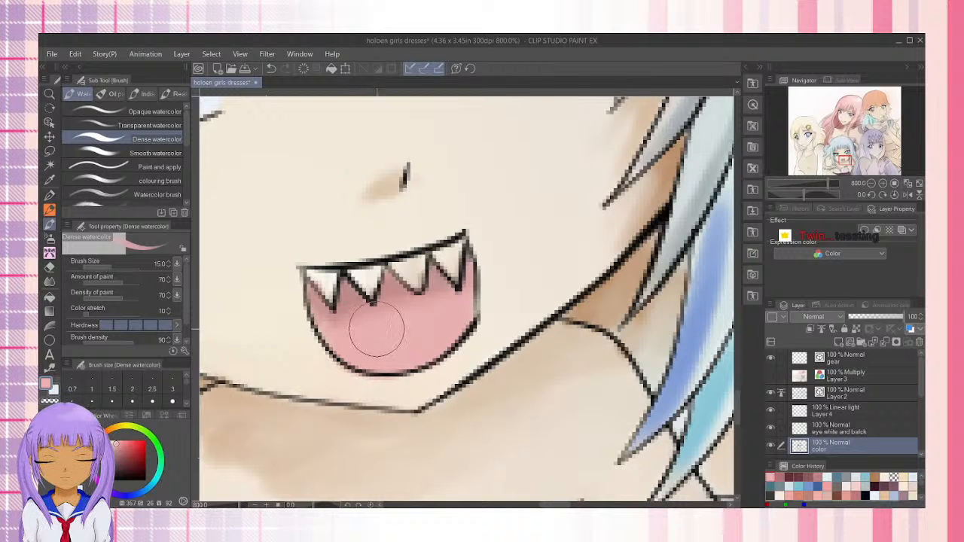
Tint the blue-haired girl's teeth pale lavender-white with the Transparent watercolor brush at size 7, finishing with the colouring brush at size 10
left_click(147, 125)
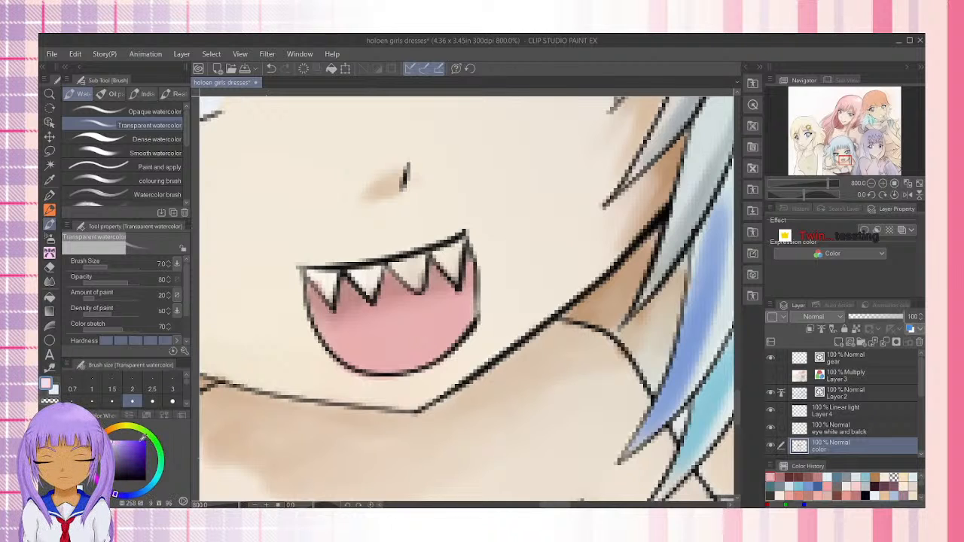
left_click_drag(333, 275, 327, 286)
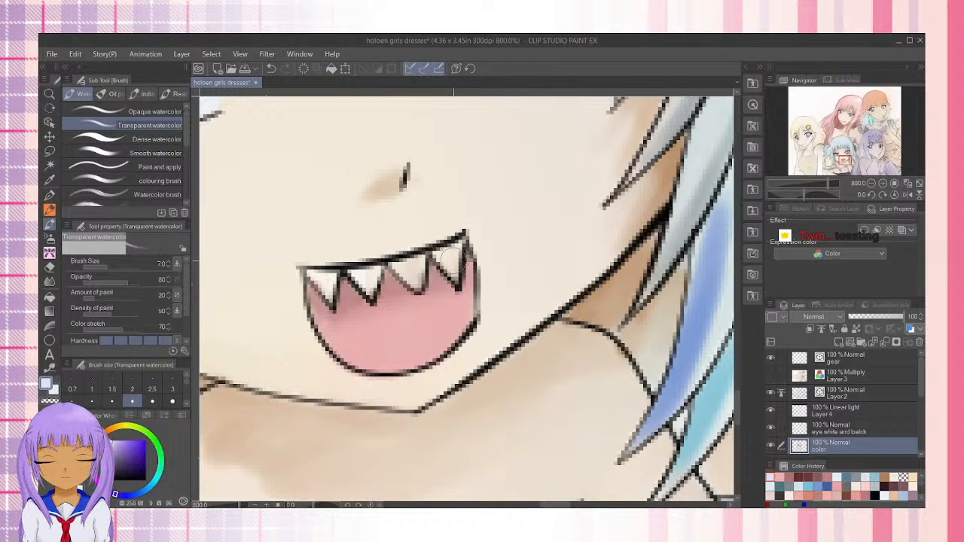
left_click_drag(313, 280, 339, 306)
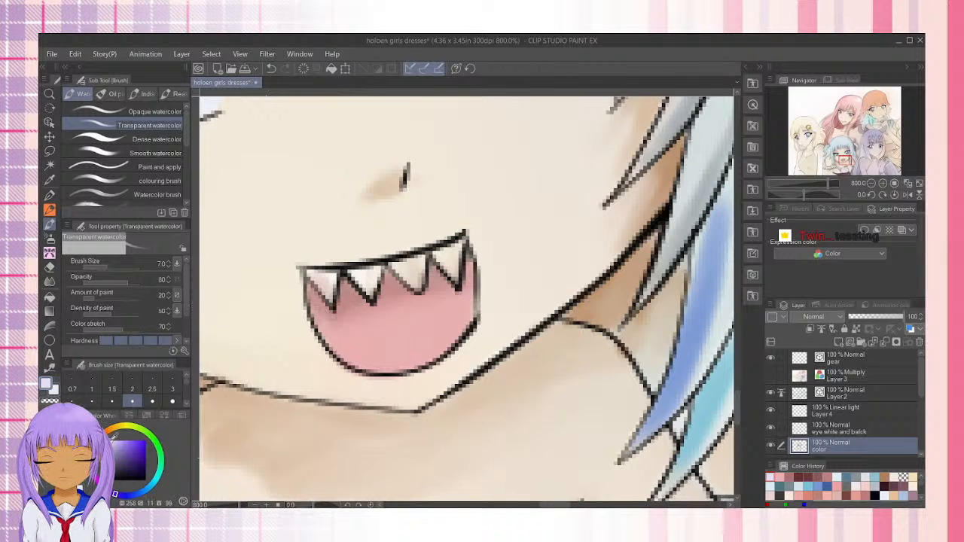
mouse_move(329, 271)
left_mouse_down()
mouse_move(331, 300)
mouse_move(324, 280)
left_mouse_up()
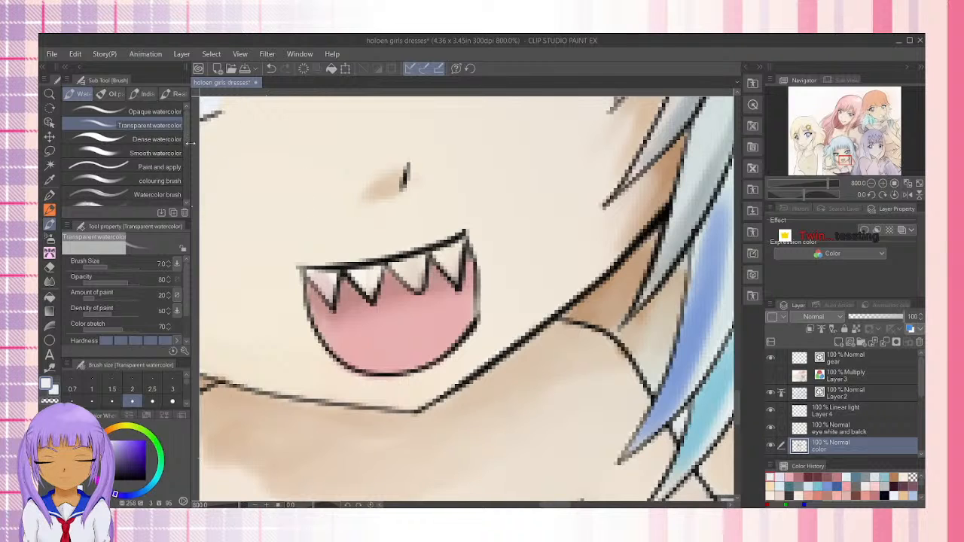
left_click(151, 181)
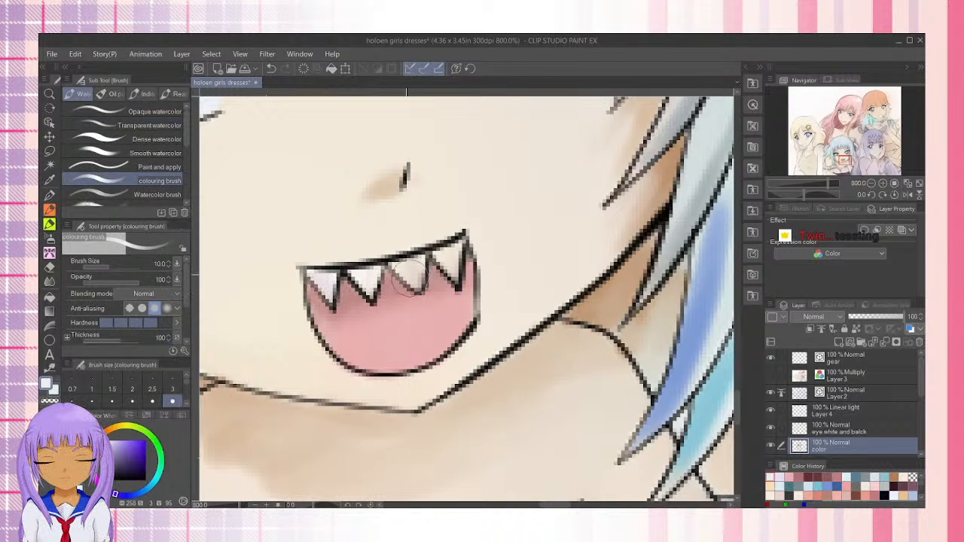
left_click_drag(408, 278, 441, 268)
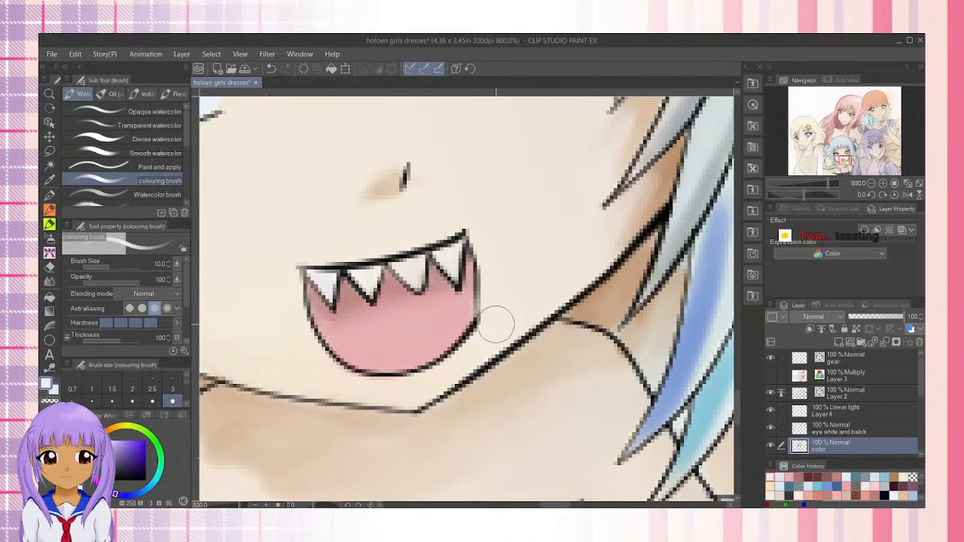
Examine the blue-haired girl's face, hands, sleeve ruffles and dress bodice for areas still left uncolored
left_click_drag(382, 205, 546, 124)
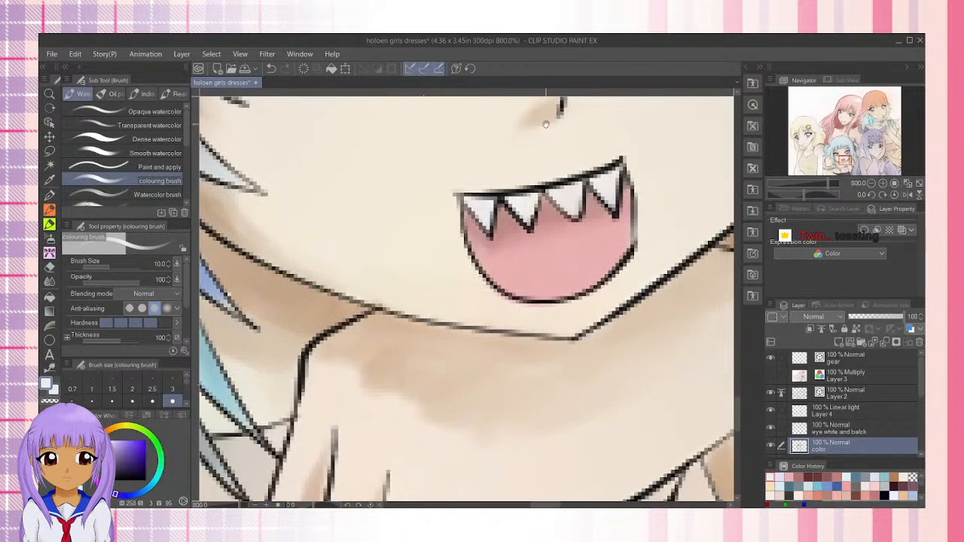
scroll(546, 124, "down", 2)
scroll(605, 207, "down", 1)
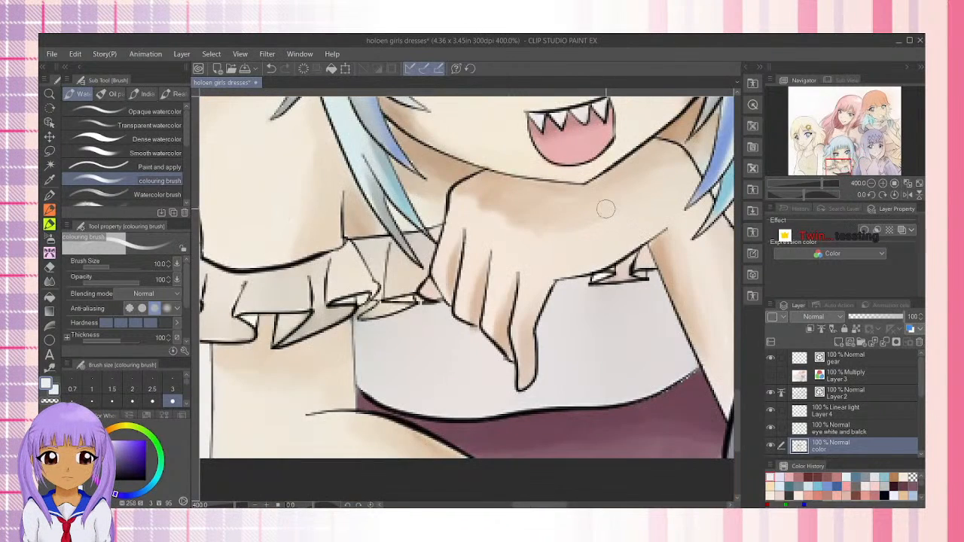
scroll(514, 319, "down", 2)
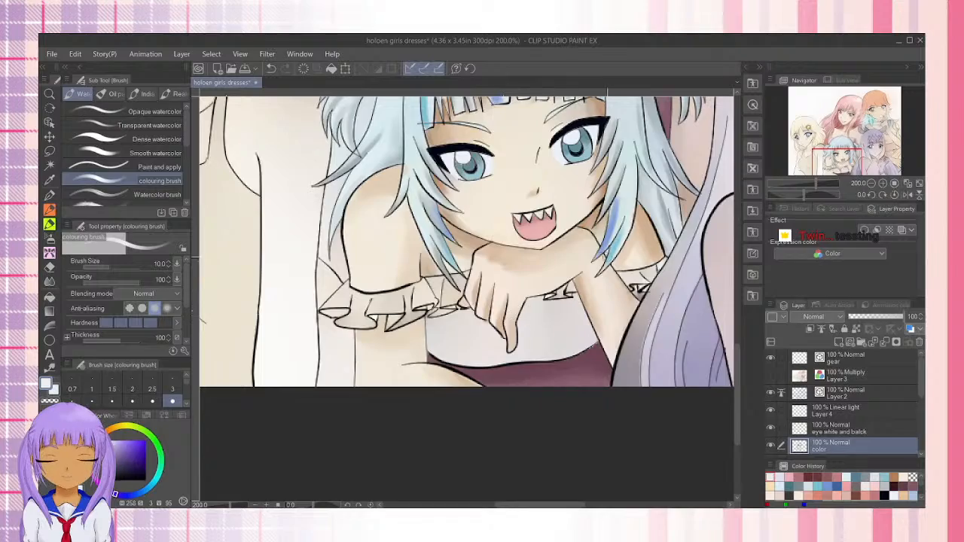
left_click_drag(588, 255, 465, 363)
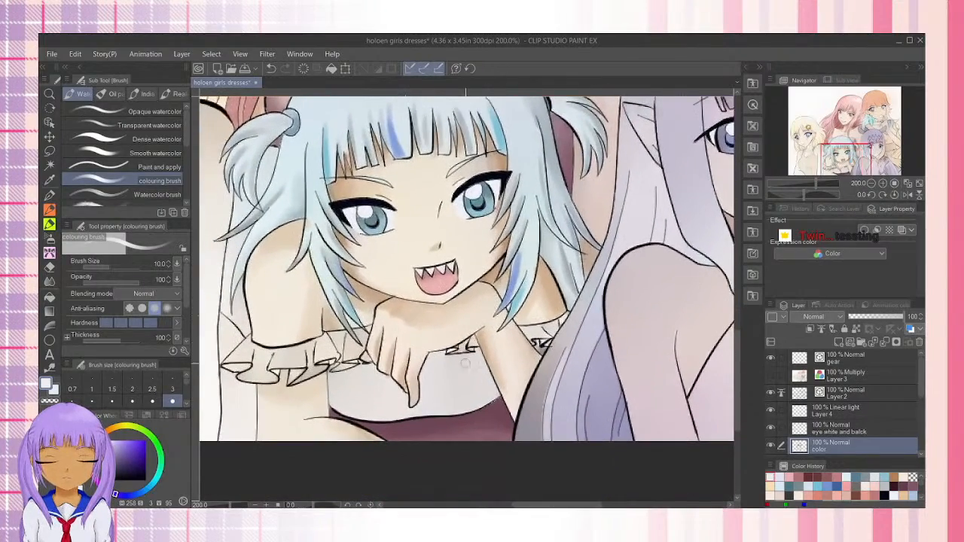
scroll(484, 377, "up", 2)
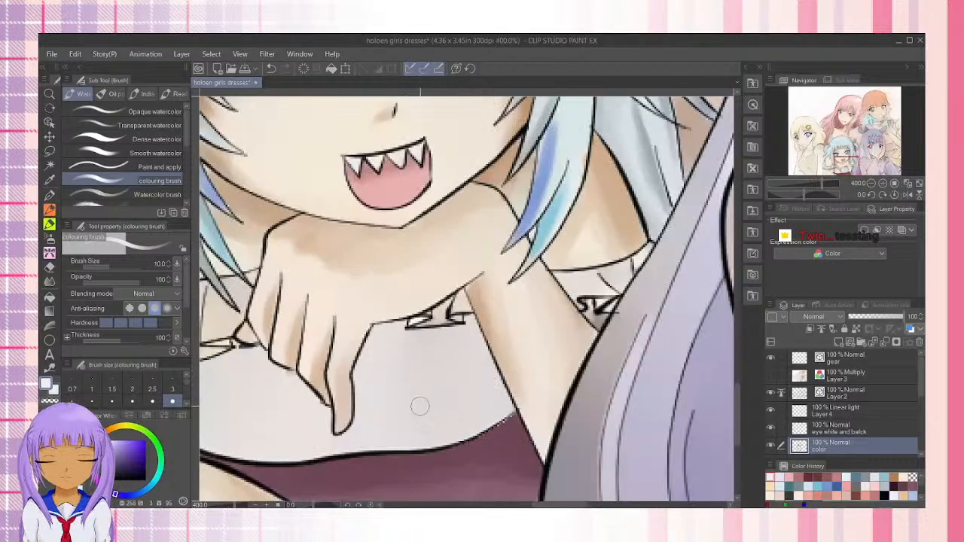
left_click_drag(397, 397, 599, 373)
left_click_drag(460, 246, 553, 441)
left_click_drag(488, 330, 512, 226)
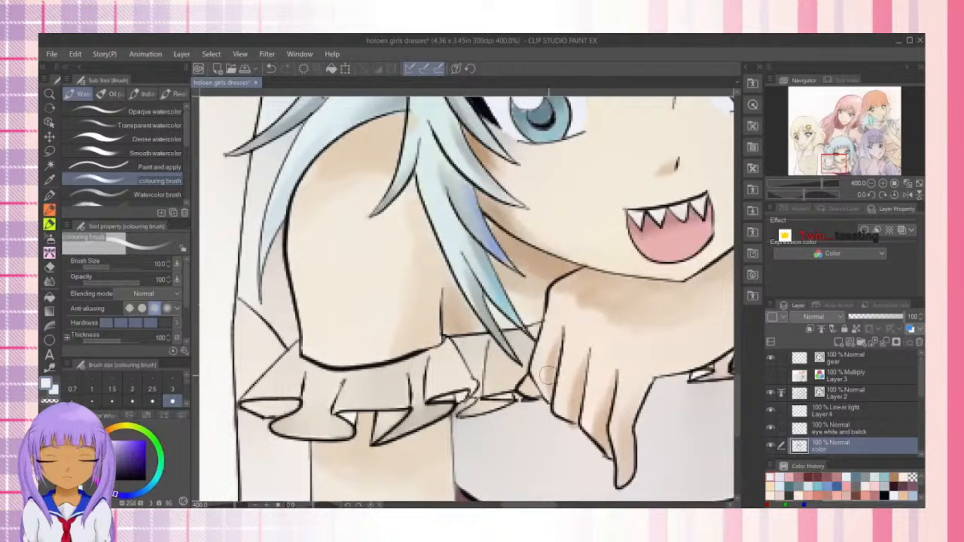
left_click_drag(547, 375, 355, 293)
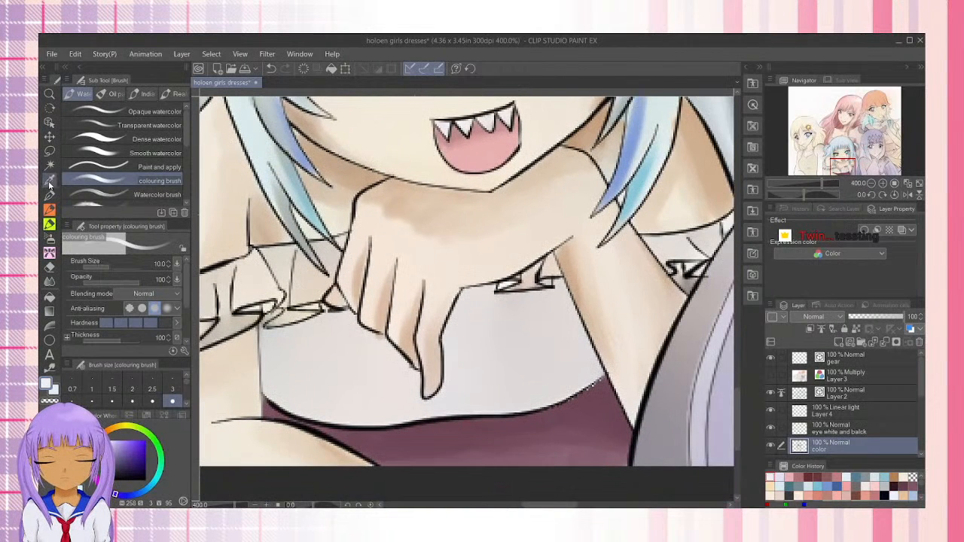
Paint a blue (H 213, S 35, V 88) stroke on the dress bodice beside the forearm with the Dense watercolor brush at size 15
left_click(50, 184)
left_click(138, 495)
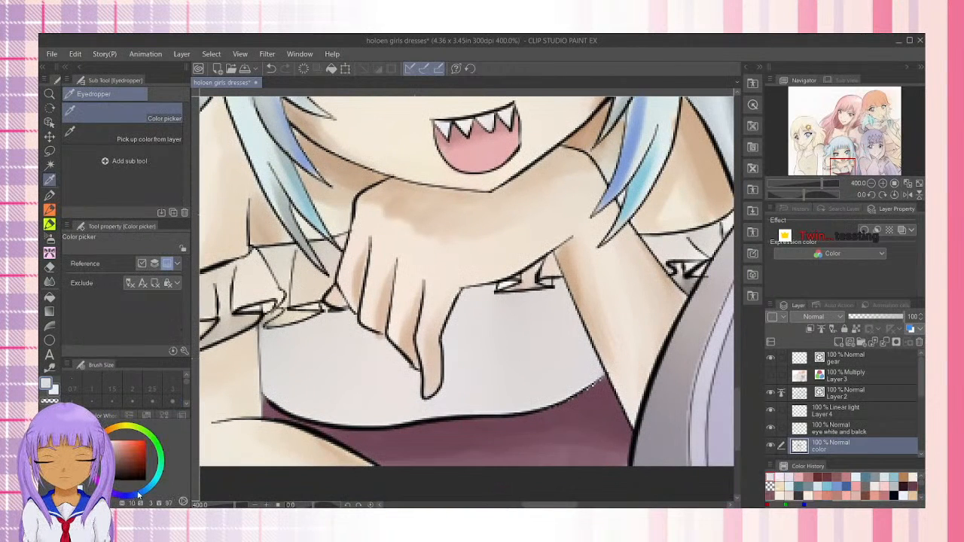
left_click(512, 350)
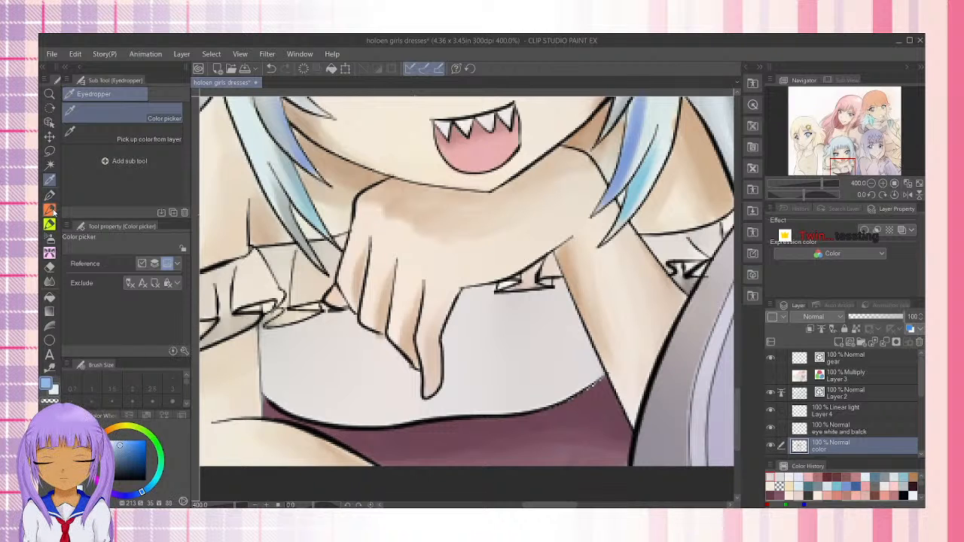
left_click(50, 223)
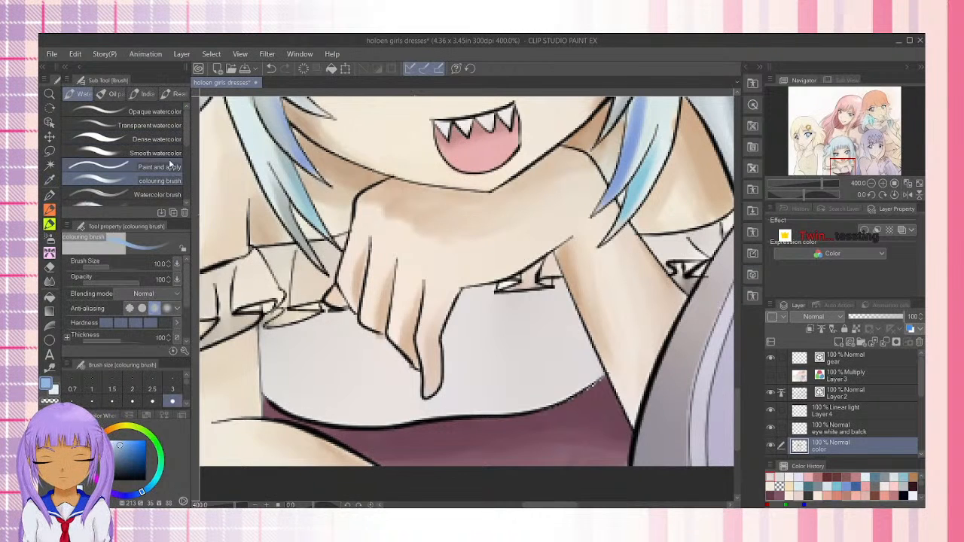
left_click(156, 139)
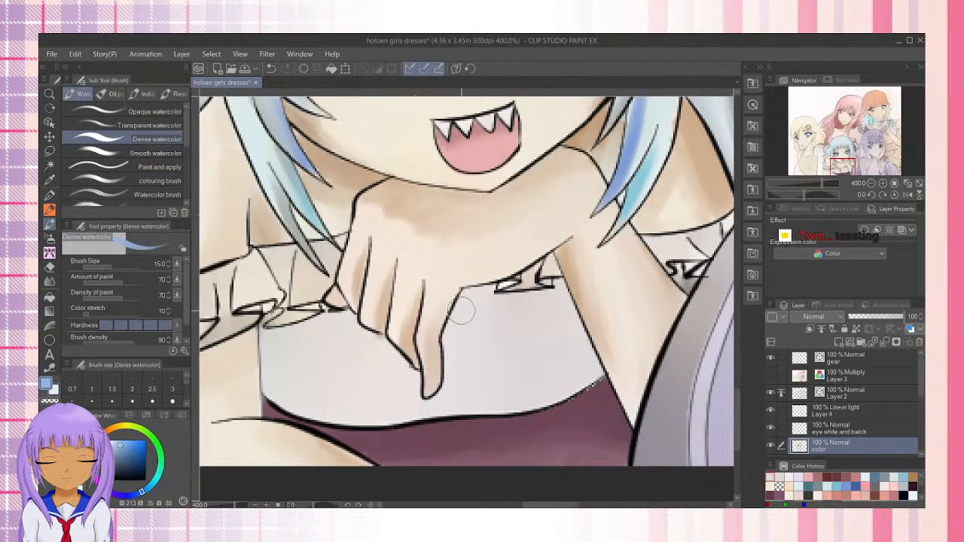
mouse_move(592, 333)
left_mouse_down()
mouse_move(575, 359)
mouse_move(572, 317)
mouse_move(576, 347)
left_mouse_up()
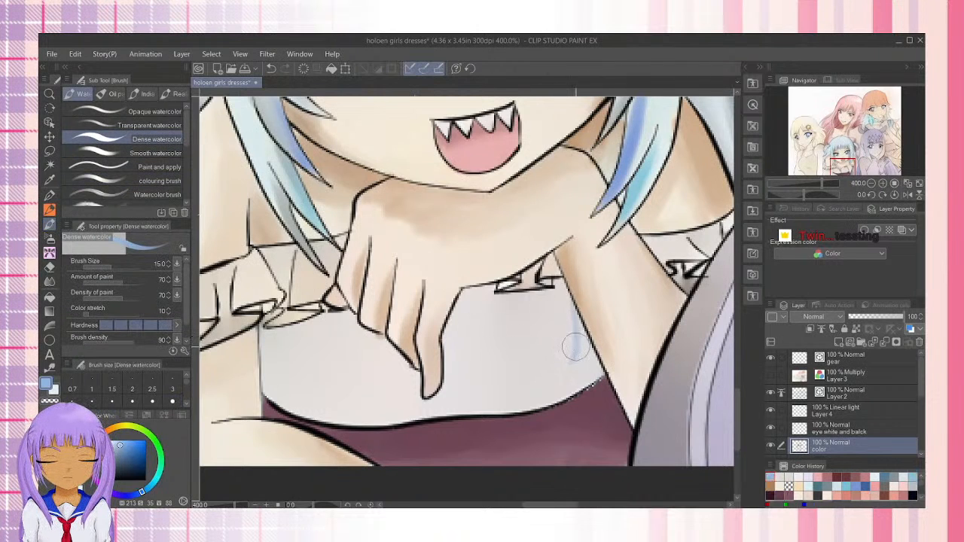
Fill the bodice between the hand and forearm with lighter blue (H 213, S 20, V 93) using the Dense watercolor brush at size 25
key("bracketright")
key("bracketright")
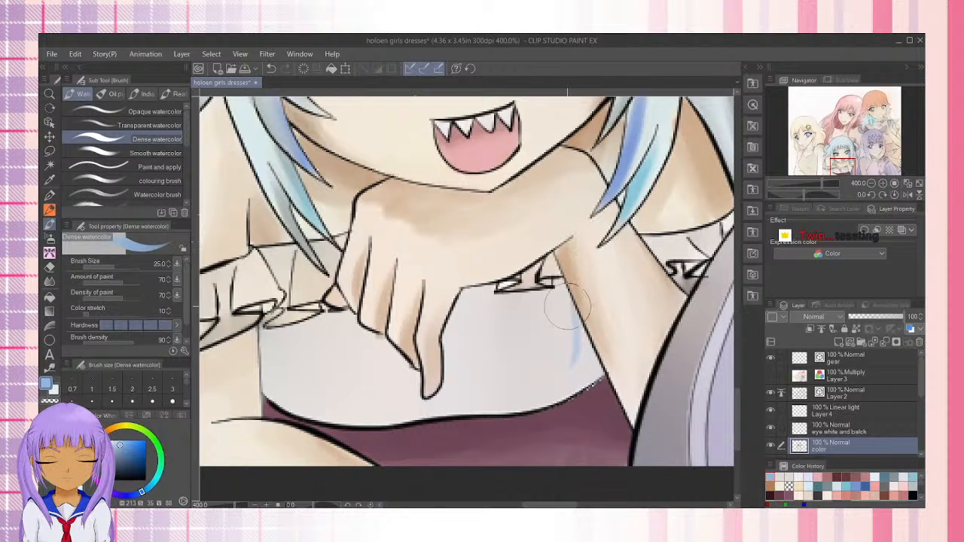
mouse_move(568, 307)
left_mouse_down()
mouse_move(578, 369)
mouse_move(569, 318)
mouse_move(591, 379)
mouse_move(573, 316)
mouse_move(558, 355)
mouse_move(583, 377)
mouse_move(587, 350)
mouse_move(560, 389)
mouse_move(592, 362)
mouse_move(583, 373)
mouse_move(586, 349)
mouse_move(579, 373)
mouse_move(594, 370)
mouse_move(564, 387)
left_mouse_up()
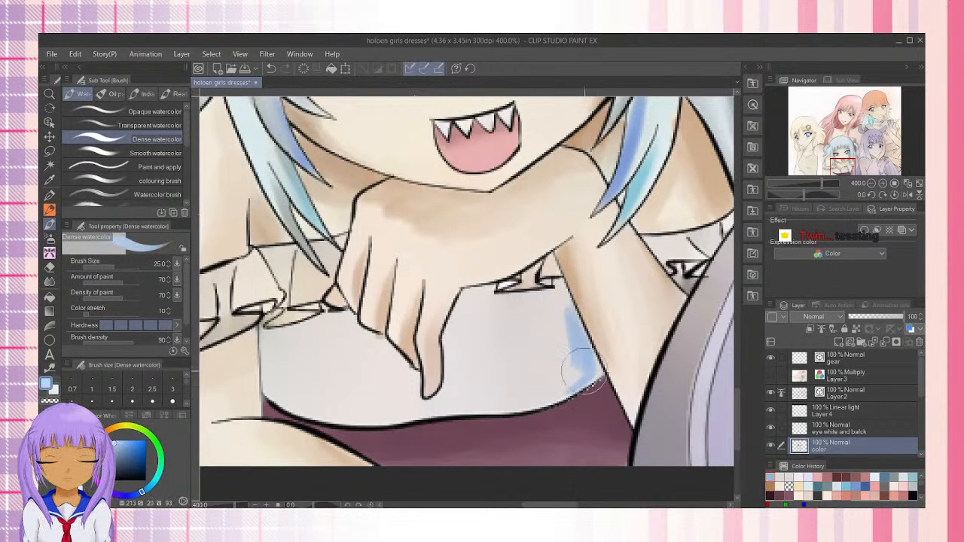
mouse_move(561, 316)
left_mouse_down()
mouse_move(569, 369)
mouse_move(558, 318)
mouse_move(581, 361)
mouse_move(571, 321)
mouse_move(575, 367)
mouse_move(562, 386)
mouse_move(572, 381)
mouse_move(545, 391)
mouse_move(542, 375)
mouse_move(516, 366)
mouse_move(556, 295)
mouse_move(558, 356)
mouse_move(553, 316)
mouse_move(544, 325)
mouse_move(518, 299)
mouse_move(472, 302)
mouse_move(463, 363)
mouse_move(442, 349)
left_mouse_up()
Smooth and extend the light blue across the bodice on both sides of the hand with the Transparent watercolor brush at size 17
left_click(154, 125)
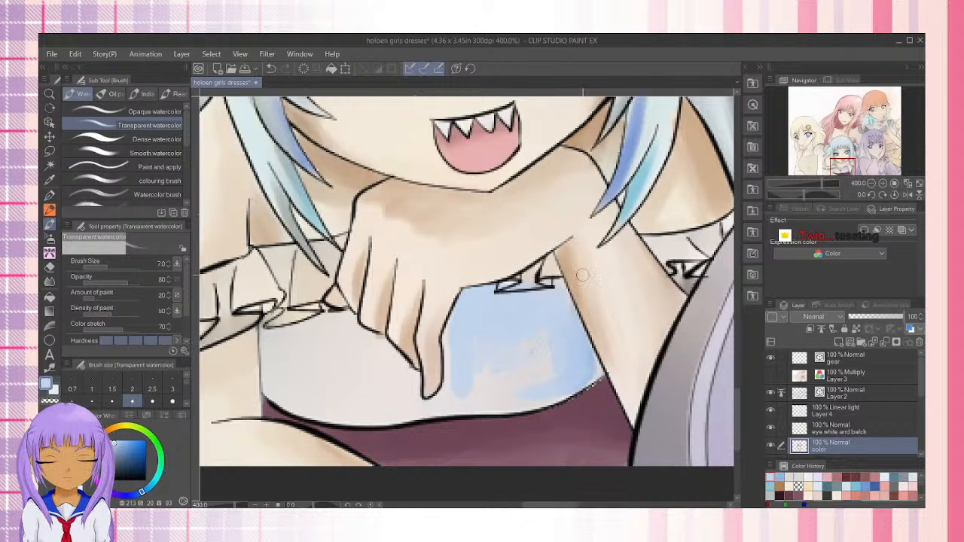
key("bracketright")
key("bracketright")
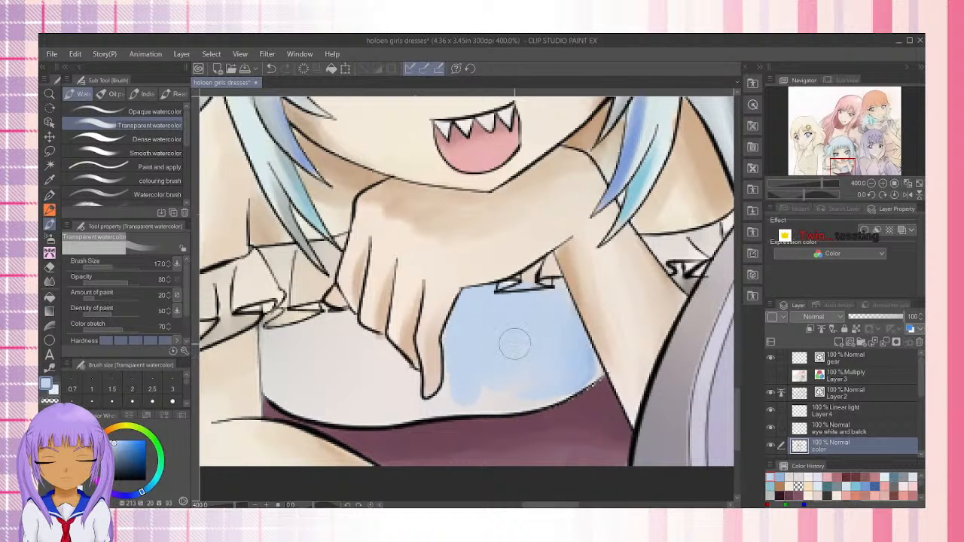
mouse_move(403, 377)
left_mouse_down()
mouse_move(394, 368)
mouse_move(400, 390)
mouse_move(352, 337)
mouse_move(370, 345)
left_mouse_up()
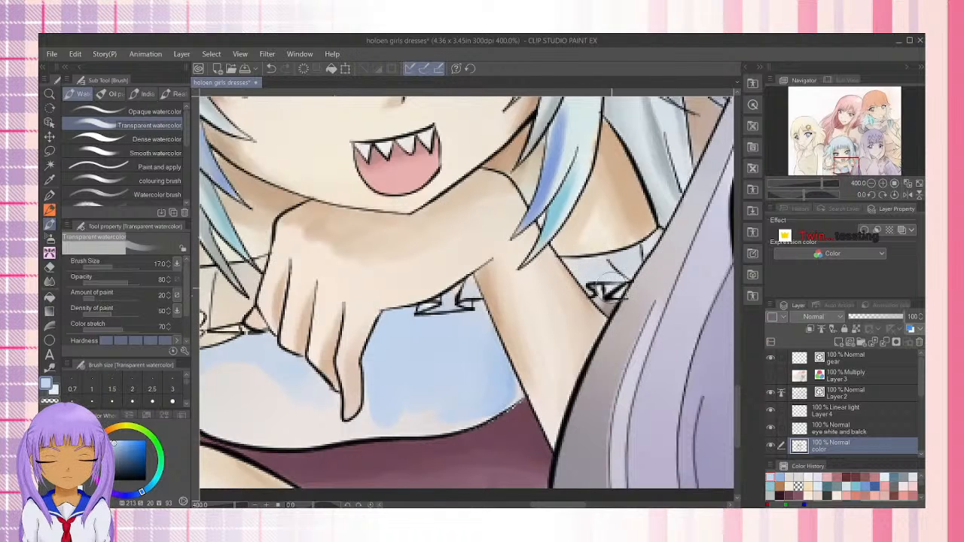
Color the blue-haired girl's sleeve ruffles light blue (H 213, S 20, V 93), including the folds next to her hand
left_click_drag(320, 363, 561, 317)
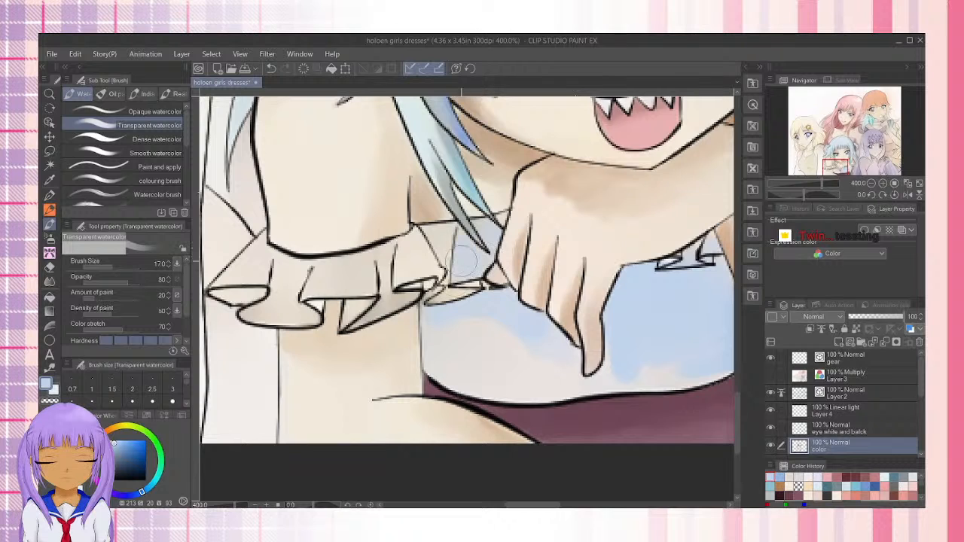
mouse_move(462, 262)
left_mouse_down()
mouse_move(430, 278)
mouse_move(414, 251)
mouse_move(440, 227)
mouse_move(412, 252)
mouse_move(402, 287)
mouse_move(423, 274)
mouse_move(370, 301)
mouse_move(400, 276)
mouse_move(406, 254)
mouse_move(293, 272)
mouse_move(272, 266)
mouse_move(261, 248)
mouse_move(247, 266)
mouse_move(264, 312)
mouse_move(325, 299)
mouse_move(345, 280)
mouse_move(364, 279)
mouse_move(372, 297)
mouse_move(413, 273)
left_mouse_up()
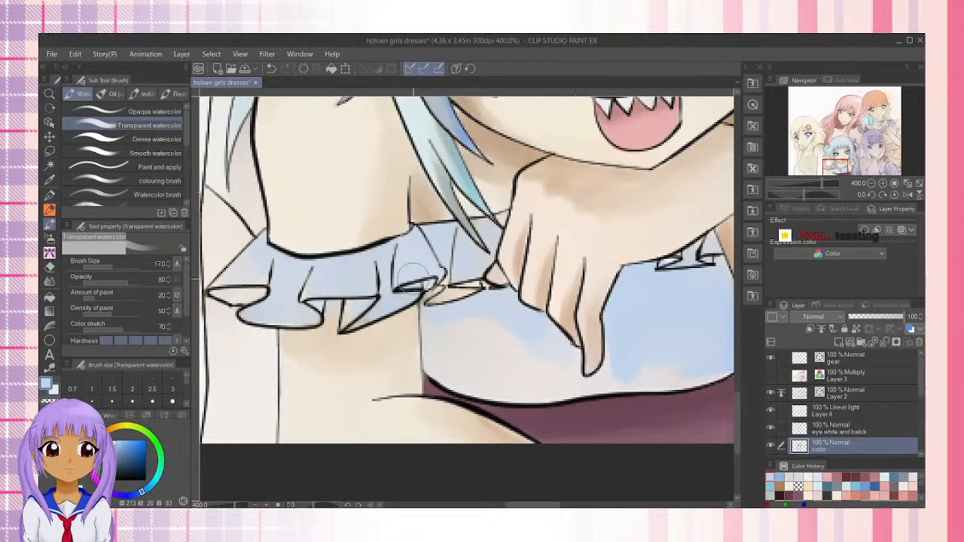
mouse_move(837, 164)
left_mouse_down()
mouse_move(880, 160)
mouse_move(876, 170)
mouse_move(864, 160)
mouse_move(871, 137)
mouse_move(870, 165)
mouse_move(838, 165)
left_mouse_up()
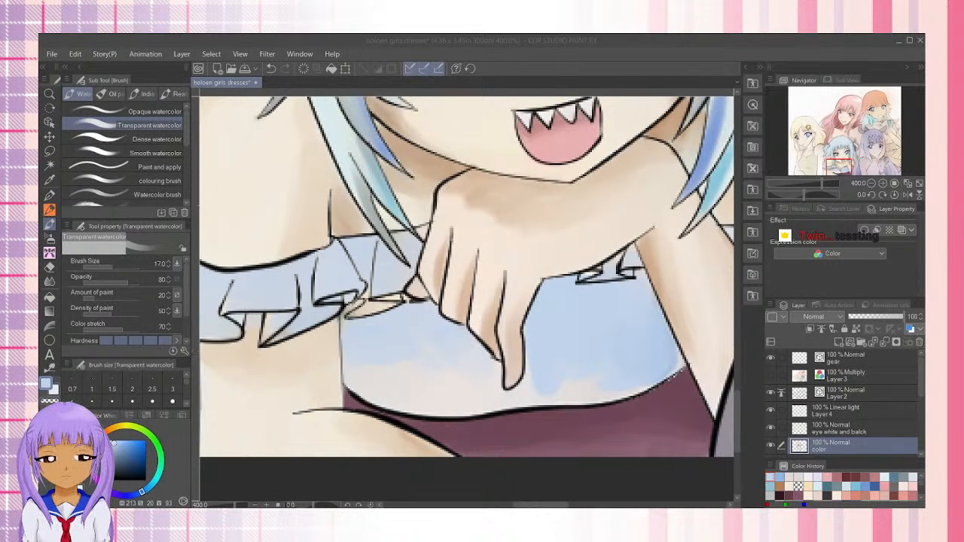
left_click(478, 37)
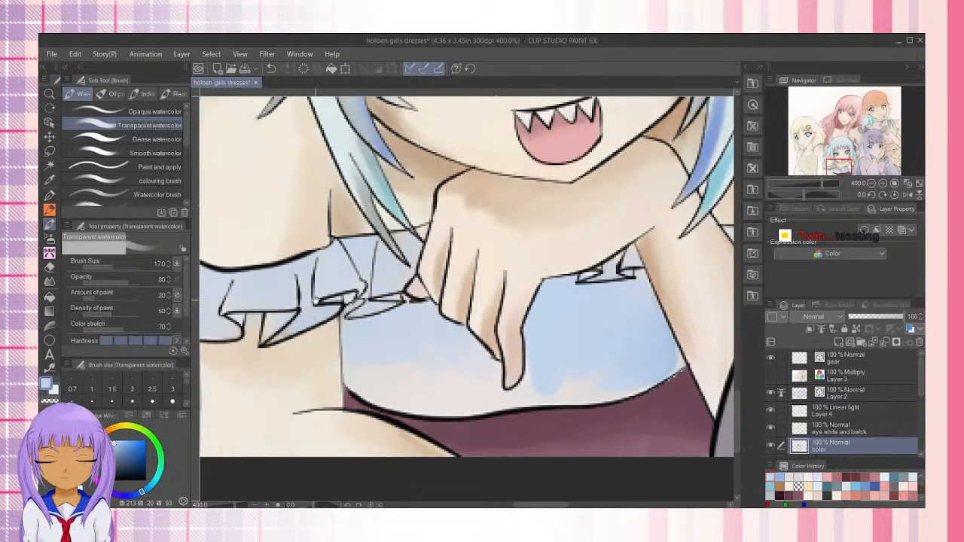
Shade the ruffle undersides and the lower edge of the bodice with darker blues (H 213, S 33, V 69 and H 213, S 35, V 56)
left_click_drag(316, 300, 436, 289)
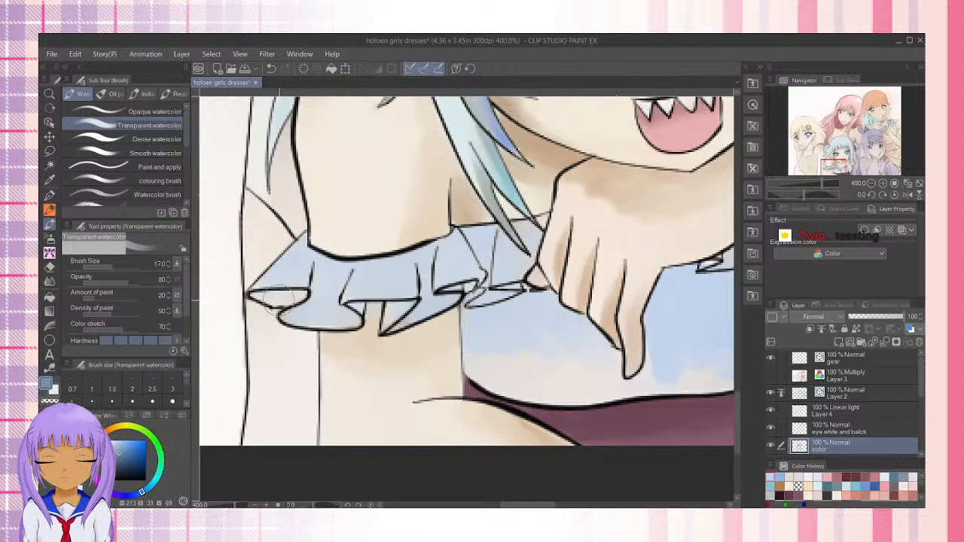
left_click_drag(277, 299, 318, 292)
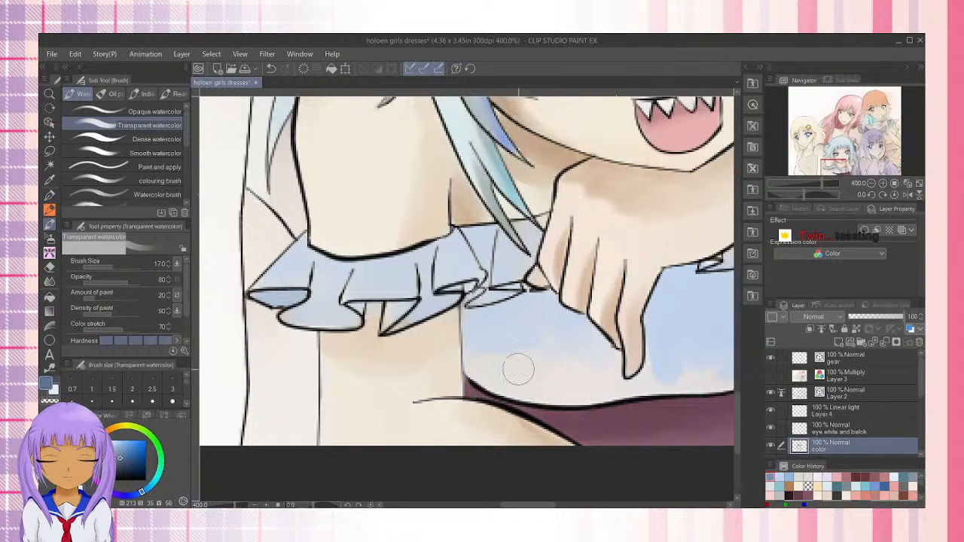
mouse_move(473, 355)
left_mouse_down()
mouse_move(520, 385)
mouse_move(613, 388)
mouse_move(482, 371)
mouse_move(502, 373)
mouse_move(494, 369)
mouse_move(500, 386)
mouse_move(566, 393)
mouse_move(656, 388)
mouse_move(522, 383)
mouse_move(557, 392)
mouse_move(688, 384)
mouse_move(460, 386)
mouse_move(557, 375)
mouse_move(590, 354)
mouse_move(502, 375)
mouse_move(585, 348)
mouse_move(437, 385)
mouse_move(447, 369)
mouse_move(432, 384)
mouse_move(570, 354)
mouse_move(554, 369)
mouse_move(588, 351)
mouse_move(510, 379)
mouse_move(493, 366)
mouse_move(509, 349)
mouse_move(453, 375)
mouse_move(487, 353)
mouse_move(454, 376)
mouse_move(544, 369)
mouse_move(538, 380)
mouse_move(587, 354)
mouse_move(474, 393)
mouse_move(575, 357)
mouse_move(455, 390)
mouse_move(550, 355)
mouse_move(441, 379)
mouse_move(547, 356)
mouse_move(576, 337)
mouse_move(487, 366)
mouse_move(516, 368)
mouse_move(431, 388)
mouse_move(332, 374)
mouse_move(276, 348)
mouse_move(398, 362)
mouse_move(369, 366)
mouse_move(344, 394)
mouse_move(249, 354)
left_mouse_up()
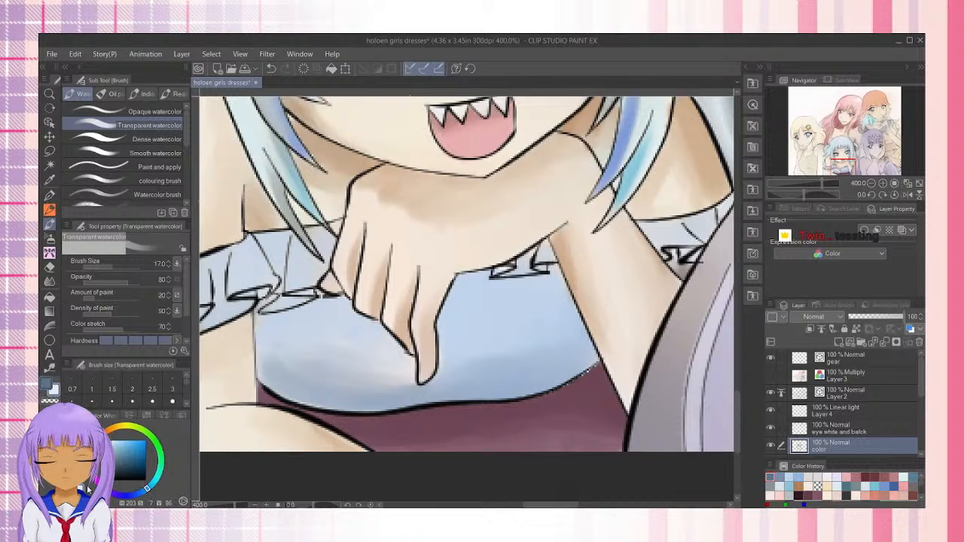
Pick the light blue from the color history and blend it over the pale grey patch on the bodice below the fingers
left_click(807, 476)
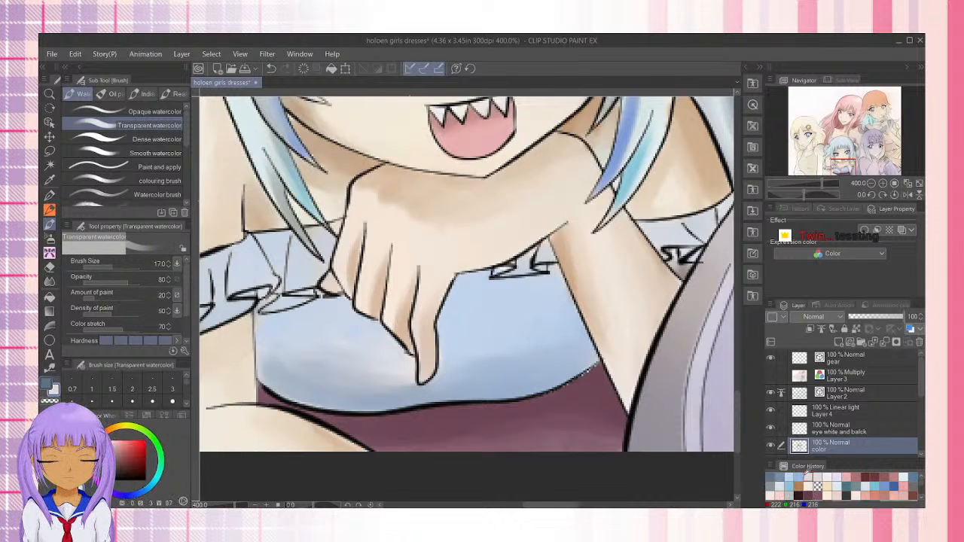
left_click(793, 477)
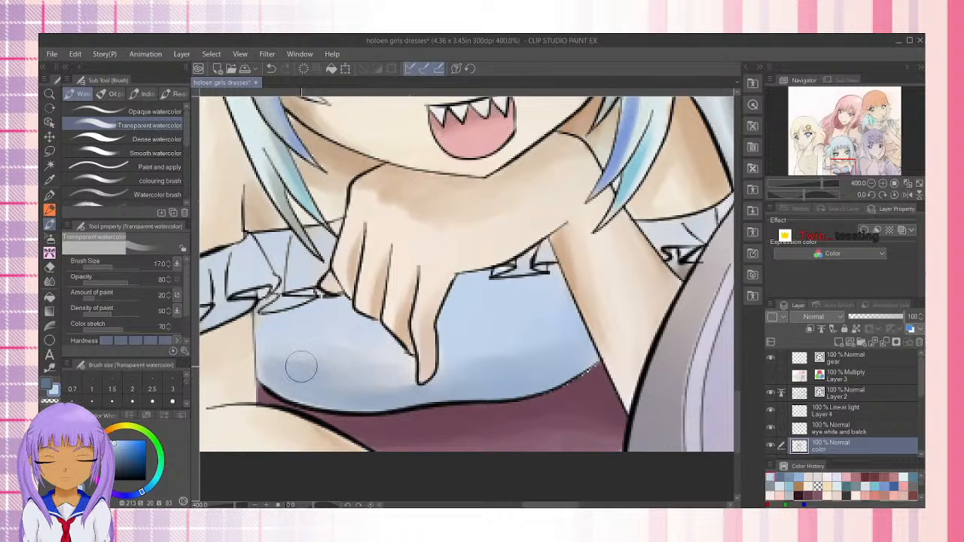
left_click_drag(321, 386, 304, 354)
mouse_move(370, 358)
left_mouse_down()
mouse_move(406, 362)
mouse_move(393, 362)
mouse_move(387, 376)
left_mouse_up()
mouse_move(327, 374)
left_mouse_down()
mouse_move(388, 358)
mouse_move(359, 365)
mouse_move(297, 333)
mouse_move(357, 357)
mouse_move(382, 349)
mouse_move(299, 337)
mouse_move(381, 344)
mouse_move(327, 339)
mouse_move(297, 360)
mouse_move(269, 349)
mouse_move(330, 386)
mouse_move(346, 362)
mouse_move(374, 380)
mouse_move(407, 373)
mouse_move(359, 384)
mouse_move(411, 390)
mouse_move(313, 377)
left_mouse_up()
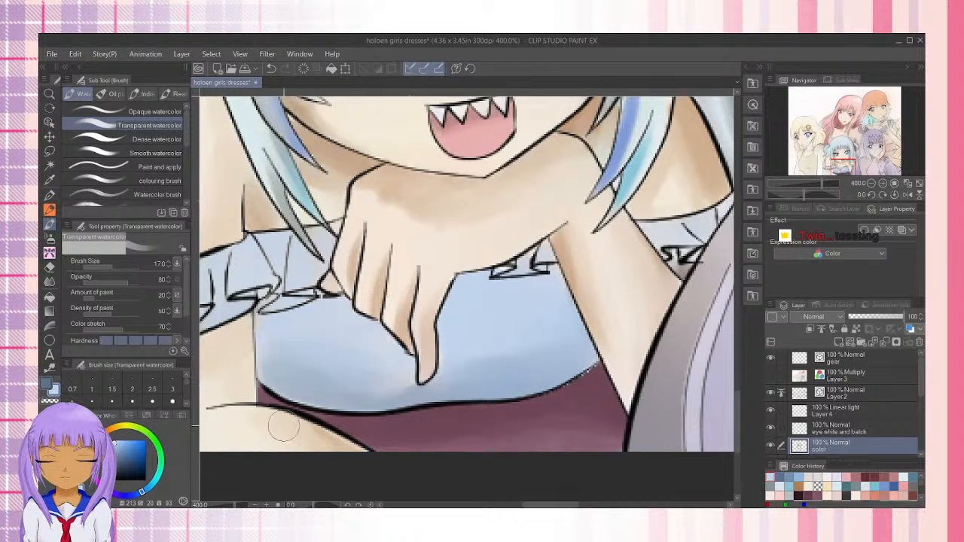
Add dark blue (H 213, S 35, V 56) shadows along the bodice edge and the small ruffle under the wrist
mouse_move(383, 406)
left_mouse_down()
mouse_move(351, 397)
mouse_move(401, 389)
mouse_move(309, 378)
mouse_move(377, 392)
mouse_move(263, 358)
mouse_move(275, 371)
mouse_move(266, 373)
mouse_move(257, 330)
mouse_move(272, 308)
mouse_move(266, 391)
mouse_move(364, 325)
mouse_move(293, 399)
mouse_move(401, 392)
mouse_move(353, 389)
mouse_move(398, 386)
mouse_move(409, 373)
mouse_move(403, 395)
mouse_move(336, 400)
mouse_move(455, 392)
mouse_move(480, 380)
mouse_move(342, 403)
mouse_move(408, 391)
mouse_move(309, 364)
mouse_move(375, 367)
mouse_move(265, 366)
mouse_move(272, 311)
mouse_move(262, 320)
mouse_move(328, 306)
mouse_move(272, 321)
mouse_move(313, 313)
mouse_move(262, 345)
mouse_move(321, 312)
left_mouse_up()
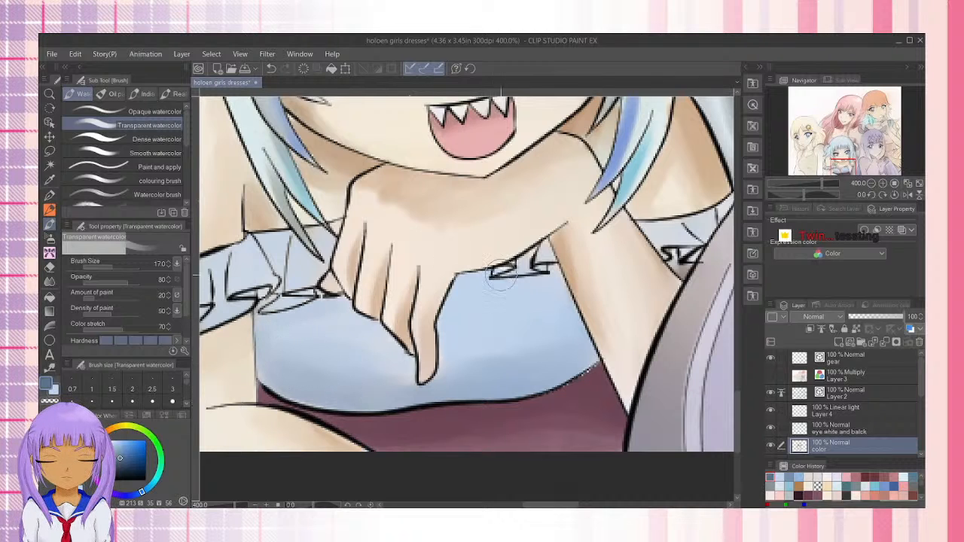
mouse_move(495, 275)
left_mouse_down()
mouse_move(479, 275)
mouse_move(505, 274)
mouse_move(482, 283)
mouse_move(554, 274)
mouse_move(541, 281)
mouse_move(553, 290)
mouse_move(569, 263)
left_mouse_up()
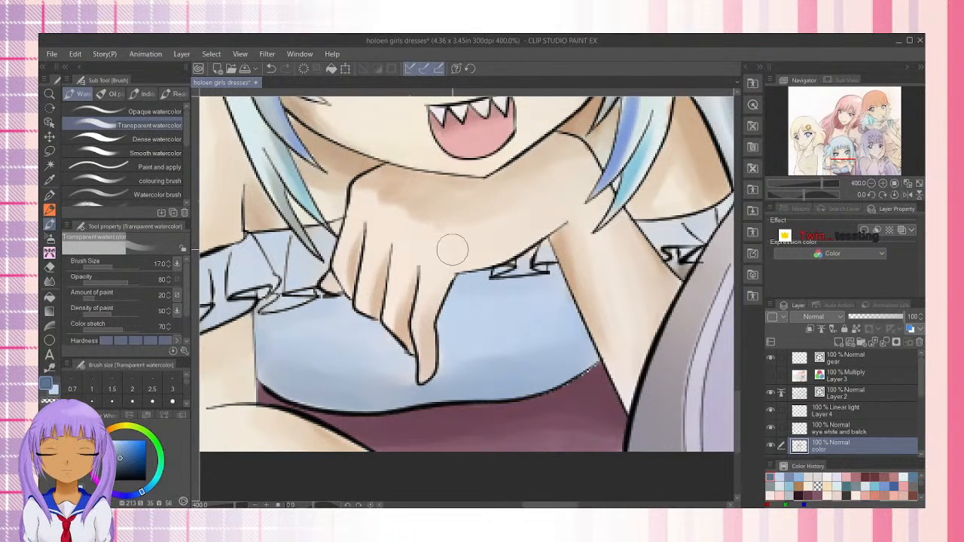
Shade the fold undersides of the blue-haired girl's sleeve ruffle with dark blue (H 213, S 35, V 56), reducing the brush size to 10
left_click_drag(290, 317, 424, 302)
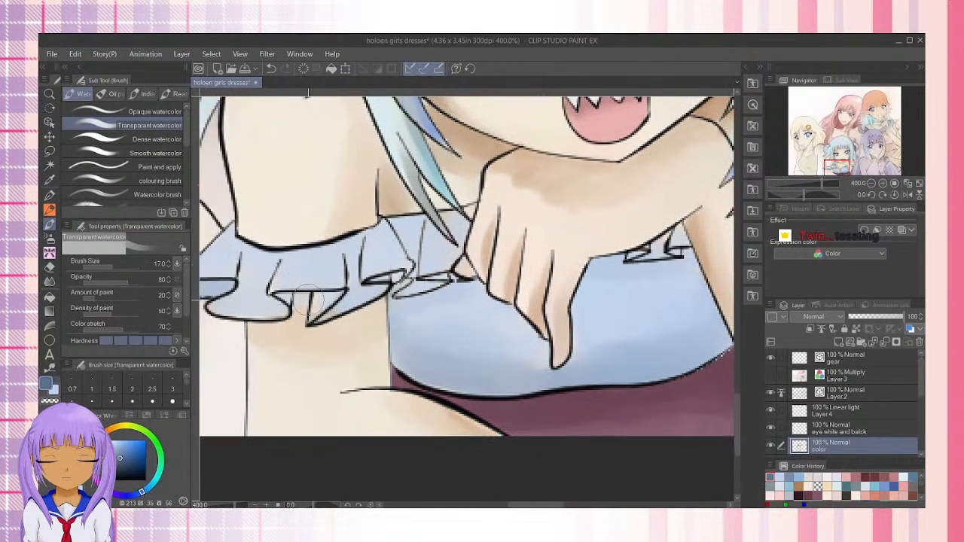
left_click_drag(320, 306, 326, 303)
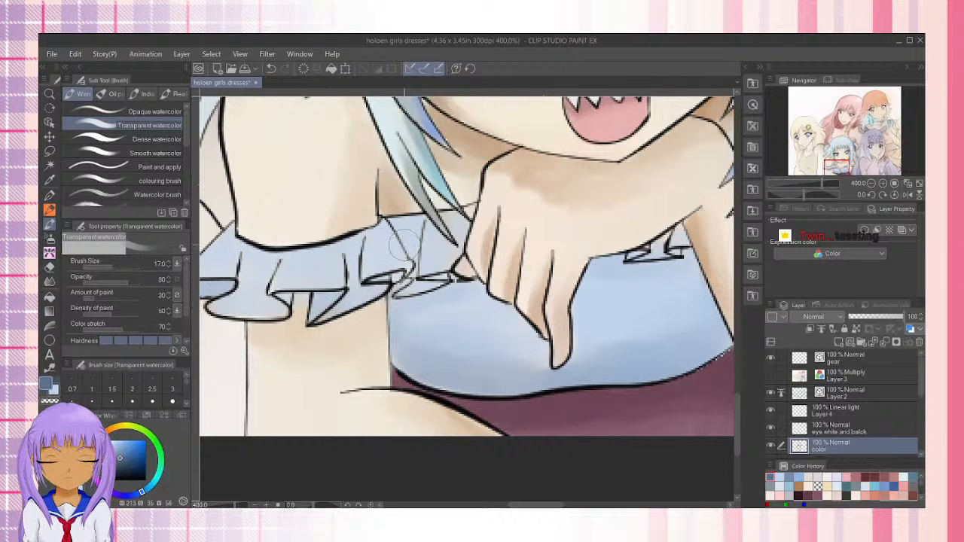
key("bracketleft")
key("bracketleft")
key("bracketleft")
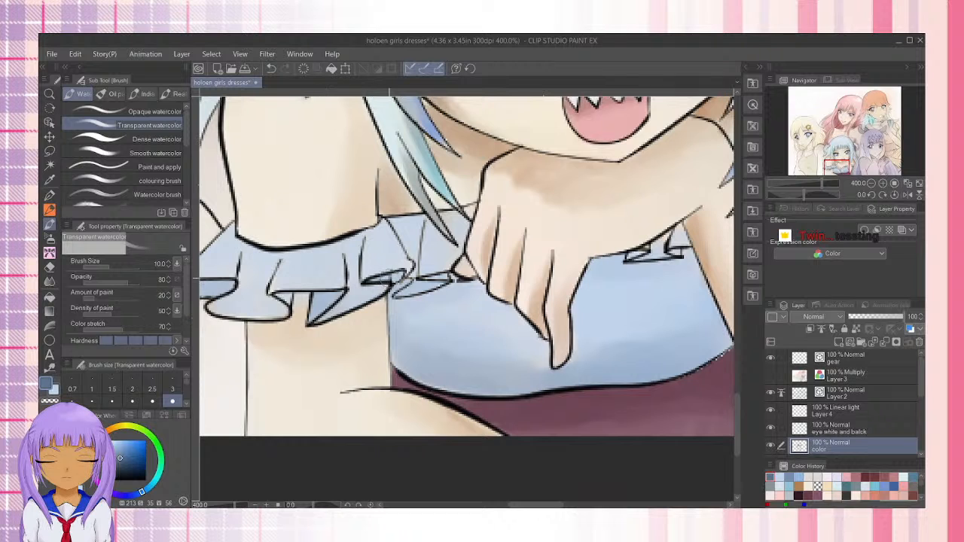
left_click_drag(307, 317, 385, 293)
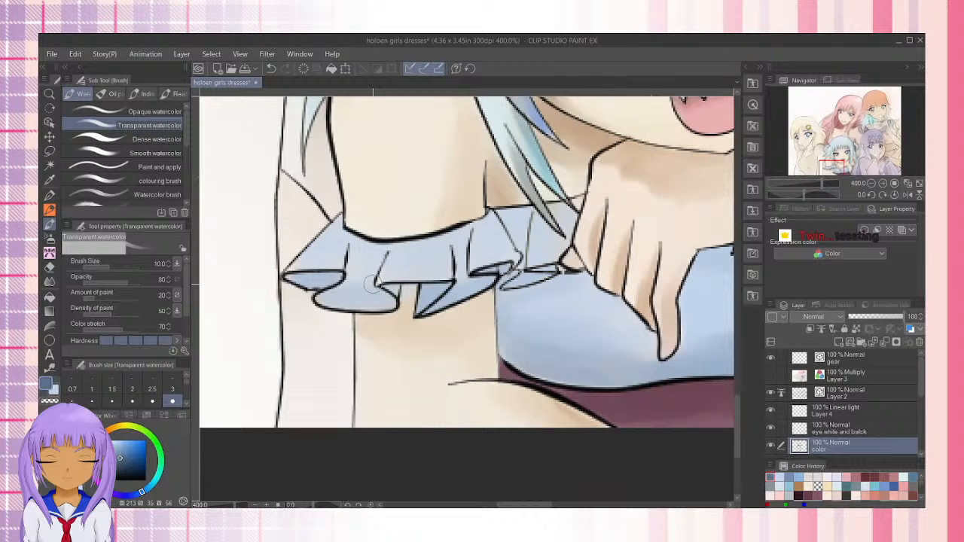
left_click_drag(330, 299, 346, 289)
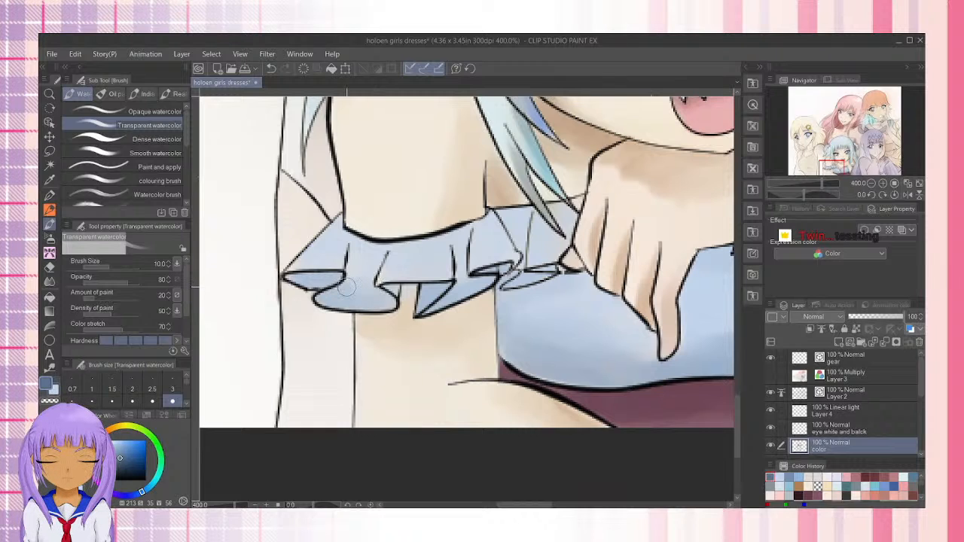
left_click_drag(336, 282, 296, 280)
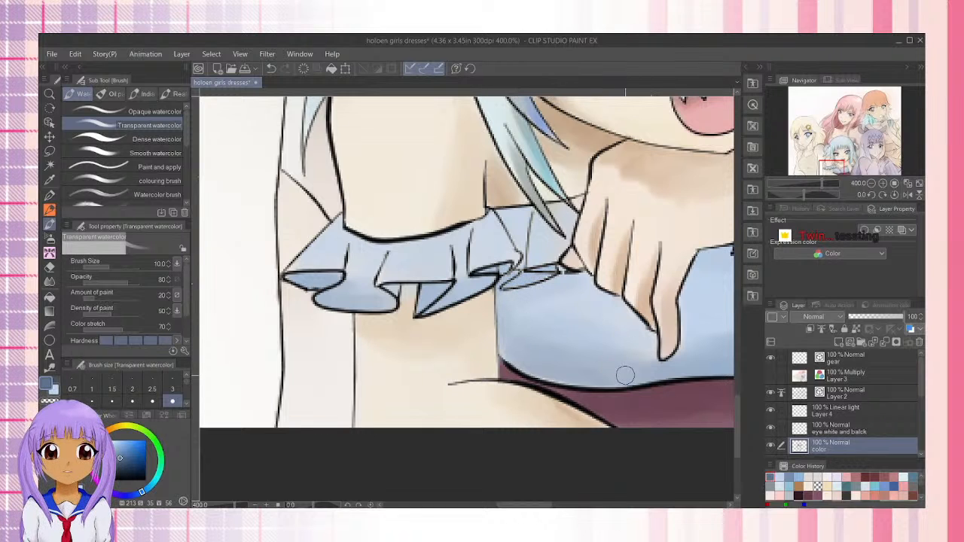
Touch up the ruffle section beside the hand and hair tips with light blue (H 213, S 20, V 93)
left_click_drag(607, 363, 411, 364)
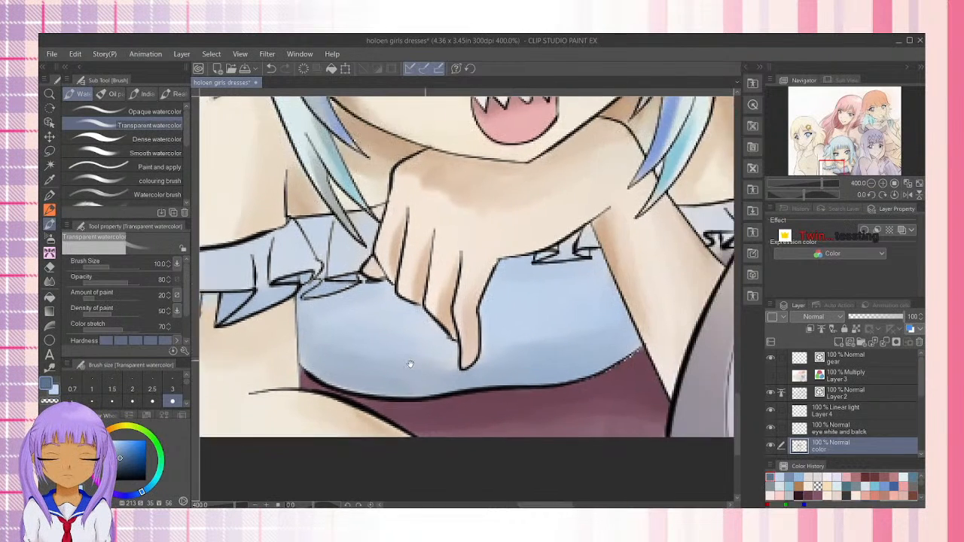
mouse_move(510, 347)
left_mouse_down()
mouse_move(505, 396)
mouse_move(502, 340)
left_mouse_up()
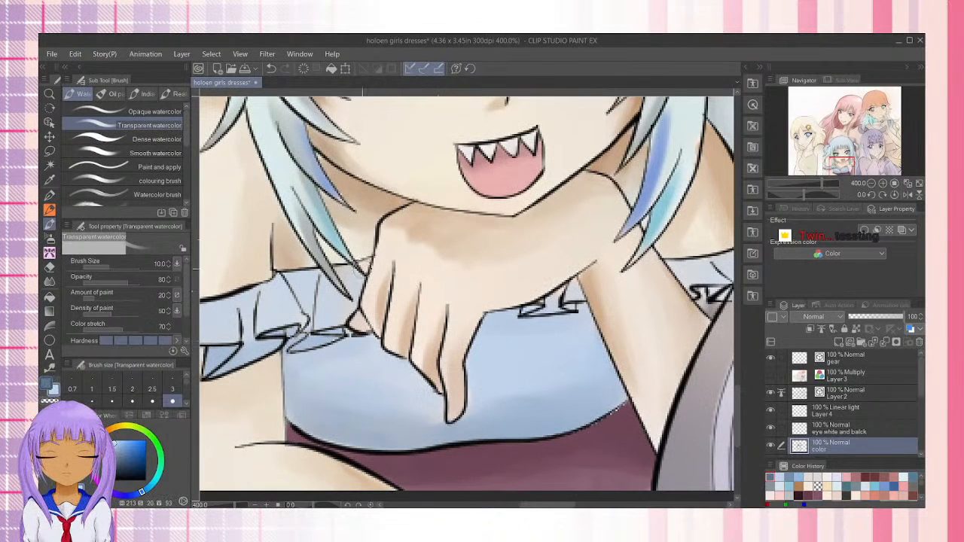
left_click_drag(368, 267, 358, 279)
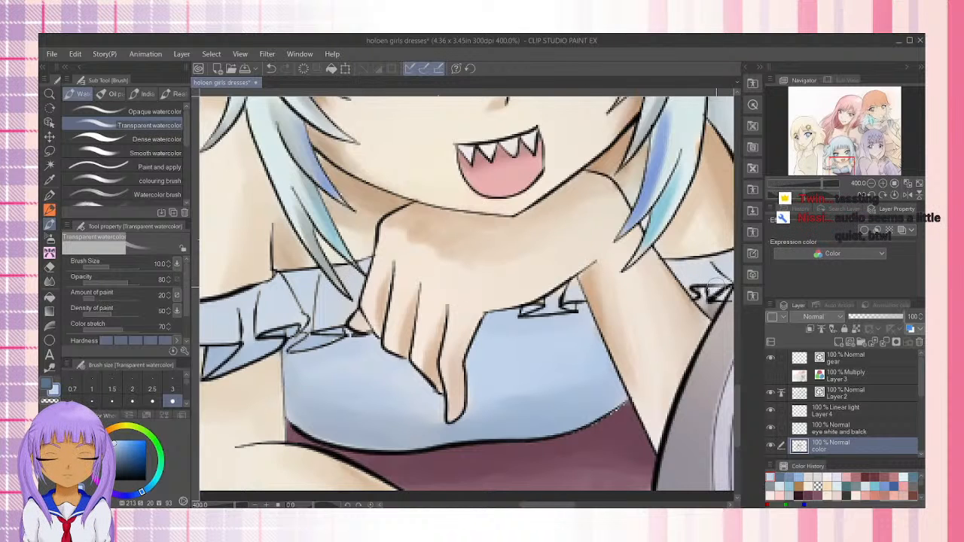
Shade the small ruffle on the opposite sleeve, next to the purple hair, with dark blue (H 213, S 35, V 56), redoing the first stroke
left_click_drag(647, 314, 442, 324)
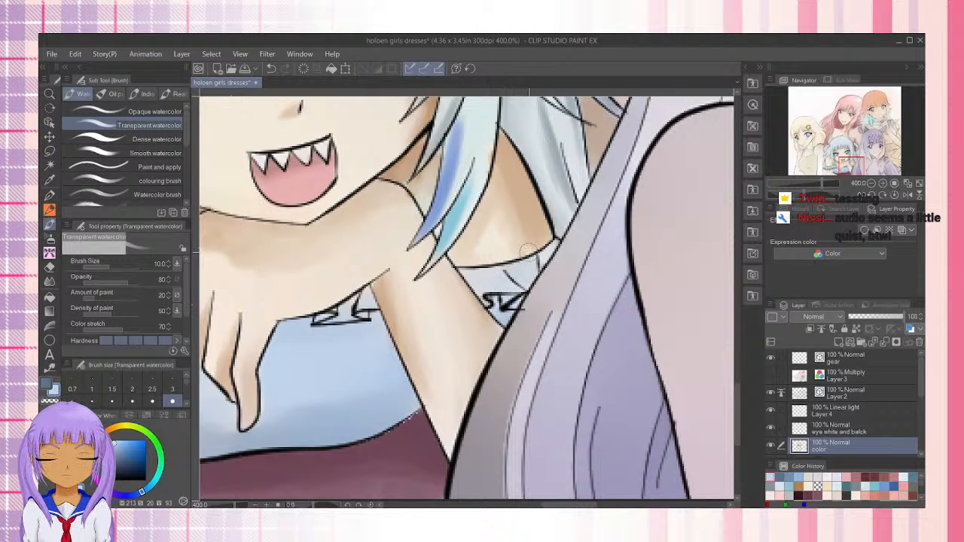
left_click(53, 386)
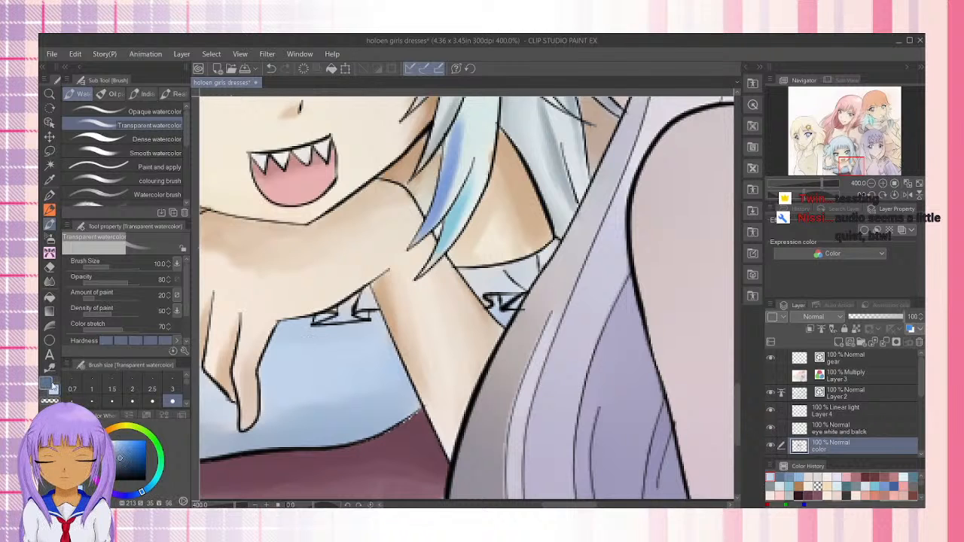
mouse_move(496, 299)
left_mouse_down()
mouse_move(516, 304)
mouse_move(493, 317)
left_mouse_up()
key("ctrl+z")
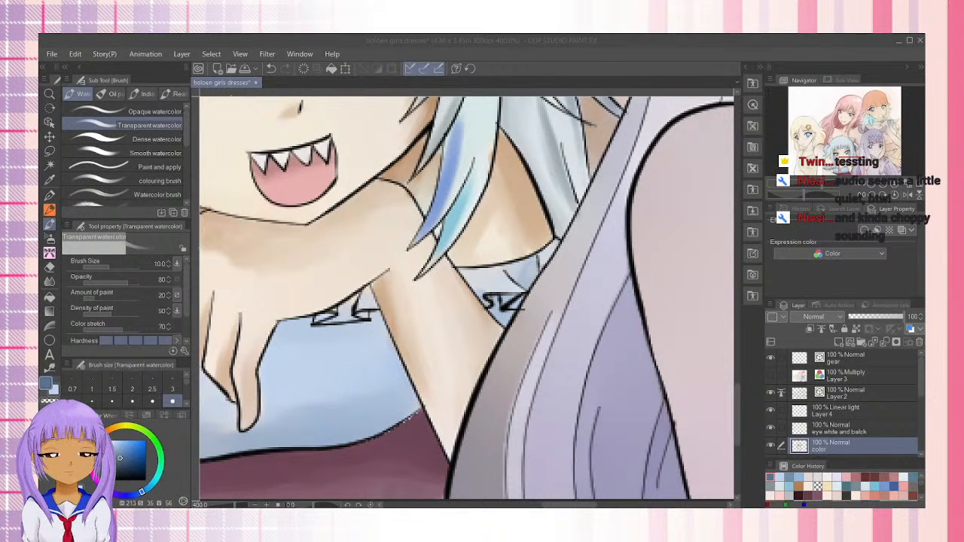
mouse_move(534, 272)
left_mouse_down()
mouse_move(525, 284)
mouse_move(553, 247)
mouse_move(483, 306)
mouse_move(532, 226)
mouse_move(488, 287)
left_mouse_up()
left_click_drag(414, 317, 509, 297)
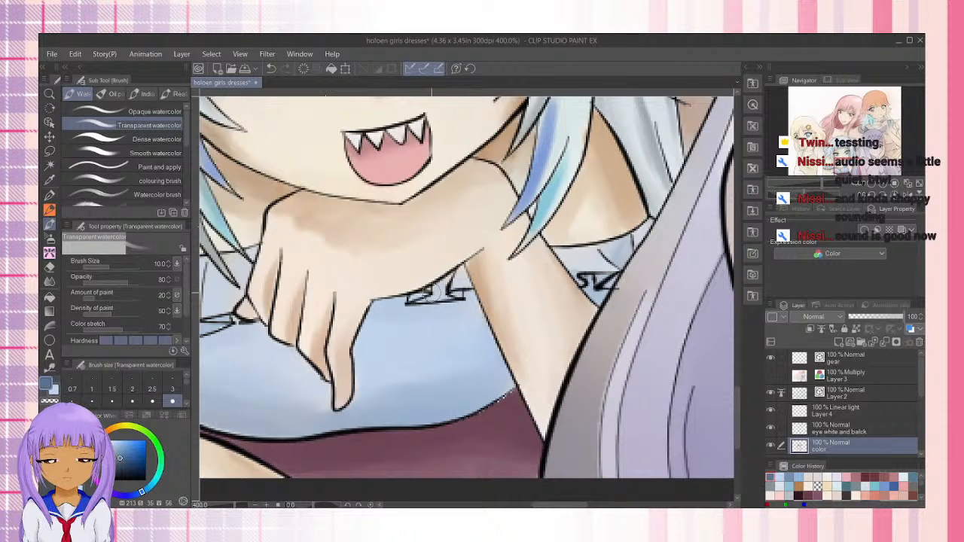
Deepen the dark blue (H 213, S 35, V 56) shadow along the bodice's lower edge and side
left_click_drag(400, 302, 513, 297)
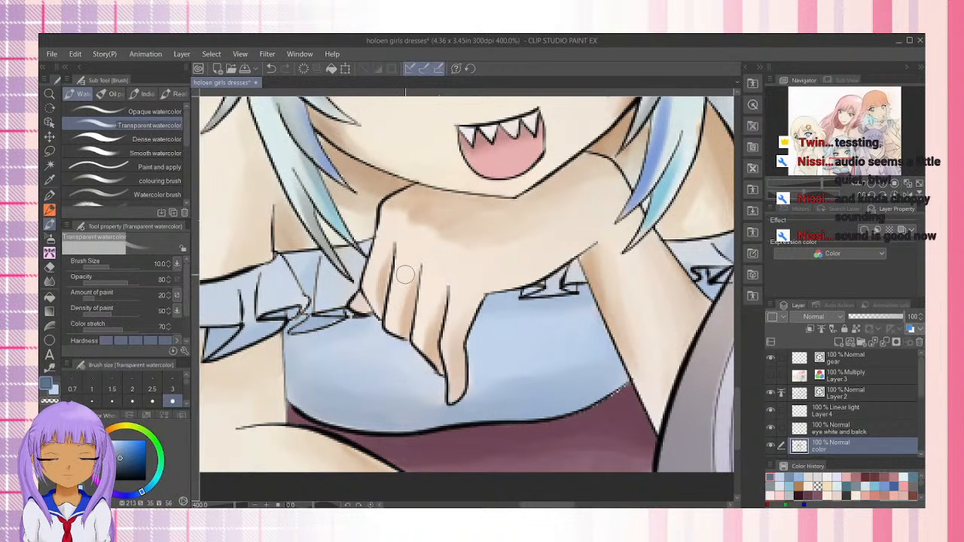
scroll(677, 257, "down", 2)
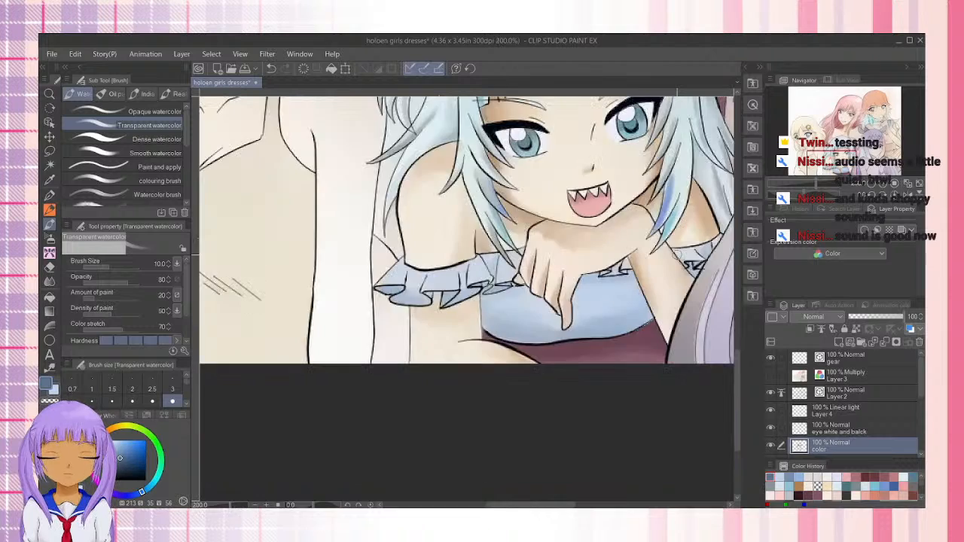
scroll(676, 256, "down", 1)
left_click_drag(676, 254, 521, 367)
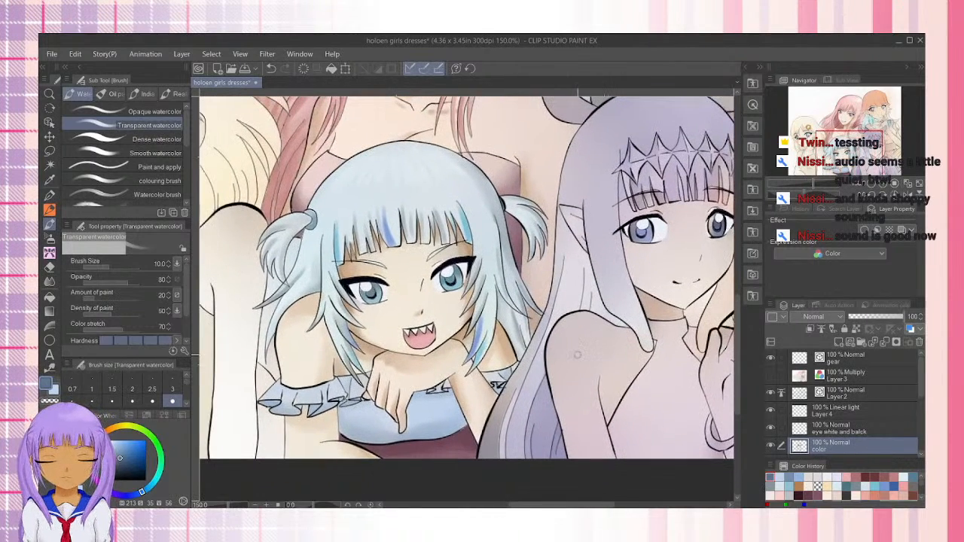
scroll(577, 354, "up", 2)
scroll(482, 351, "up", 2)
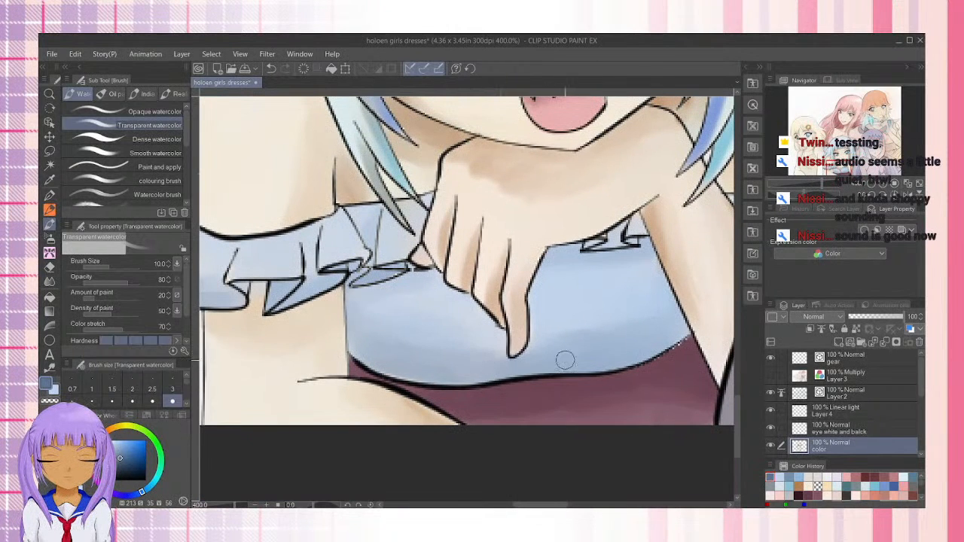
mouse_move(443, 376)
left_mouse_down()
mouse_move(377, 365)
mouse_move(354, 340)
left_mouse_up()
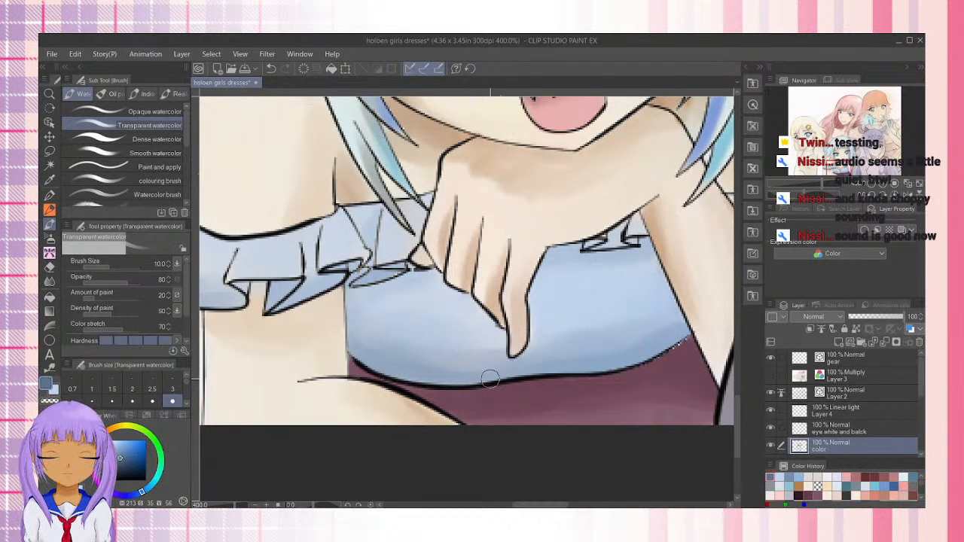
scroll(490, 379, "down", 6)
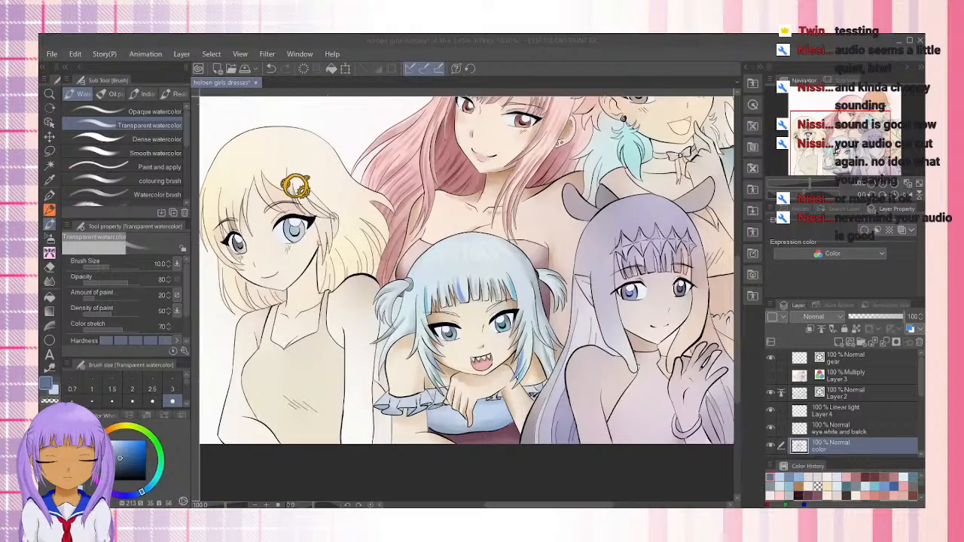
Make Layer 4, the Linear light layer, active and display a widened color set for choosing the highlight color
mouse_move(835, 147)
left_mouse_down()
mouse_move(842, 130)
mouse_move(842, 138)
left_mouse_up()
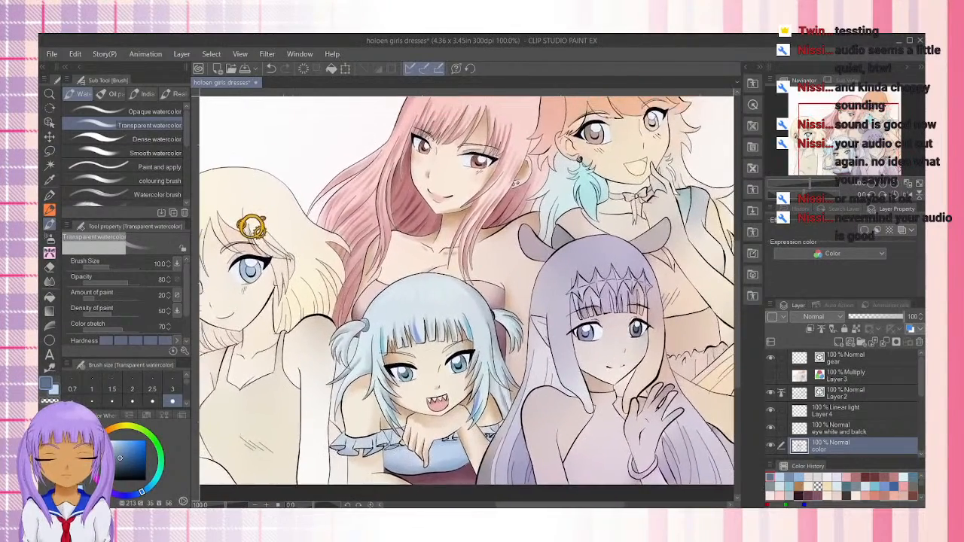
left_click(863, 394)
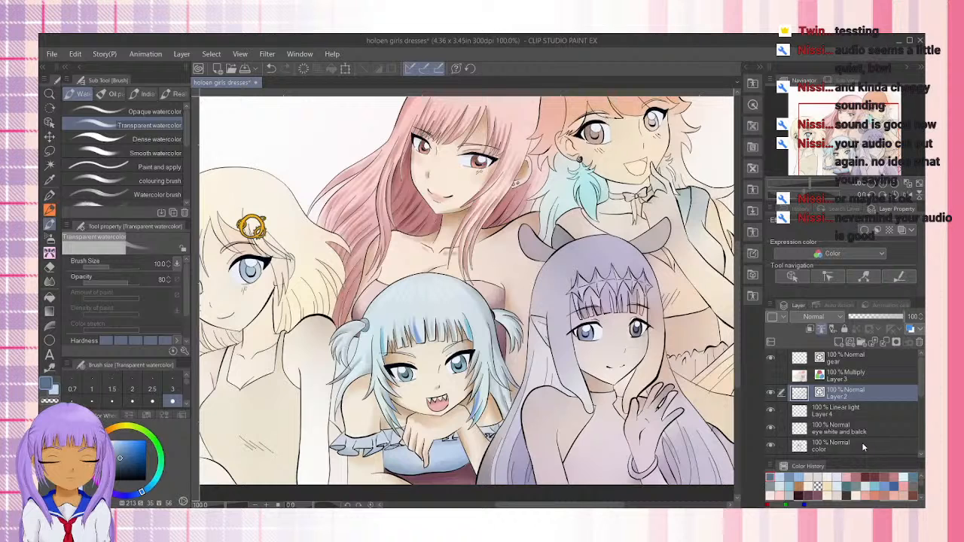
left_click(868, 409)
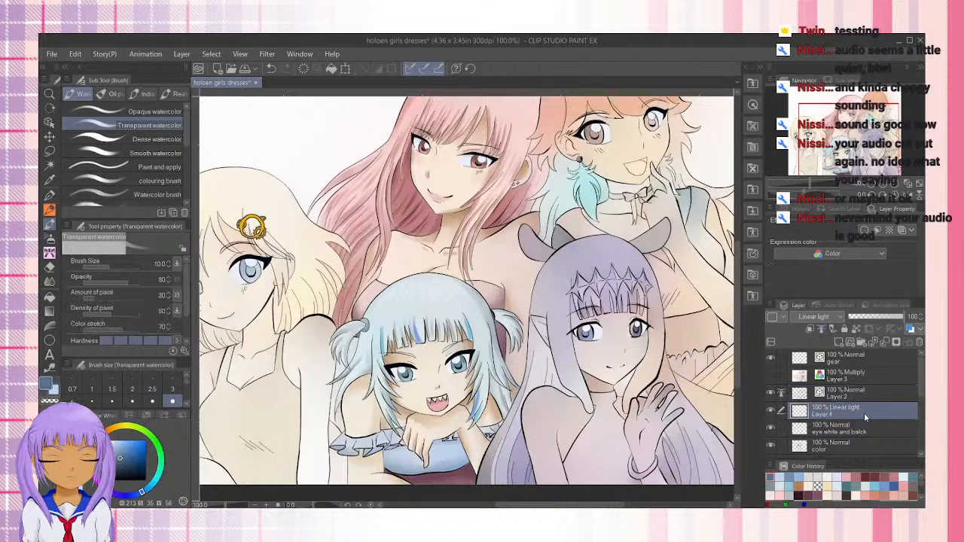
left_click(146, 416)
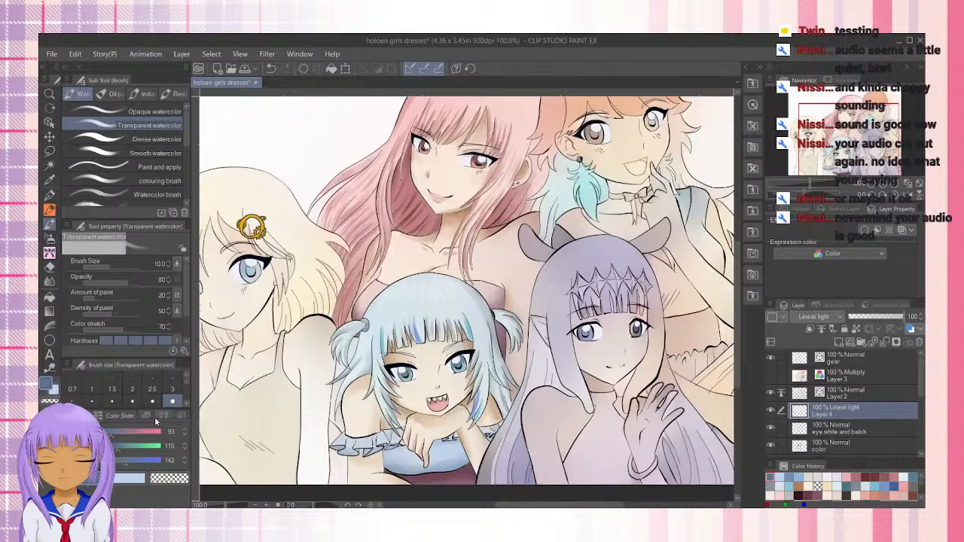
left_click(114, 416)
left_click_drag(189, 454, 186, 470)
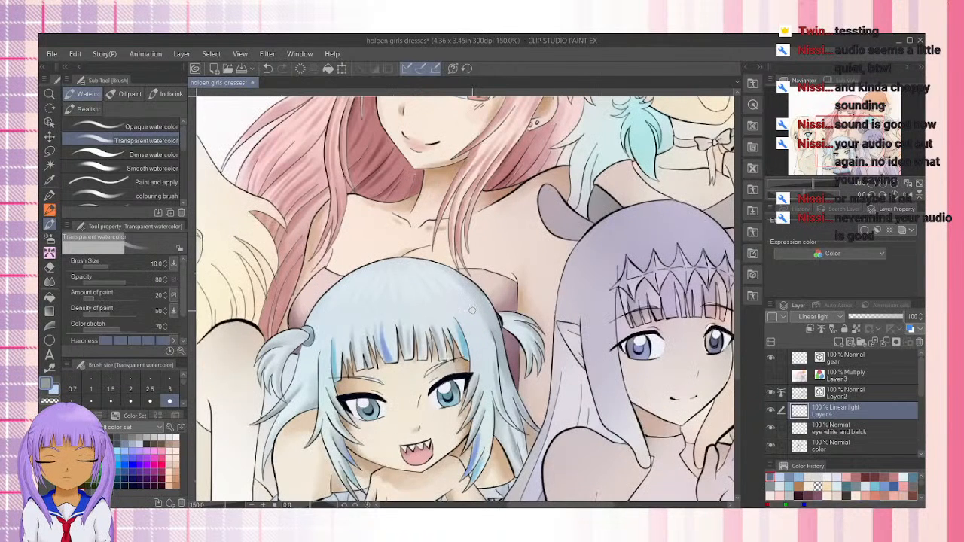
Paint a band of glossy highlight streaks across the crown of the blue-haired girl's hair on the Linear light layer
scroll(467, 316, "up", 1)
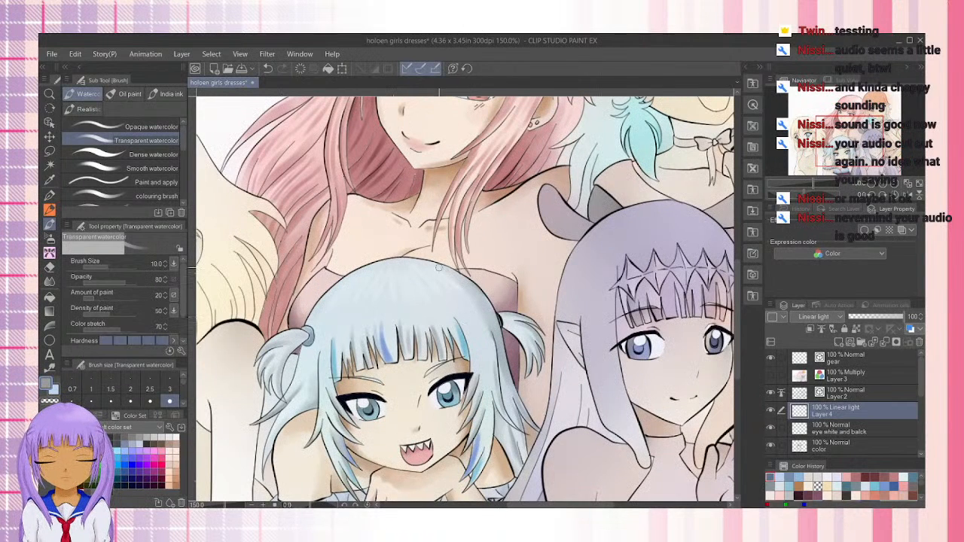
scroll(438, 268, "up", 1)
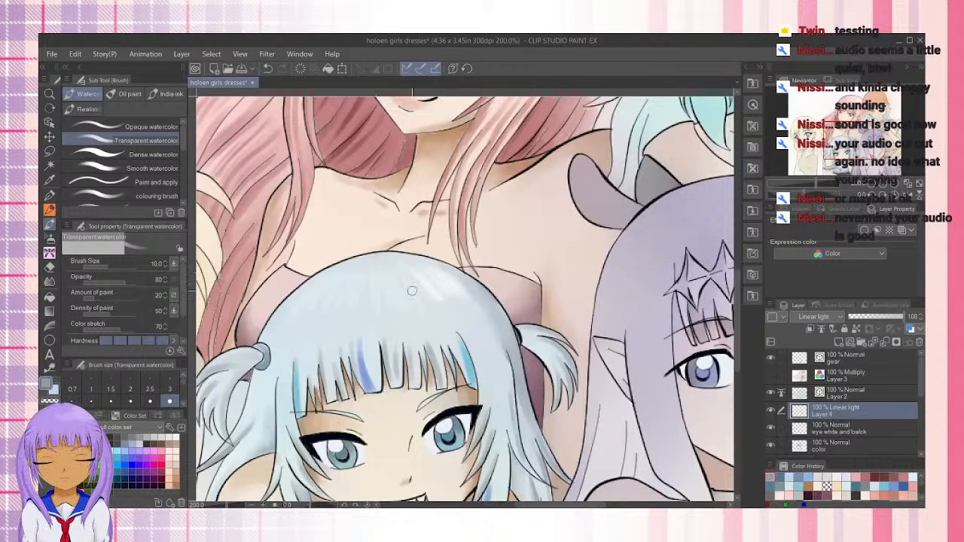
mouse_move(382, 278)
left_mouse_down()
mouse_move(379, 307)
mouse_move(366, 281)
mouse_move(330, 309)
mouse_move(329, 294)
mouse_move(390, 226)
mouse_move(367, 297)
mouse_move(355, 304)
mouse_move(347, 283)
mouse_move(314, 301)
left_mouse_up()
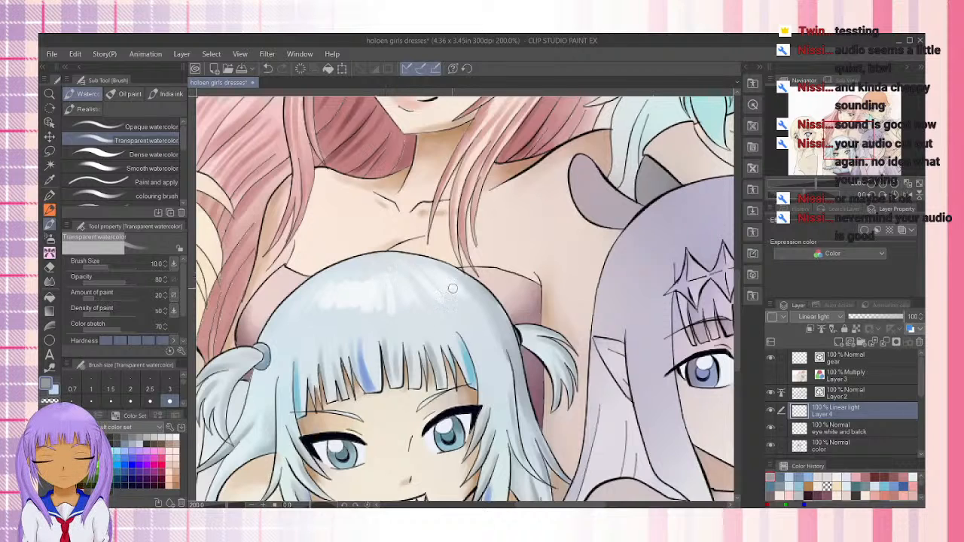
left_click_drag(446, 310, 417, 283)
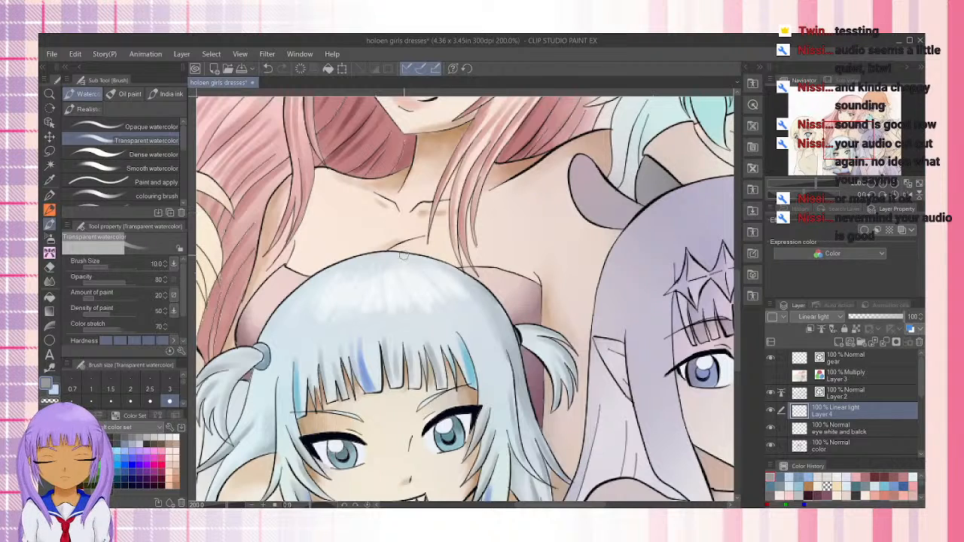
Refine the hair highlight toward the top of the head, undoing one stroke and softening its upper edge with the transparent color
left_click_drag(396, 253, 412, 273)
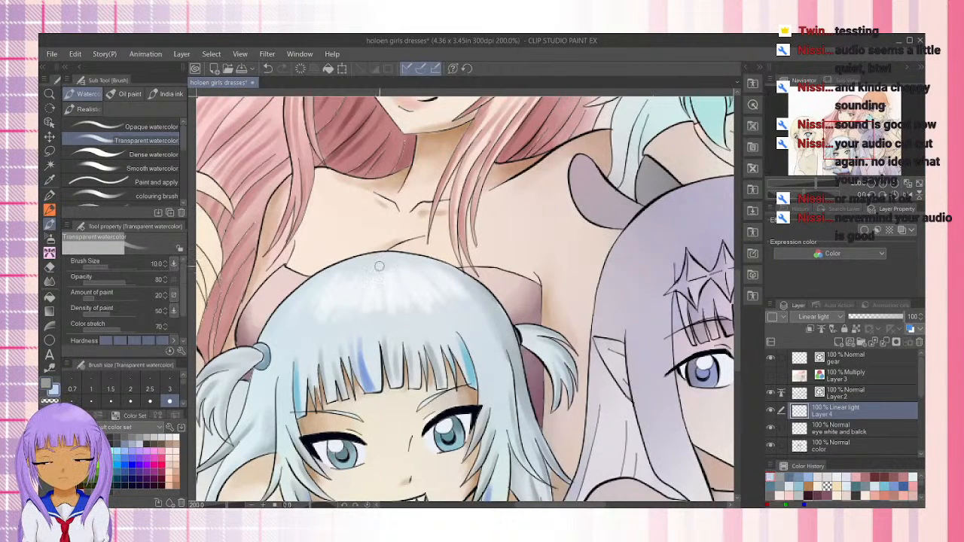
left_click_drag(347, 265, 333, 283)
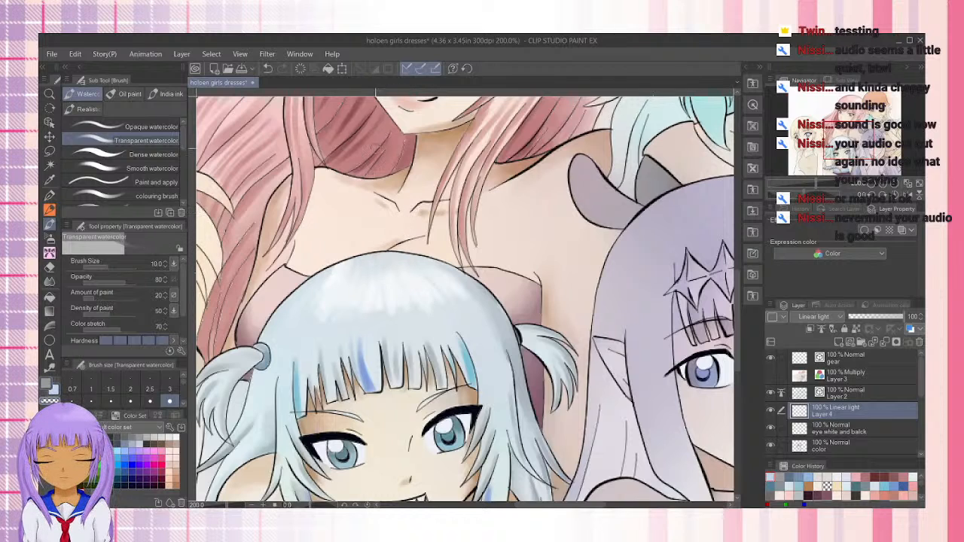
key("ctrl+z")
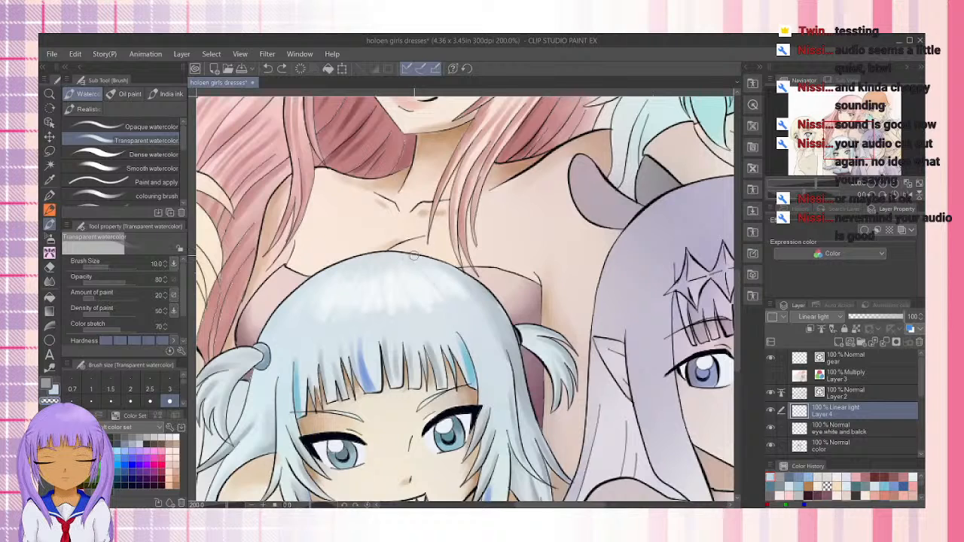
left_click_drag(395, 255, 392, 265)
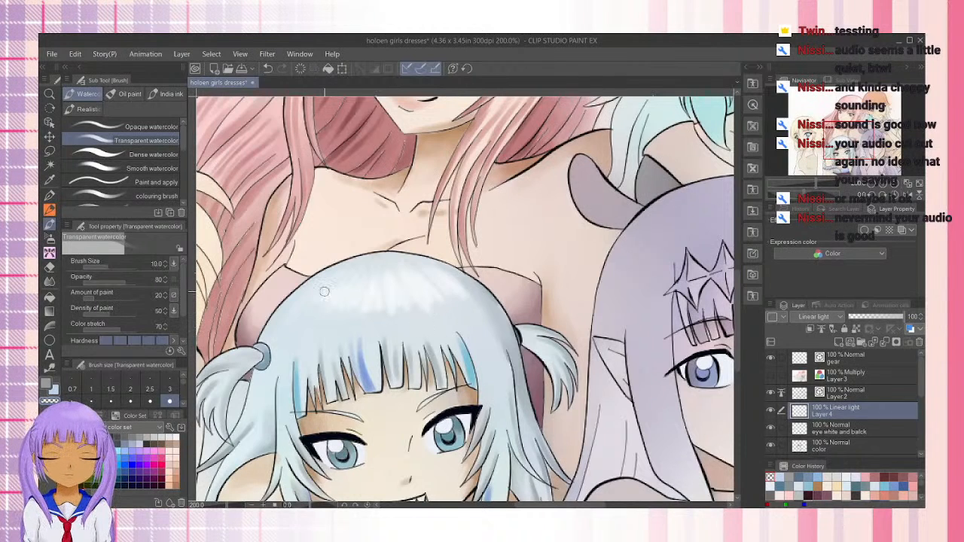
scroll(324, 291, "down", 2)
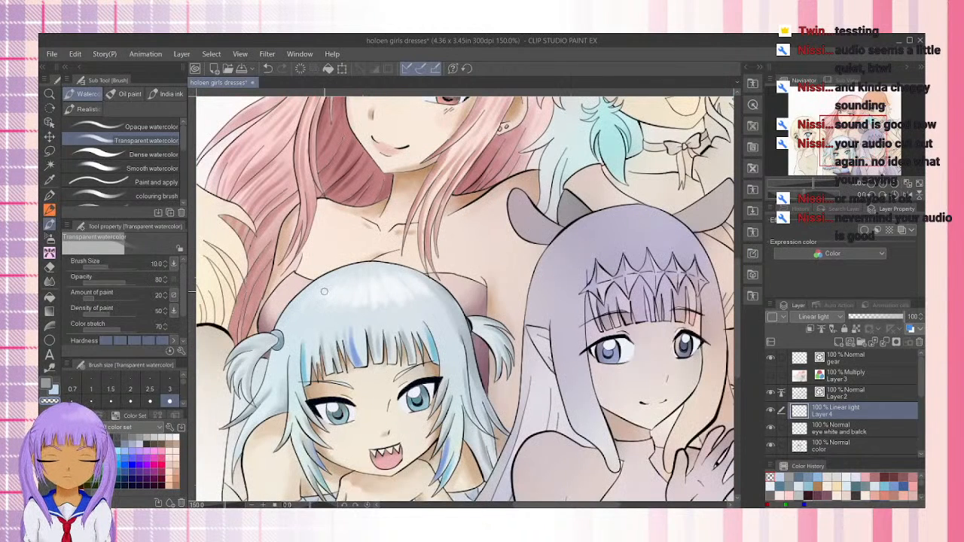
scroll(324, 291, "down", 2)
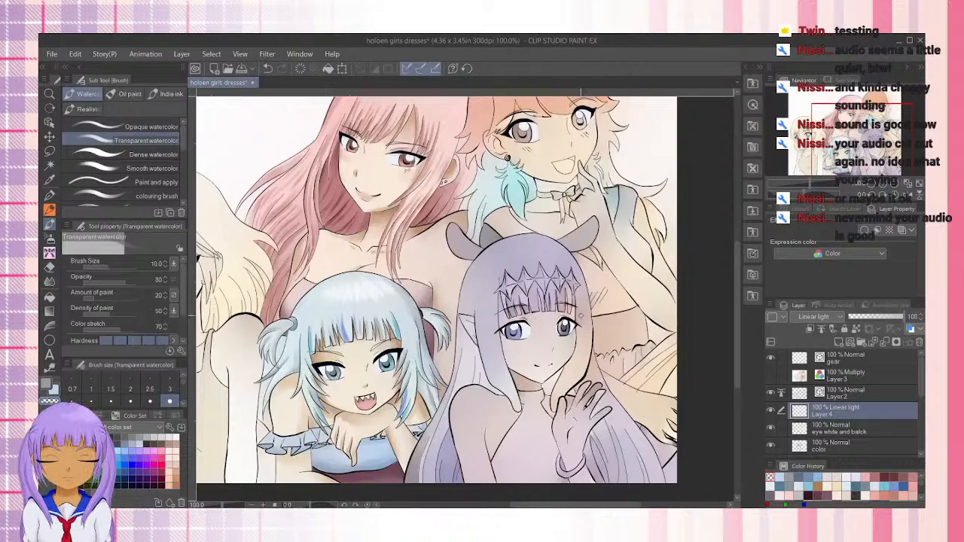
left_click_drag(541, 338, 630, 353)
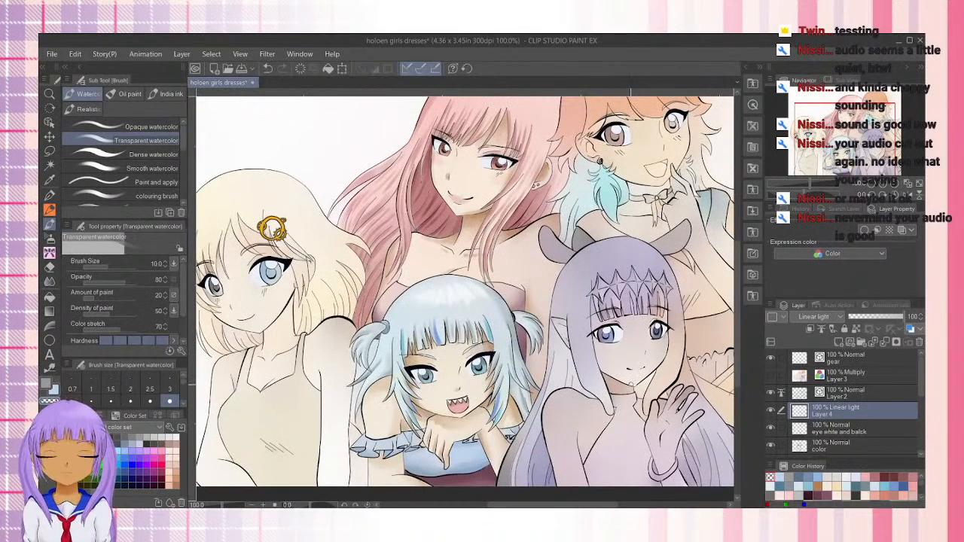
Switch from the Linear light layer to the color layer for shading the blonde girl's face
scroll(627, 391, "up", 3)
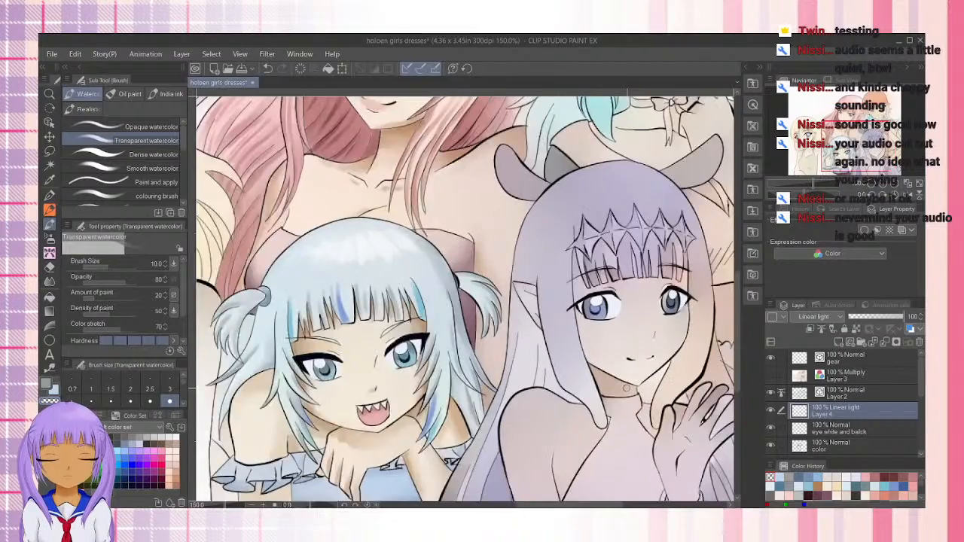
left_click_drag(341, 337, 533, 304)
left_click_drag(331, 332, 542, 461)
left_click(872, 429)
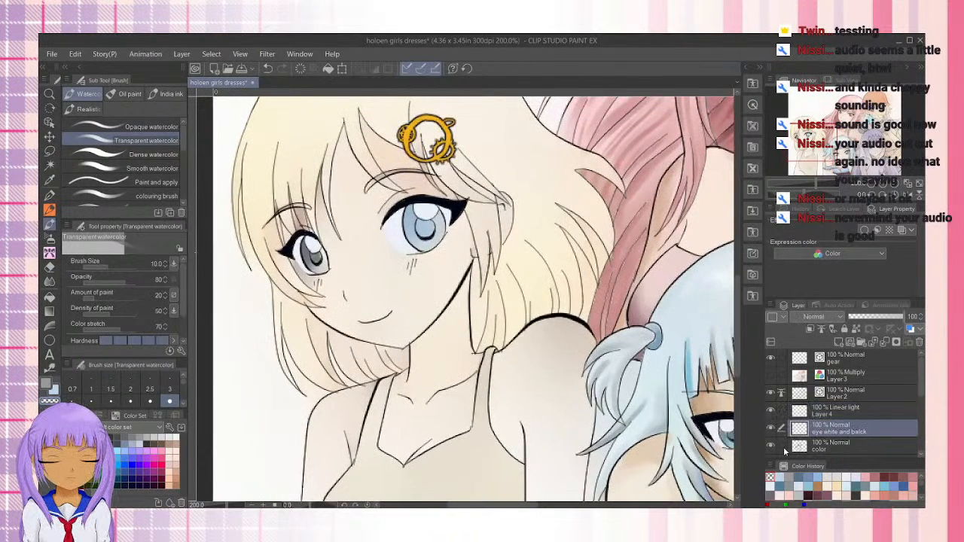
left_click(838, 449)
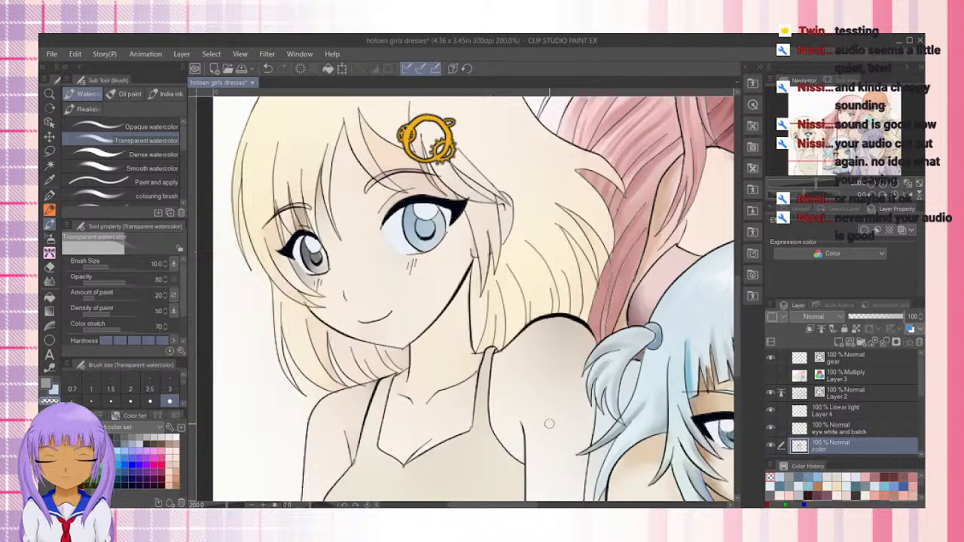
scroll(438, 407, "up", 3)
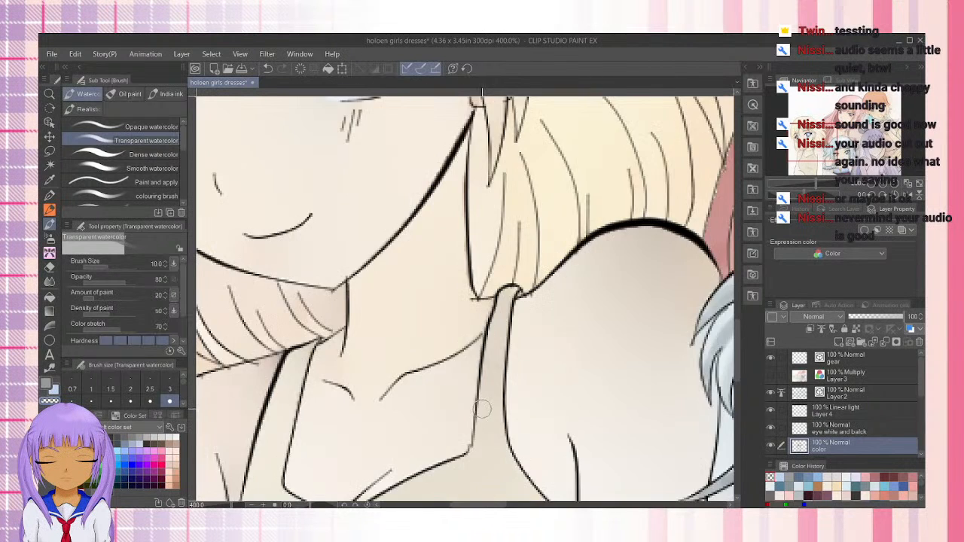
scroll(493, 407, "down", 3)
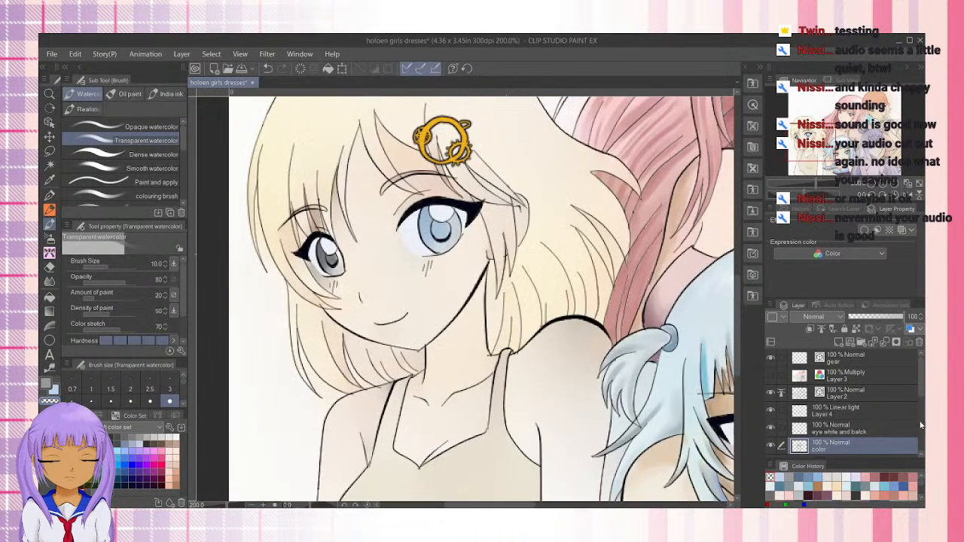
Sample a tan skin-shadow color from the blue-haired girl and return to the Transparent watercolor brush for the blonde girl
left_click(866, 485)
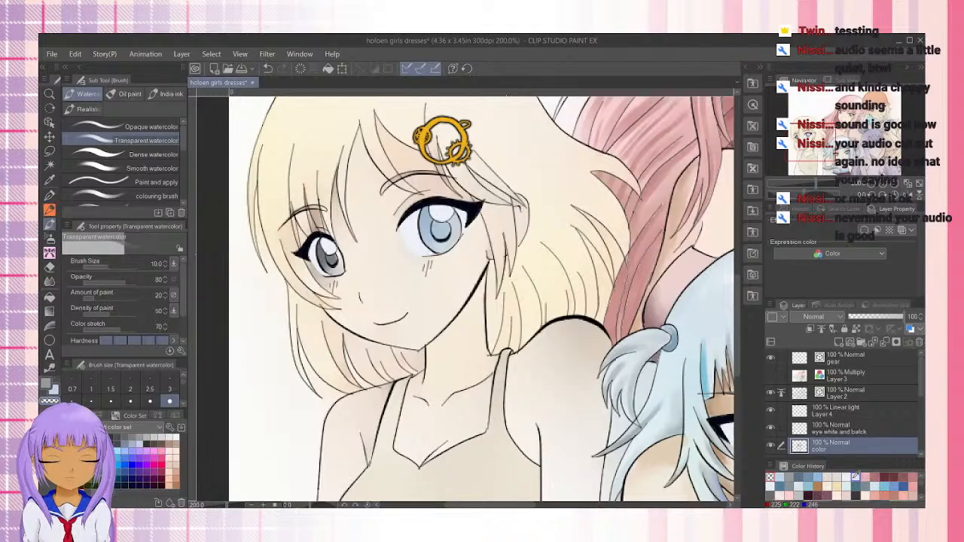
left_click_drag(809, 139, 850, 156)
left_click(50, 179)
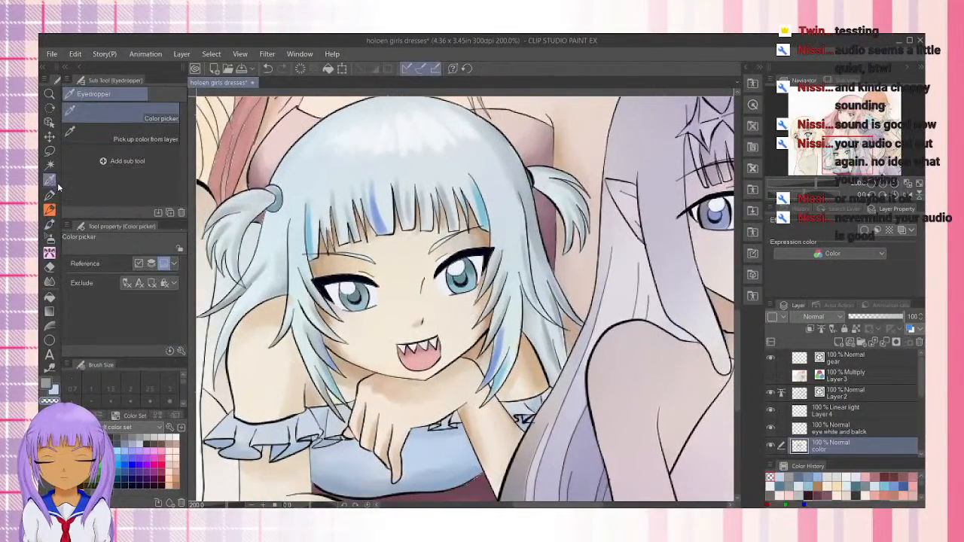
left_click(534, 357)
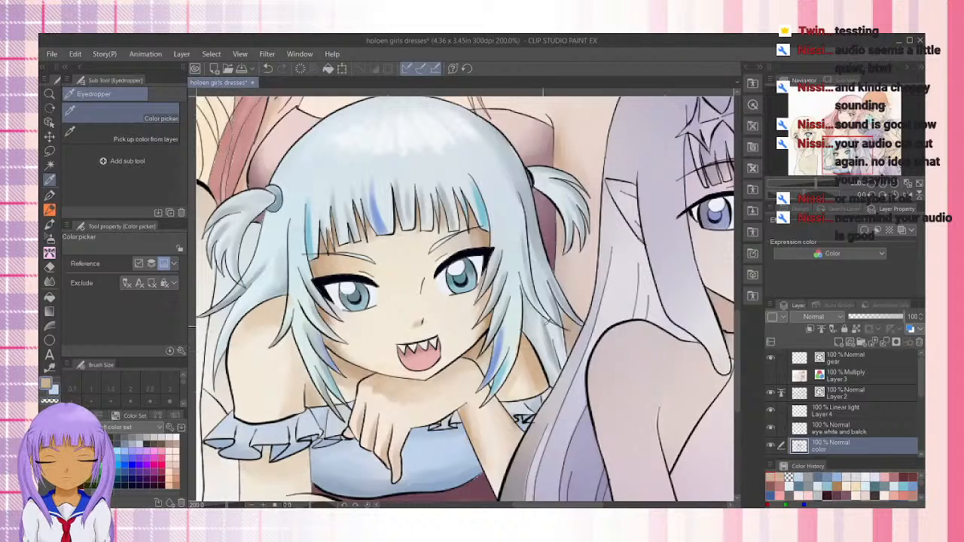
left_click_drag(837, 146, 809, 138)
left_click(50, 211)
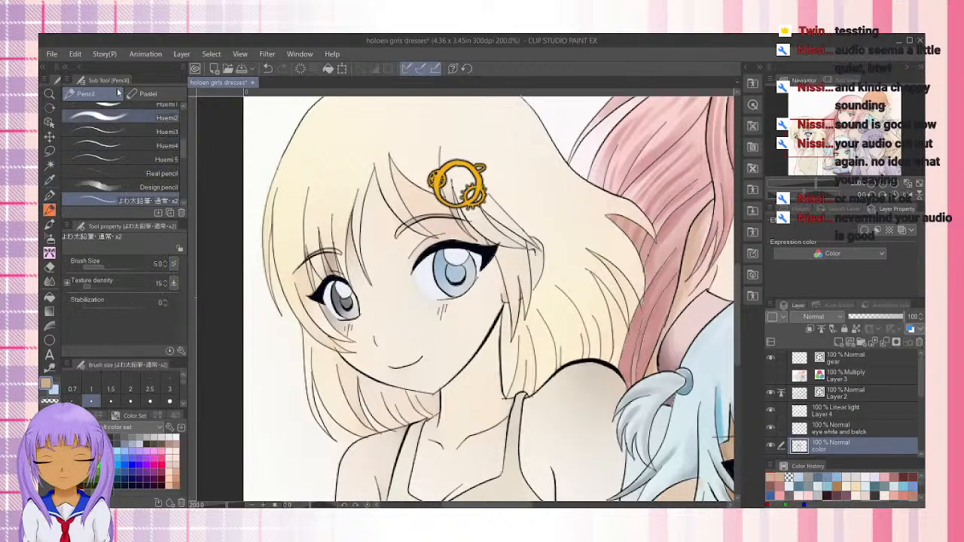
left_click(52, 225)
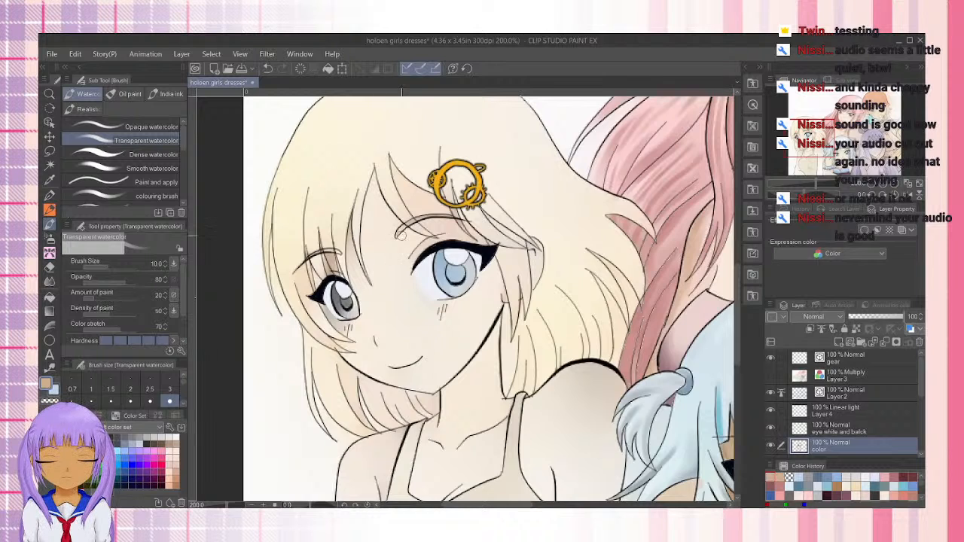
Paint a soft tan skin shadow around the blonde girl's grey eye and the hair strands above it
scroll(399, 235, "up", 3)
scroll(407, 217, "down", 3)
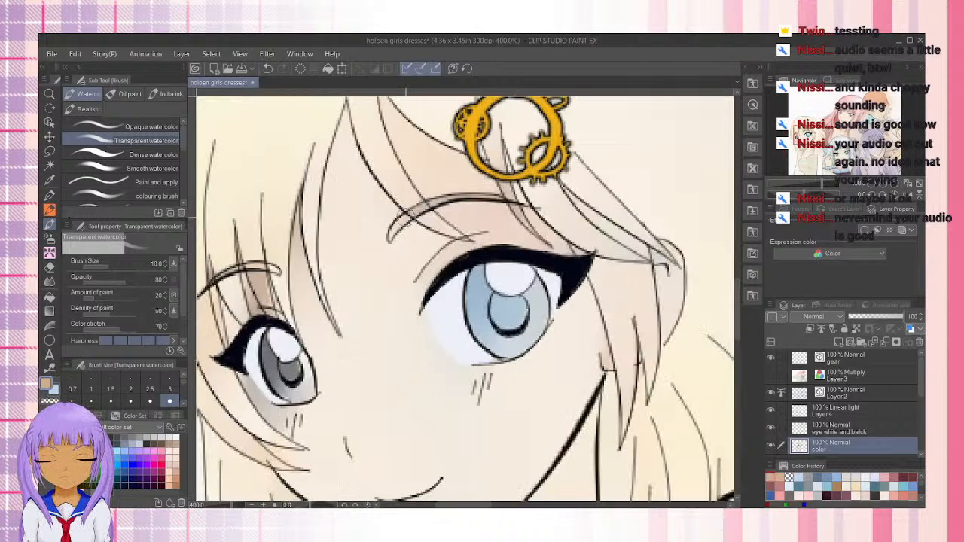
scroll(331, 297, "up", 1)
mouse_move(313, 288)
left_mouse_down()
mouse_move(303, 254)
mouse_move(320, 299)
mouse_move(293, 313)
mouse_move(292, 302)
left_mouse_up()
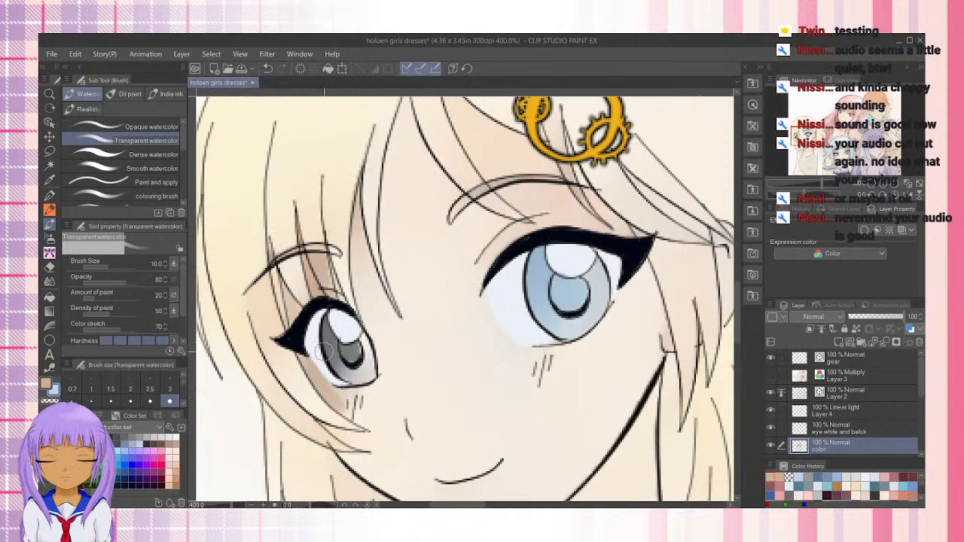
Sample the blonde girl's light skin color for blending, return to the Transparent watercolor brush and display the color wheel
left_click(50, 179)
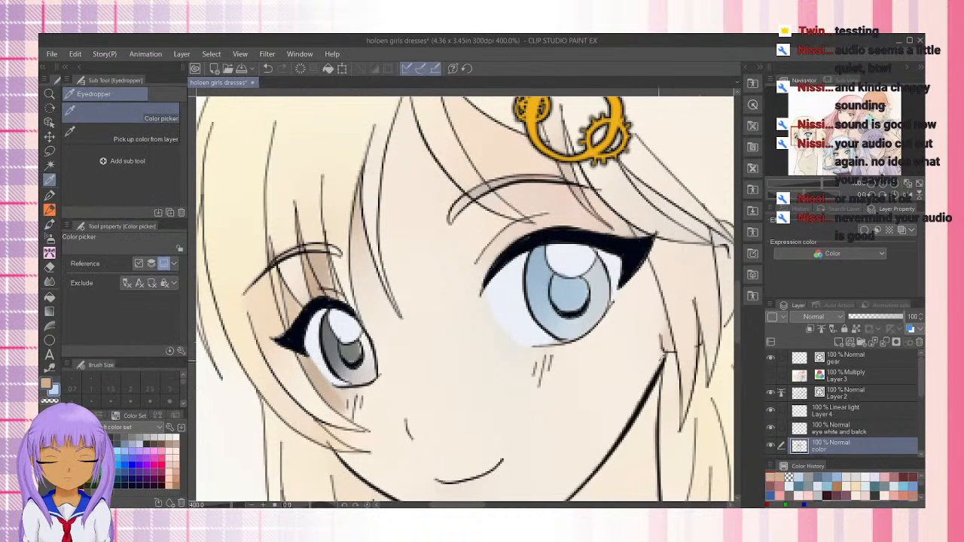
left_click(627, 379)
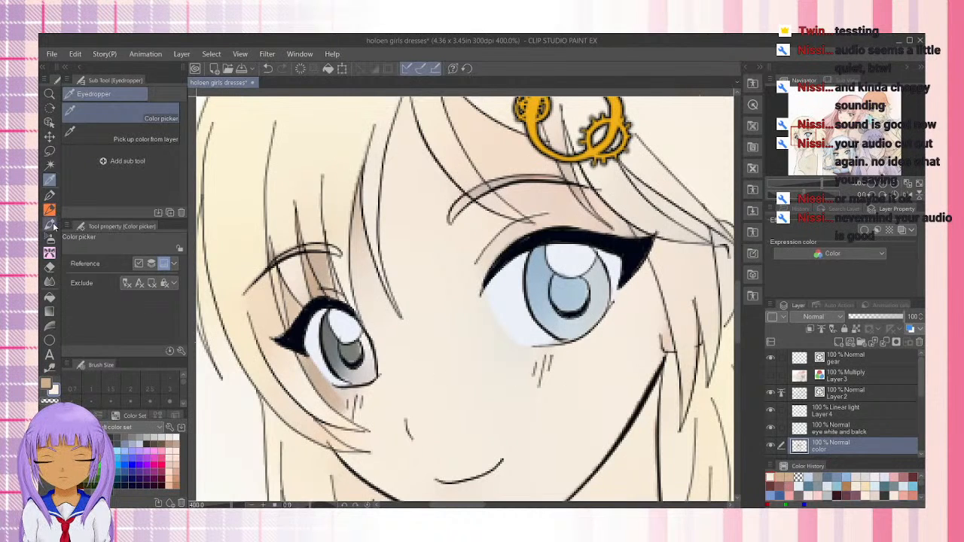
left_click(49, 224)
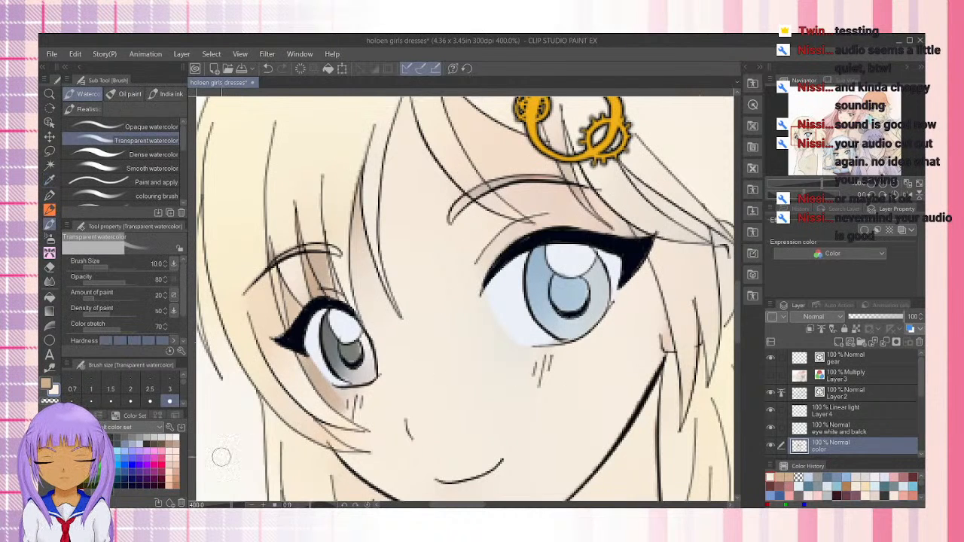
left_click(82, 416)
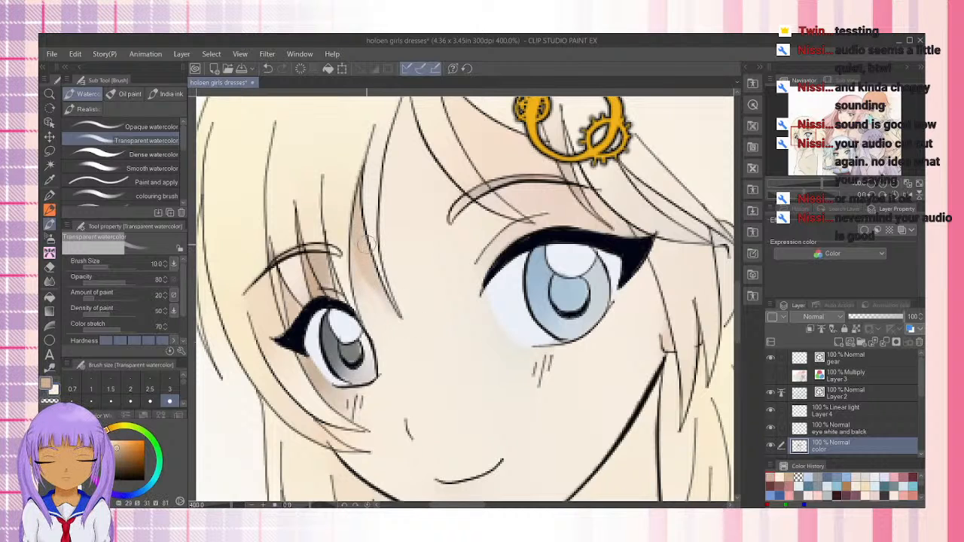
Lay in a tan (H 29, S 31, V 81) shadow on the blonde girl's forehead beneath the parted bangs
mouse_move(418, 144)
left_mouse_down()
mouse_move(364, 212)
mouse_move(400, 264)
left_mouse_up()
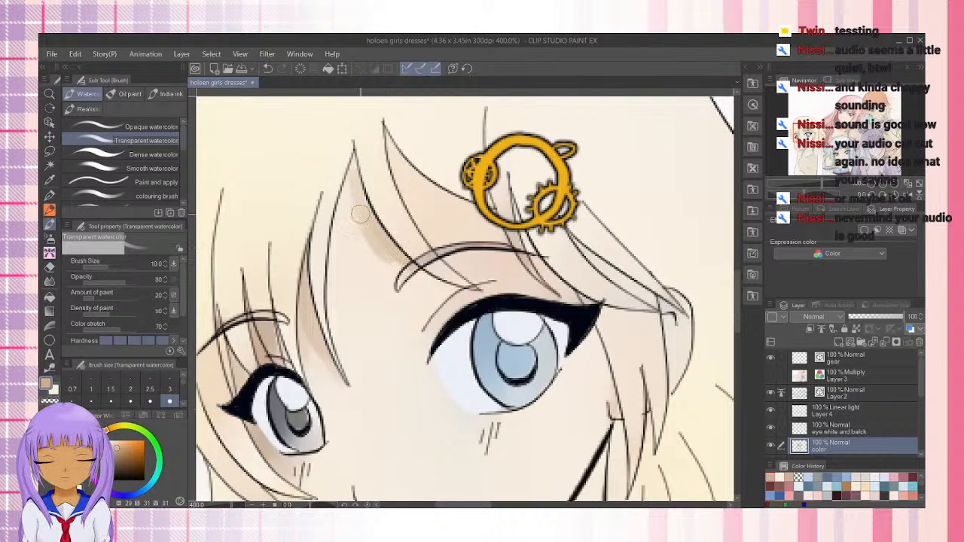
left_click_drag(361, 215, 346, 244)
left_click_drag(333, 278, 337, 280)
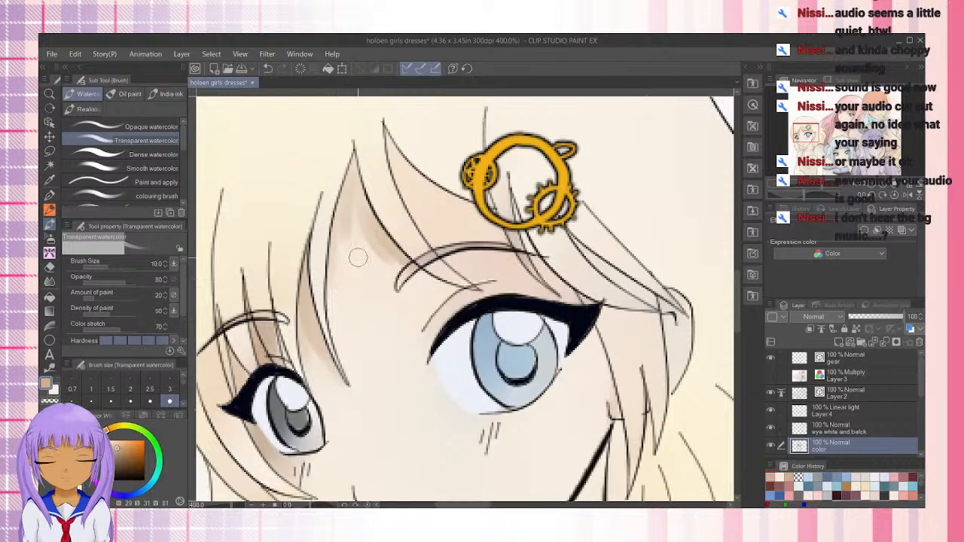
Enlarge the brush to 20 and build up the forehead shadow between the bangs strands toward the eyebrow
key("bracketright")
key("bracketright")
key("bracketright")
key("bracketright")
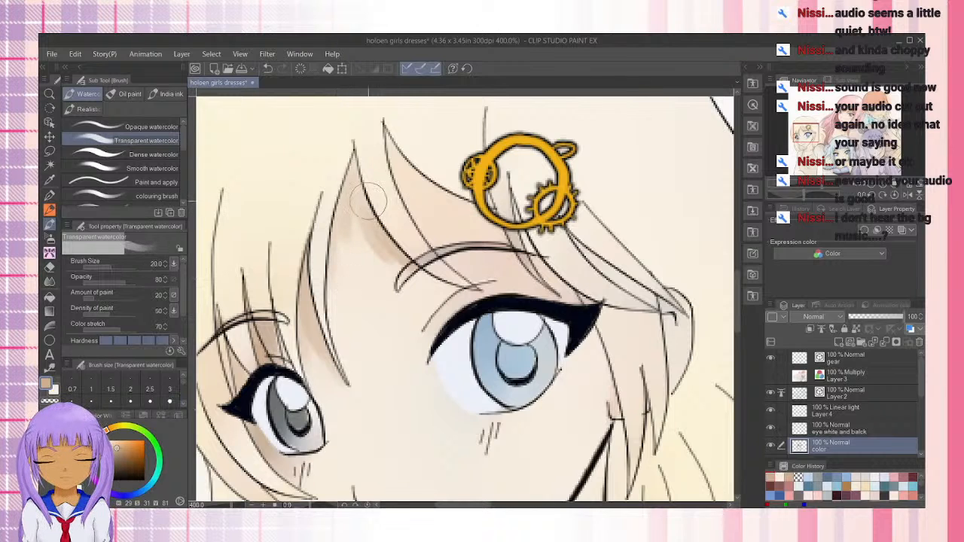
left_click_drag(344, 175, 385, 248)
left_click_drag(357, 207, 390, 270)
mouse_move(353, 173)
left_mouse_down()
mouse_move(378, 252)
mouse_move(354, 159)
mouse_move(357, 201)
mouse_move(353, 151)
left_mouse_up()
left_click_drag(384, 275, 358, 211)
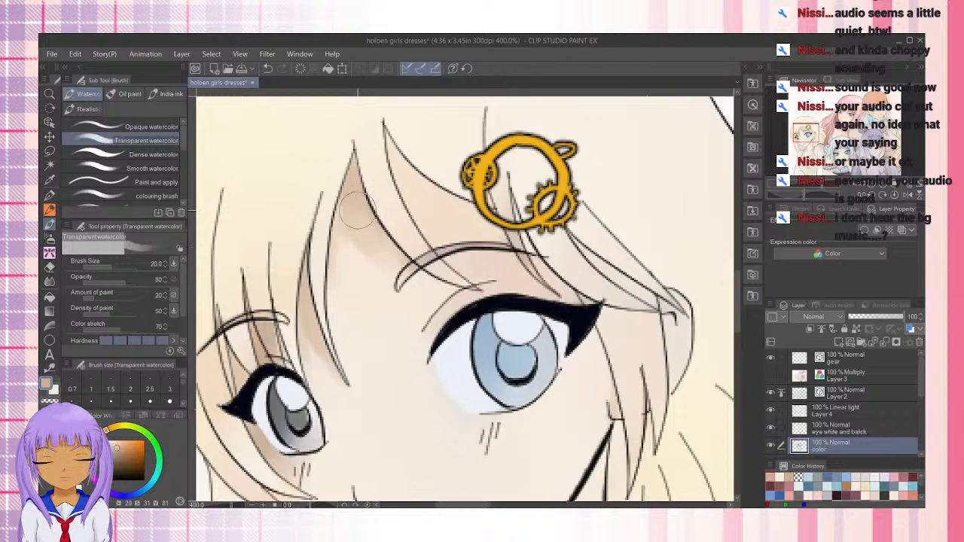
left_click_drag(428, 288, 362, 214)
mouse_move(391, 270)
left_mouse_down()
mouse_move(351, 177)
mouse_move(341, 278)
mouse_move(346, 196)
mouse_move(345, 332)
mouse_move(340, 238)
mouse_move(354, 367)
mouse_move(358, 200)
mouse_move(359, 319)
mouse_move(355, 211)
mouse_move(378, 313)
mouse_move(359, 246)
mouse_move(382, 242)
mouse_move(434, 292)
mouse_move(396, 262)
mouse_move(428, 171)
mouse_move(389, 140)
mouse_move(419, 214)
mouse_move(386, 146)
mouse_move(451, 242)
mouse_move(385, 124)
mouse_move(404, 187)
mouse_move(403, 148)
mouse_move(403, 165)
mouse_move(493, 235)
mouse_move(418, 197)
mouse_move(423, 215)
mouse_move(385, 149)
left_mouse_up()
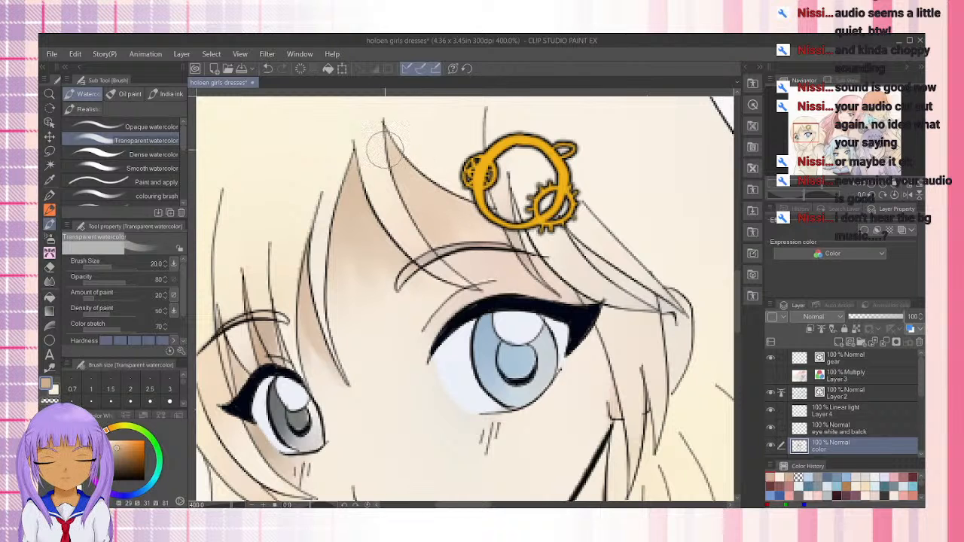
Shade the blonde girl's cheek from the blue eye's outer corner down along the jaw, undoing the last strokes
left_click_drag(426, 256, 357, 250)
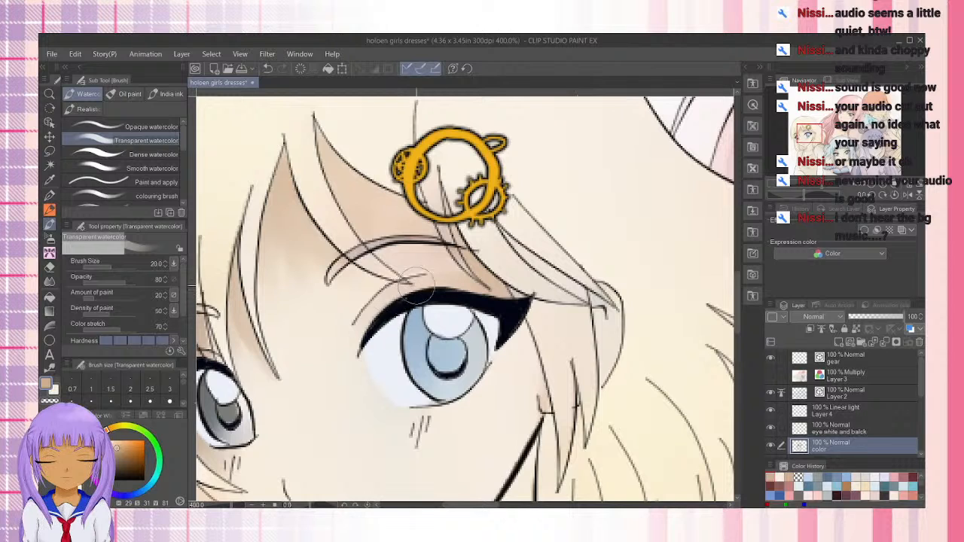
mouse_move(521, 329)
left_mouse_down()
mouse_move(535, 401)
mouse_move(519, 326)
mouse_move(528, 443)
left_mouse_up()
left_click_drag(504, 351, 523, 426)
mouse_move(504, 365)
left_mouse_down()
mouse_move(528, 401)
mouse_move(521, 460)
left_mouse_up()
left_click_drag(443, 445, 468, 307)
mouse_move(556, 238)
left_mouse_down()
mouse_move(531, 342)
mouse_move(549, 243)
mouse_move(505, 398)
left_mouse_up()
left_click_drag(549, 267, 491, 403)
key("ctrl+z")
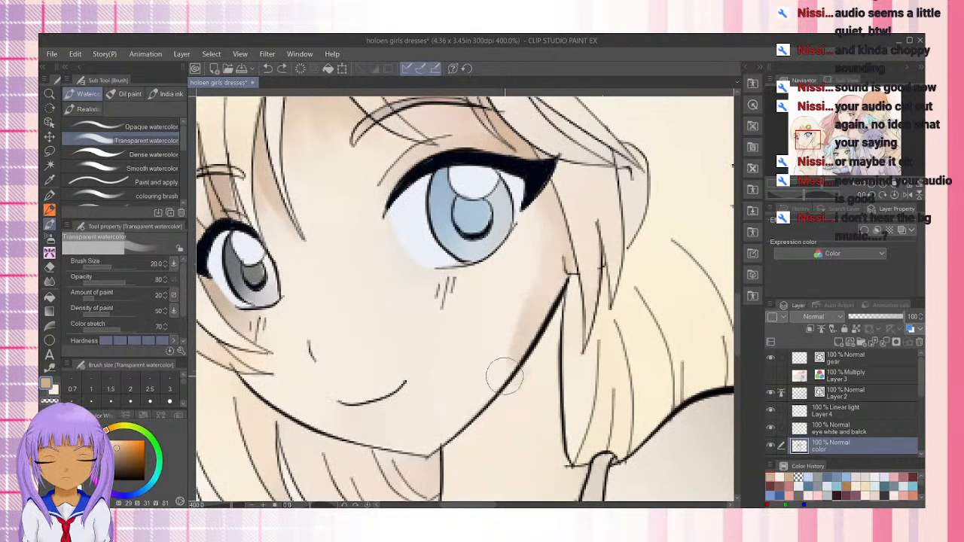
key("ctrl+z")
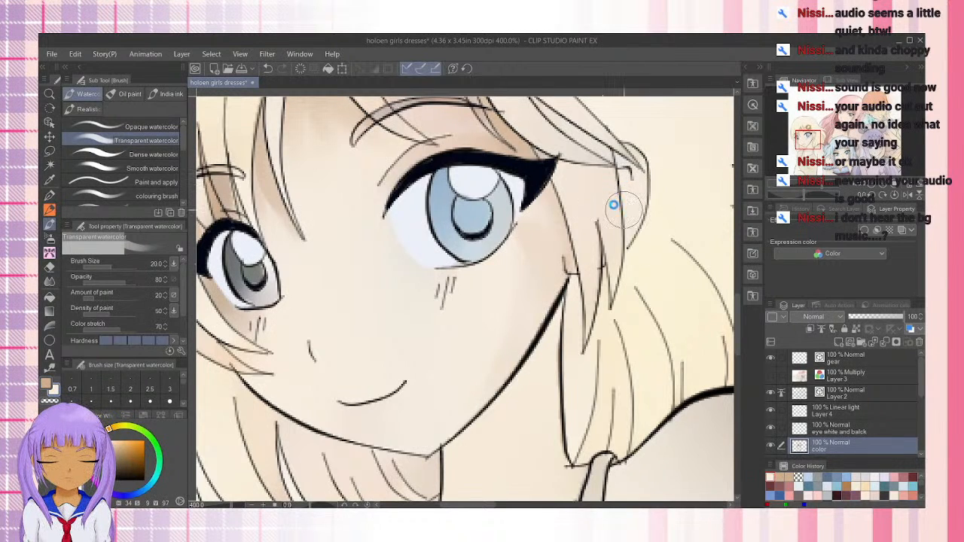
Reduce the brush to 15 and touch up the skin at the blue eye's outer corner with light skin color (H 34, S 9, V 97)
key("bracketleft")
key("bracketleft")
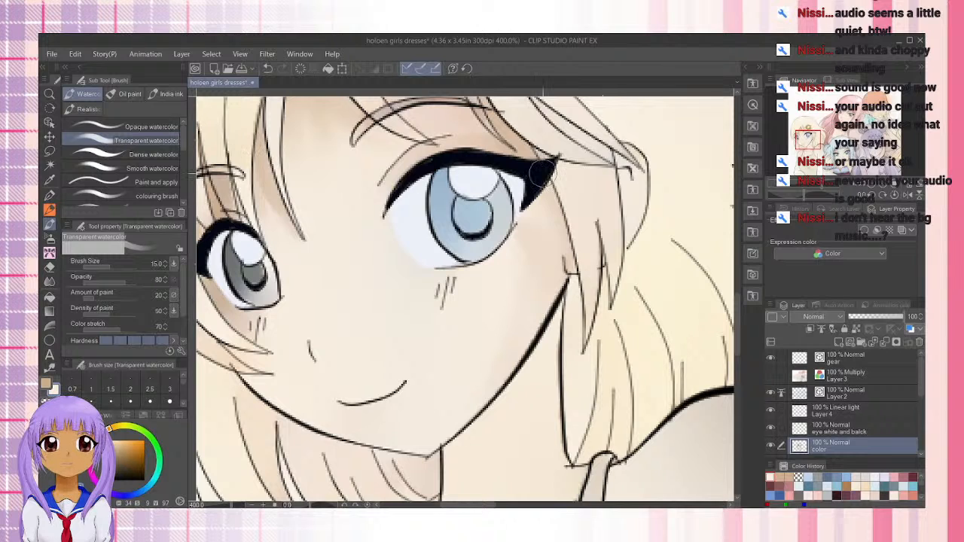
left_click_drag(543, 176, 558, 158)
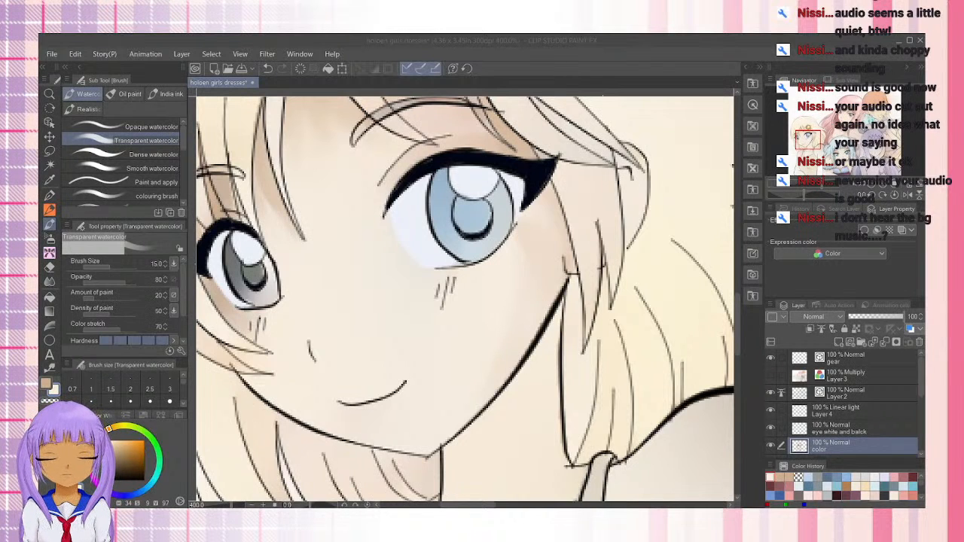
left_click(598, 46)
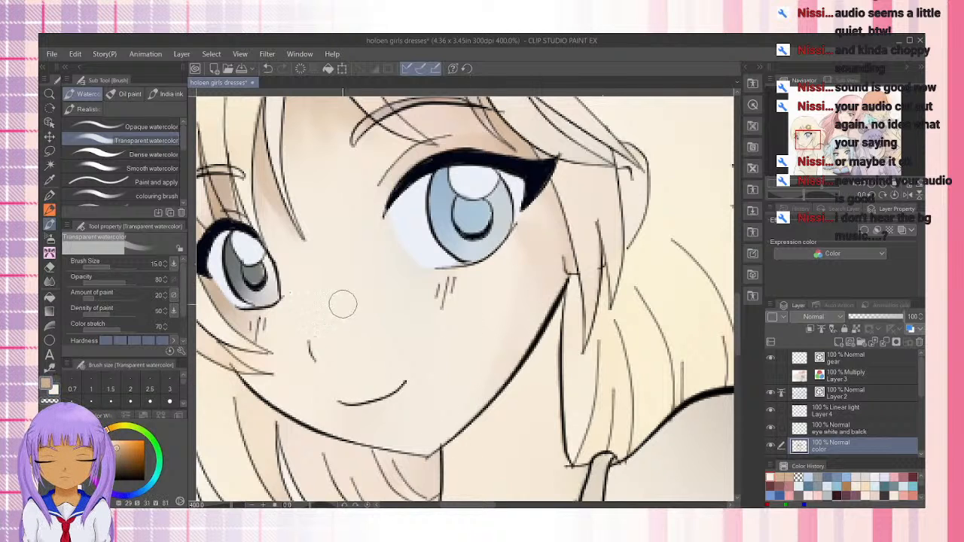
Shade around the nose in a warmer tan (H 22, S 31, V 81), undoing the first stroke and reducing the brush to 8
left_click_drag(318, 351, 331, 351)
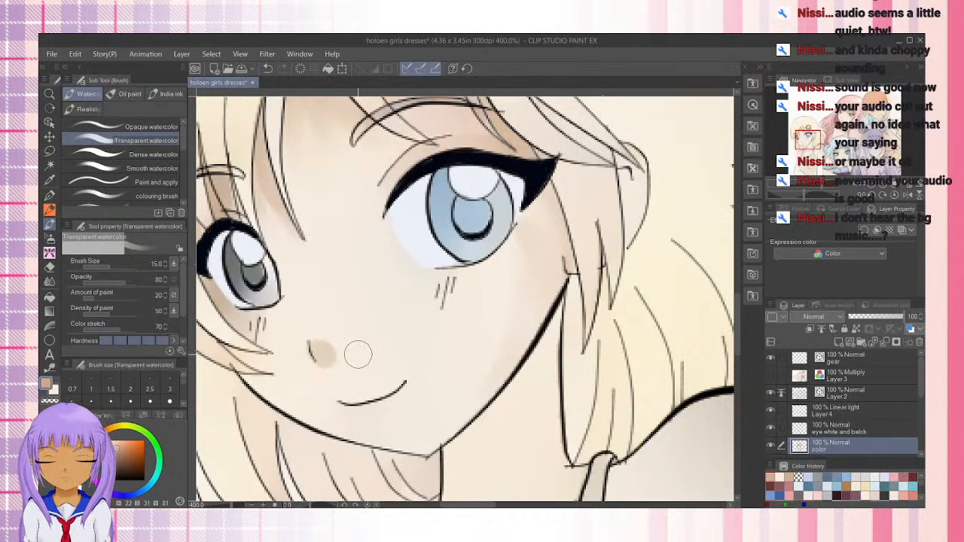
key("ctrl+z")
key("bracketleft")
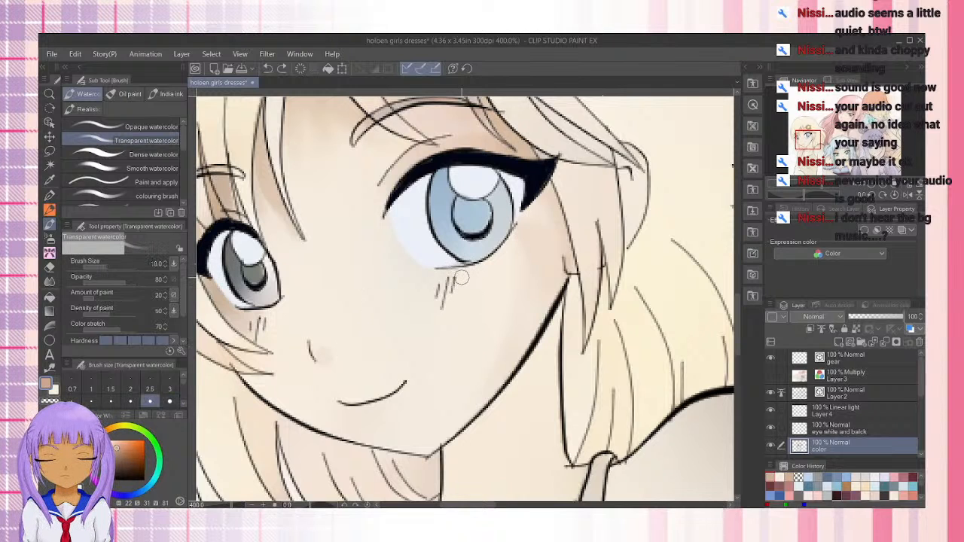
left_click_drag(324, 358, 329, 353)
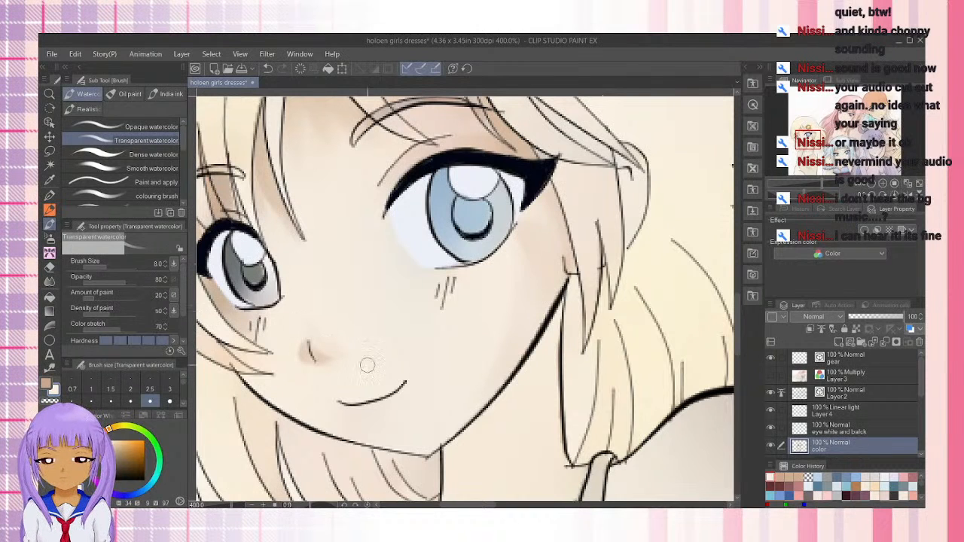
Shade the jaw edge below the grey eye with tan (H 22, S 31, V 81) at brush size 10, blending with light skin (H 34, S 9, V 97)
left_click_drag(370, 238, 412, 183)
left_click_drag(486, 318, 436, 195)
left_click_drag(328, 153, 355, 206)
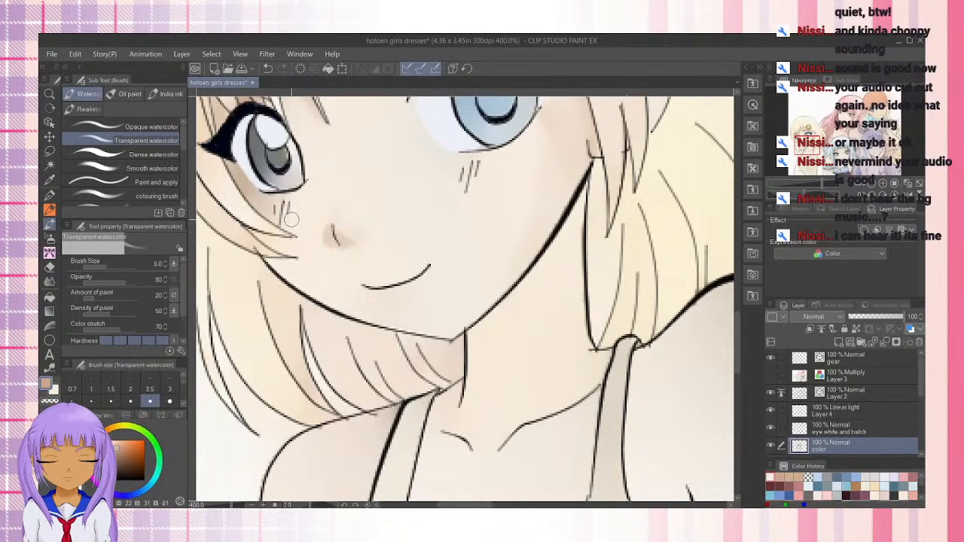
key("bracketright")
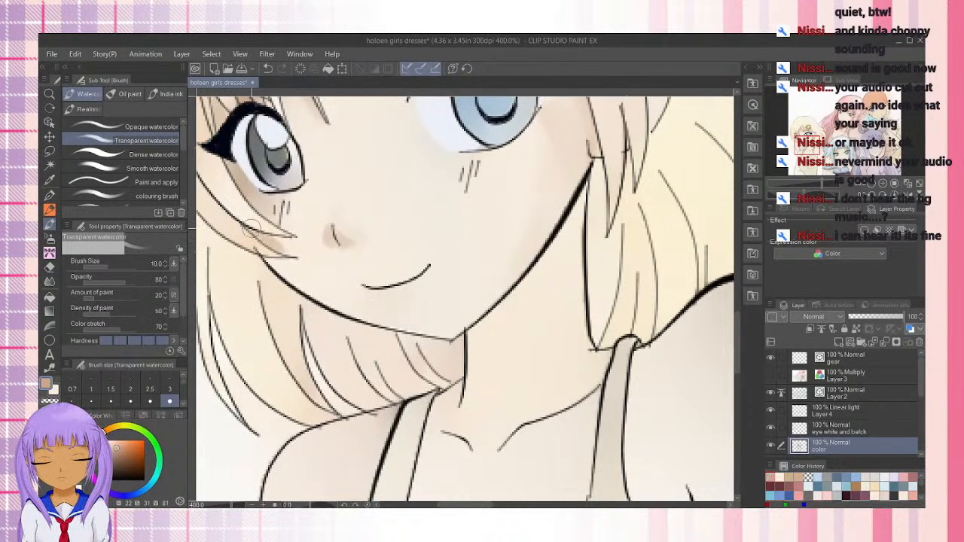
left_click_drag(272, 261, 317, 294)
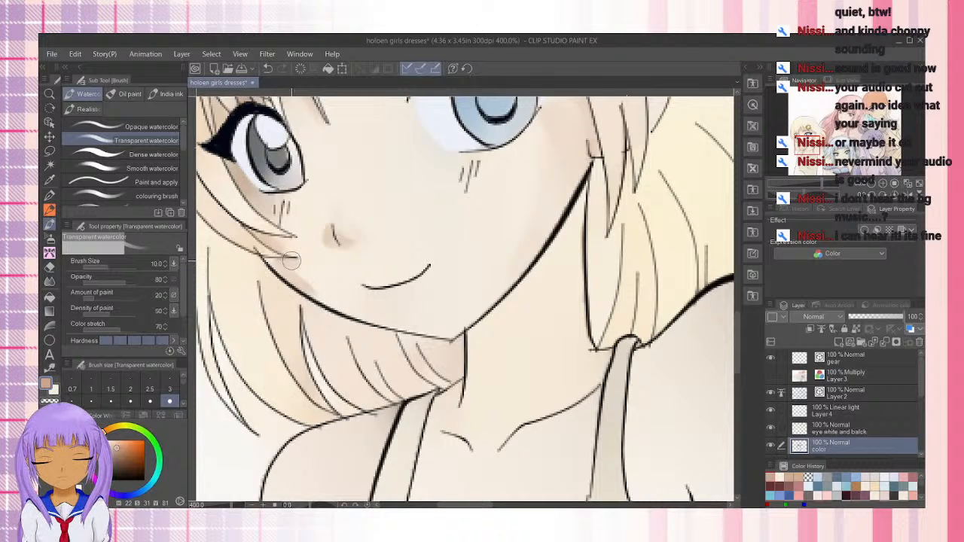
key("x")
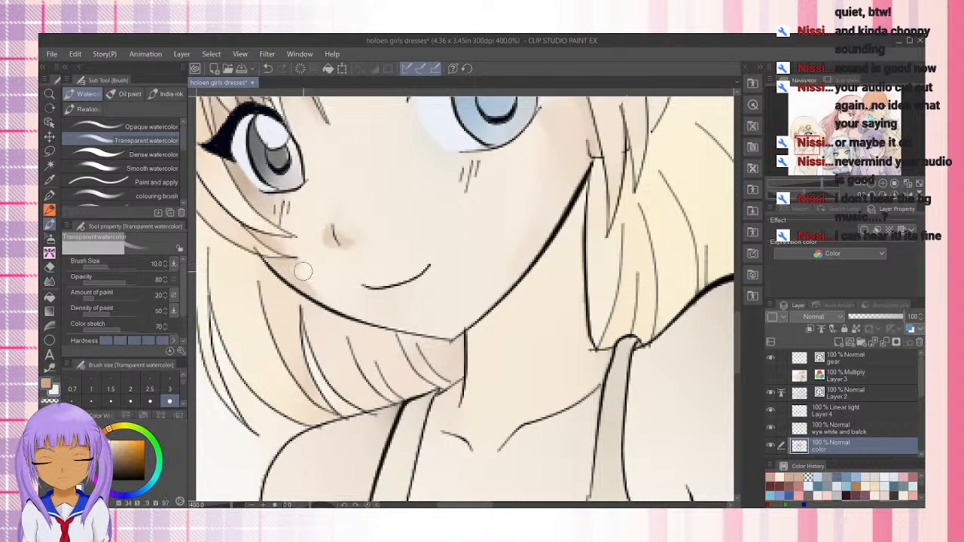
left_click_drag(303, 272, 336, 301)
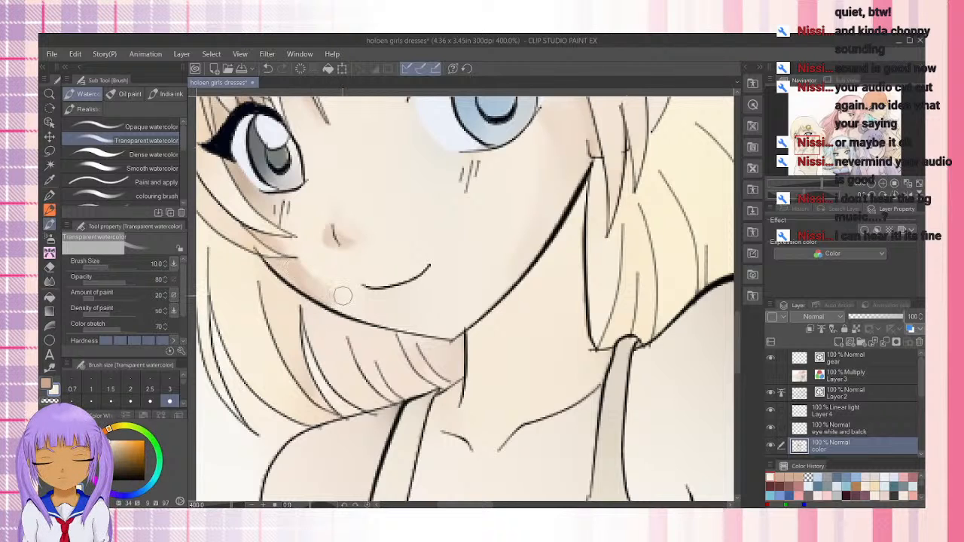
Undo the last tan strokes on the jaw edge below the grey eye and touch it up with light skin color (H 34, S 9, V 97)
key("ctrl+z")
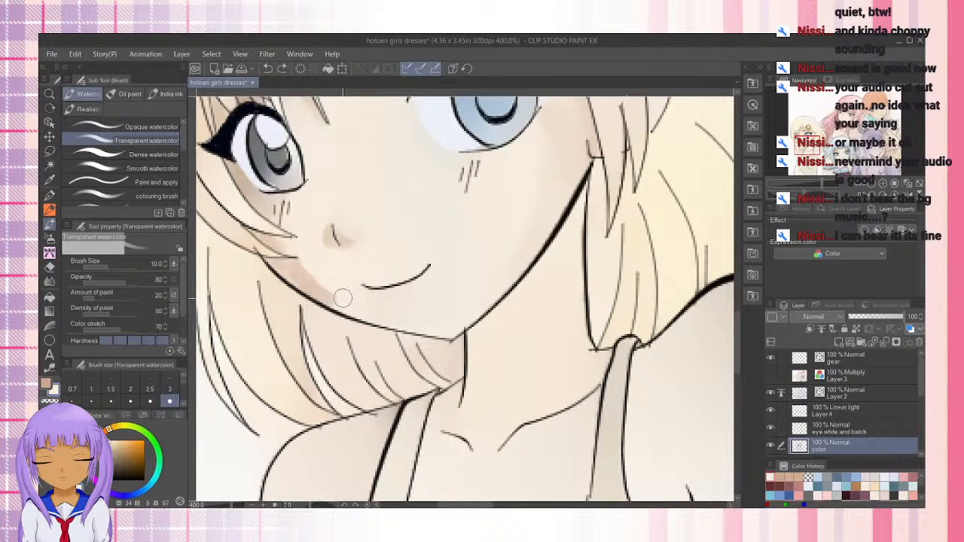
key("ctrl+z")
left_click_drag(292, 273, 336, 302)
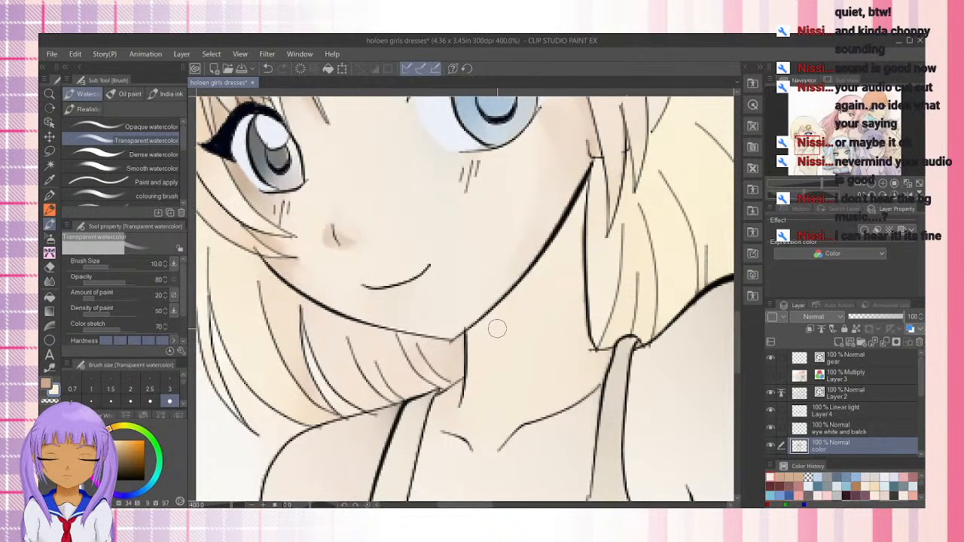
Shade the blonde girl's neck under the jaw and chin in tan (H 22, S 31, V 81), enlarging the brush to 17
mouse_move(580, 191)
left_mouse_down()
mouse_move(561, 243)
mouse_move(578, 199)
mouse_move(528, 287)
mouse_move(552, 250)
mouse_move(469, 341)
left_mouse_up()
mouse_move(468, 342)
left_mouse_down()
mouse_move(532, 291)
mouse_move(473, 348)
mouse_move(540, 327)
left_mouse_up()
key("bracketright")
key("bracketright")
key("bracketright")
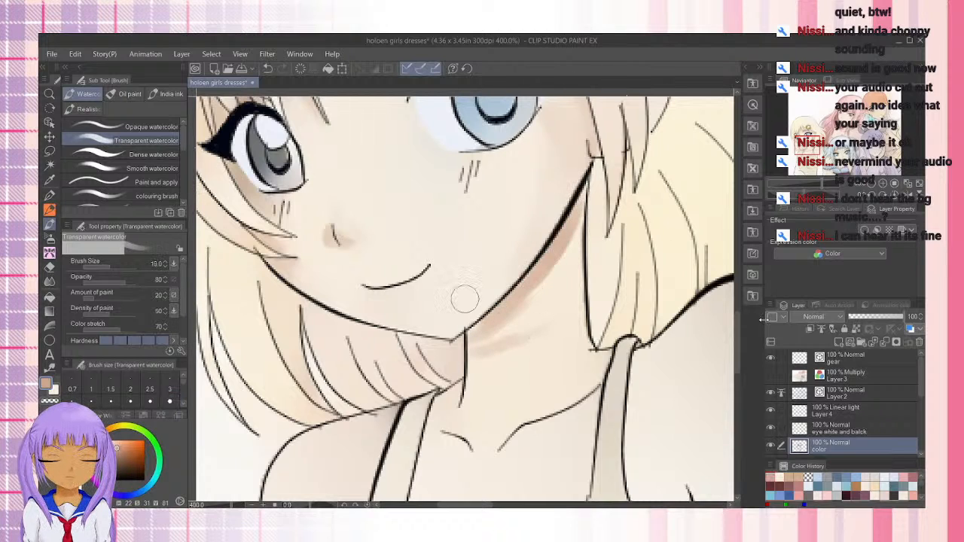
mouse_move(477, 348)
left_mouse_down()
mouse_move(544, 327)
mouse_move(476, 353)
mouse_move(549, 339)
mouse_move(482, 359)
mouse_move(566, 313)
mouse_move(572, 327)
mouse_move(495, 348)
mouse_move(567, 281)
mouse_move(488, 331)
mouse_move(569, 248)
mouse_move(575, 298)
mouse_move(529, 340)
mouse_move(538, 309)
mouse_move(480, 335)
mouse_move(570, 239)
mouse_move(552, 251)
mouse_move(578, 193)
mouse_move(567, 256)
mouse_move(589, 175)
mouse_move(570, 245)
mouse_move(571, 236)
mouse_move(519, 311)
mouse_move(490, 331)
mouse_move(513, 297)
mouse_move(514, 307)
mouse_move(546, 298)
mouse_move(527, 325)
mouse_move(556, 300)
mouse_move(479, 342)
mouse_move(480, 333)
mouse_move(552, 322)
mouse_move(501, 352)
mouse_move(578, 330)
mouse_move(546, 354)
mouse_move(575, 292)
mouse_move(551, 284)
mouse_move(495, 341)
mouse_move(581, 253)
mouse_move(496, 341)
mouse_move(516, 340)
mouse_move(505, 342)
mouse_move(578, 288)
mouse_move(474, 365)
mouse_move(590, 324)
mouse_move(481, 373)
mouse_move(576, 346)
mouse_move(581, 326)
mouse_move(586, 332)
mouse_move(583, 249)
mouse_move(589, 329)
mouse_move(580, 241)
mouse_move(587, 280)
mouse_move(571, 317)
mouse_move(497, 327)
mouse_move(559, 356)
mouse_move(598, 350)
mouse_move(577, 391)
left_mouse_up()
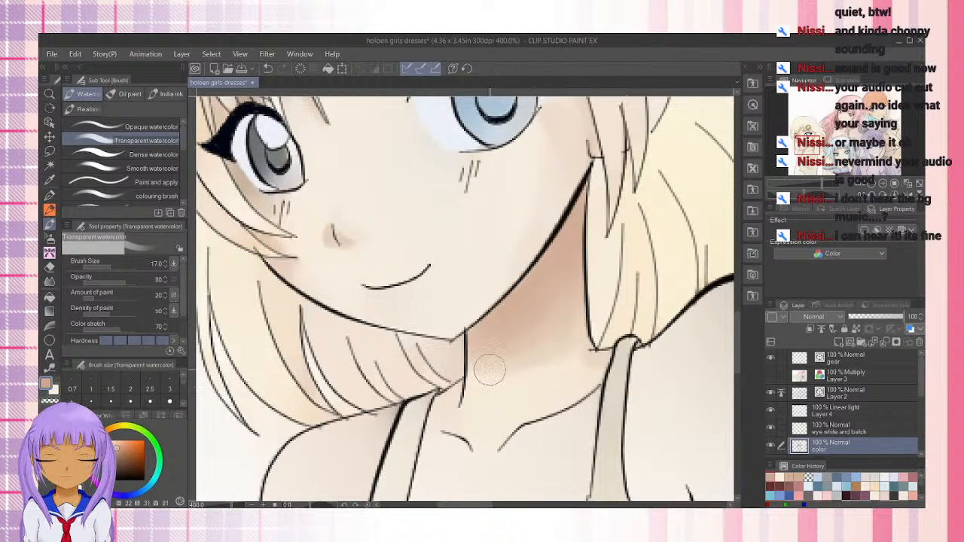
Shade the base of the neck and the skin below the collarbones in tan, reducing the brush to 8
left_click_drag(517, 324, 485, 229)
left_click_drag(503, 277, 466, 262)
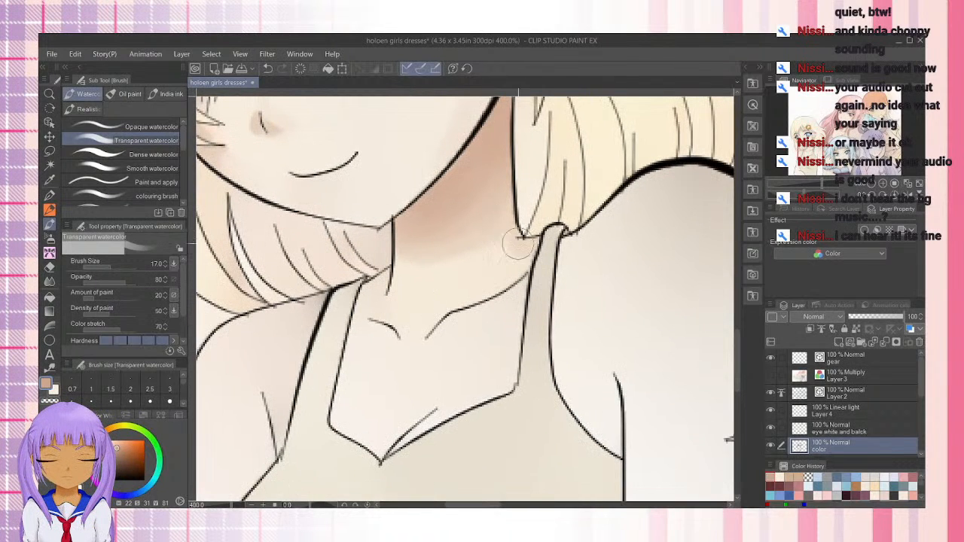
mouse_move(390, 284)
left_mouse_down()
mouse_move(368, 293)
mouse_move(393, 277)
mouse_move(376, 305)
left_mouse_up()
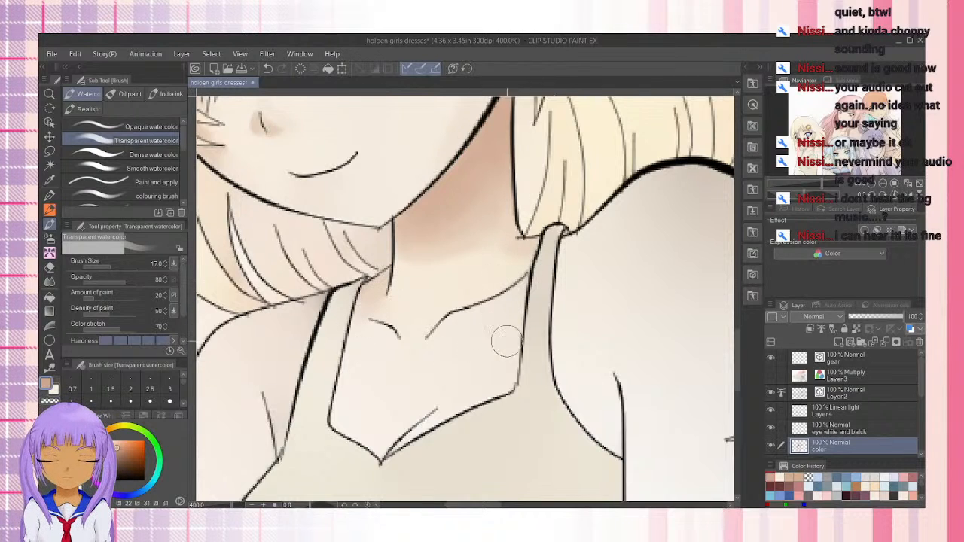
key("bracketleft")
key("bracketleft")
key("bracketleft")
key("bracketleft")
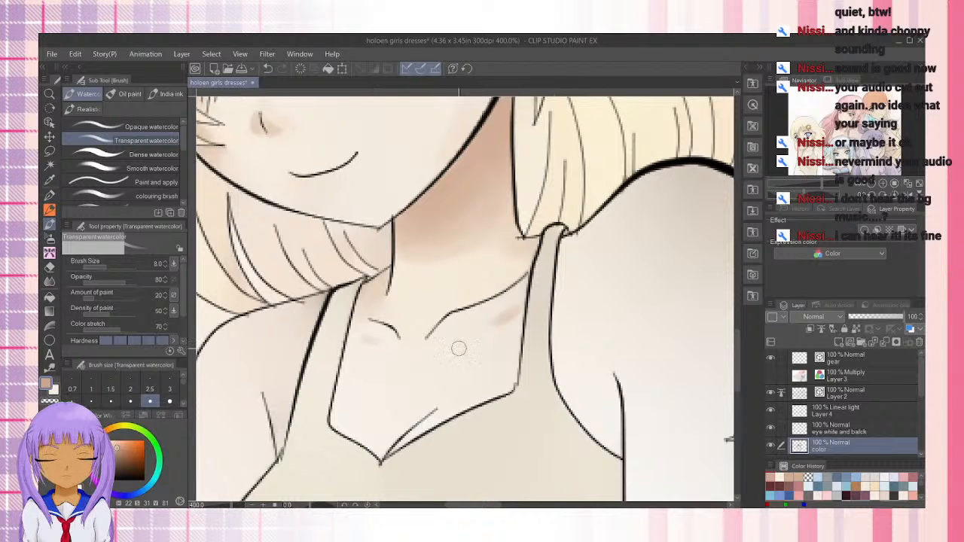
Shade the skin at the dress neckline's center notch and the underarm crease on the blue-haired girl's side, enlarging the brush to 17
mouse_move(387, 445)
left_mouse_down()
mouse_move(407, 425)
mouse_move(378, 461)
left_mouse_up()
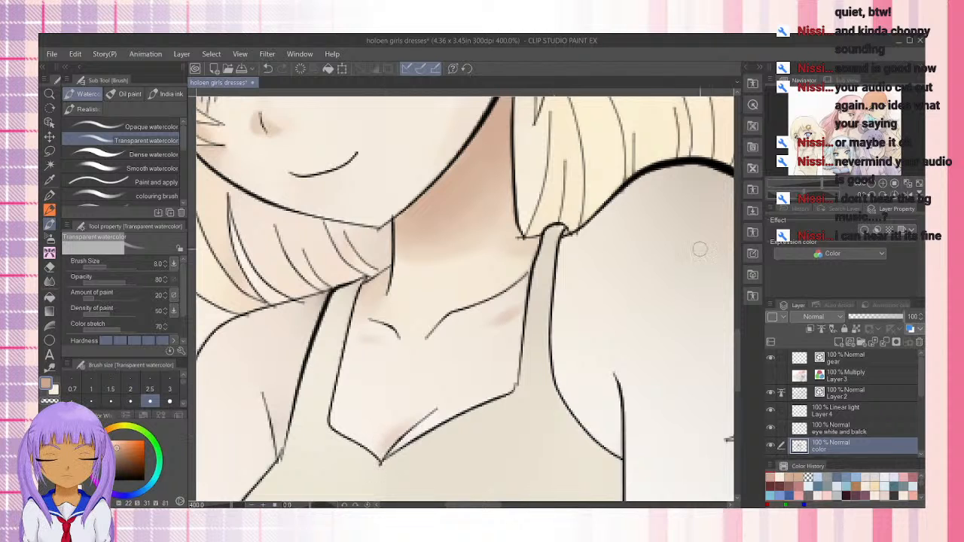
left_click_drag(611, 376, 621, 450)
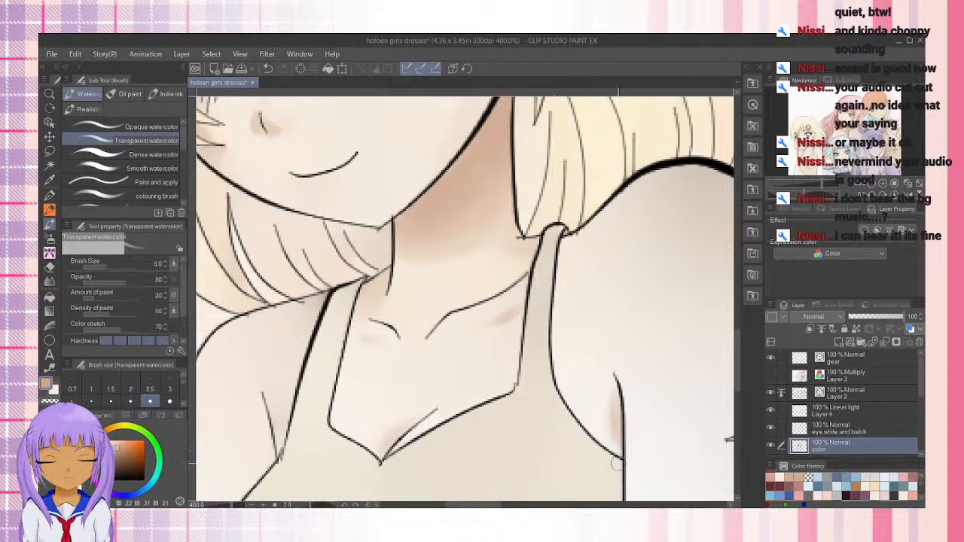
key("bracketright")
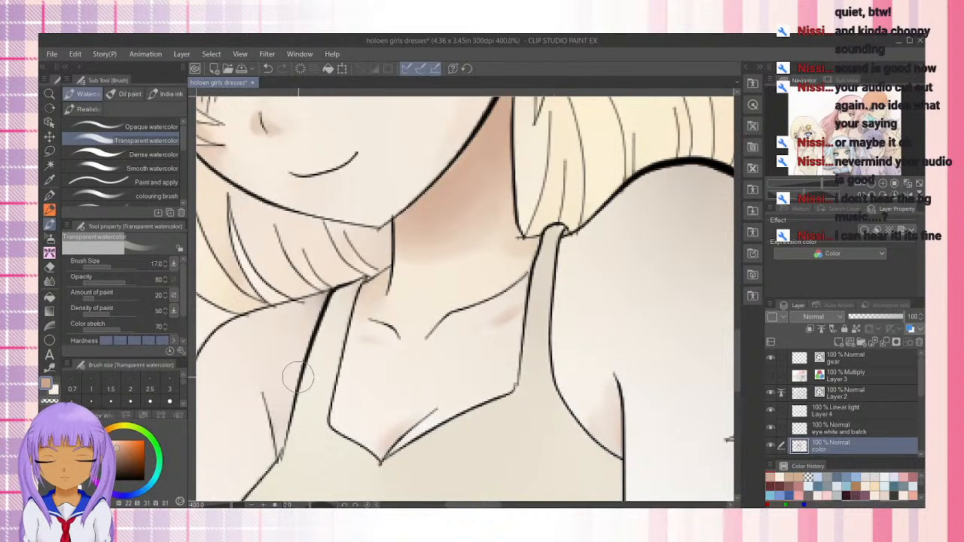
Shade the other shoulder below the hair and along the dress strap down to the armpit in tan at brush size 17
mouse_move(299, 378)
left_mouse_down()
mouse_move(397, 346)
mouse_move(485, 344)
left_mouse_up()
mouse_move(505, 269)
left_mouse_down()
mouse_move(489, 302)
mouse_move(507, 269)
mouse_move(470, 414)
mouse_move(494, 288)
mouse_move(467, 355)
mouse_move(493, 265)
mouse_move(473, 315)
left_mouse_up()
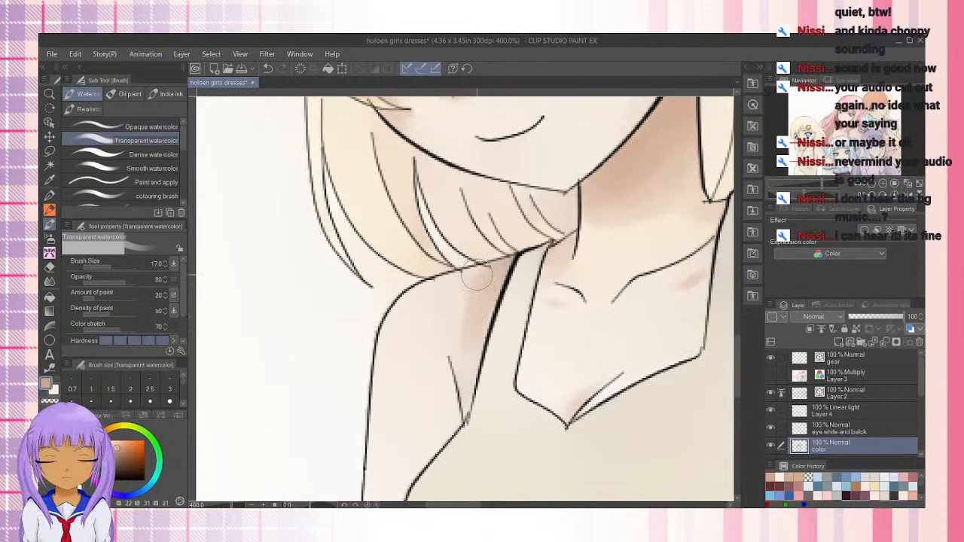
mouse_move(478, 275)
left_mouse_down()
mouse_move(436, 278)
mouse_move(398, 305)
mouse_move(469, 278)
left_mouse_up()
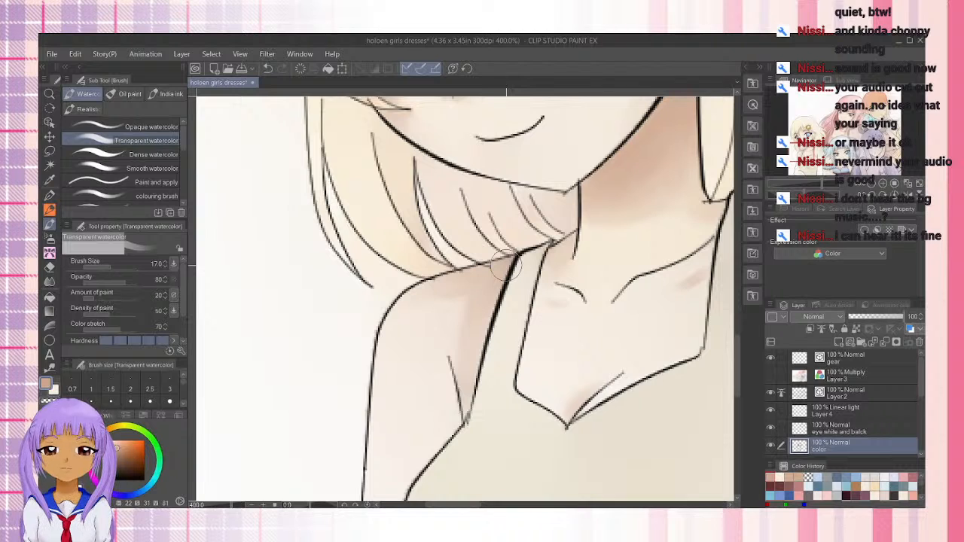
left_click_drag(466, 409, 484, 315)
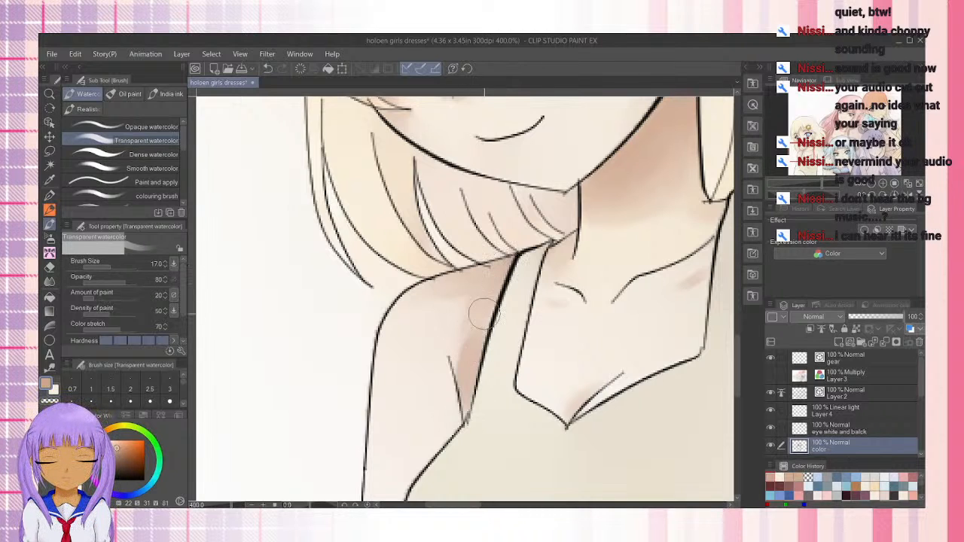
left_click_drag(467, 392, 506, 269)
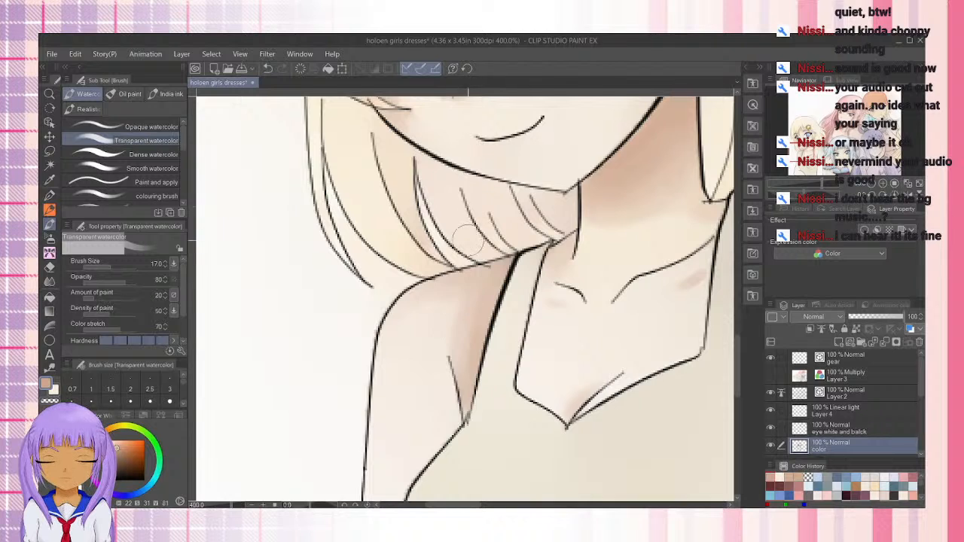
mouse_move(449, 315)
left_mouse_down()
mouse_move(463, 334)
mouse_move(471, 299)
mouse_move(463, 355)
left_mouse_up()
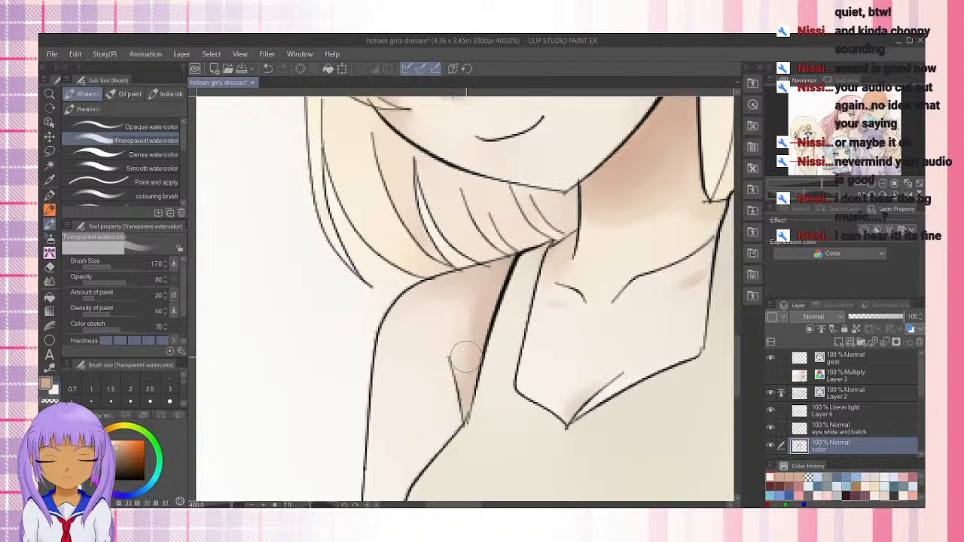
Shade the inner elbow crease of the same arm along the dress edge in tan (H 22, S 31, V 81)
left_click_drag(412, 404, 471, 241)
mouse_move(447, 356)
left_mouse_down()
mouse_move(405, 205)
mouse_move(422, 348)
mouse_move(389, 369)
left_mouse_up()
mouse_move(377, 330)
left_mouse_down()
mouse_move(405, 387)
mouse_move(384, 346)
mouse_move(383, 381)
left_mouse_up()
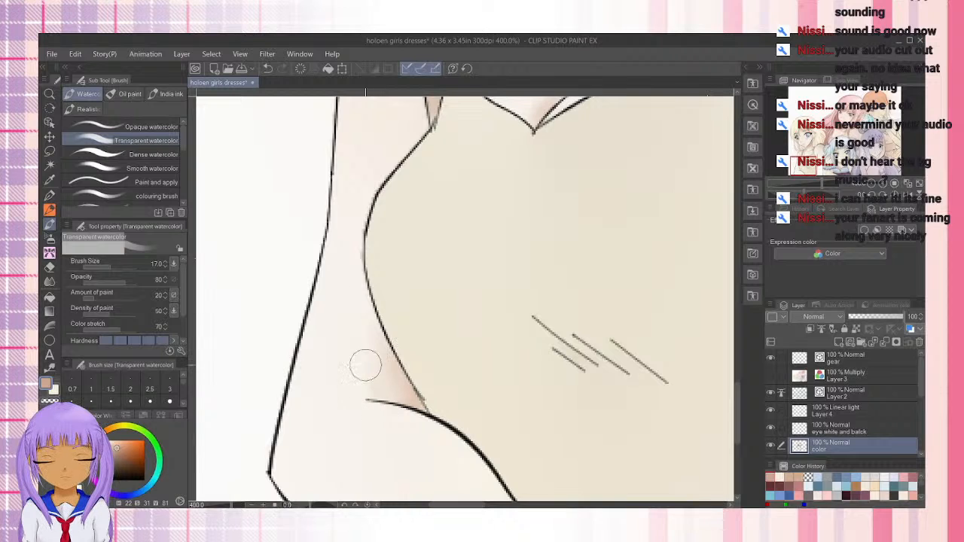
Shade the forearm below the elbow crease along the dress edge down to the canvas border
mouse_move(369, 304)
left_mouse_down()
mouse_move(409, 397)
mouse_move(370, 370)
mouse_move(384, 389)
mouse_move(392, 368)
mouse_move(310, 246)
left_mouse_up()
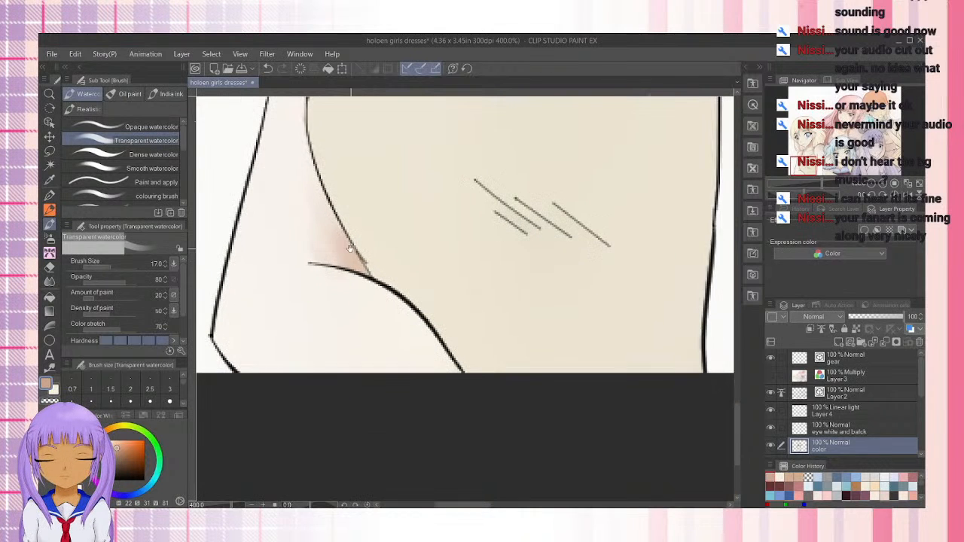
left_click_drag(373, 291, 437, 379)
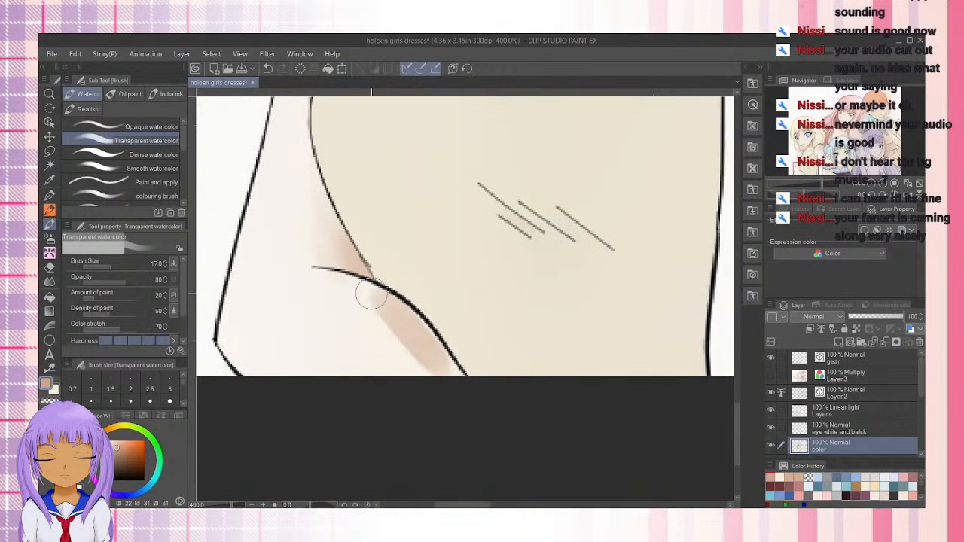
mouse_move(370, 296)
left_mouse_down()
mouse_move(467, 392)
mouse_move(391, 320)
mouse_move(380, 332)
mouse_move(457, 398)
left_mouse_up()
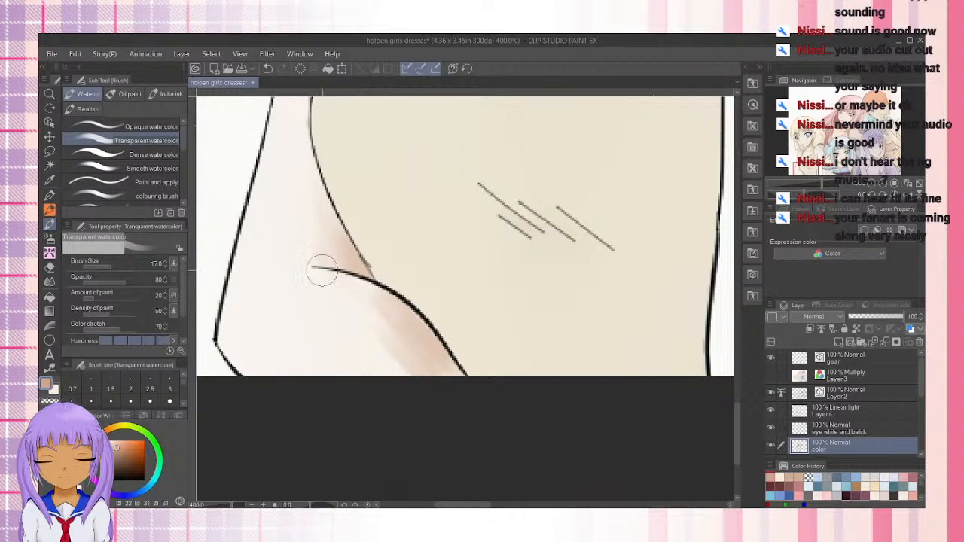
mouse_move(383, 291)
left_mouse_down()
mouse_move(411, 335)
mouse_move(393, 315)
mouse_move(477, 416)
left_mouse_up()
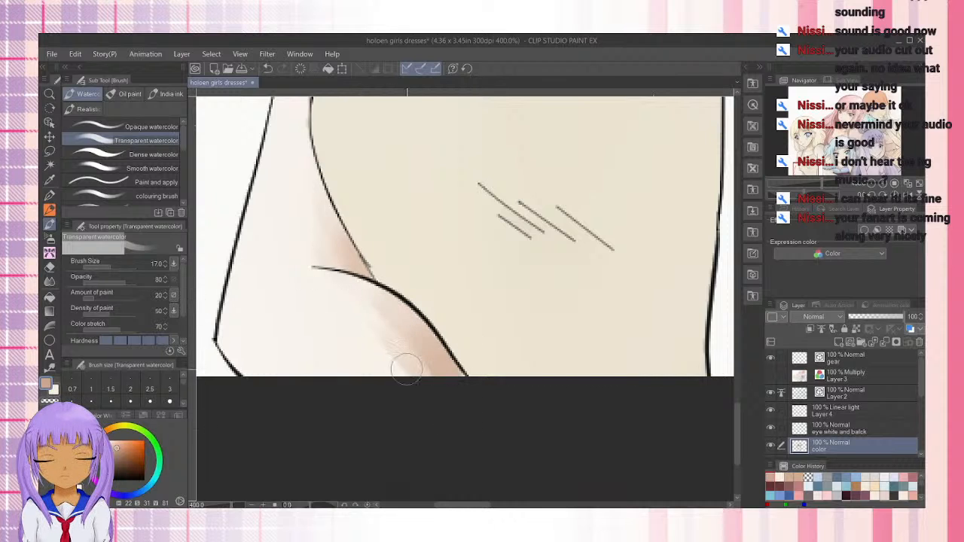
left_click_drag(406, 369, 441, 420)
Shade the outer elbow and the forearm's lower edge in tan, switching between tan and light skin color (H 34, S 9, V 97)
left_click_drag(230, 346, 314, 418)
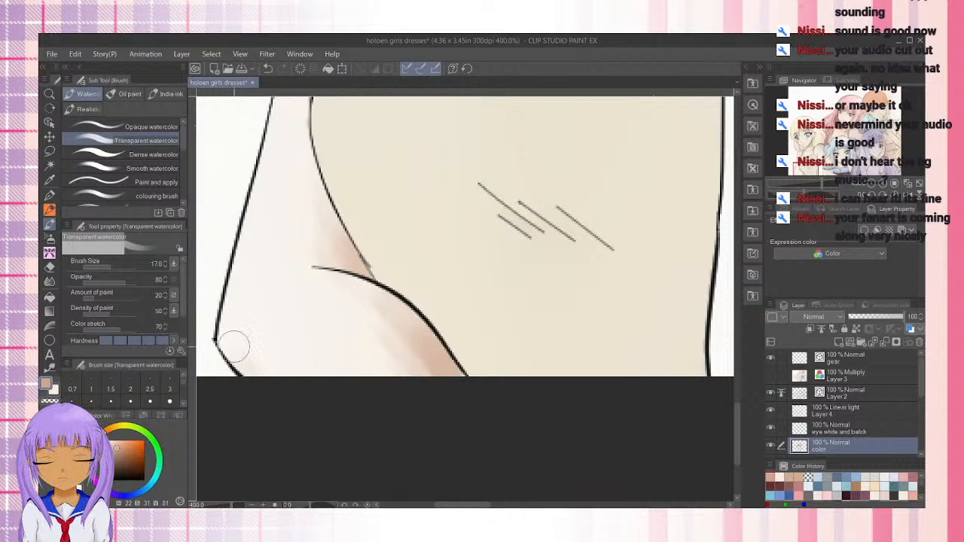
mouse_move(234, 346)
left_mouse_down()
mouse_move(225, 332)
mouse_move(308, 386)
mouse_move(316, 381)
left_mouse_up()
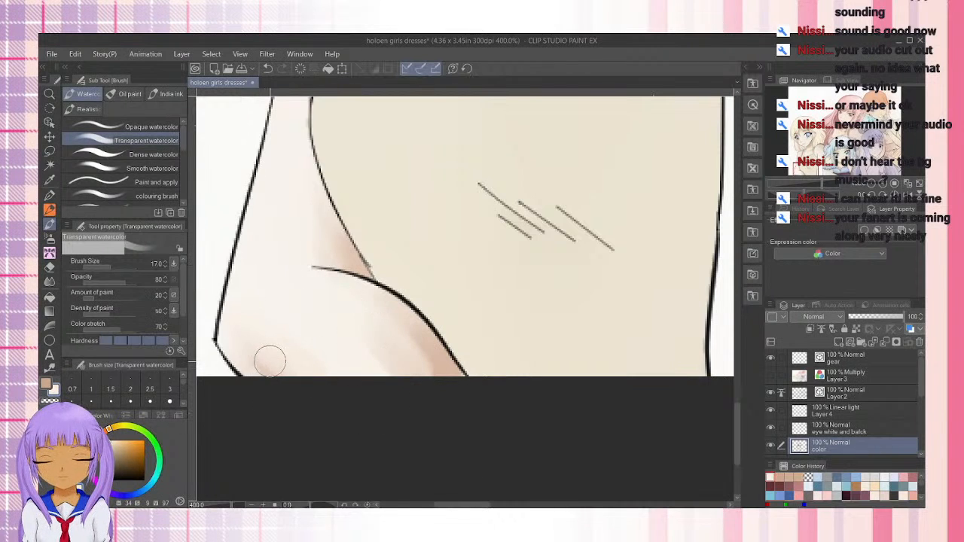
key("x")
left_click_drag(220, 335, 275, 389)
left_click_drag(235, 361, 282, 398)
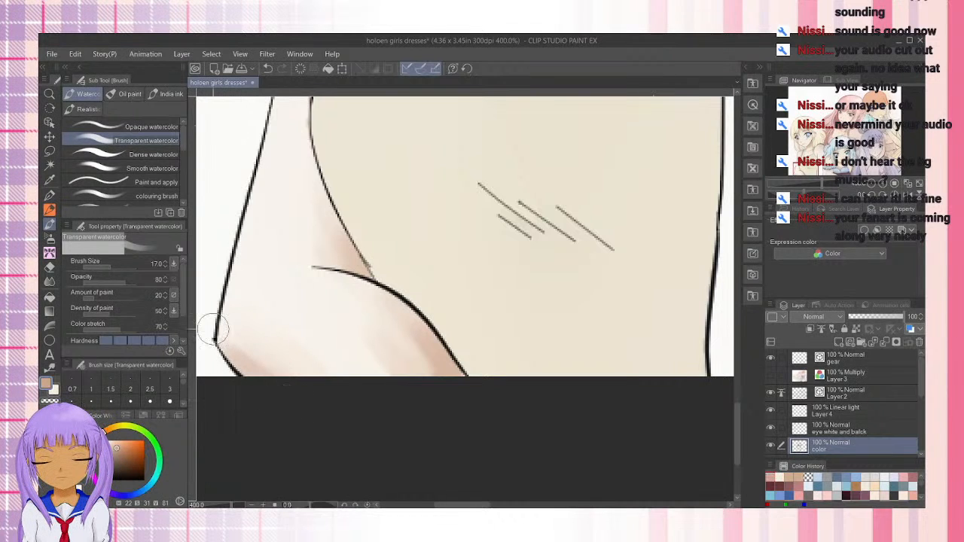
mouse_move(214, 330)
left_mouse_down()
mouse_move(247, 366)
mouse_move(215, 292)
mouse_move(282, 377)
left_mouse_up()
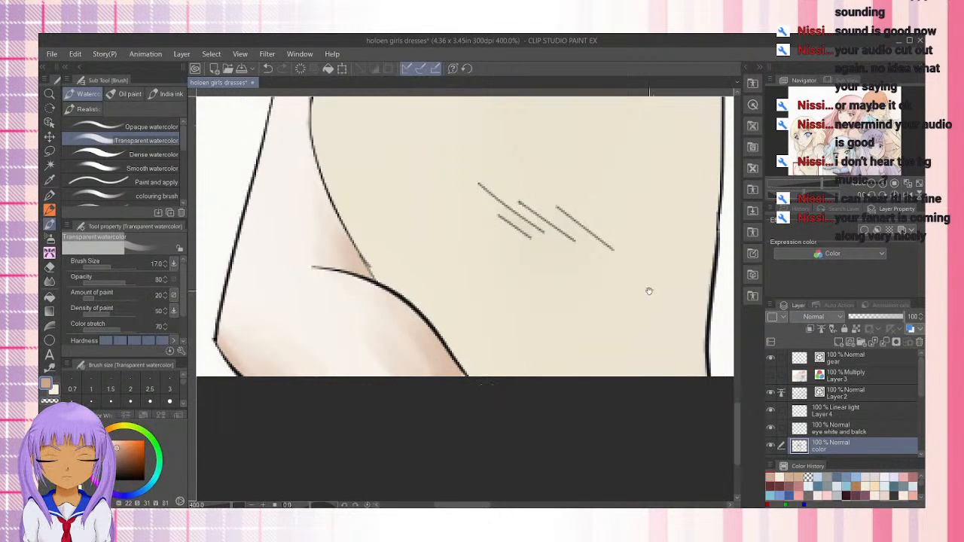
Shade the blonde girl's other arm in tan from the underarm down along the dress edge, undoing the last stroke
left_click_drag(650, 291, 560, 451)
left_click_drag(533, 241, 516, 300)
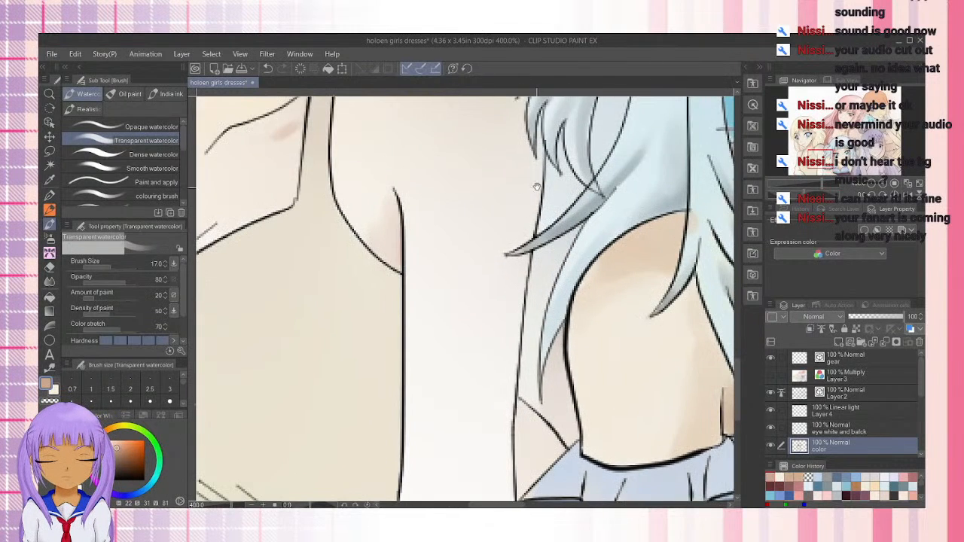
left_click_drag(527, 177, 488, 254)
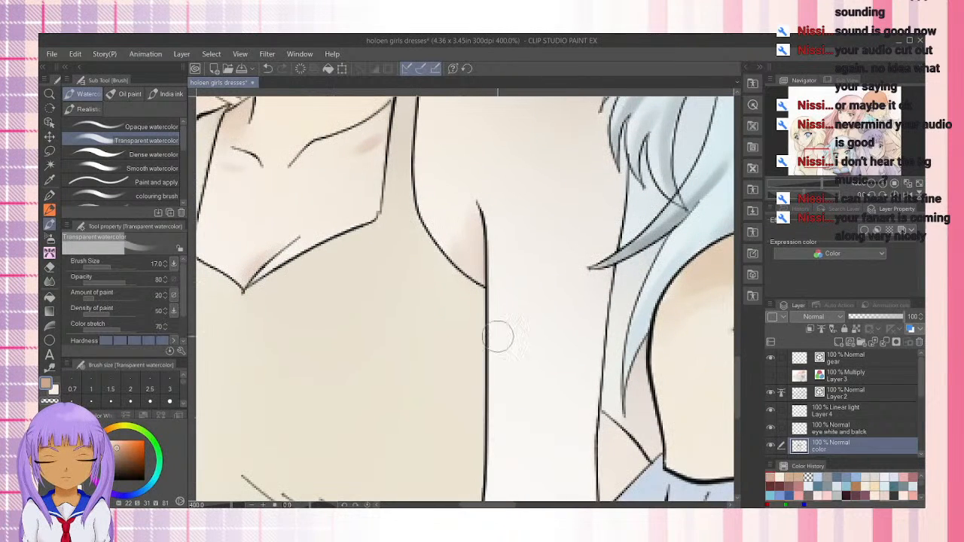
left_click_drag(502, 310, 477, 243)
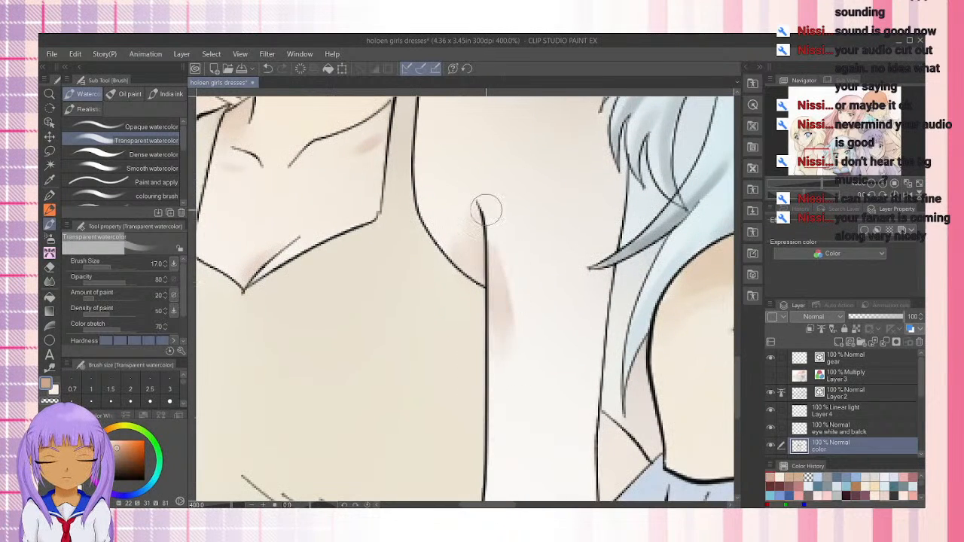
left_click_drag(503, 365, 506, 249)
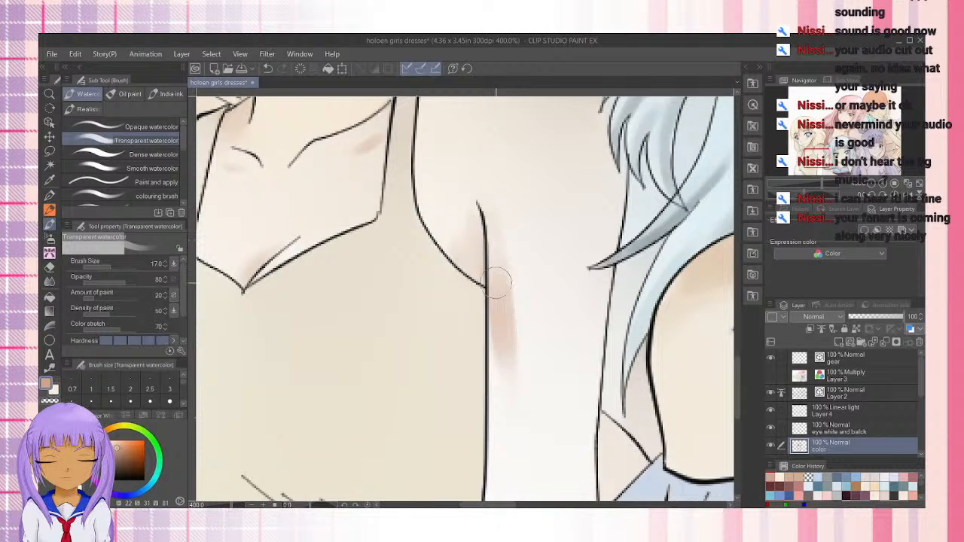
left_click_drag(497, 284, 494, 483)
mouse_move(507, 320)
left_mouse_down()
mouse_move(497, 438)
mouse_move(501, 248)
left_mouse_up()
key("ctrl+z")
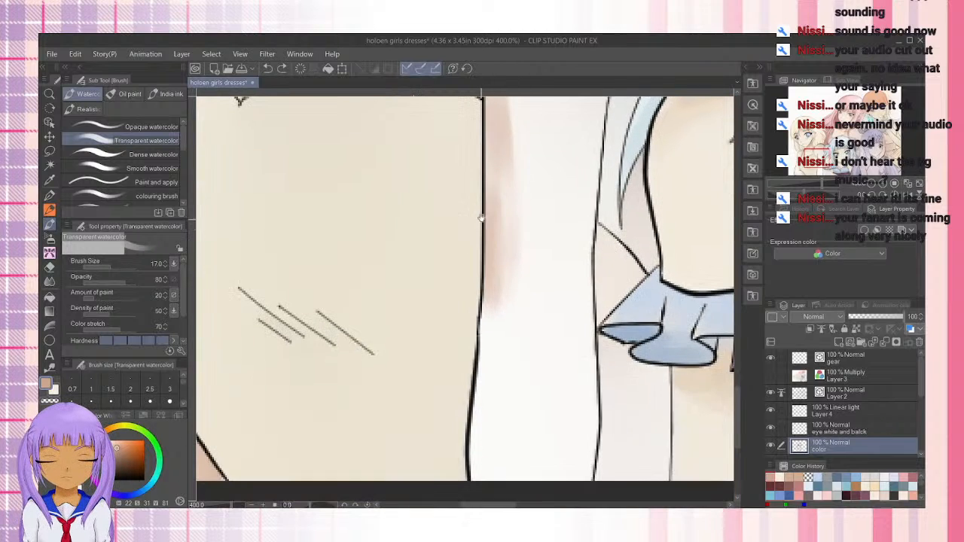
Extend the shadow down that arm to the canvas border, enlarging the brush to 40 for broad tan strokes
left_click_drag(491, 320, 482, 452)
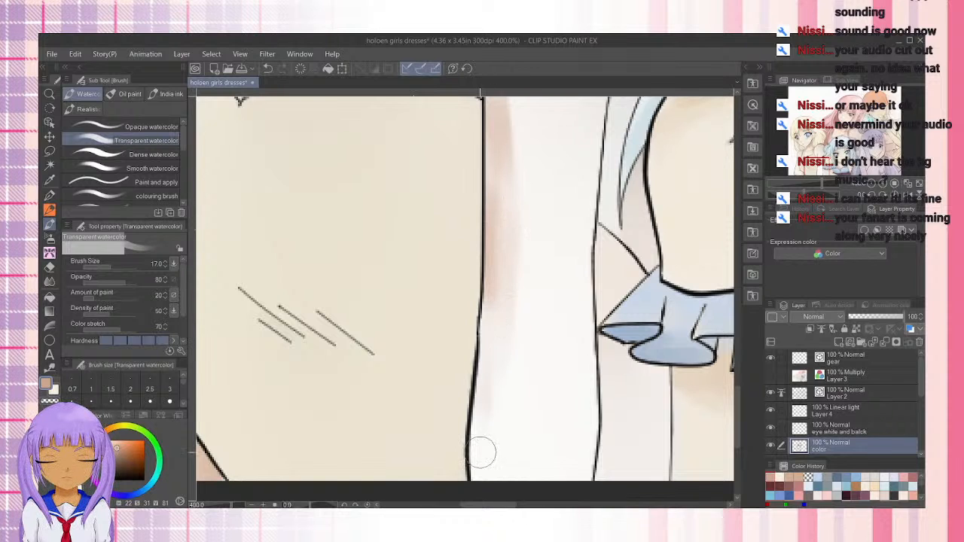
key("]")
key("]")
key("]")
key("]")
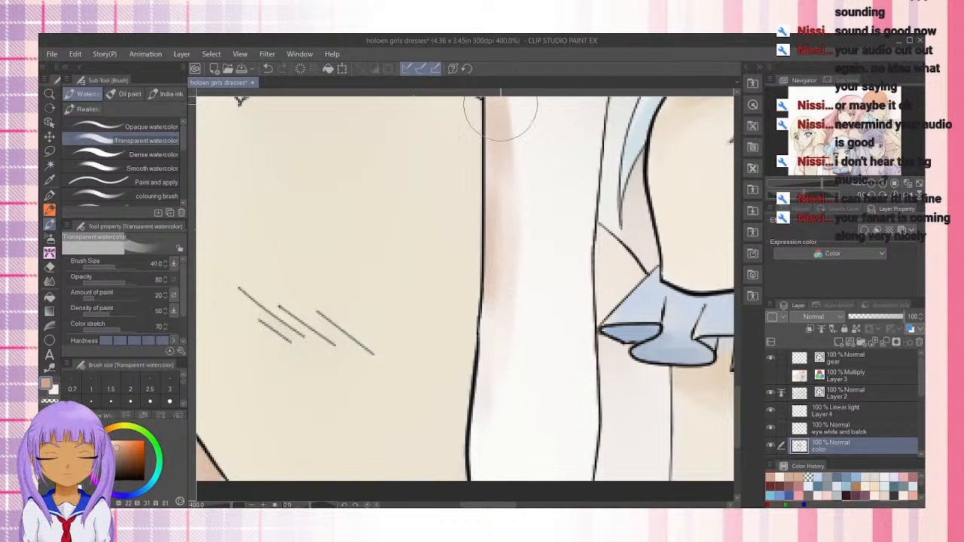
left_click_drag(504, 107, 507, 304)
mouse_move(506, 149)
left_mouse_down()
mouse_move(488, 498)
mouse_move(483, 386)
mouse_move(483, 399)
mouse_move(453, 236)
mouse_move(475, 220)
mouse_move(470, 302)
left_mouse_up()
left_click_drag(468, 251, 473, 328)
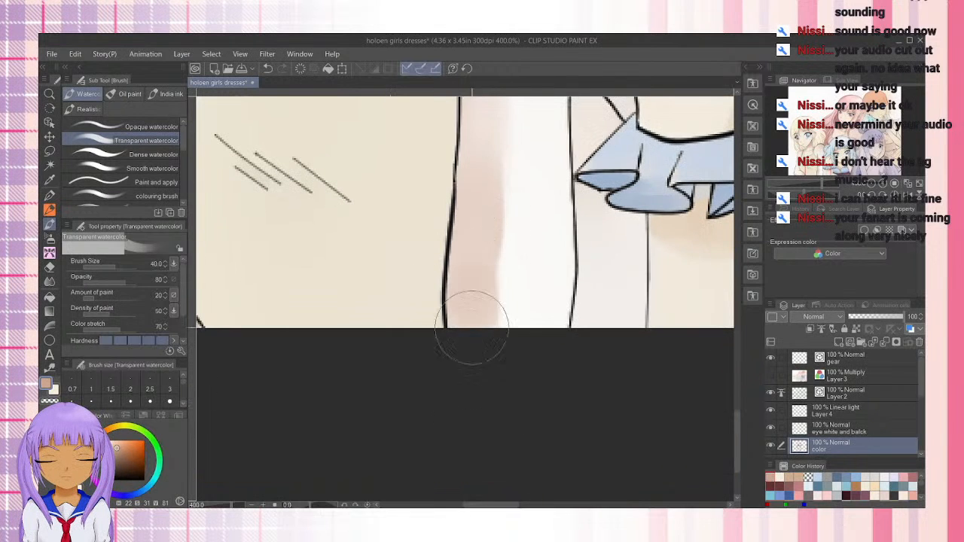
Build up and soften the broad shadow along the dress side of the arm, from the canvas border up toward the shoulder
left_click_drag(494, 194, 508, 305)
left_click_drag(480, 191, 471, 358)
left_click_drag(469, 216, 471, 323)
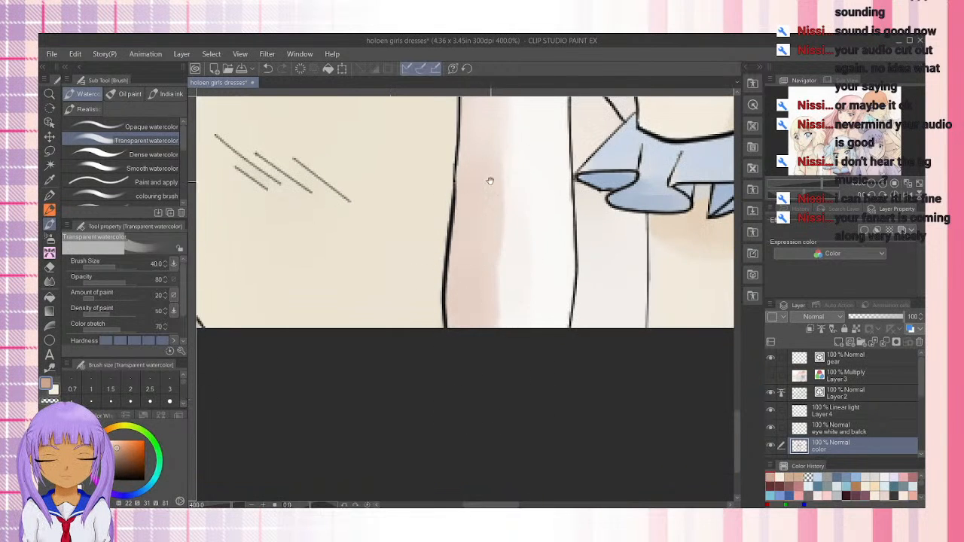
left_click_drag(490, 181, 481, 398)
left_click_drag(487, 205, 490, 454)
left_click_drag(477, 129, 480, 366)
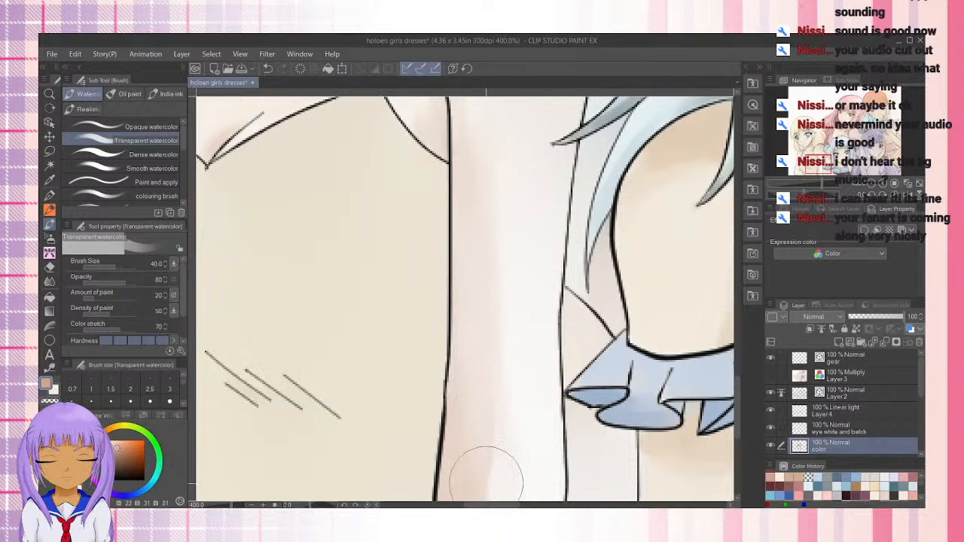
left_click_drag(494, 203, 478, 387)
left_click_drag(437, 204, 476, 459)
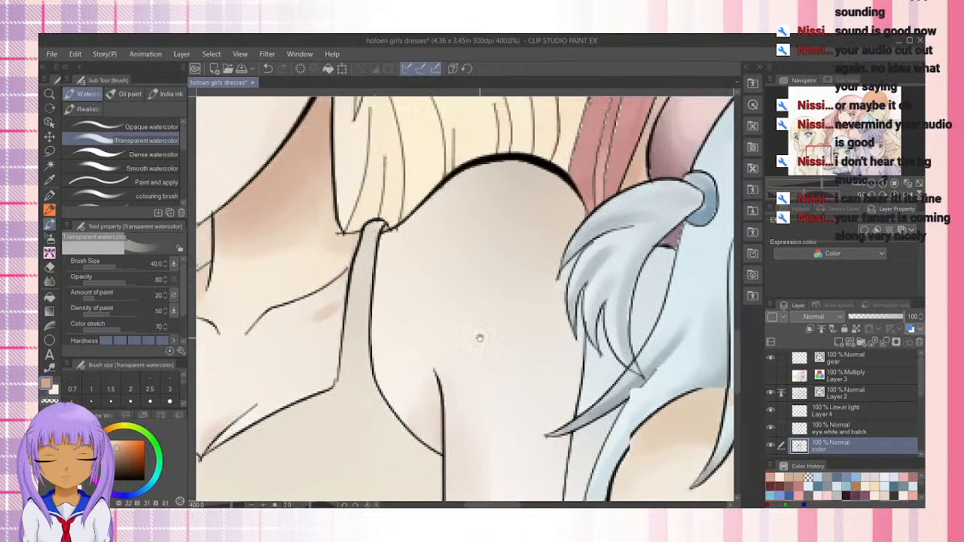
Shade the top of the blonde girl's shoulder in tan beneath the hair, and soften the shadow's lower edge with transparent color
left_click_drag(411, 241, 473, 173)
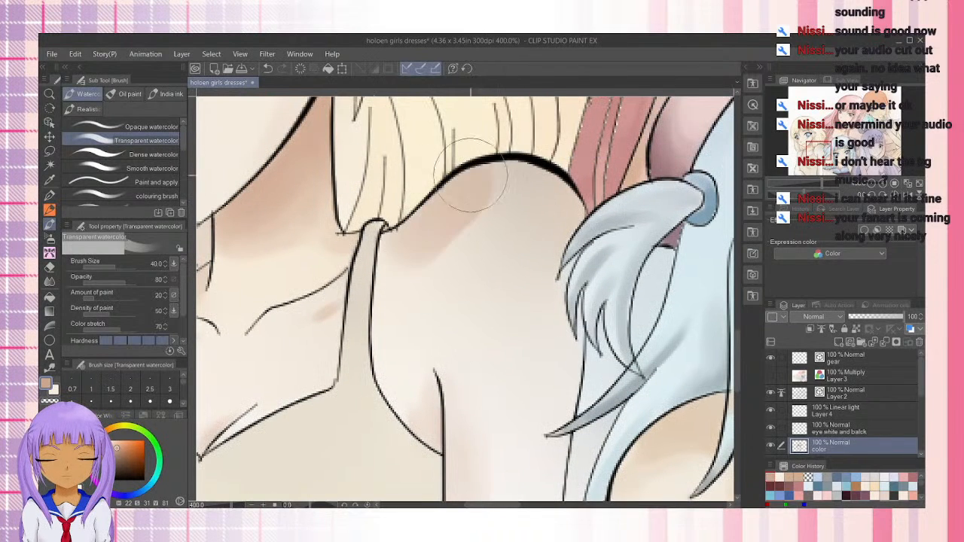
mouse_move(432, 214)
left_mouse_down()
mouse_move(533, 183)
mouse_move(529, 167)
mouse_move(437, 241)
mouse_move(424, 225)
mouse_move(384, 256)
mouse_move(497, 226)
mouse_move(561, 193)
mouse_move(409, 282)
mouse_move(491, 238)
left_mouse_up()
key("c")
left_click_drag(388, 317, 445, 268)
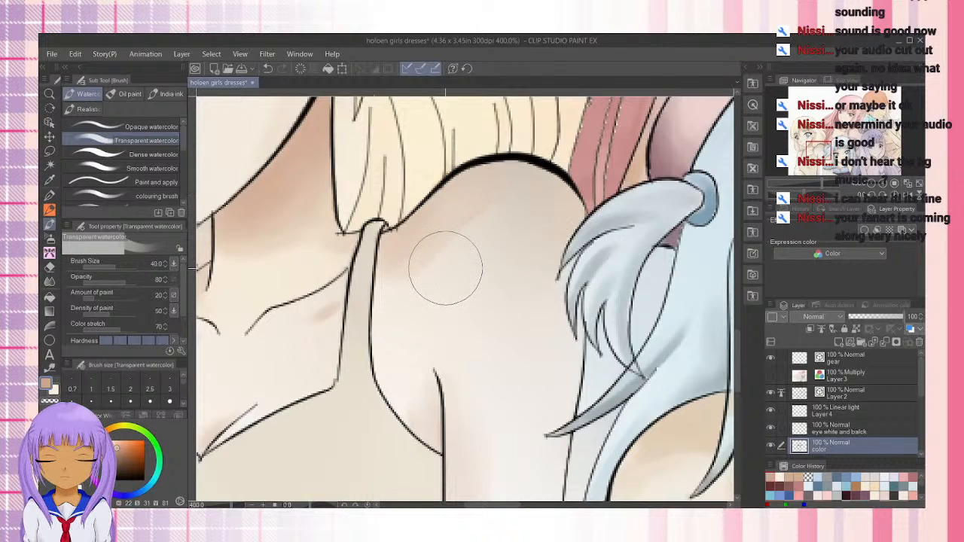
left_click_drag(384, 300, 508, 219)
mouse_move(379, 302)
left_mouse_down()
mouse_move(495, 229)
mouse_move(533, 240)
left_mouse_up()
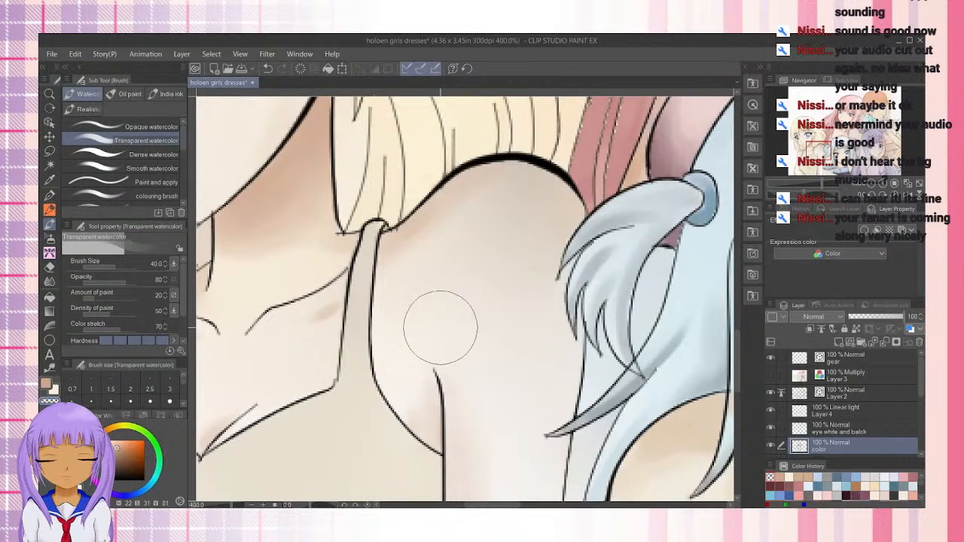
Examine the blonde girl's neck, collarbone and eye coloring up close
mouse_move(435, 305)
left_mouse_down()
mouse_move(543, 255)
mouse_move(603, 269)
mouse_move(521, 386)
left_mouse_up()
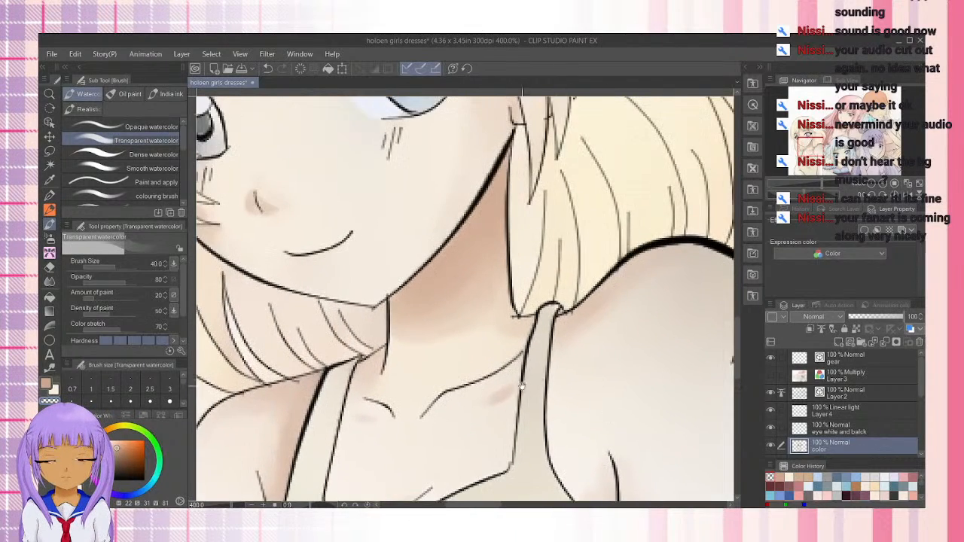
scroll(488, 405, "down", 2)
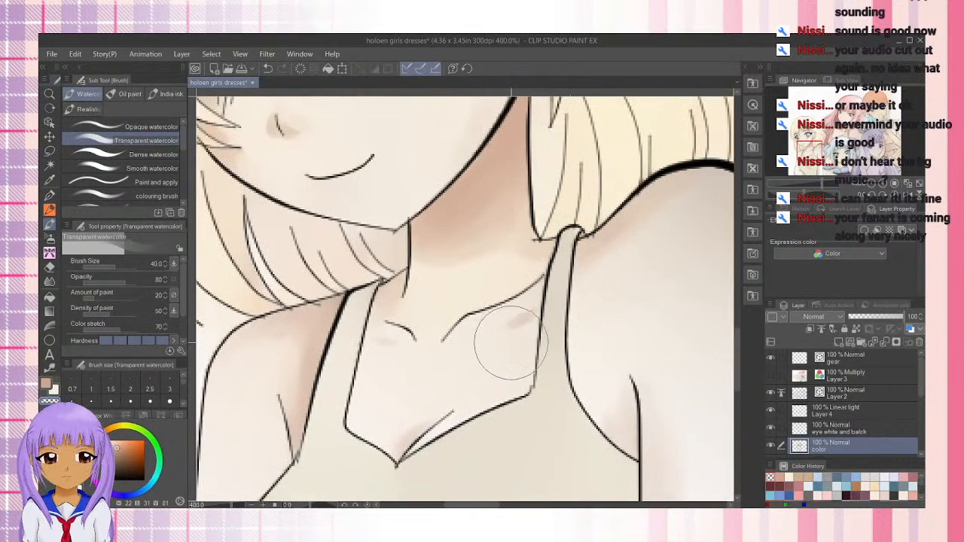
scroll(510, 344, "down", 1)
left_click_drag(548, 374, 487, 368)
scroll(488, 369, "up", 5)
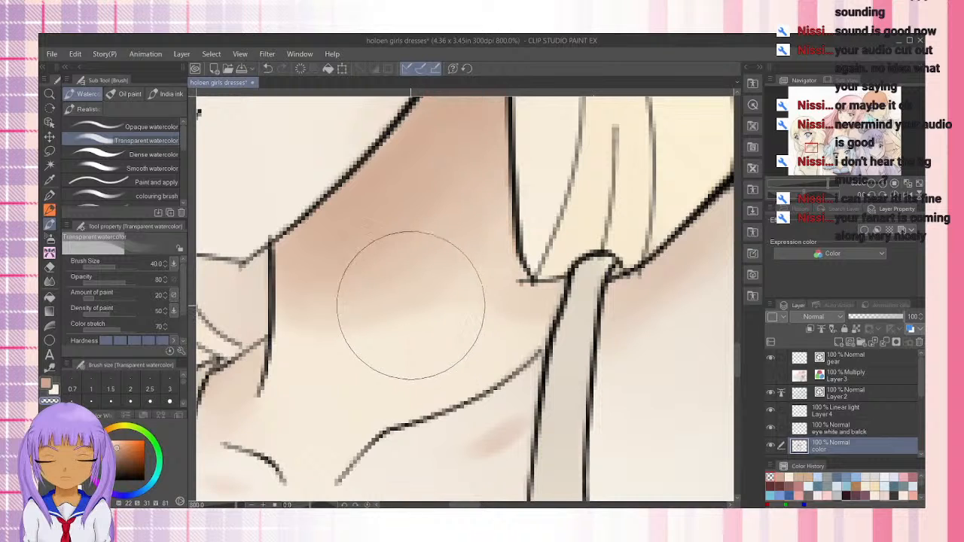
left_click_drag(400, 247, 525, 489)
left_click_drag(380, 291, 473, 370)
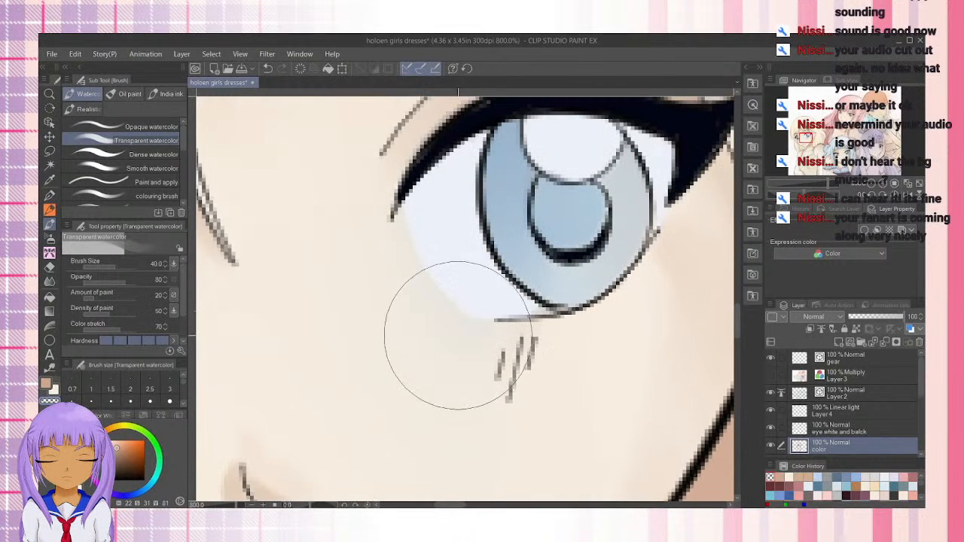
scroll(426, 301, "down", 2)
Repaint the pale parts of both of the blonde girl's irises in light blue (H 209, S 23, V 82) with brush size 20
left_click(50, 179)
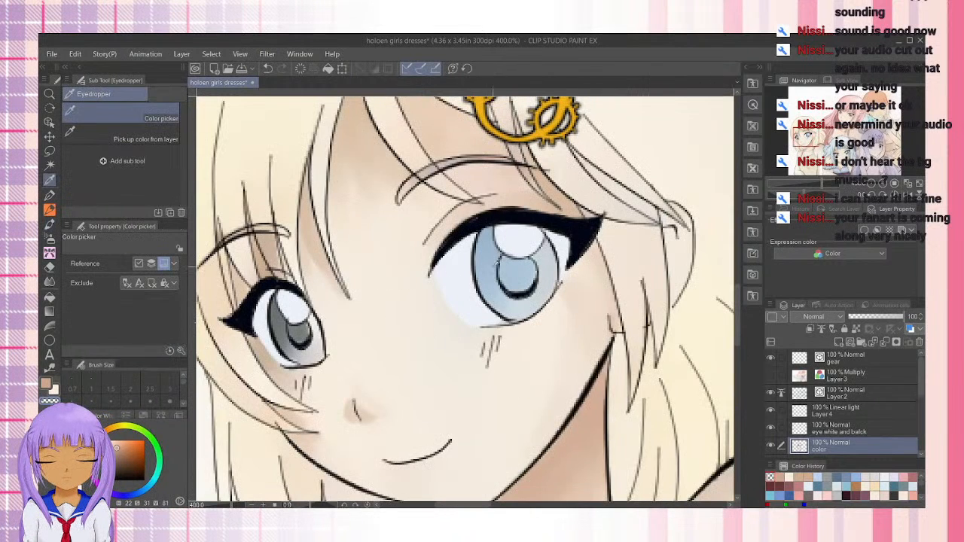
left_click(487, 261)
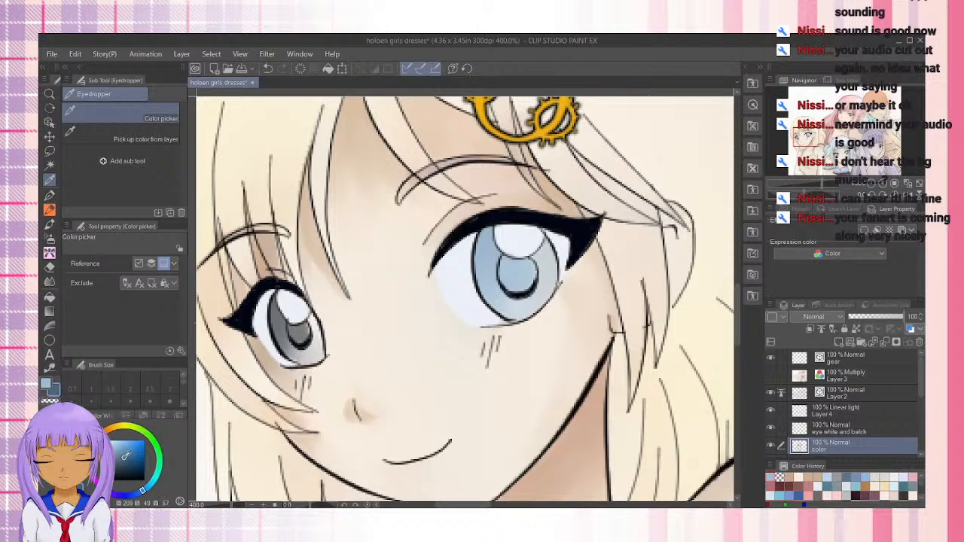
left_click(51, 226)
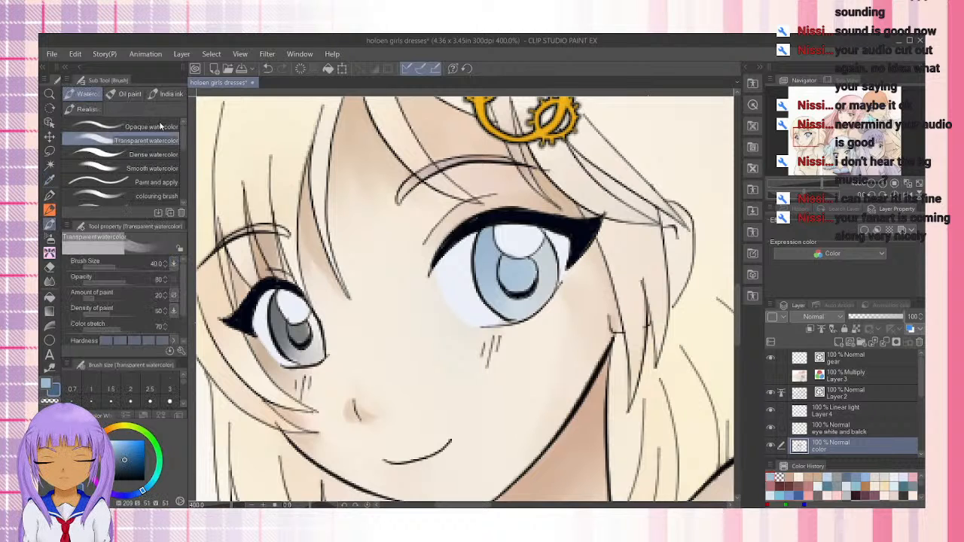
key("bracketleft")
key("bracketleft")
key("bracketleft")
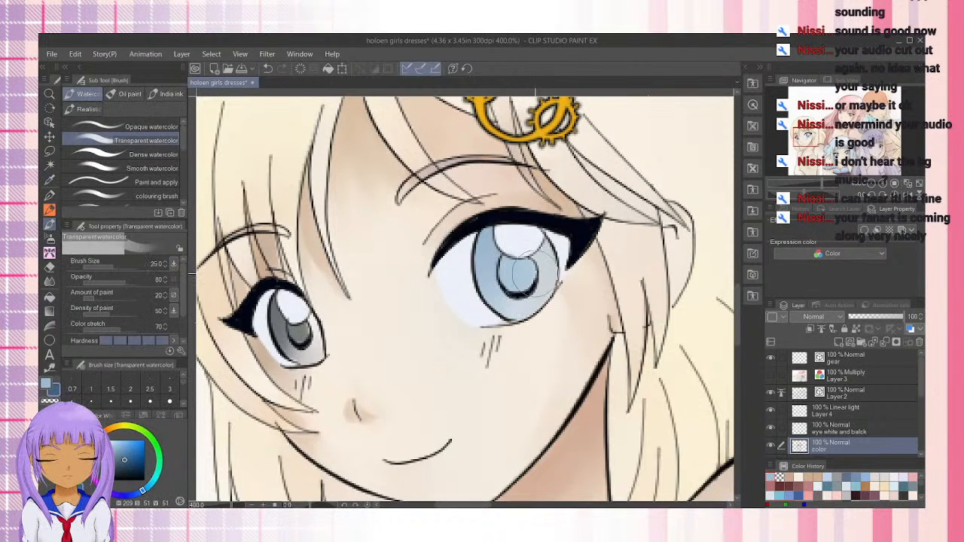
key("x")
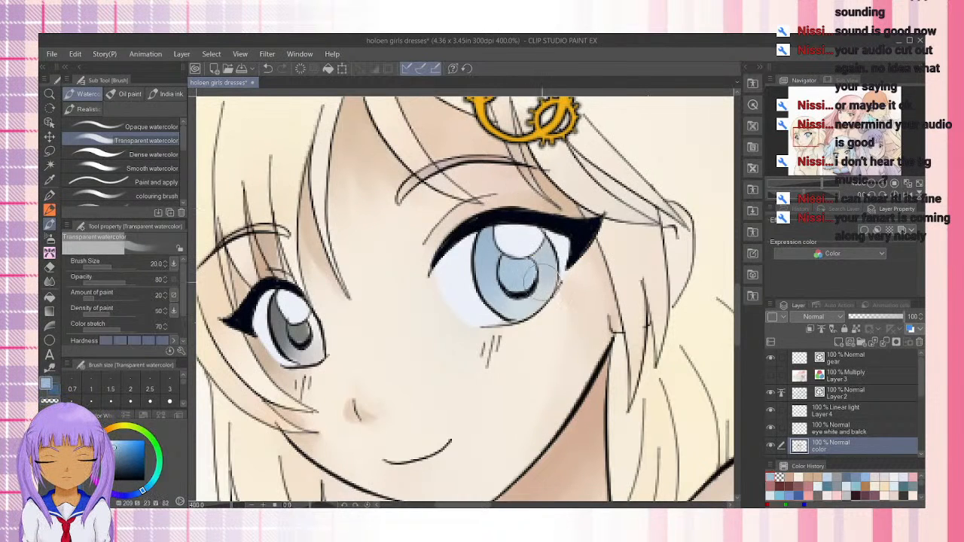
mouse_move(542, 283)
left_mouse_down()
mouse_move(548, 270)
mouse_move(510, 305)
mouse_move(549, 266)
mouse_move(548, 252)
left_mouse_up()
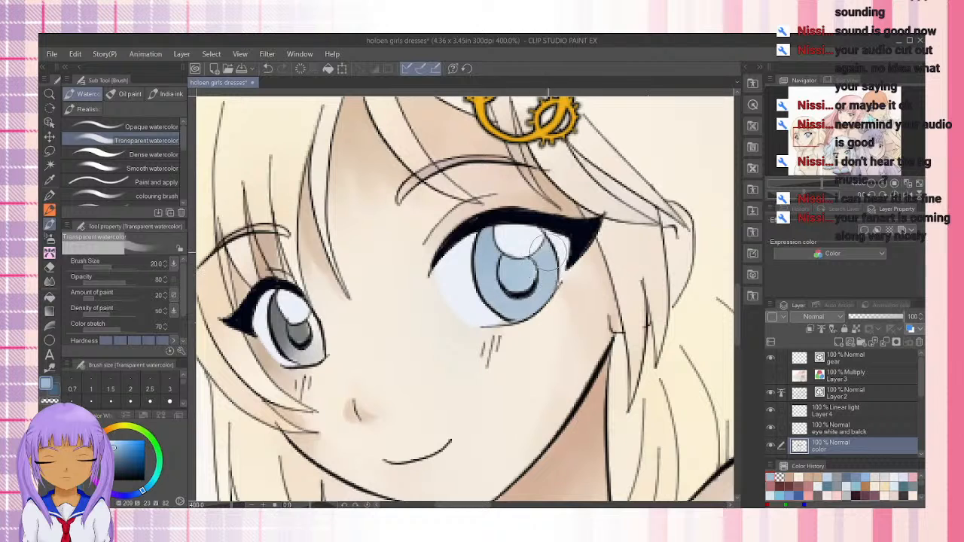
mouse_move(309, 339)
left_mouse_down()
mouse_move(294, 354)
mouse_move(286, 347)
mouse_move(296, 322)
mouse_move(301, 347)
mouse_move(317, 354)
mouse_move(301, 339)
mouse_move(316, 319)
left_mouse_up()
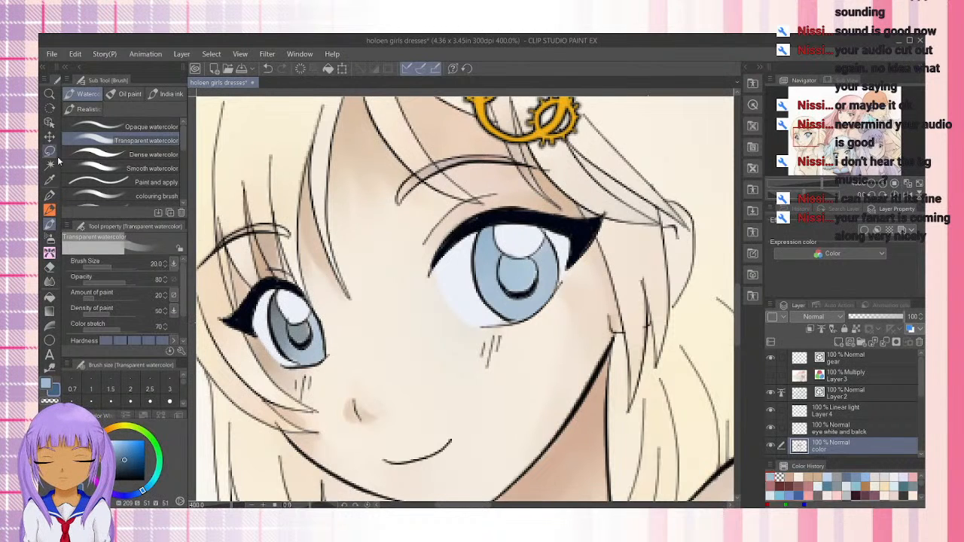
Sample the dark gray from the smaller eye and shade the larger eye's upper iris and pupil, blending it into the blue
left_click(49, 180)
left_click(284, 306)
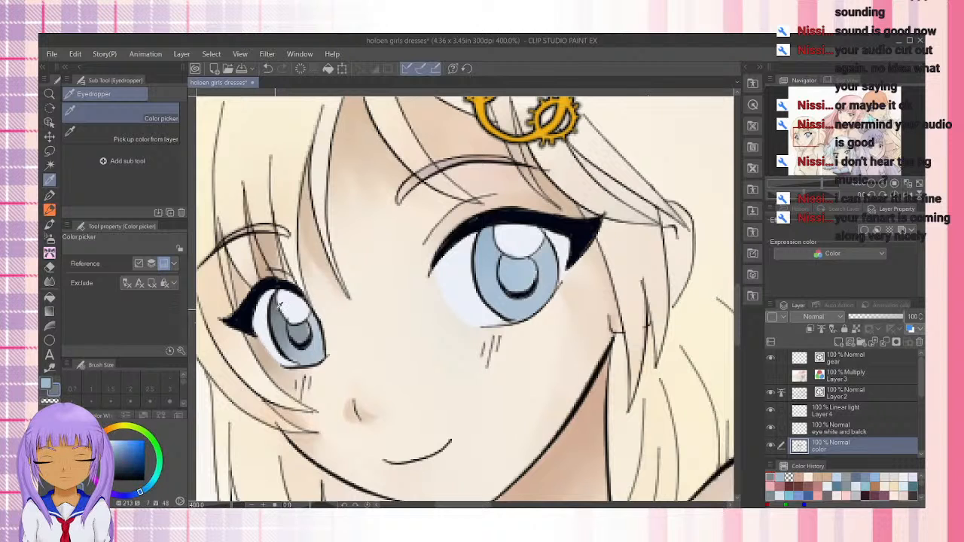
left_click(279, 305)
left_click(55, 214)
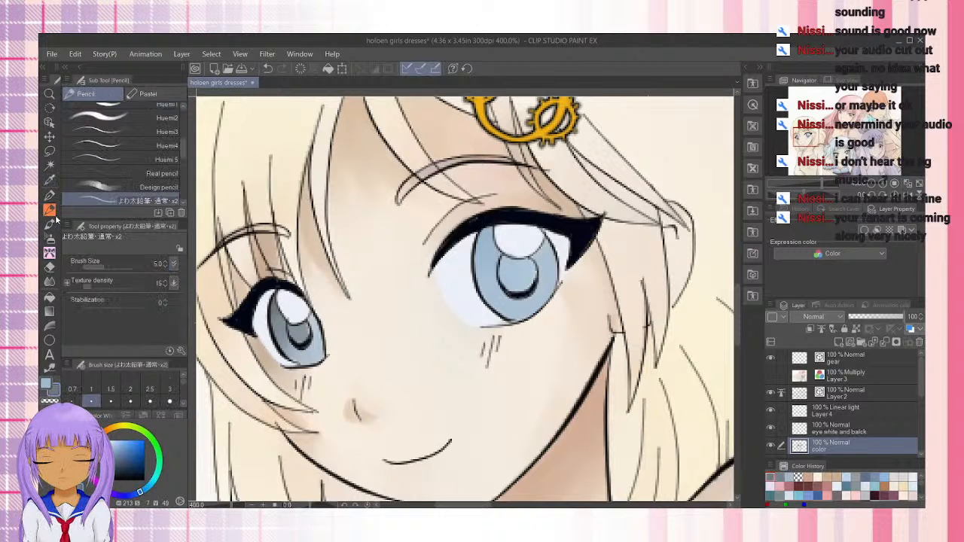
left_click(51, 225)
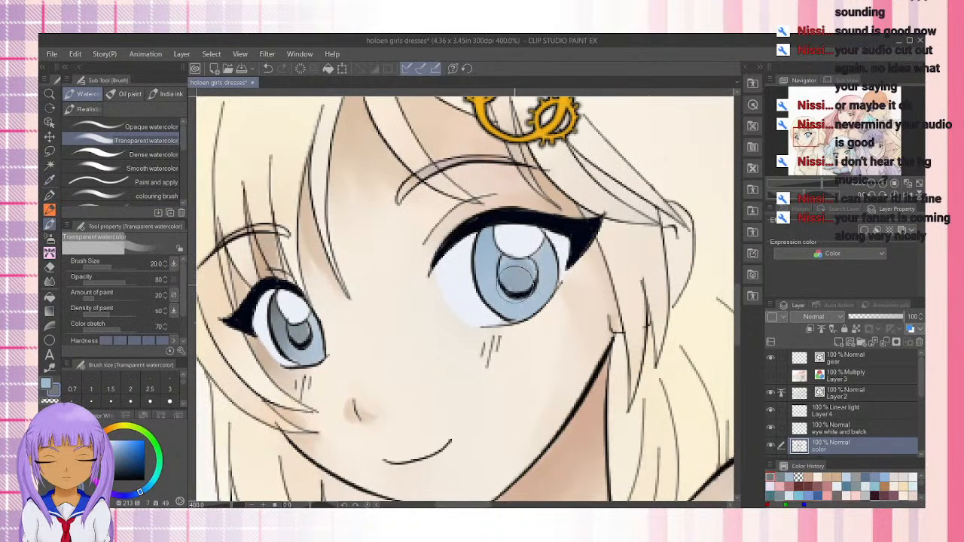
mouse_move(492, 239)
left_mouse_down()
mouse_move(494, 229)
mouse_move(489, 272)
mouse_move(491, 240)
mouse_move(486, 252)
left_mouse_up()
mouse_move(539, 268)
left_mouse_down()
mouse_move(543, 252)
mouse_move(523, 276)
mouse_move(508, 277)
mouse_move(530, 266)
mouse_move(510, 273)
mouse_move(524, 283)
mouse_move(503, 272)
left_mouse_up()
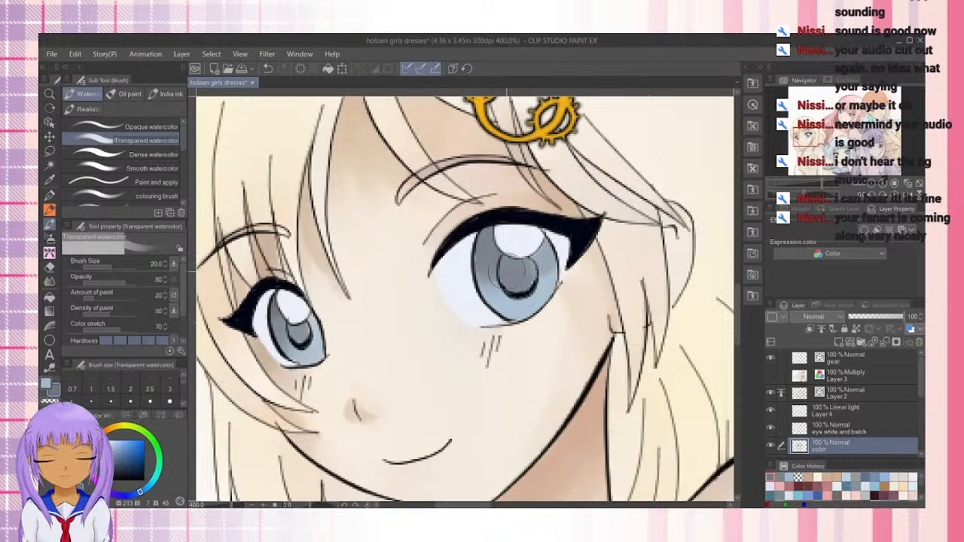
mouse_move(488, 234)
left_mouse_down()
mouse_move(493, 279)
mouse_move(483, 245)
mouse_move(552, 262)
mouse_move(545, 281)
left_mouse_up()
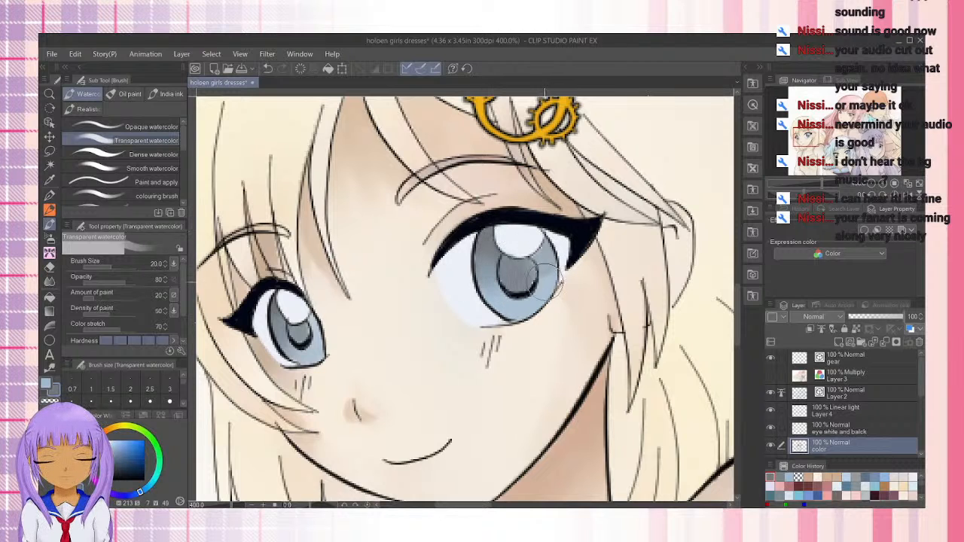
Refine the smaller eye's pupil and iris shading with brush size 10, undoing one stroke
key("bracketleft")
key("bracketleft")
key("bracketleft")
key("bracketleft")
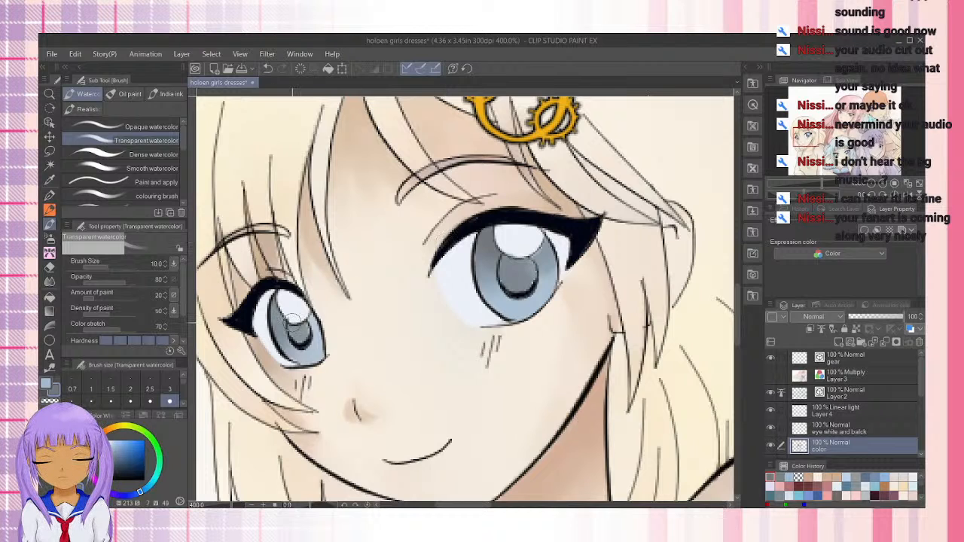
key("ctrl+z")
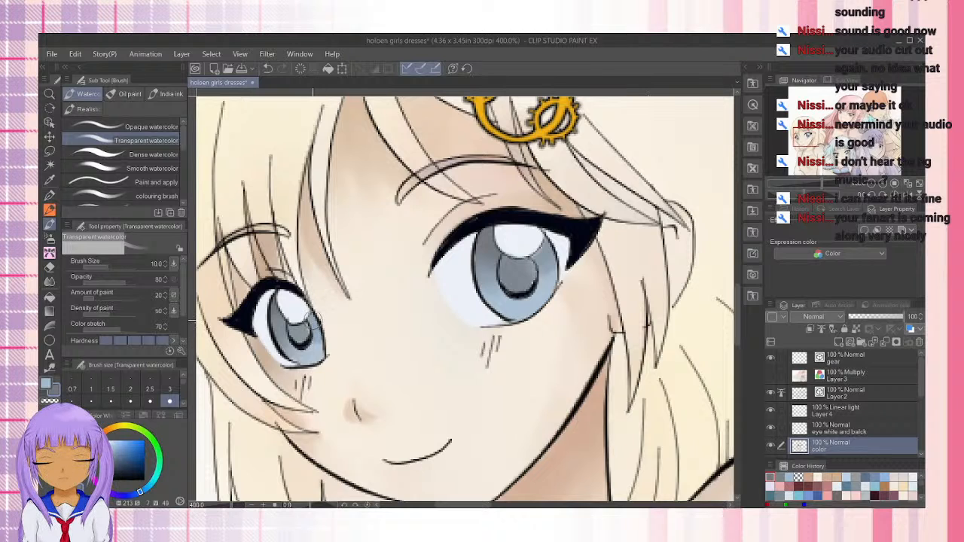
left_click_drag(297, 334, 310, 324)
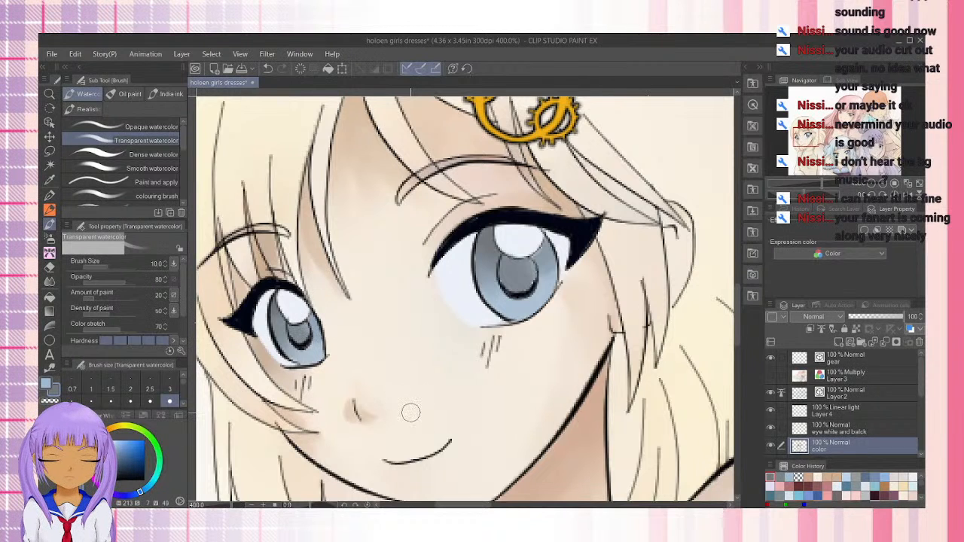
Set up the hair colors for the watercolor brush: sample the pale blonde and mix a brown shadow tone (H 36, S 36, V 71)
scroll(411, 412, "down", 4)
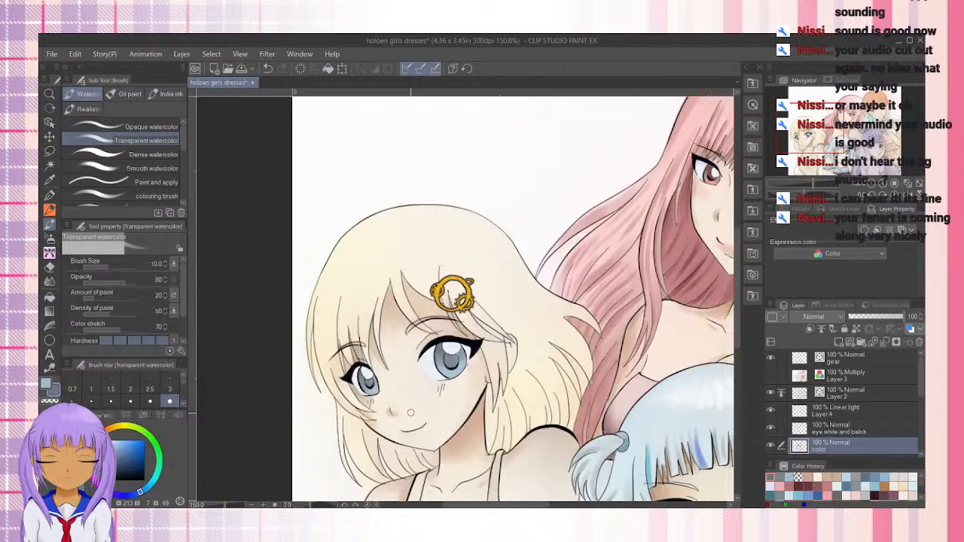
left_click_drag(562, 394, 524, 309)
left_click(126, 429)
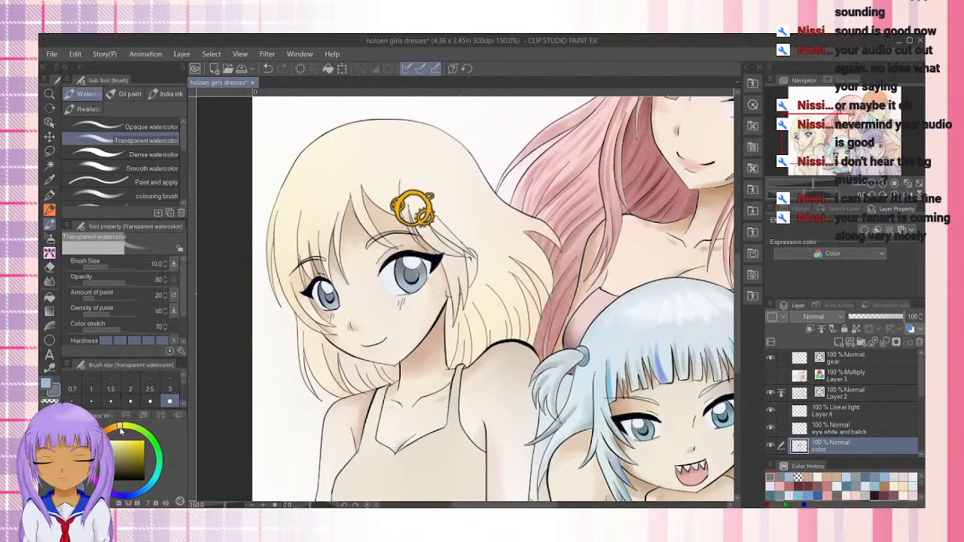
left_click_drag(121, 430, 117, 432)
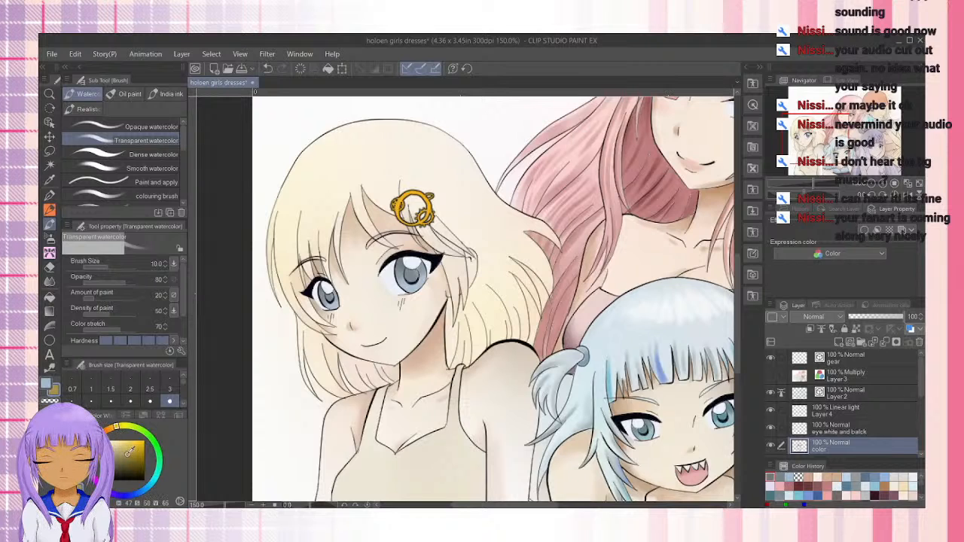
left_click(49, 196)
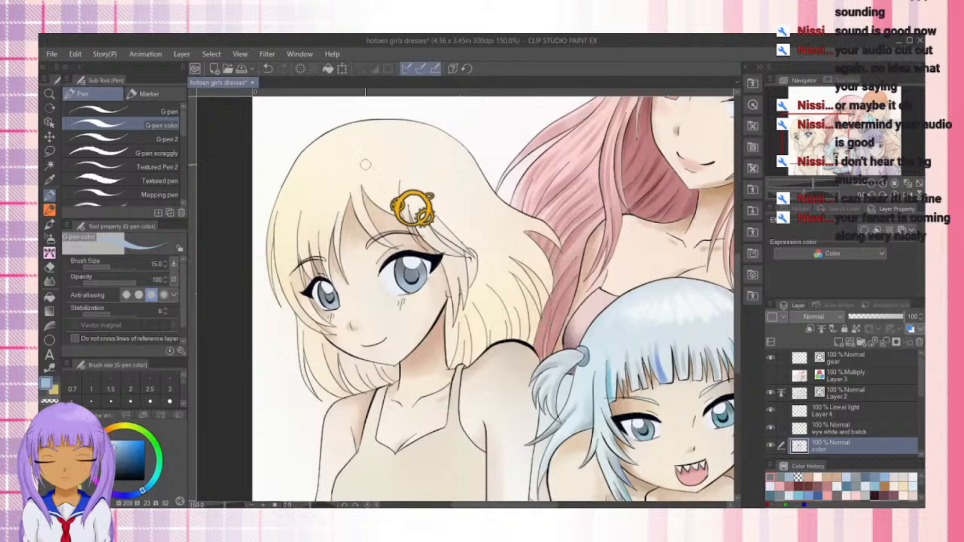
key("i")
left_click(310, 143)
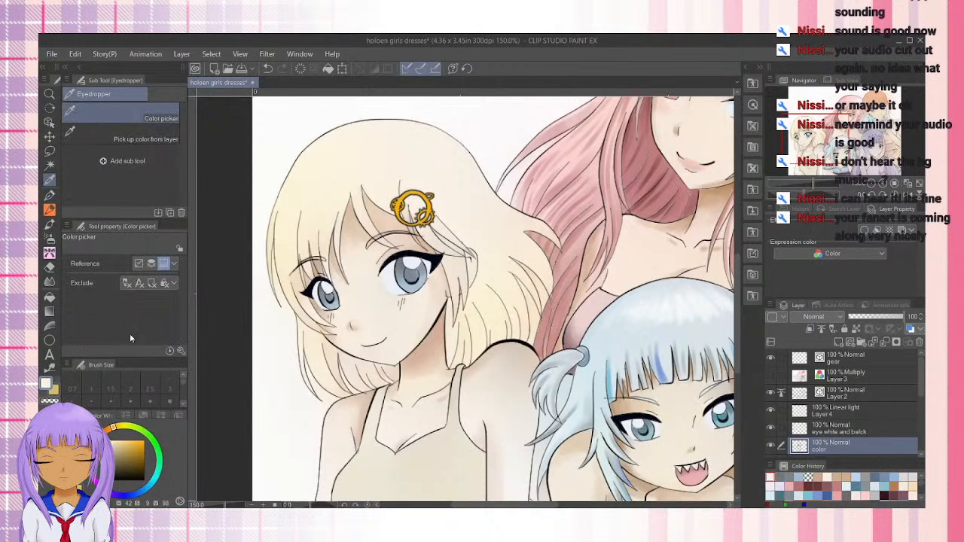
left_click(49, 224)
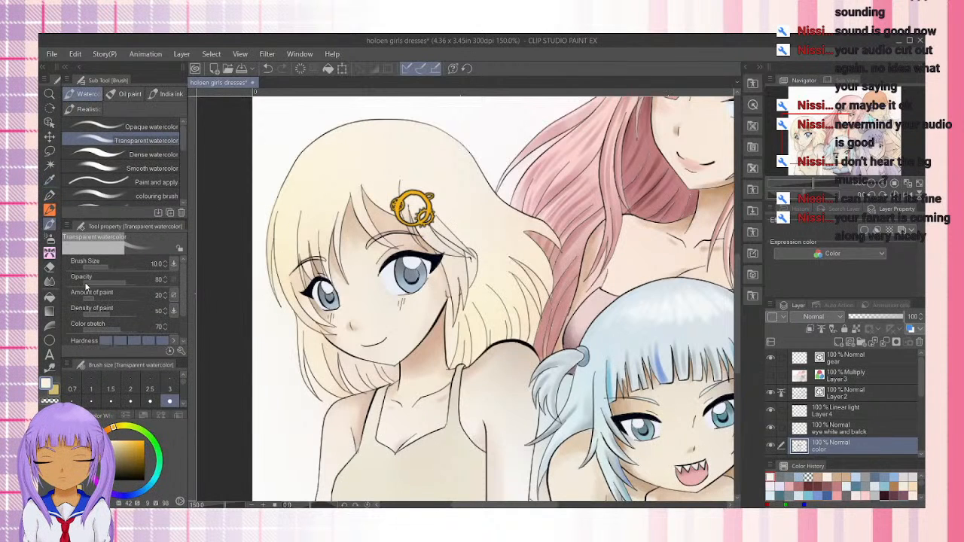
left_click(54, 391)
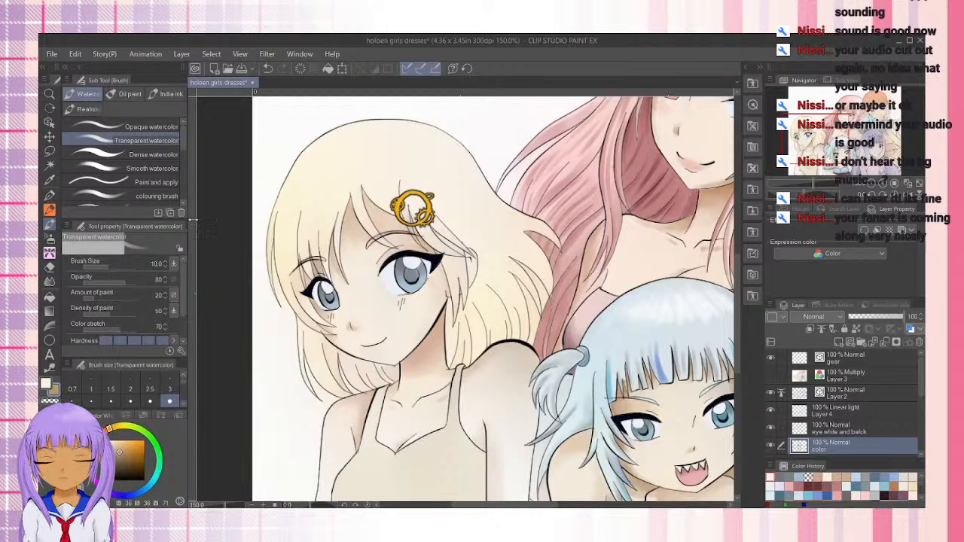
Shade the hair strand just above the blonde girl's dress strap with vertical brown strokes at brush size 10
scroll(475, 331, "up", 3)
mouse_move(451, 407)
left_mouse_down()
mouse_move(453, 309)
mouse_move(454, 418)
left_mouse_up()
left_click_drag(452, 343, 451, 432)
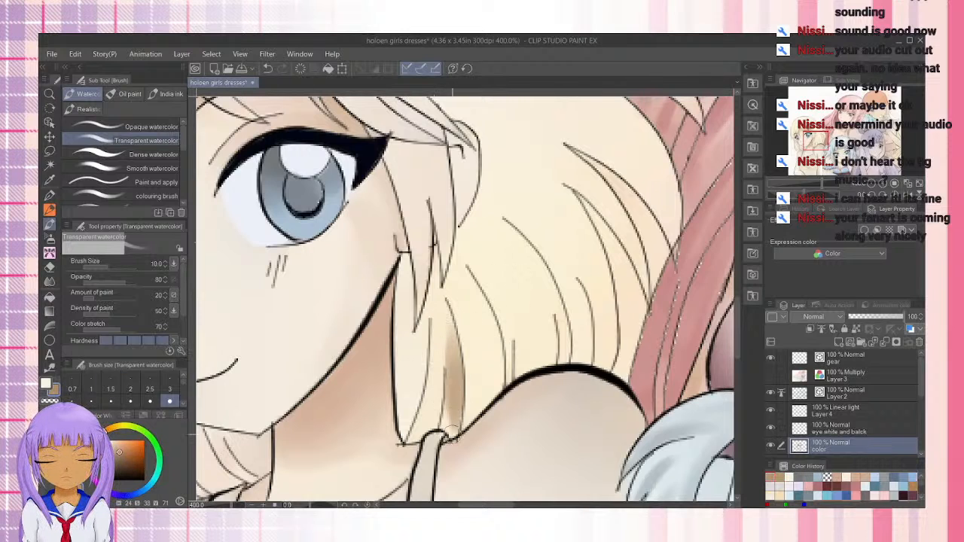
left_click_drag(457, 392, 451, 428)
left_click_drag(451, 368, 440, 427)
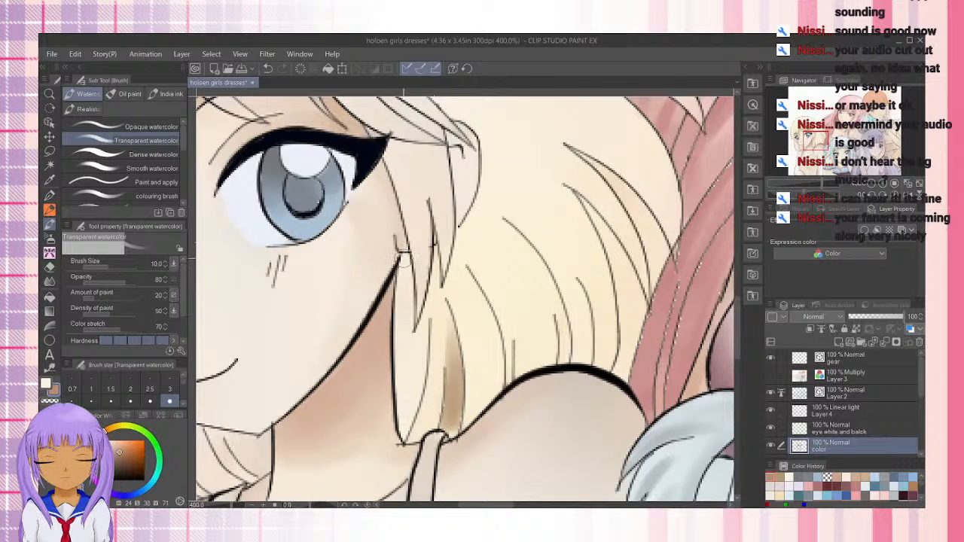
Shade the hair lock beside the neck in brown from the ear down to its tip, enlarging the brush to 17
left_click_drag(403, 259, 401, 367)
key("]")
key("]")
key("]")
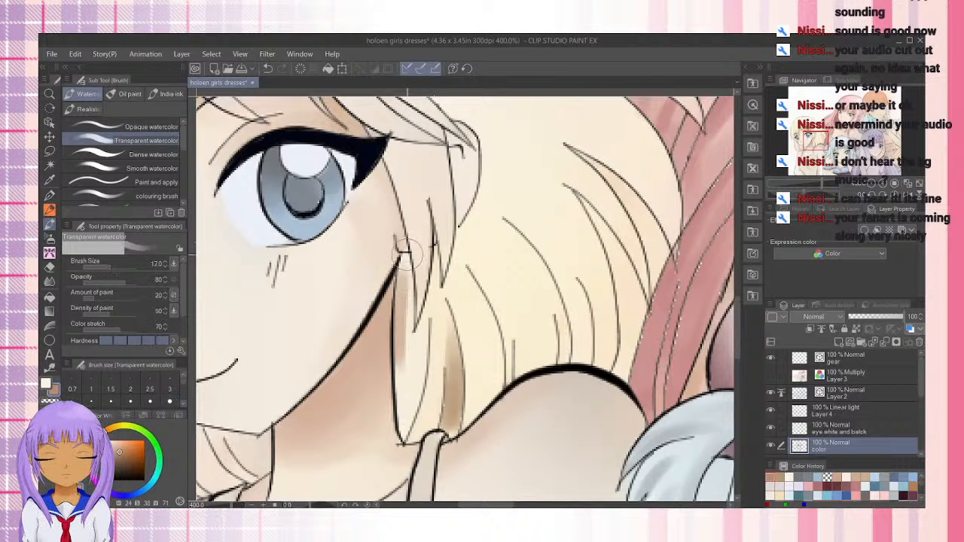
left_click_drag(407, 260, 402, 441)
left_click_drag(407, 342, 406, 426)
left_click_drag(430, 300, 415, 370)
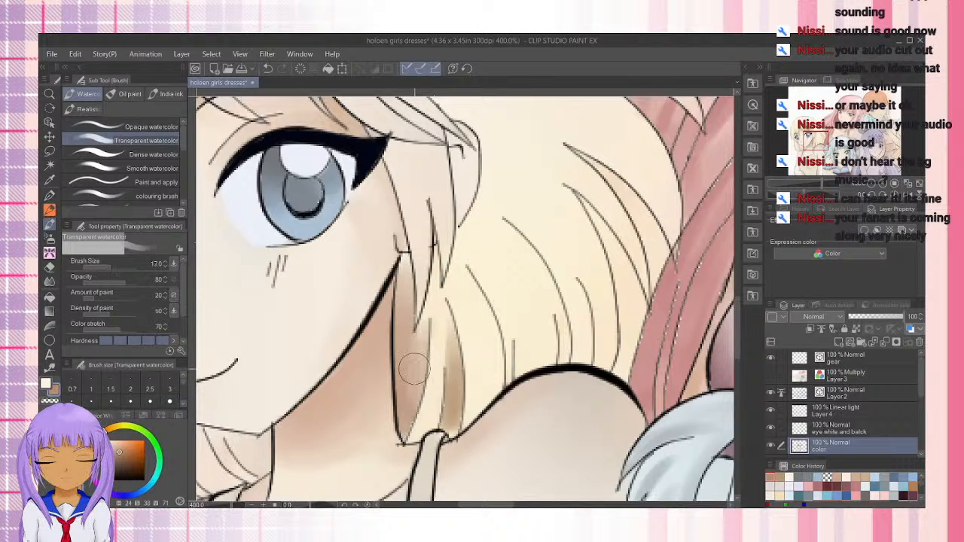
Extend the brown shading across the neighboring strands between the neck and shoulder, deepening it toward the hair tips
left_click_drag(427, 319, 405, 411)
mouse_move(403, 247)
left_mouse_down()
mouse_move(422, 331)
mouse_move(432, 323)
mouse_move(421, 422)
left_mouse_up()
left_click_drag(437, 324, 410, 437)
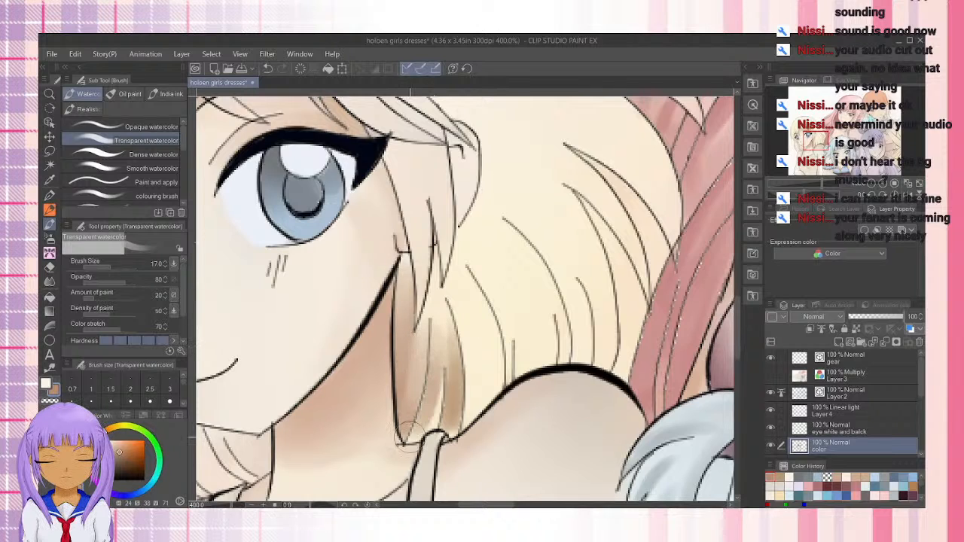
mouse_move(458, 284)
left_mouse_down()
mouse_move(469, 407)
mouse_move(476, 289)
mouse_move(464, 270)
mouse_move(466, 430)
left_mouse_up()
left_click_drag(467, 375, 467, 433)
left_click_drag(467, 392, 465, 436)
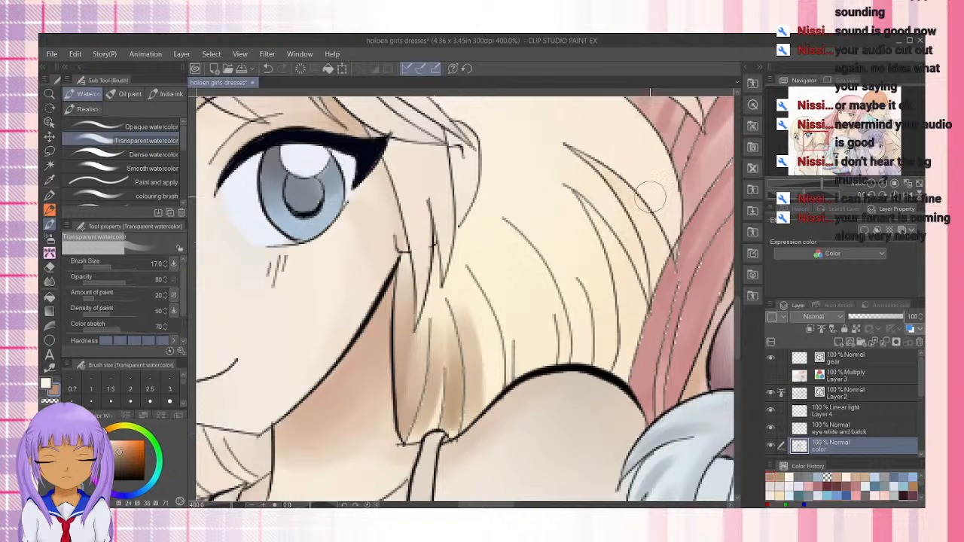
Shade the curved hair strand ending at the near side of the shoulder with brown strokes at brush size 10
key("bracketleft")
key("bracketleft")
key("bracketleft")
left_click_drag(469, 270, 507, 353)
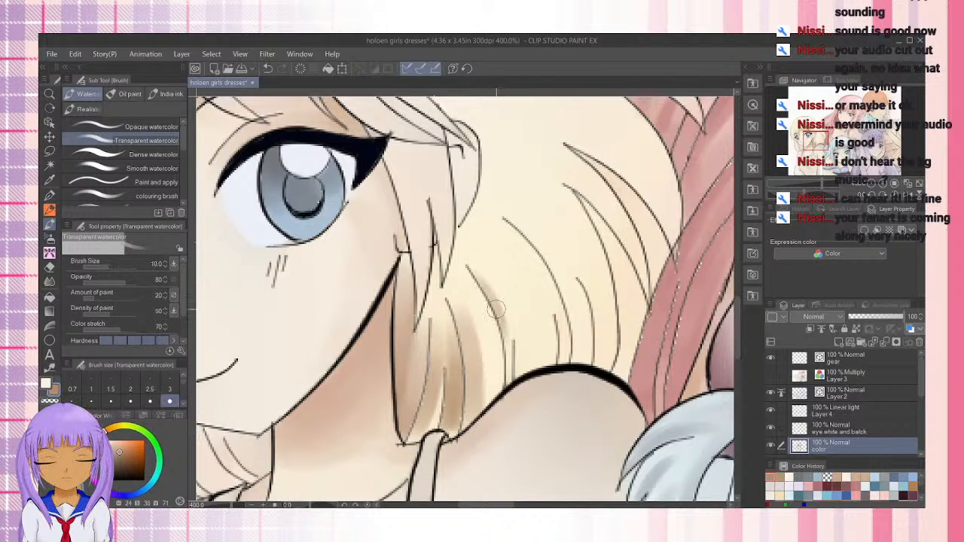
mouse_move(466, 253)
left_mouse_down()
mouse_move(499, 316)
mouse_move(512, 369)
left_mouse_up()
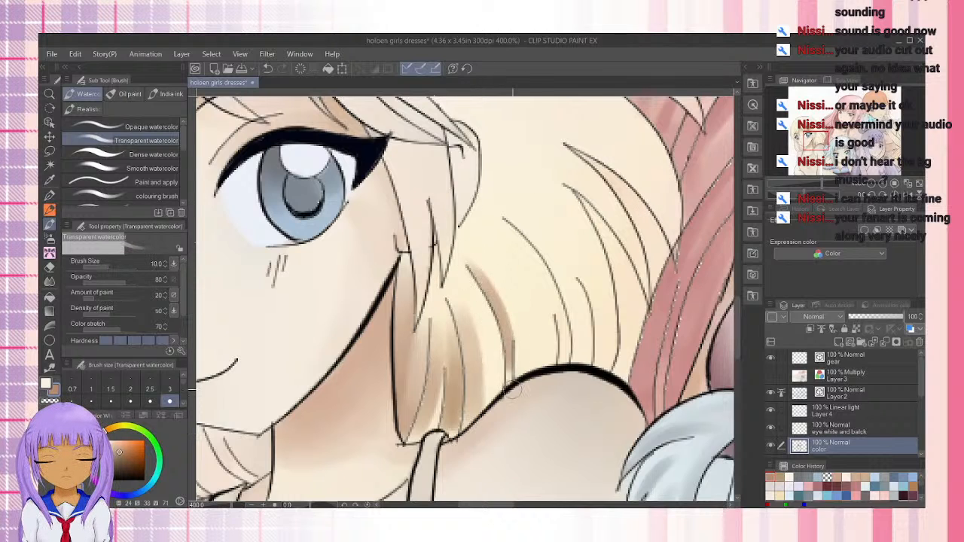
left_click_drag(481, 288, 510, 347)
left_click_drag(474, 248, 510, 376)
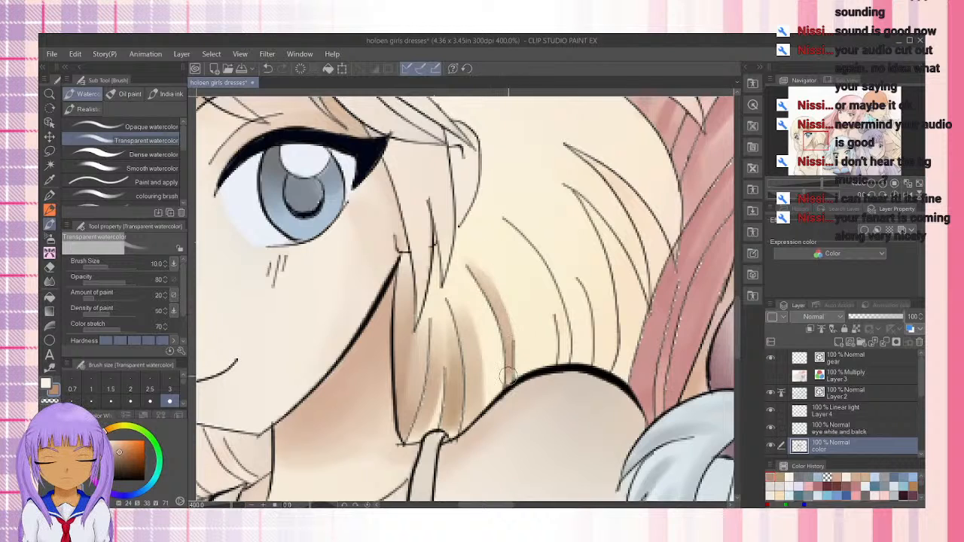
left_click_drag(502, 338, 507, 326)
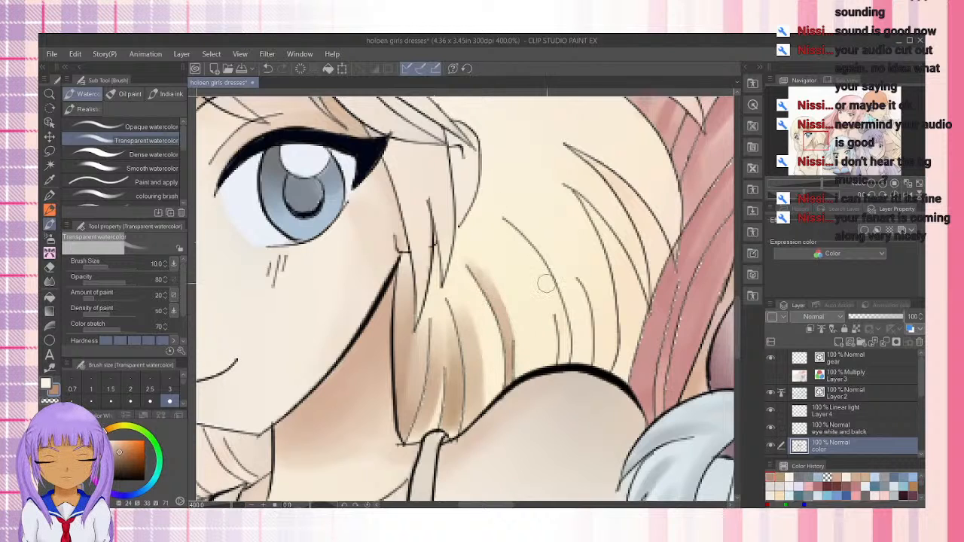
Add brown shading to the next two strands, from below the ear lock down to the shoulder line
left_click_drag(470, 228, 512, 295)
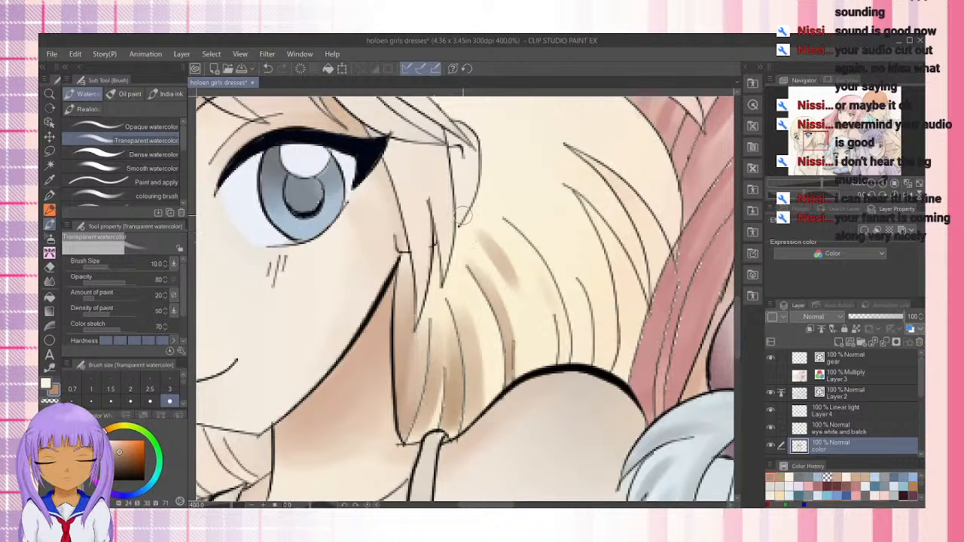
left_click_drag(478, 240, 488, 251)
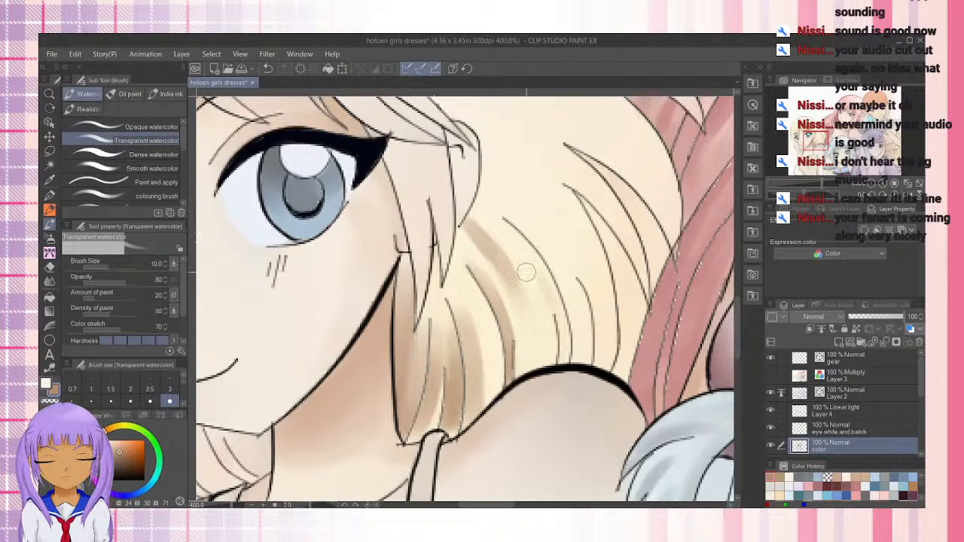
left_click_drag(526, 272, 569, 377)
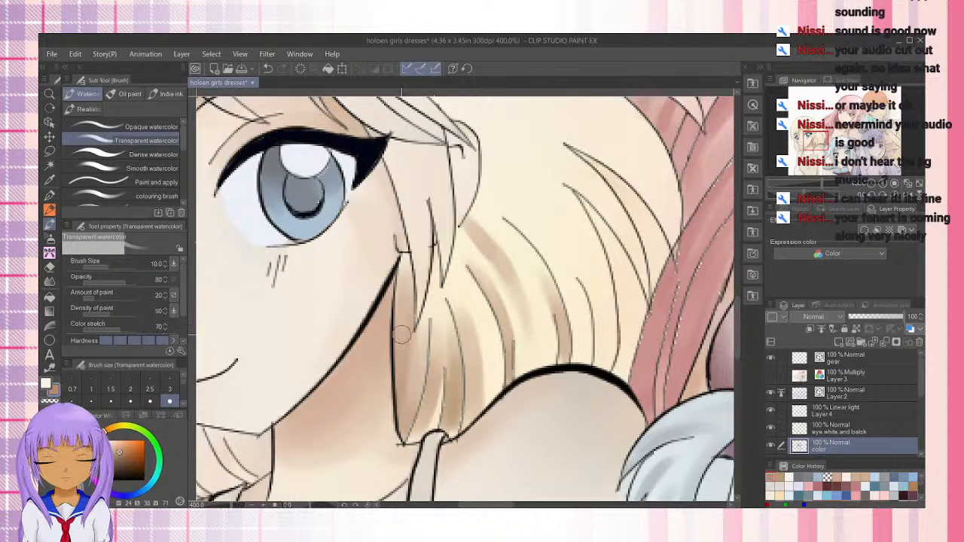
Deepen the brown shadow on the hair lock beside the neck, from the jaw down to its tip
left_click_drag(405, 252, 400, 396)
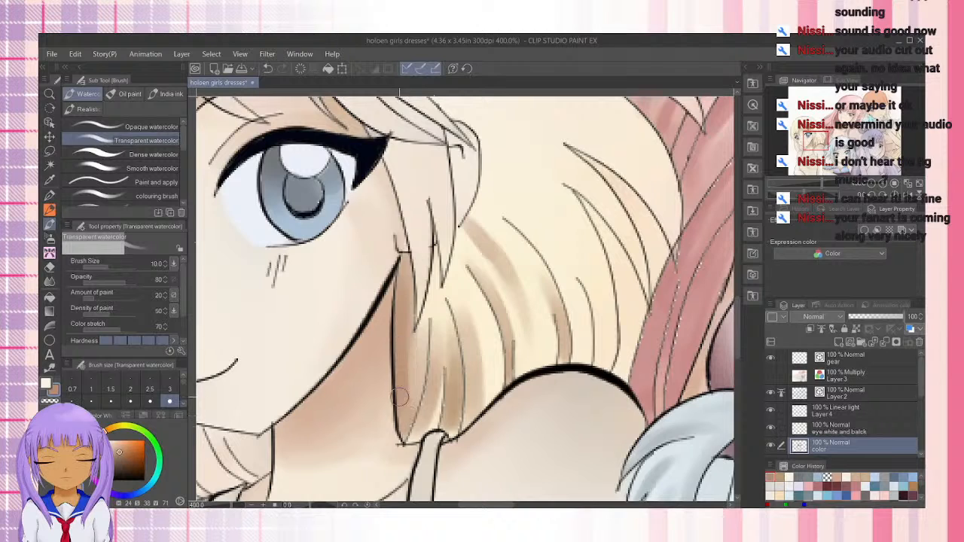
left_click_drag(411, 257, 406, 391)
mouse_move(413, 341)
left_mouse_down()
mouse_move(412, 392)
mouse_move(401, 388)
left_mouse_up()
left_click_drag(403, 296, 407, 436)
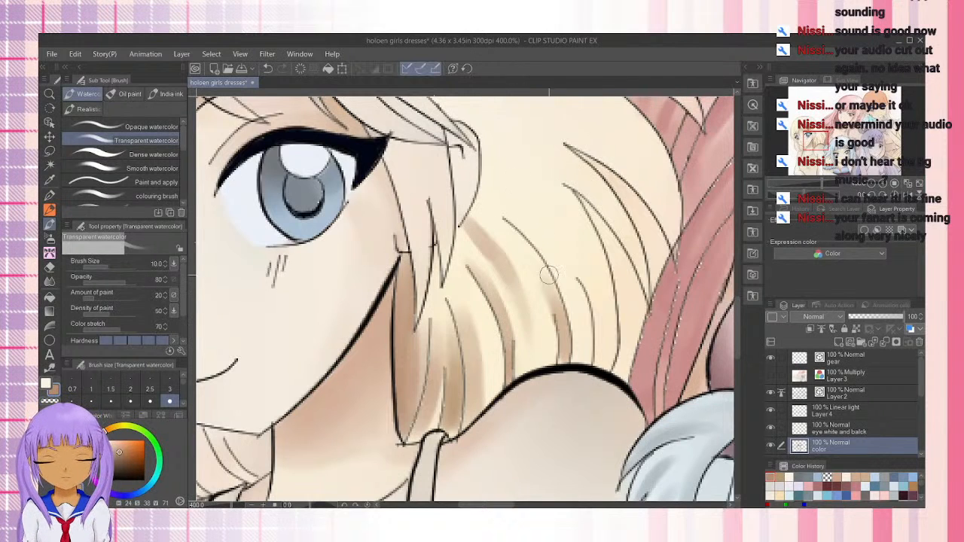
Shade the short strand above the middle of the shoulder in brown and taper its upper end with transparent color
mouse_move(566, 276)
left_mouse_down()
mouse_move(489, 278)
mouse_move(458, 315)
left_mouse_up()
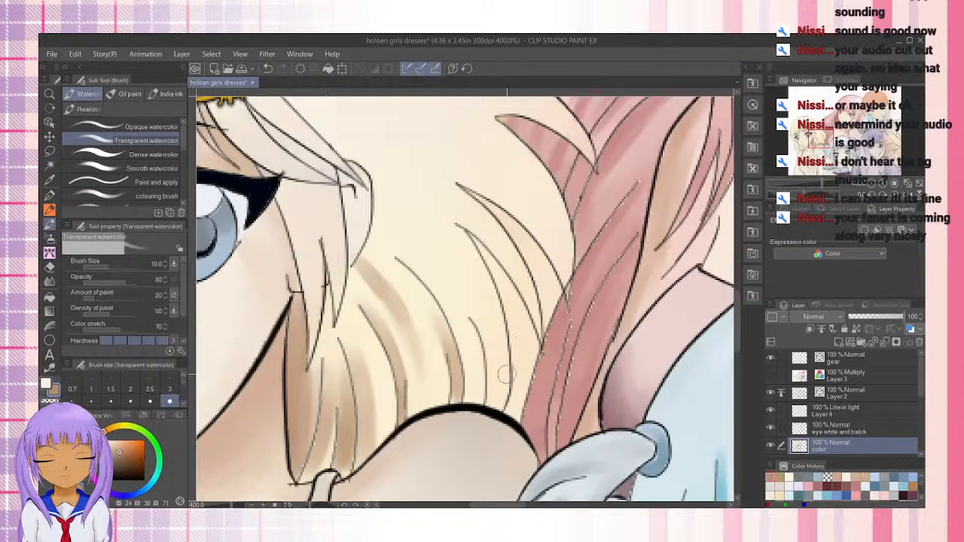
mouse_move(611, 277)
left_mouse_down()
mouse_move(470, 430)
mouse_move(531, 269)
mouse_move(592, 158)
mouse_move(396, 459)
mouse_move(416, 344)
mouse_move(529, 238)
mouse_move(582, 301)
left_mouse_up()
left_click_drag(468, 204, 470, 162)
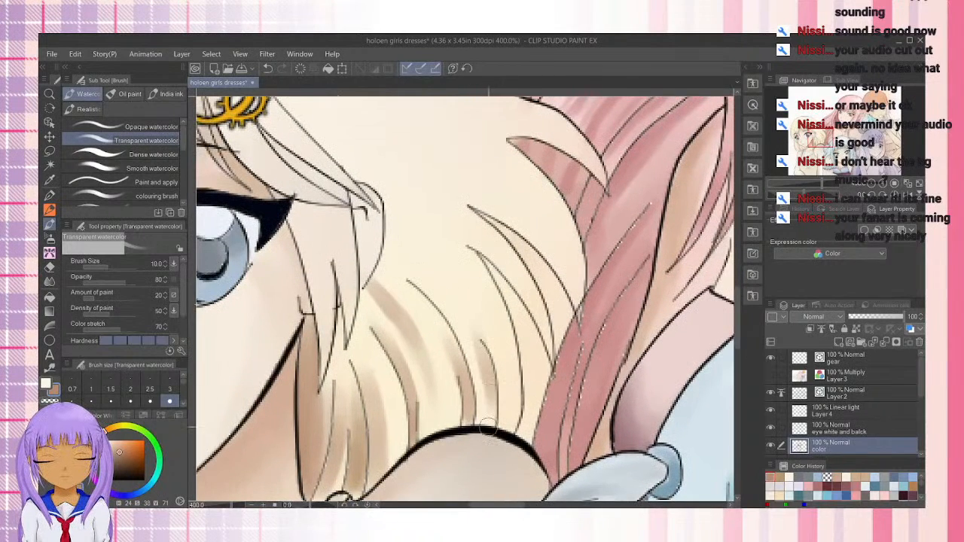
mouse_move(487, 400)
left_mouse_down()
mouse_move(478, 327)
mouse_move(480, 388)
mouse_move(479, 357)
mouse_move(442, 283)
left_mouse_up()
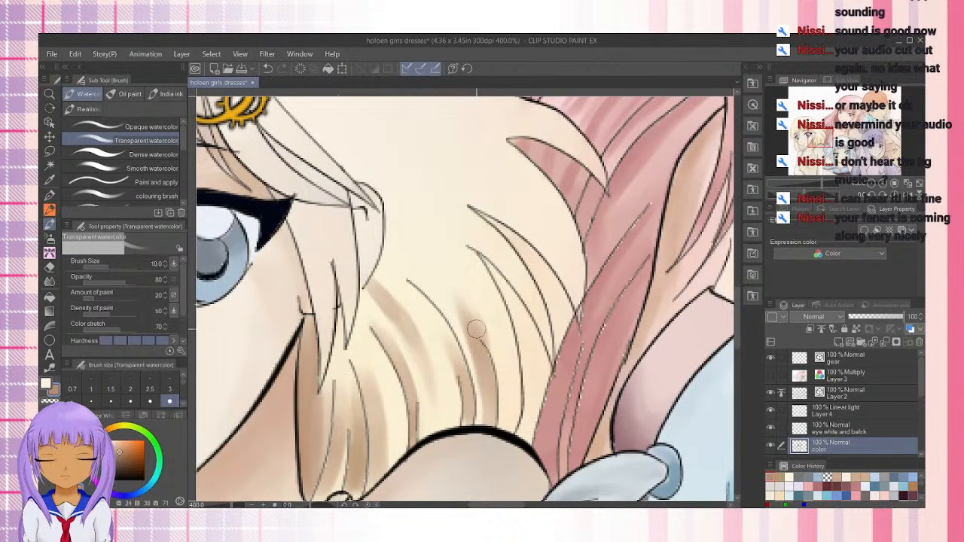
key("c")
left_click_drag(491, 347, 444, 277)
left_click_drag(481, 323, 443, 276)
left_click_drag(461, 308, 494, 350)
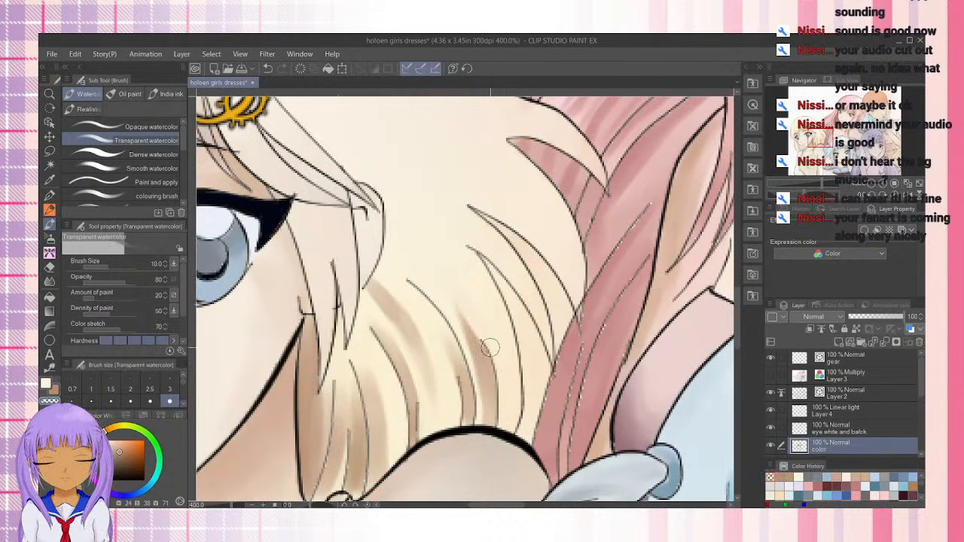
Shade the two outer strands between the shoulder and the pink hair in brown, undoing the overly heavy stroke
mouse_move(482, 264)
left_mouse_down()
mouse_move(519, 373)
mouse_move(483, 276)
mouse_move(513, 421)
left_mouse_up()
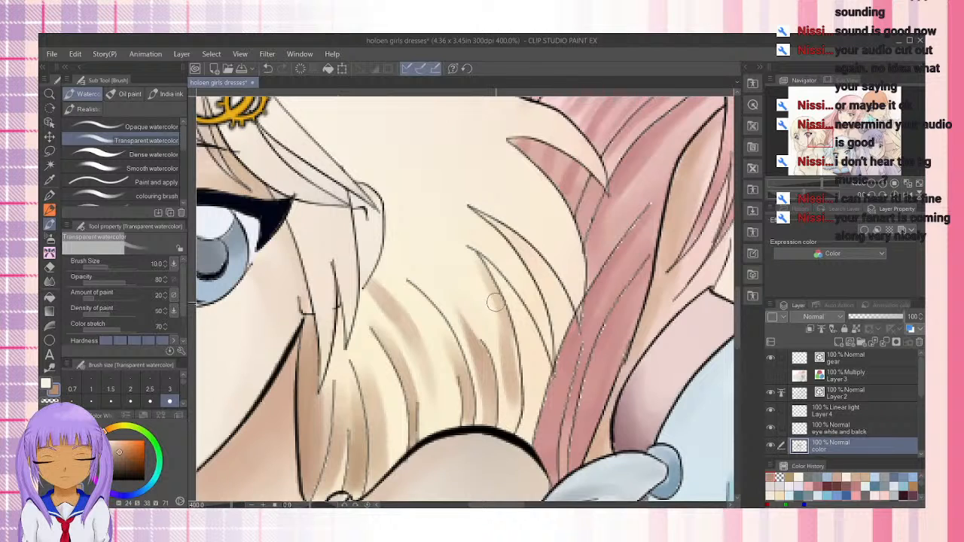
key("ctrl+z")
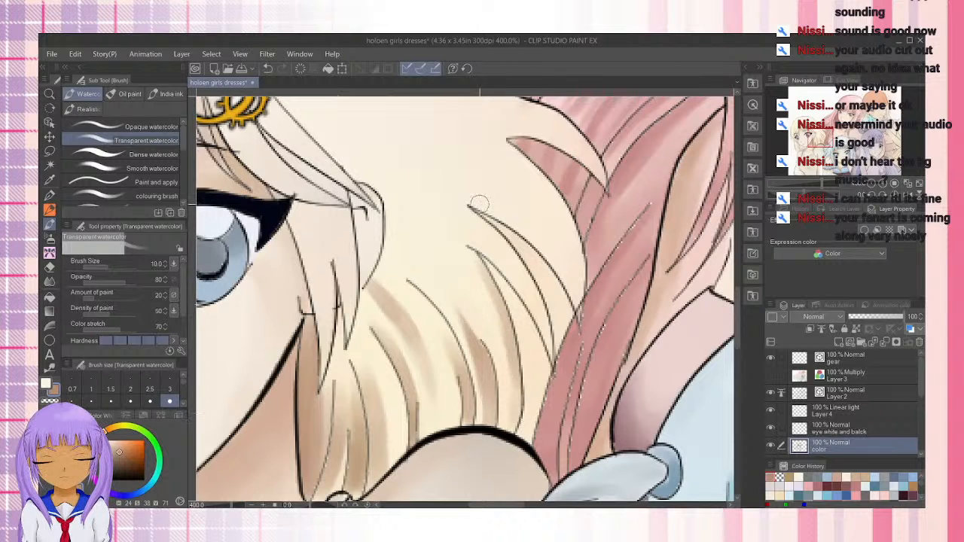
mouse_move(482, 250)
left_mouse_down()
mouse_move(488, 273)
mouse_move(513, 276)
mouse_move(542, 346)
left_mouse_up()
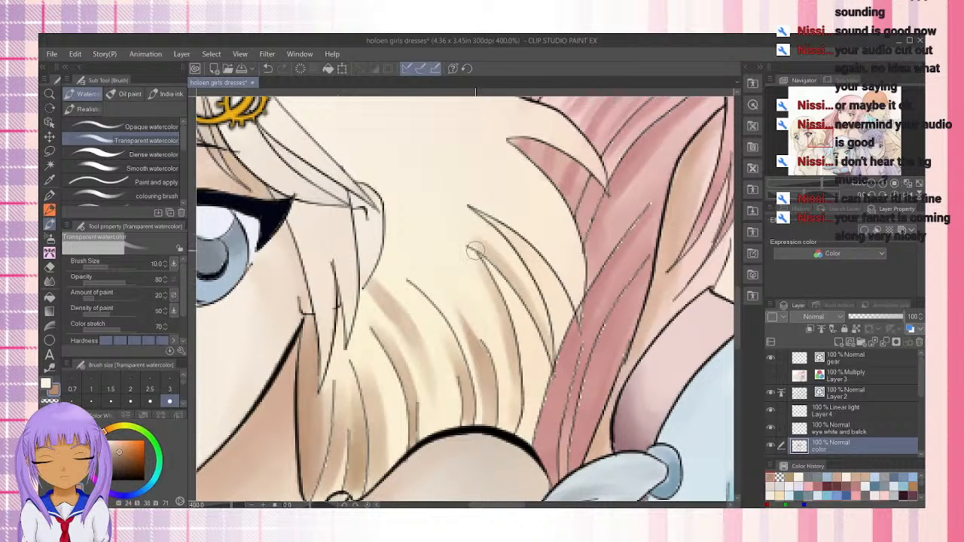
Shade the upper outer strand bordering the pink hair in brown, fading its upper edge with transparent color and then reinforcing the shadow
mouse_move(457, 189)
left_mouse_down()
mouse_move(523, 230)
mouse_move(579, 304)
left_mouse_up()
left_click_drag(561, 268, 582, 325)
mouse_move(542, 247)
left_mouse_down()
mouse_move(570, 295)
mouse_move(528, 239)
mouse_move(585, 308)
mouse_move(476, 197)
mouse_move(508, 211)
mouse_move(414, 175)
mouse_move(405, 127)
mouse_move(450, 151)
mouse_move(435, 170)
mouse_move(507, 220)
mouse_move(474, 185)
mouse_move(455, 195)
mouse_move(506, 221)
left_mouse_up()
key("c")
left_click_drag(431, 169, 523, 223)
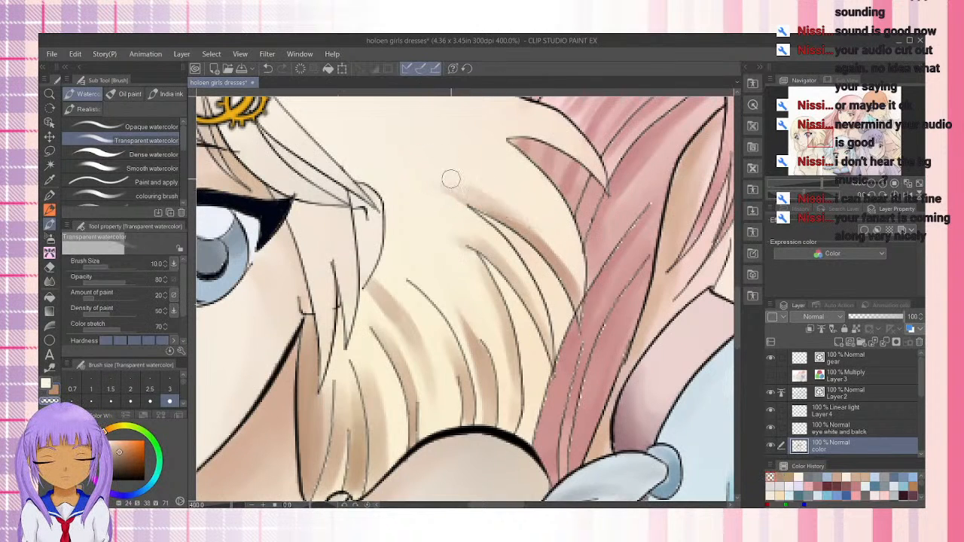
left_click_drag(447, 180, 527, 225)
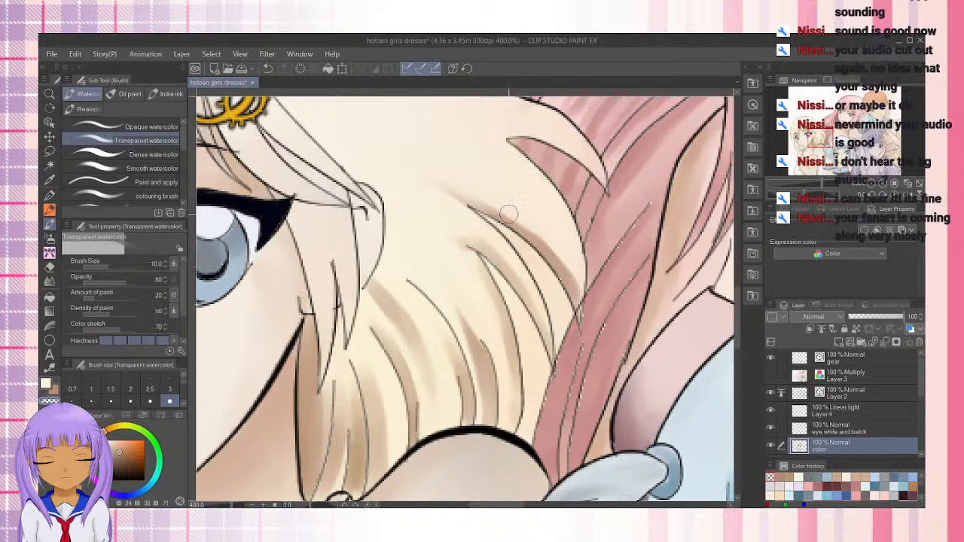
key("c")
left_click_drag(452, 193, 535, 239)
left_click_drag(497, 211, 576, 287)
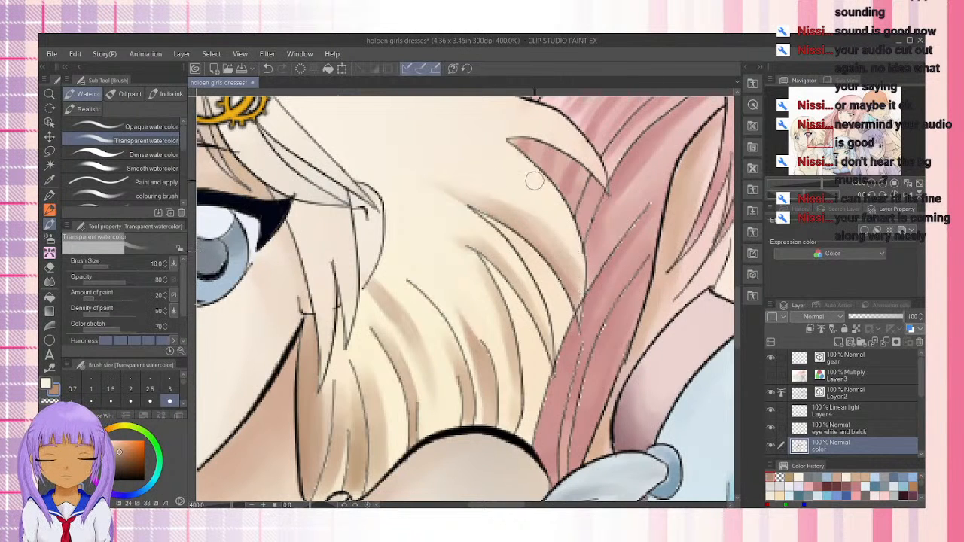
Shade the curled lock overlapping the top of the pink hair in brown, blending it into the pale base
scroll(527, 181, "up", 2)
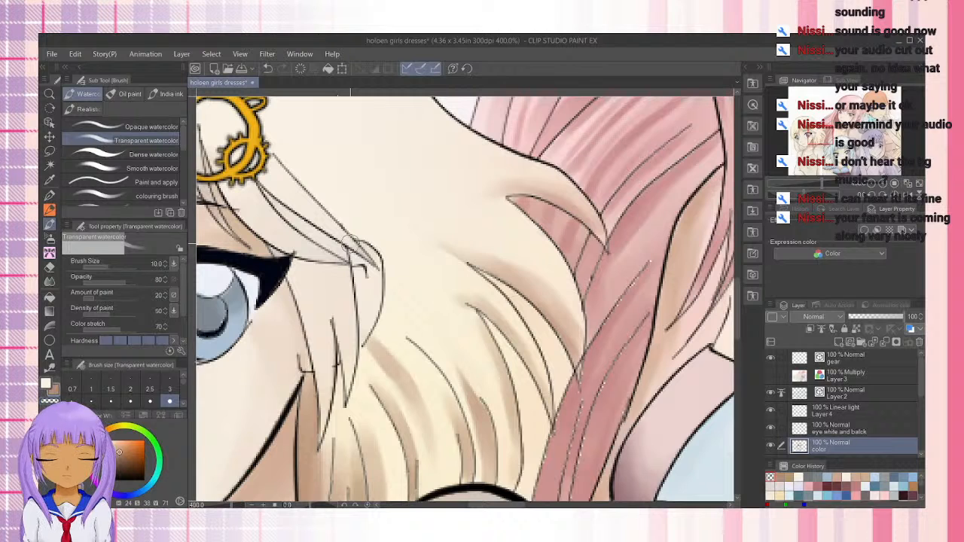
left_click_drag(391, 165, 418, 259)
left_click_drag(422, 399, 446, 312)
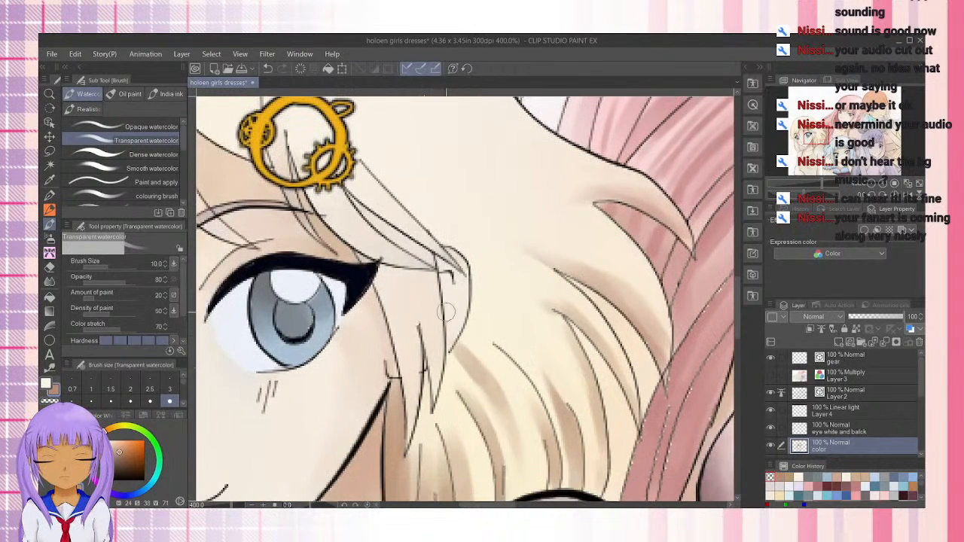
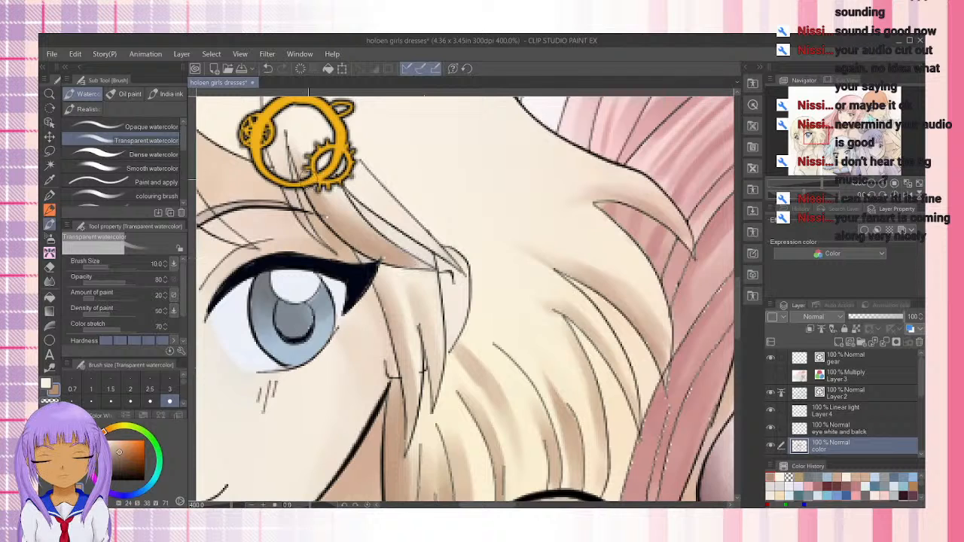
Shade the lock running from the gear hair clip to the outer corner of the larger eye in brown along its edges
left_click_drag(352, 173, 445, 252)
left_click_drag(373, 196, 444, 253)
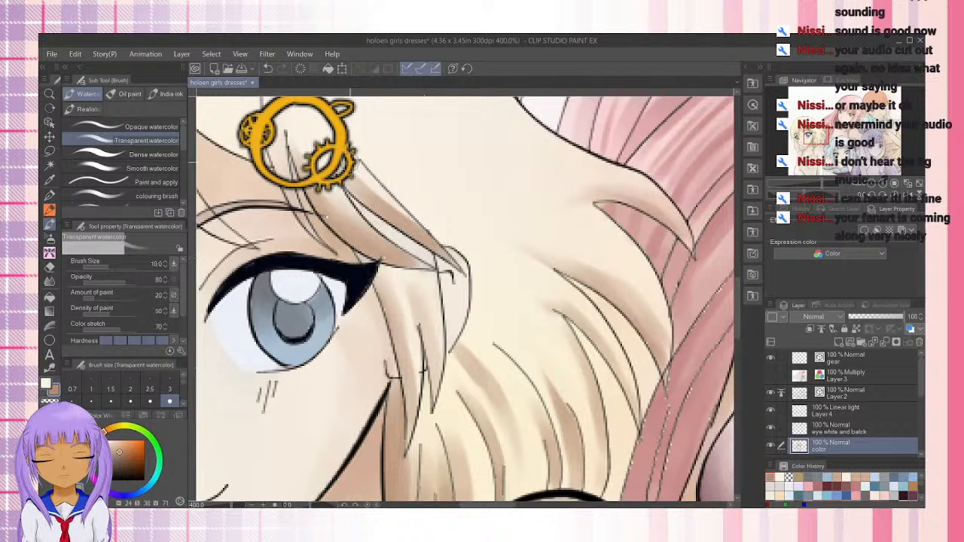
left_click_drag(352, 166, 432, 239)
left_click_drag(361, 254, 400, 334)
left_click_drag(372, 213, 399, 245)
left_click_drag(351, 199, 401, 245)
Add brown shading to the hair inside the ring of the gear hair clip and soften it with the pale base color
left_click_drag(299, 200, 340, 272)
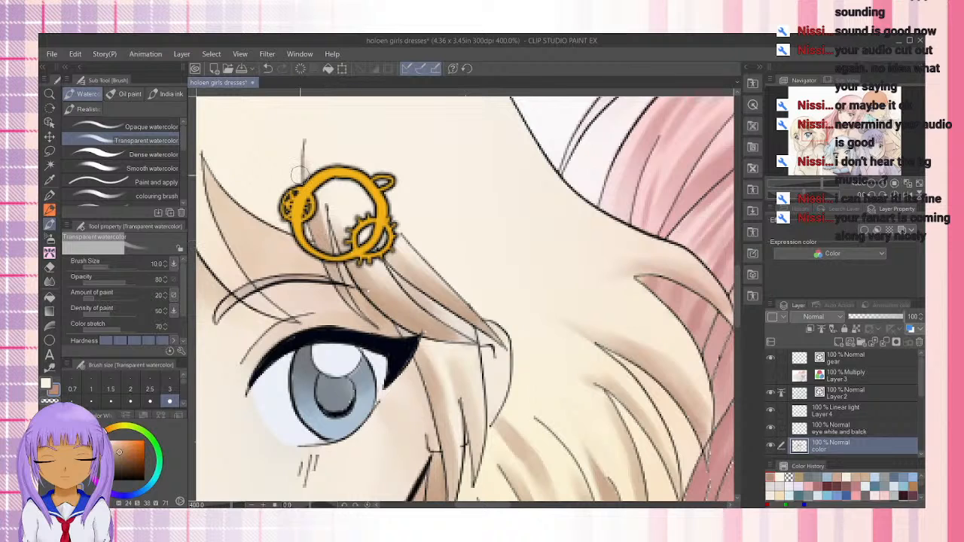
mouse_move(312, 228)
left_mouse_down()
mouse_move(312, 200)
mouse_move(320, 208)
left_mouse_up()
key("x")
left_click_drag(316, 171, 325, 242)
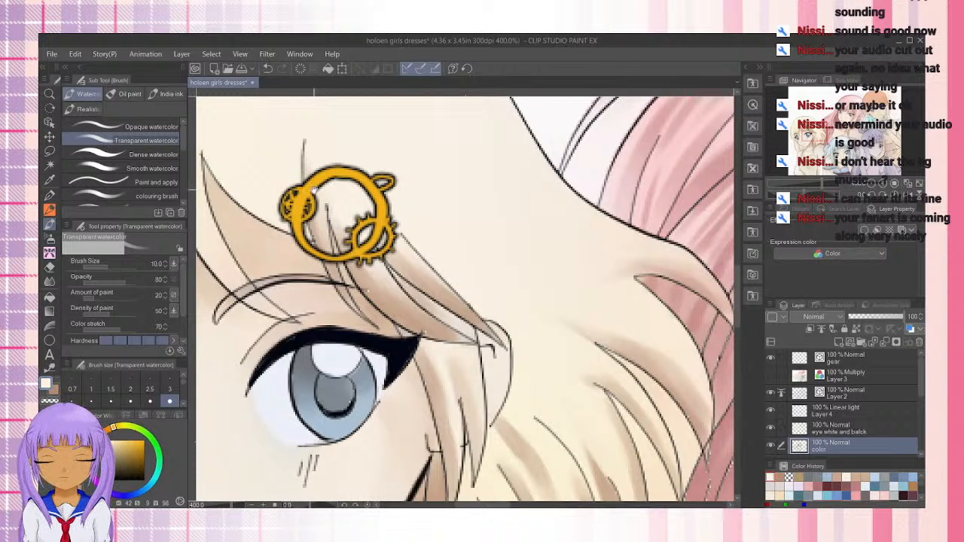
Switch back to brown and shade the upper edge of the bang lock that runs into the gear hair clip
left_click_drag(314, 190, 426, 228)
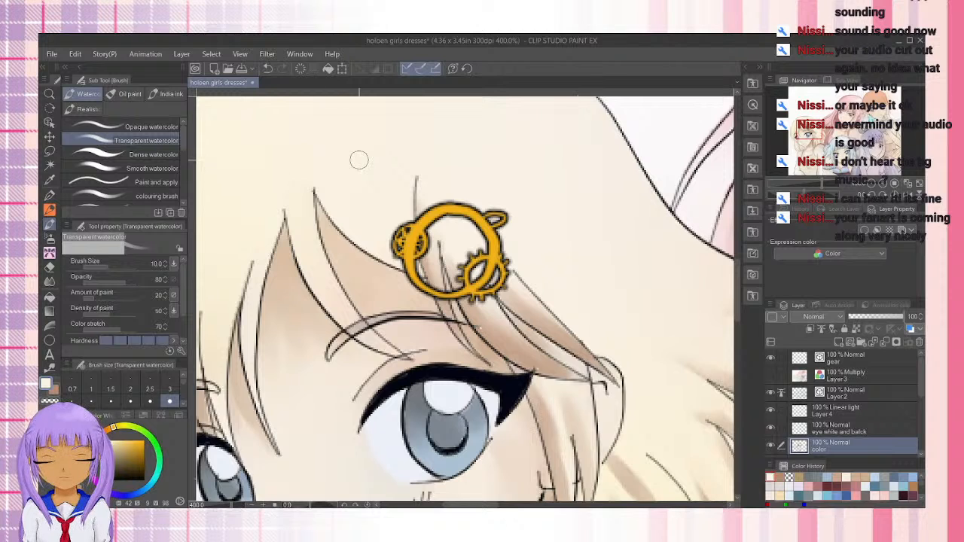
key("x")
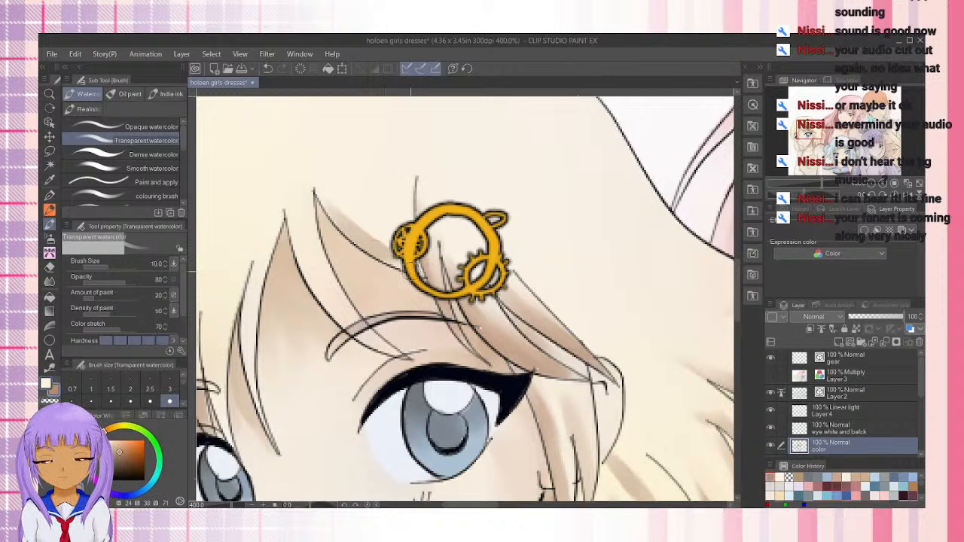
mouse_move(309, 183)
left_mouse_down()
mouse_move(369, 217)
mouse_move(353, 187)
left_mouse_up()
left_click_drag(392, 244, 345, 154)
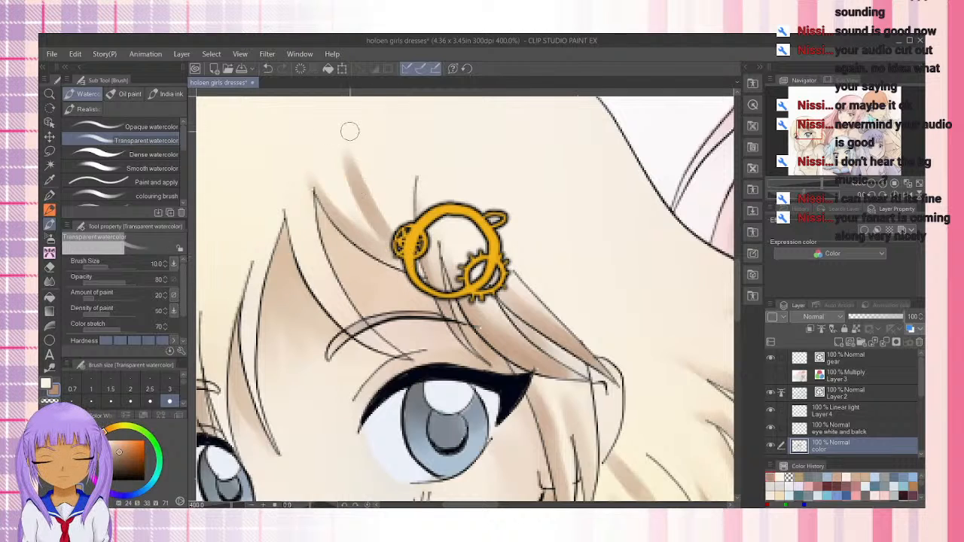
left_click_drag(393, 236, 393, 176)
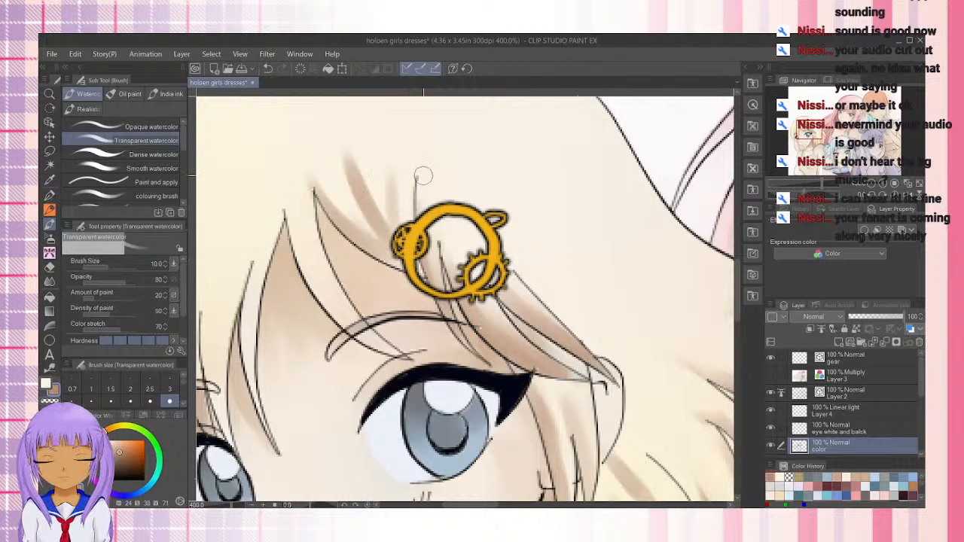
key("ctrl+z")
key("ctrl+z")
key("ctrl+z")
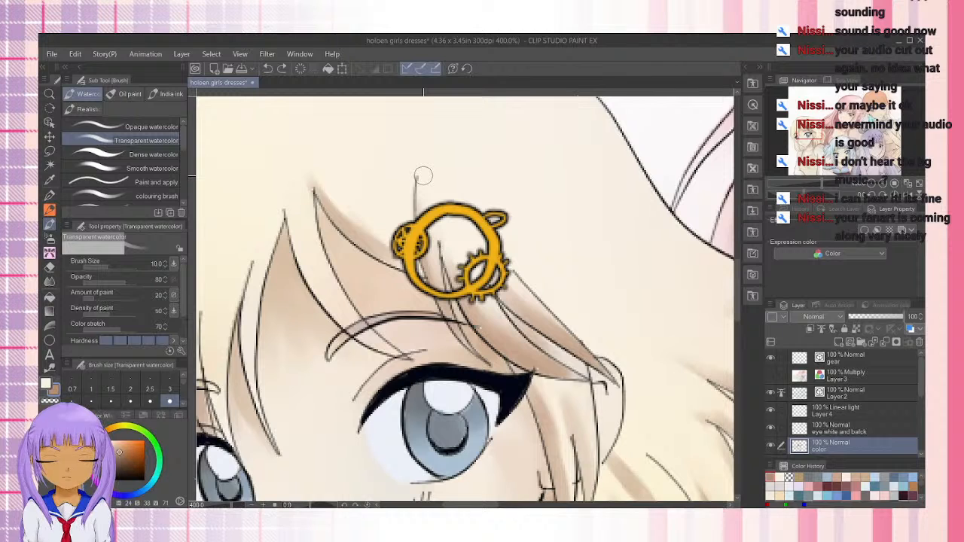
Reduce the brush size to 6 and paint thin brown strokes fanning upward from the gear hair clip into the bangs
key("bracketleft")
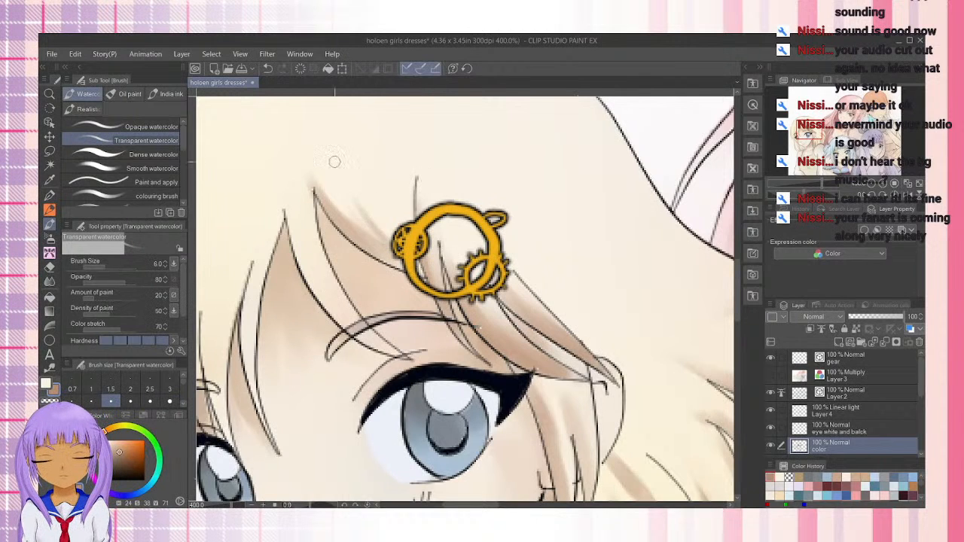
left_click_drag(404, 225, 416, 181)
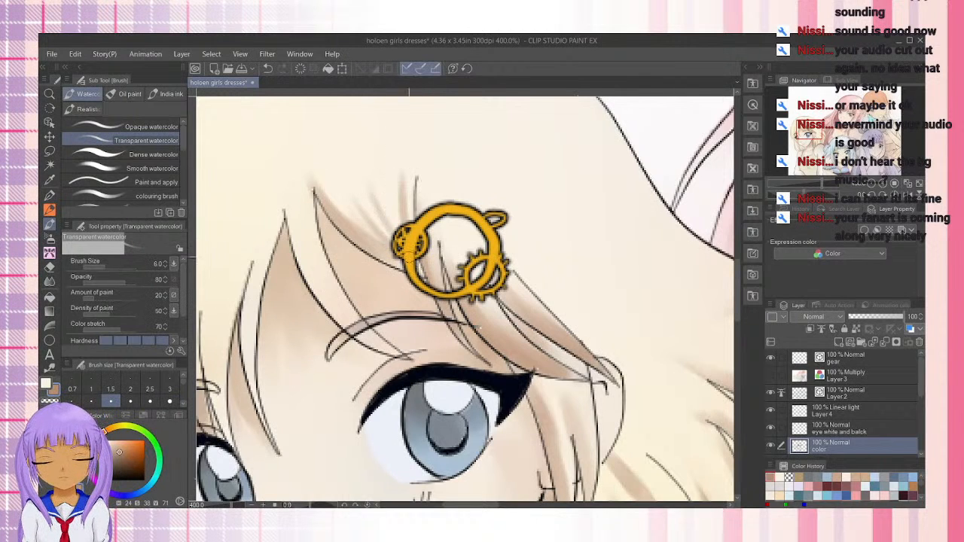
left_click_drag(391, 241, 339, 172)
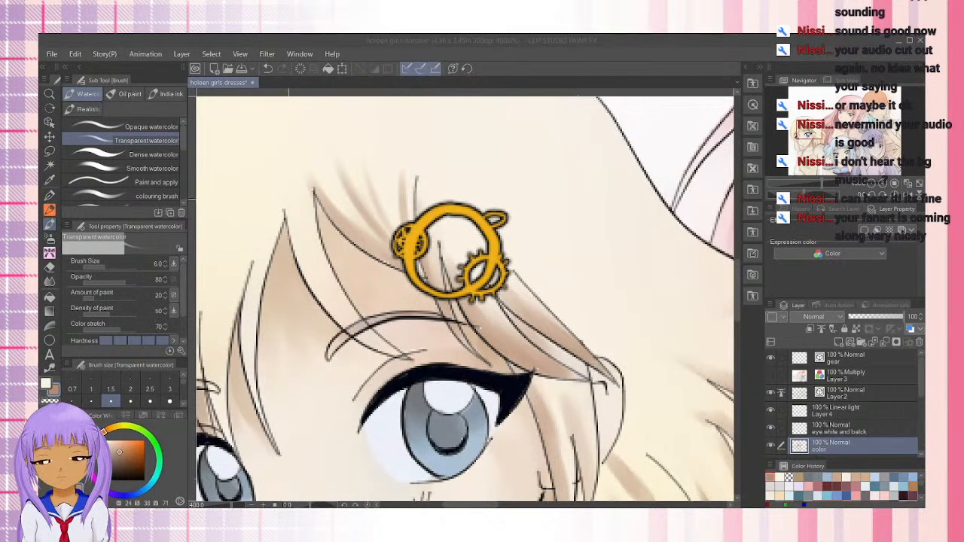
Shade the swept bang lock crossing the larger eye's eyebrow in brown up past its root, and soften the shadow with transparent color
left_click(294, 210)
left_click_drag(290, 202, 308, 273)
left_click_drag(291, 220, 323, 293)
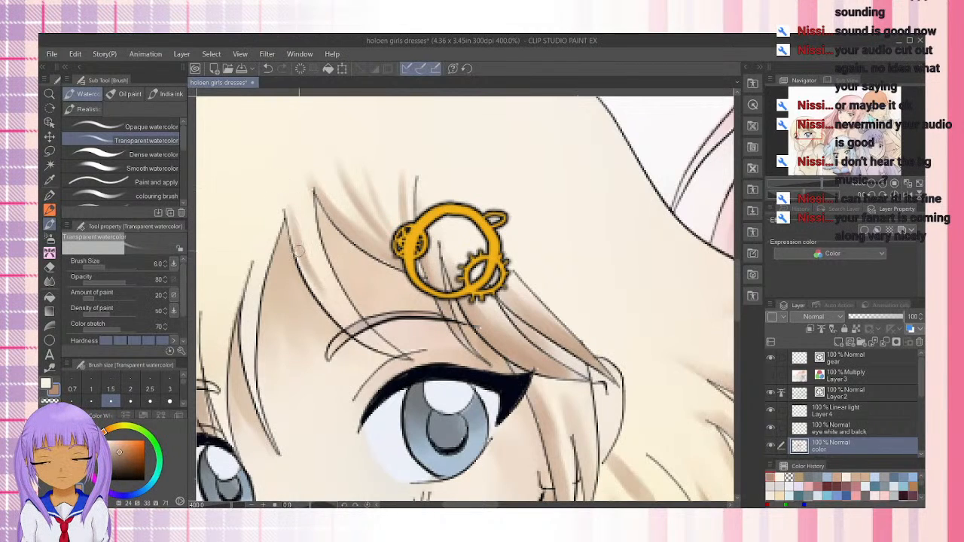
mouse_move(299, 251)
left_mouse_down()
mouse_move(339, 324)
mouse_move(361, 339)
left_mouse_up()
left_click_drag(325, 296, 393, 354)
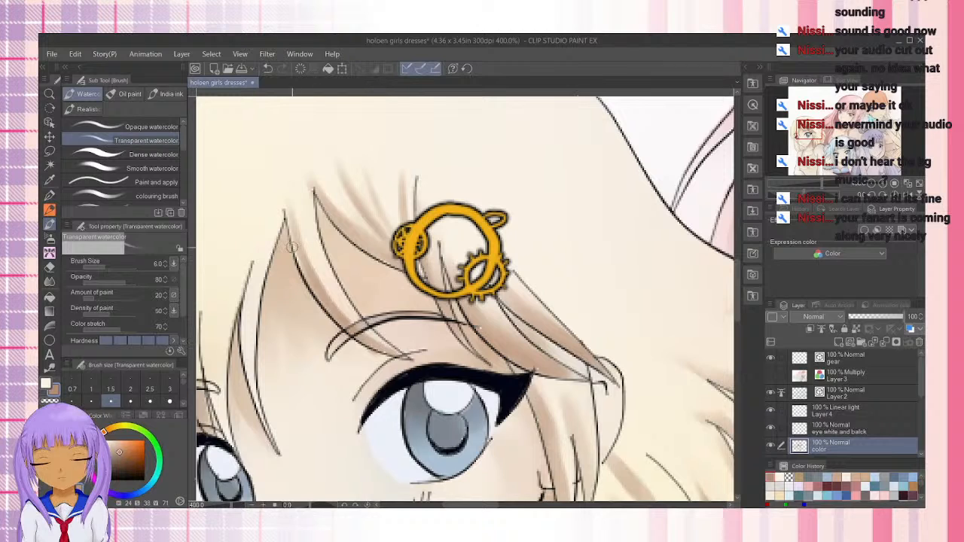
left_click_drag(333, 315, 283, 174)
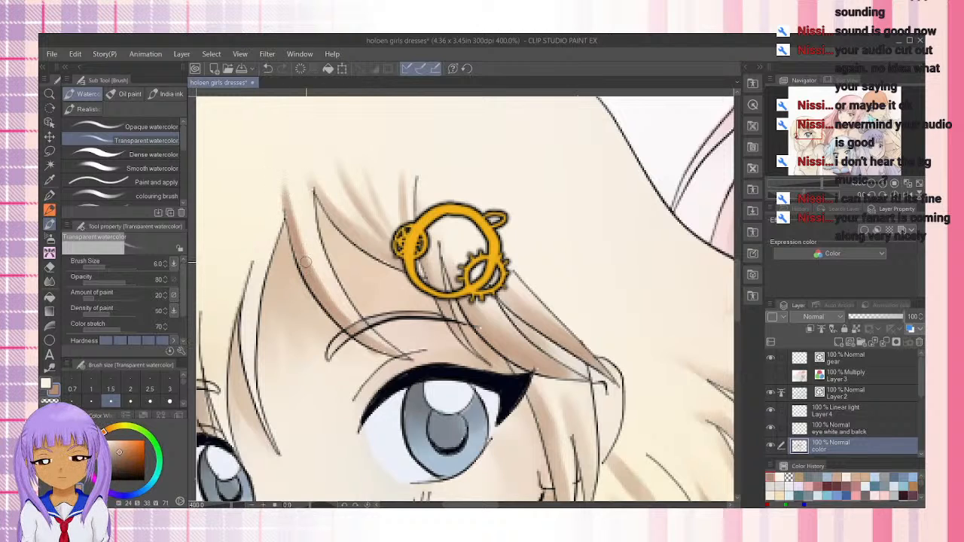
mouse_move(310, 261)
left_mouse_down()
mouse_move(375, 339)
mouse_move(296, 190)
mouse_move(297, 219)
mouse_move(341, 306)
mouse_move(309, 258)
mouse_move(351, 314)
left_mouse_up()
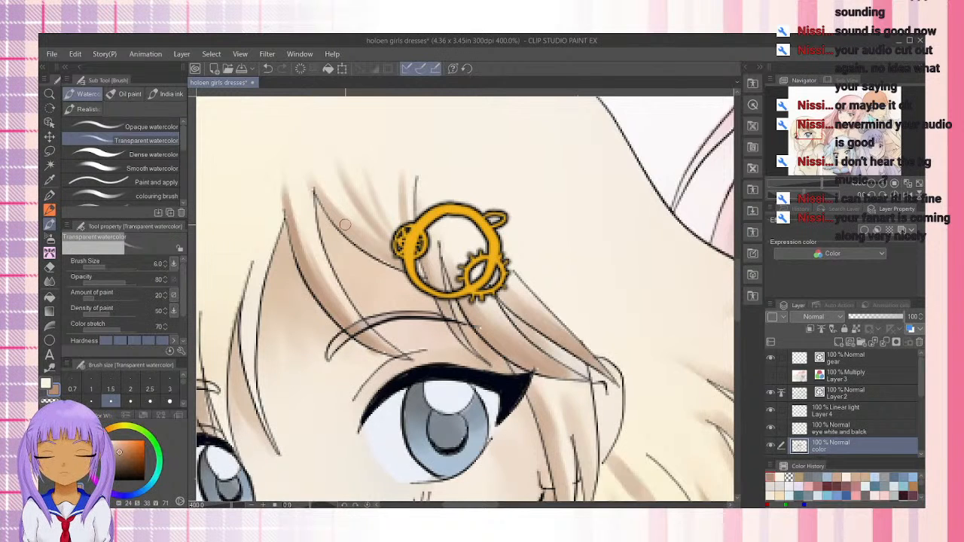
key("c")
mouse_move(292, 182)
left_mouse_down()
mouse_move(342, 307)
mouse_move(360, 323)
left_mouse_up()
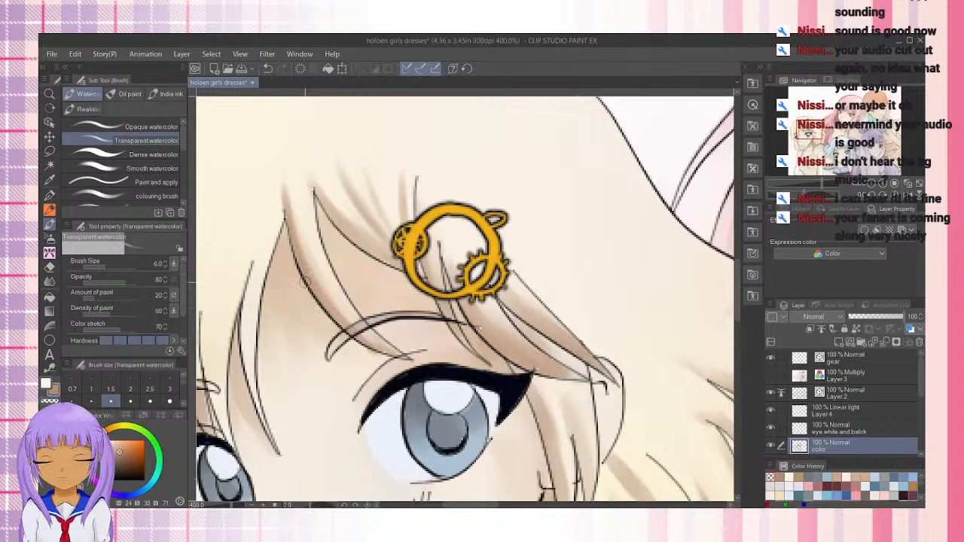
Shade the thin bang strand hanging down the middle of the forehead in brown, extending the shadow above its root
mouse_move(240, 307)
left_mouse_down()
mouse_move(355, 331)
mouse_move(350, 259)
left_mouse_up()
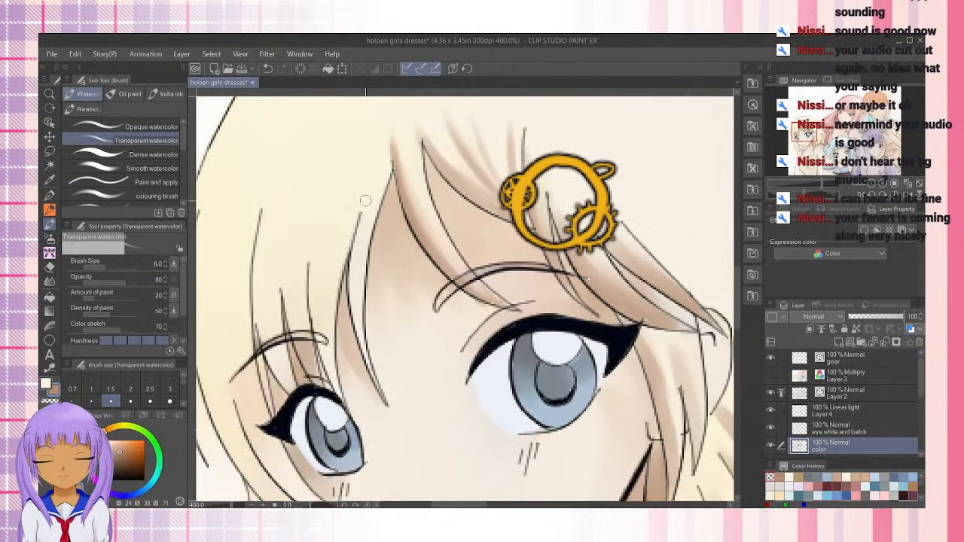
left_click_drag(366, 201, 353, 300)
left_click_drag(355, 242, 365, 354)
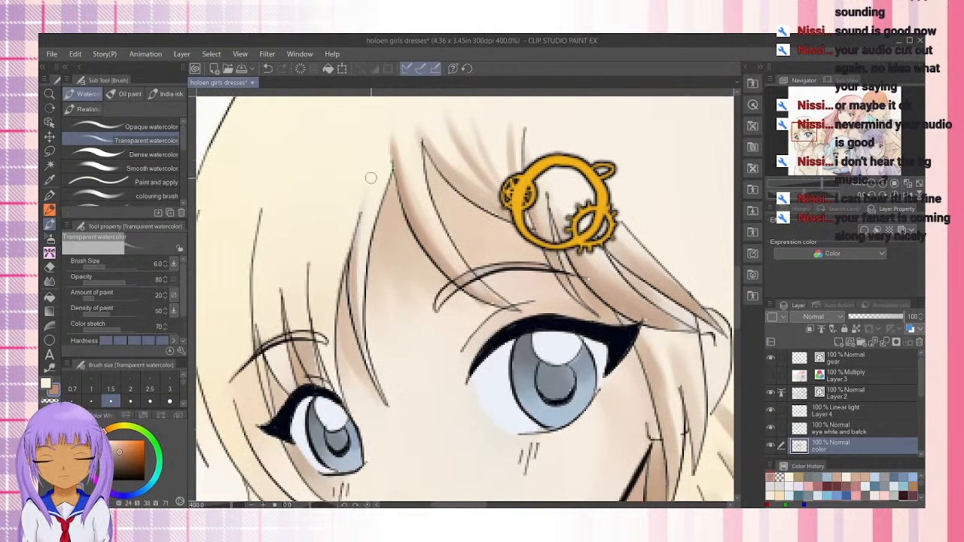
Shade the bang strands above the smaller eye in yellowish brown from their roots down to the eyebrow
left_click_drag(314, 241, 318, 366)
left_click_drag(310, 312, 331, 400)
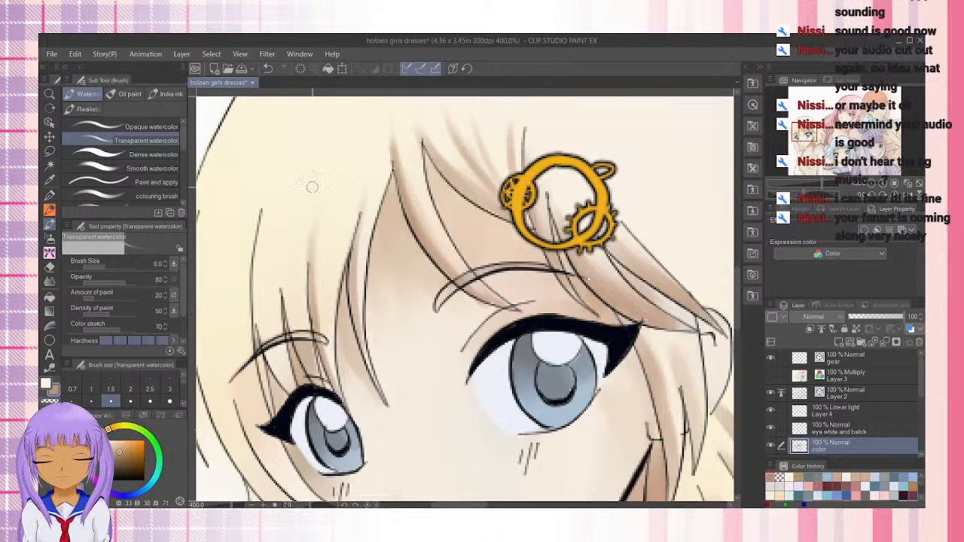
left_click_drag(315, 230, 314, 312)
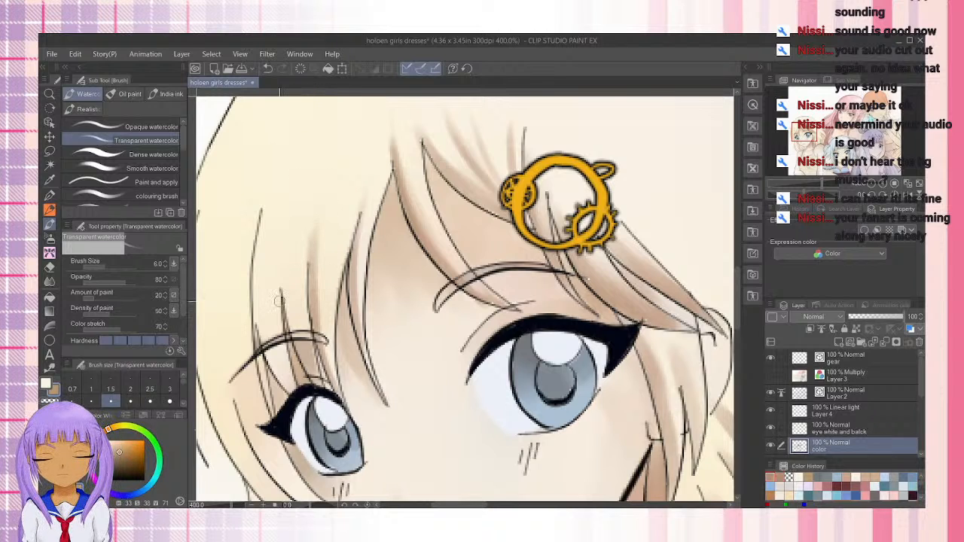
left_click_drag(280, 260, 301, 354)
left_click_drag(285, 284, 309, 371)
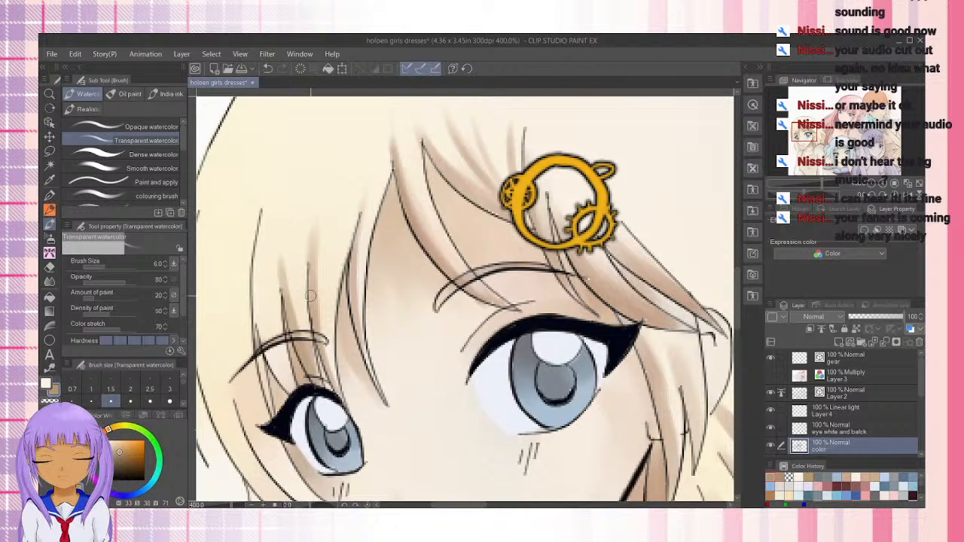
left_click_drag(317, 218, 328, 358)
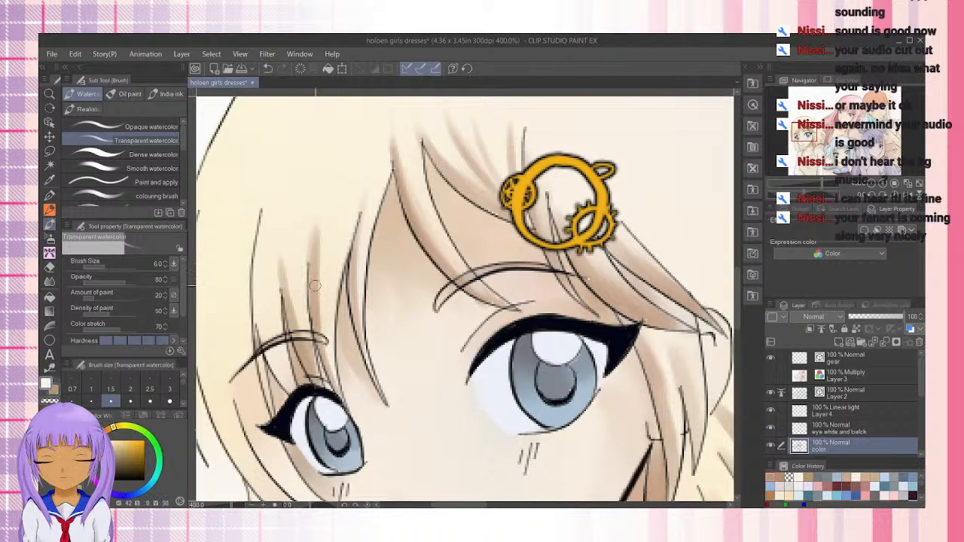
Blend the shadows of the bang strands above the smaller eye with the pale base color down to the eyelashes
left_click_drag(317, 219, 314, 290)
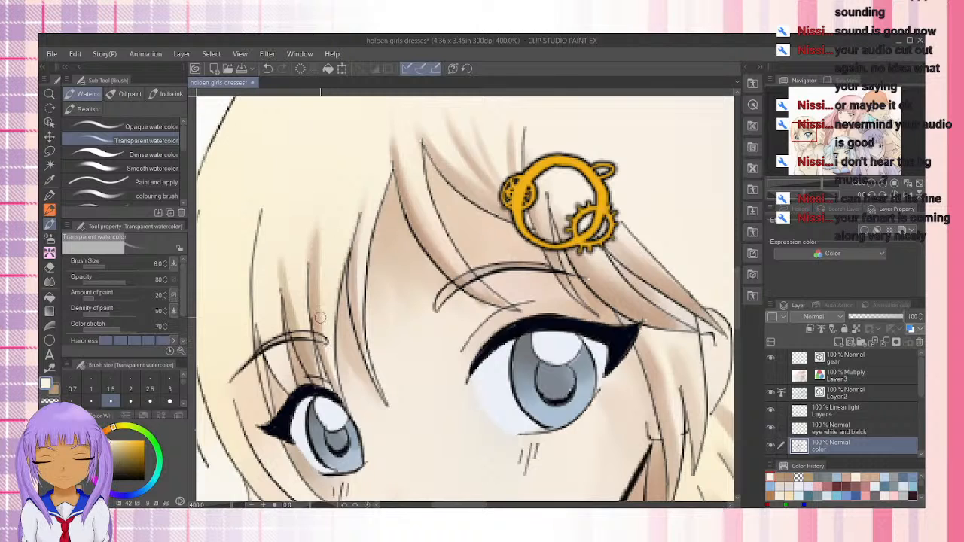
left_click_drag(318, 264, 327, 366)
left_click_drag(298, 310, 323, 381)
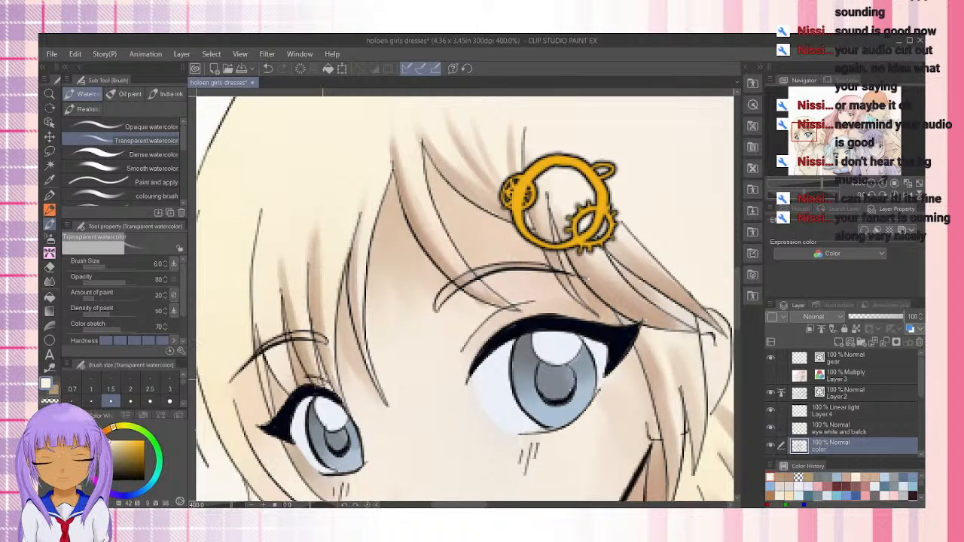
left_click_drag(304, 331, 316, 382)
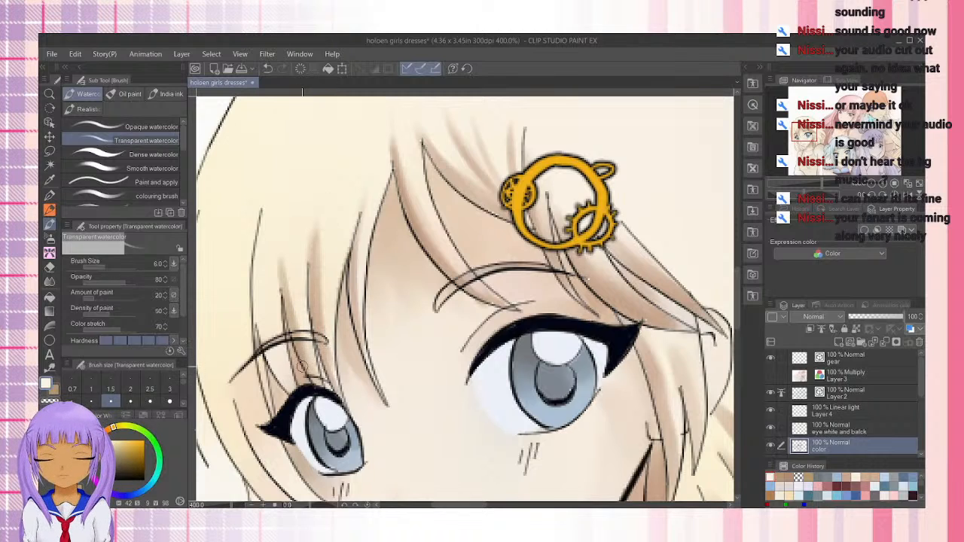
Switch back to brown and shade the long bang strand crossing the outer half of the smaller eye's eyebrow
key("x")
left_click_drag(252, 291, 289, 388)
left_click_drag(263, 329, 255, 239)
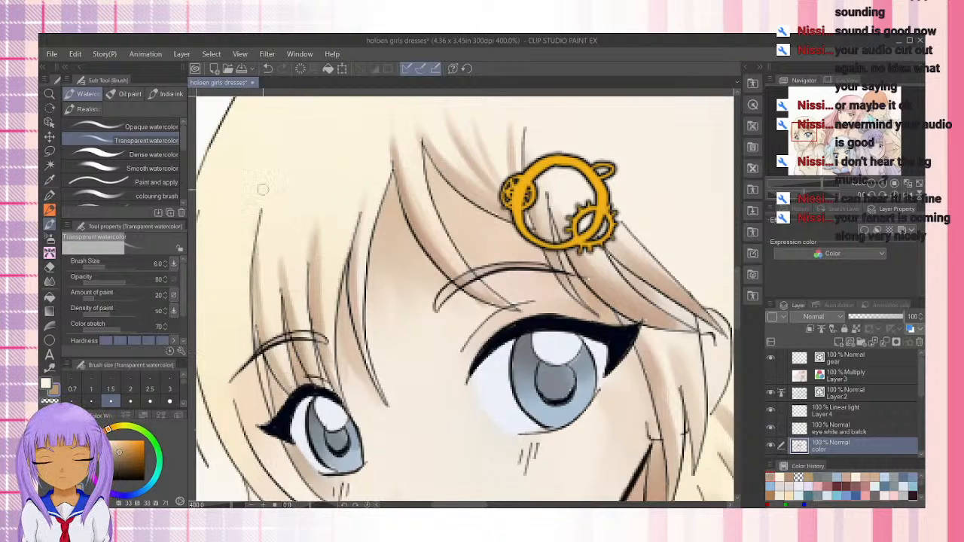
mouse_move(257, 307)
left_mouse_down()
mouse_move(275, 414)
mouse_move(262, 371)
mouse_move(290, 426)
left_mouse_up()
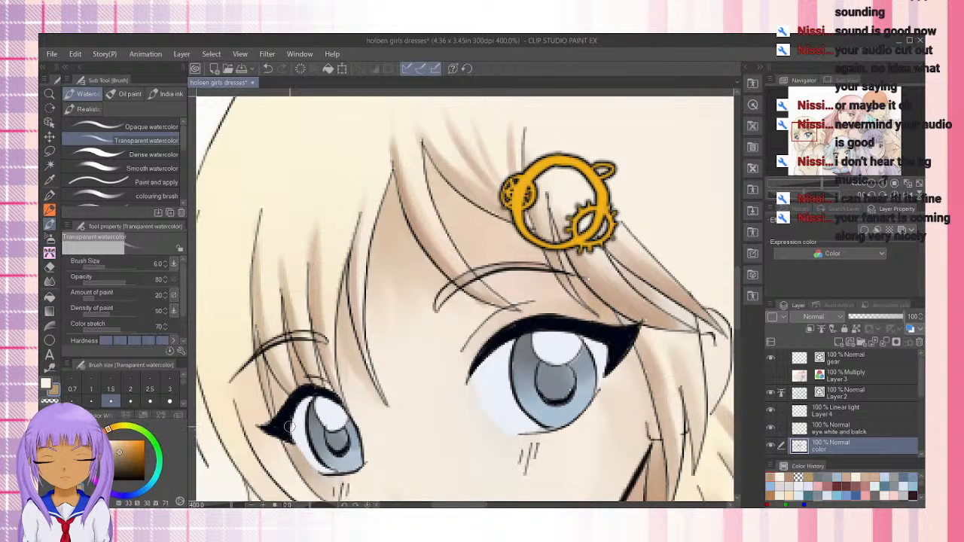
Shade the lock curving below the outer corner of the smaller eye in brown, undoing the last stroke
left_click_drag(349, 382, 395, 253)
mouse_move(276, 238)
left_mouse_down()
mouse_move(324, 342)
mouse_move(306, 317)
mouse_move(376, 381)
left_mouse_up()
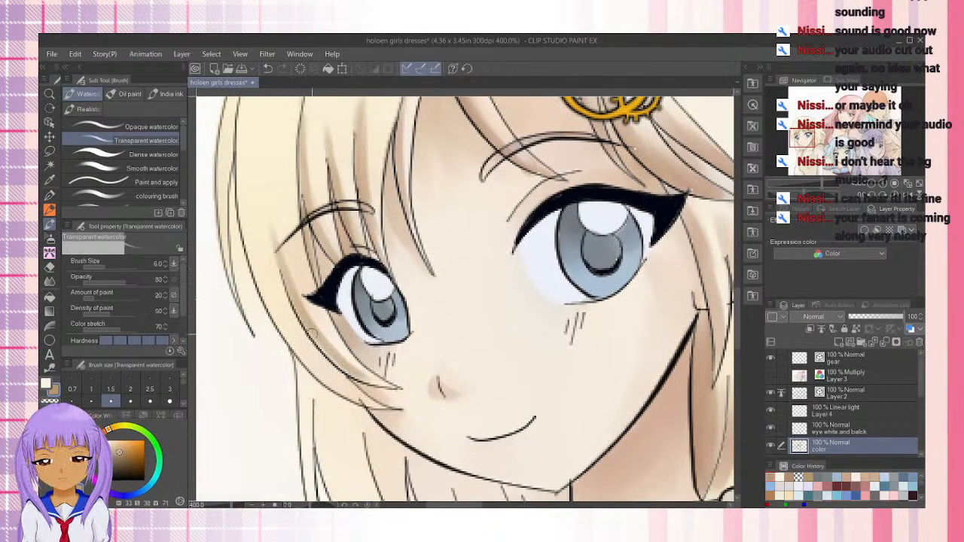
left_click_drag(312, 334, 366, 378)
left_click_drag(307, 304, 366, 367)
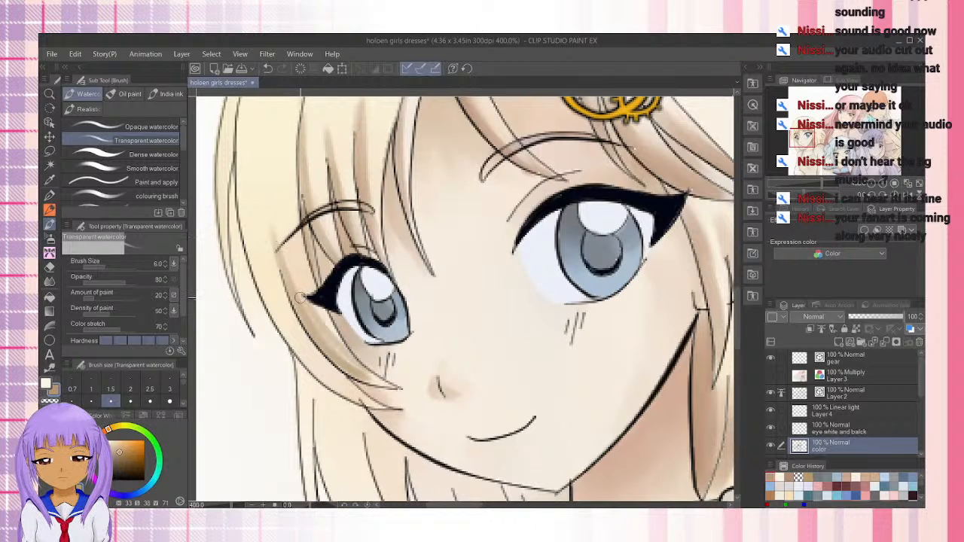
key("ctrl+z")
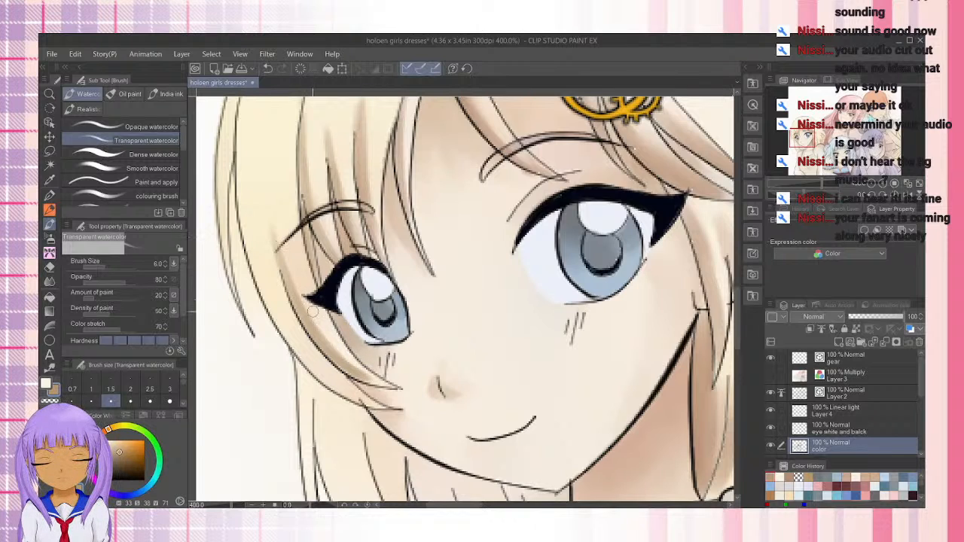
Shade the outer edge of the side lock in brown from beside the smaller eye down to its tip on the cheek
left_click_drag(241, 214, 284, 327)
left_click_drag(250, 252, 325, 377)
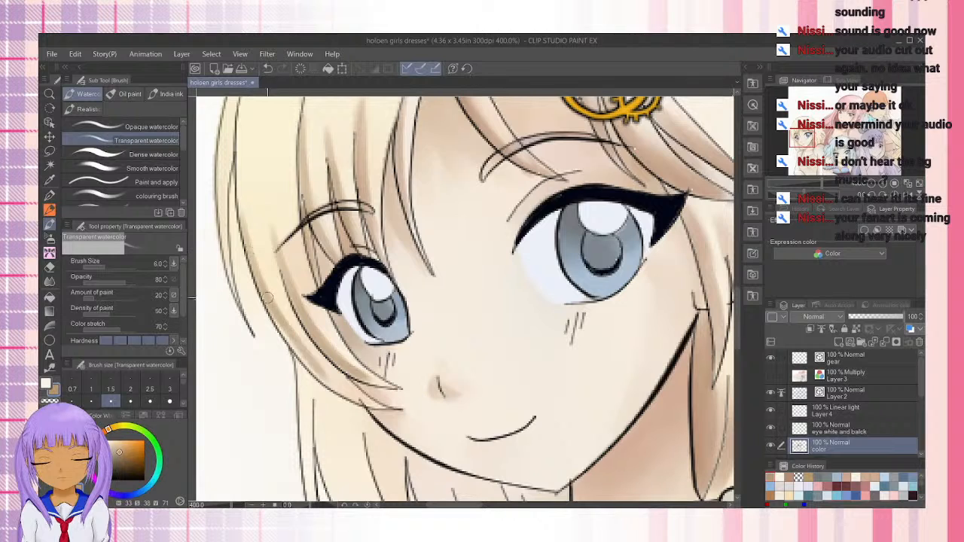
left_click_drag(279, 324, 369, 405)
left_click_drag(306, 343, 337, 386)
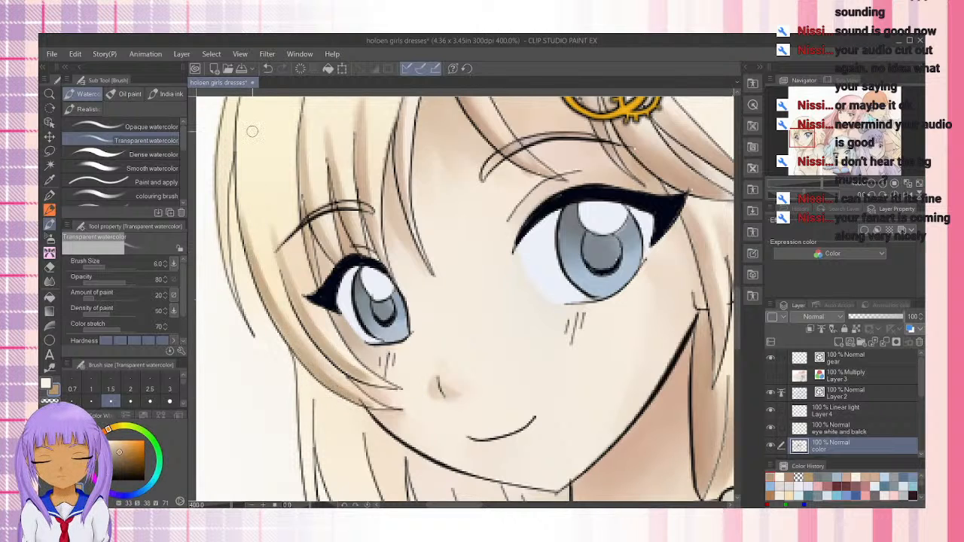
Shade the outermost contour of the hair beside the smaller eye in brown, from the side strand up toward the crown
left_click_drag(234, 173, 272, 284)
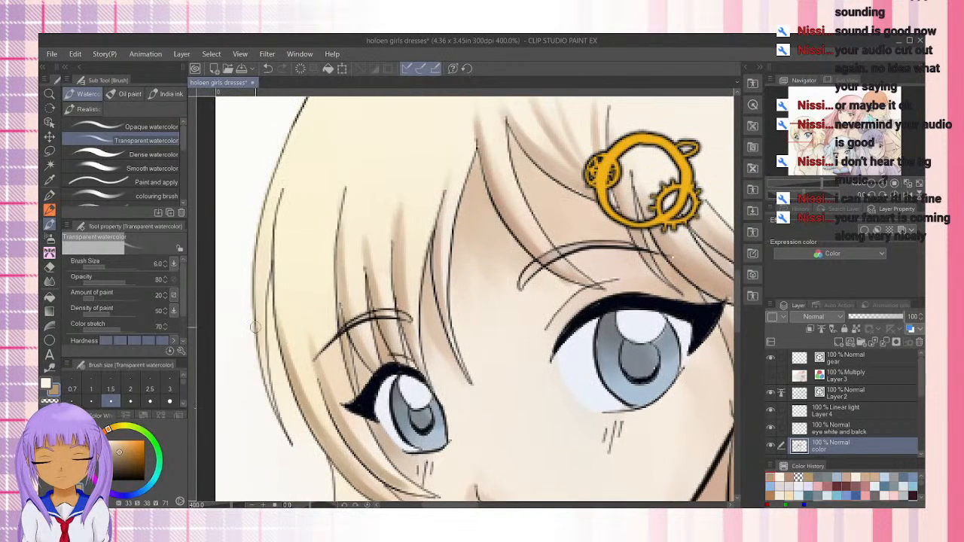
mouse_move(265, 375)
left_mouse_down()
mouse_move(255, 278)
mouse_move(263, 220)
left_mouse_up()
left_click_drag(255, 290, 284, 166)
left_click_drag(265, 228, 302, 130)
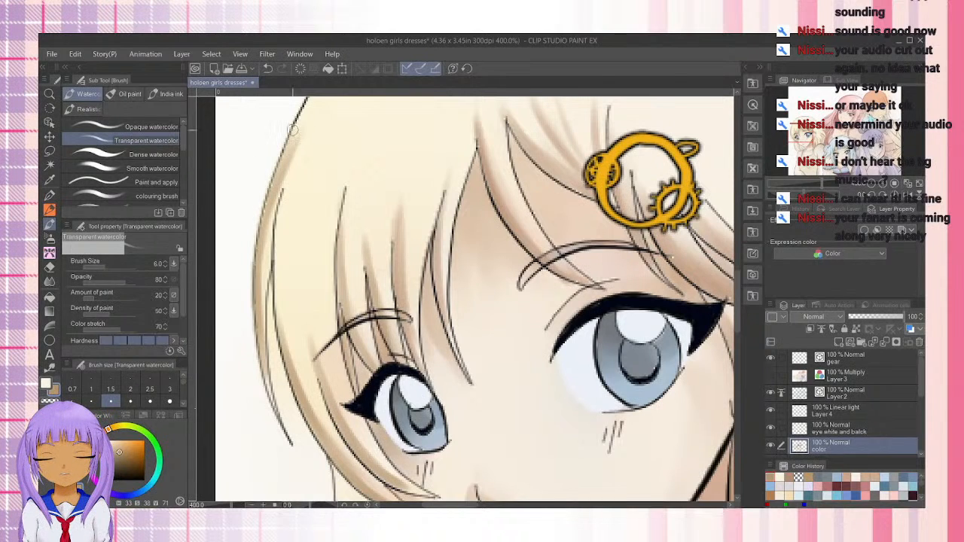
left_click_drag(304, 107, 266, 224)
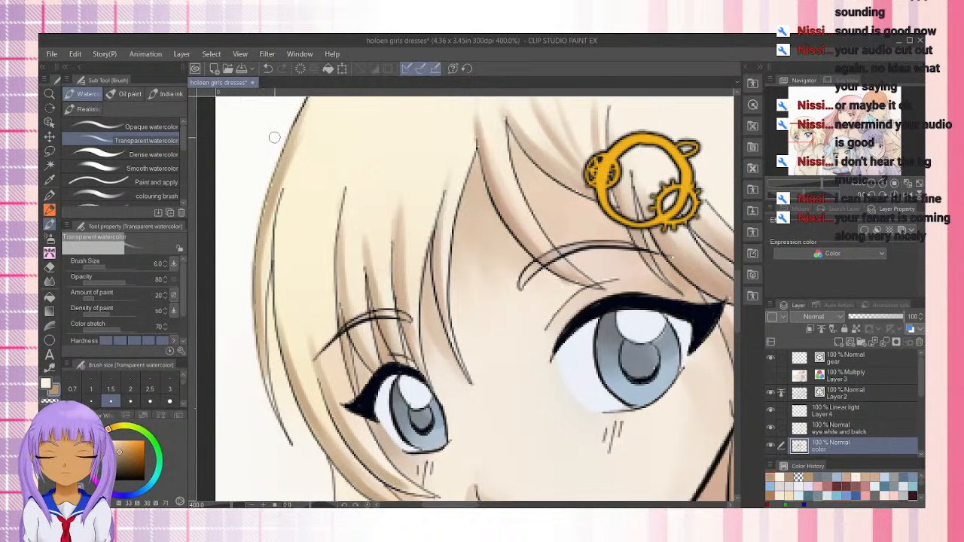
Try to soften the brown shadow on the outermost hair contour beside the smaller eye with pale yellow strokes, undoing them
key("x")
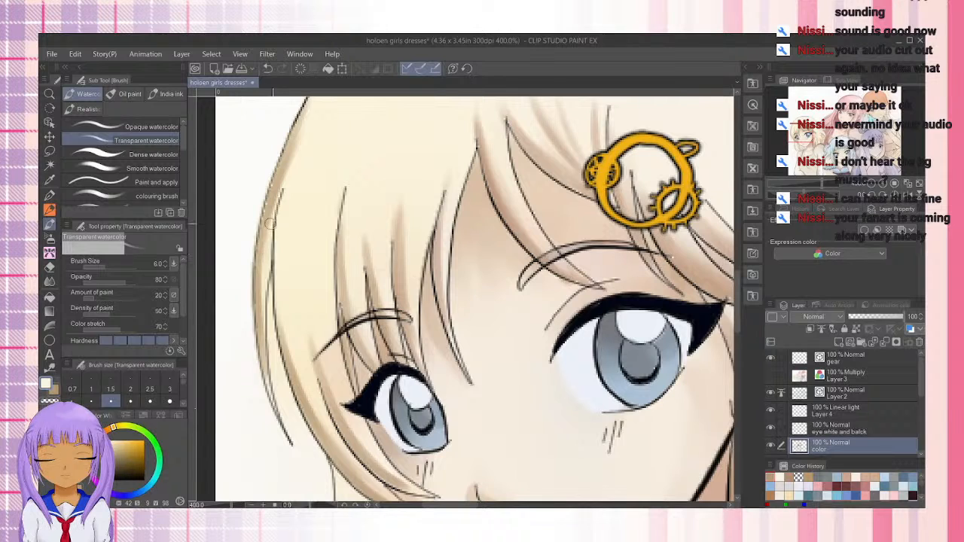
left_click_drag(271, 225, 305, 125)
left_click_drag(275, 251, 325, 113)
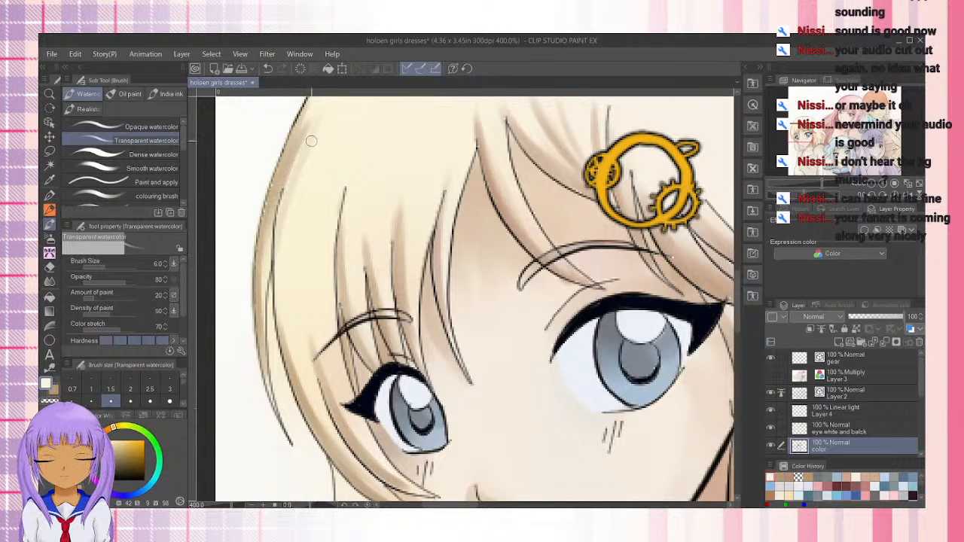
mouse_move(281, 261)
left_mouse_down()
mouse_move(293, 188)
mouse_move(320, 133)
left_mouse_up()
mouse_move(281, 251)
left_mouse_down()
mouse_move(316, 130)
mouse_move(330, 138)
left_mouse_up()
left_click_drag(308, 238, 331, 125)
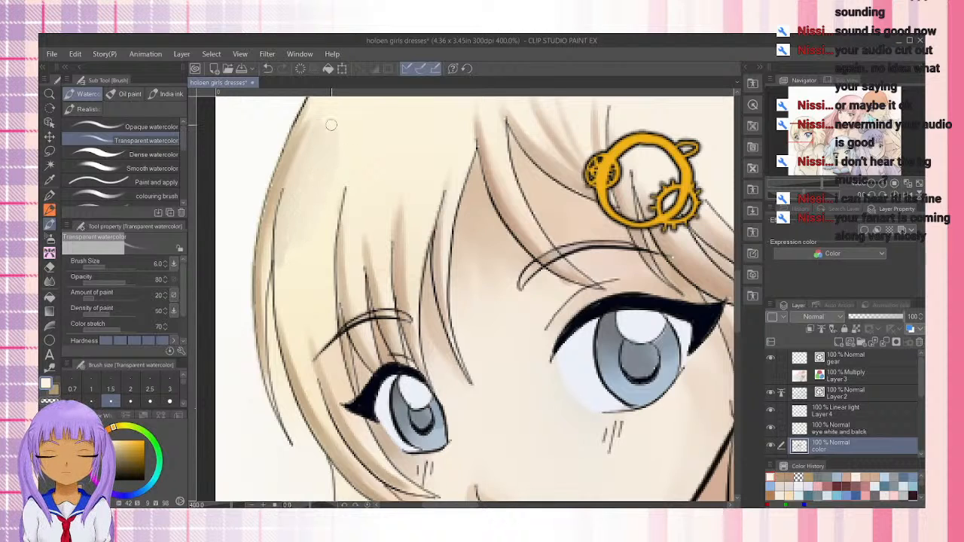
key("ctrl+z")
key("ctrl+z")
key("ctrl+z")
key("ctrl+z")
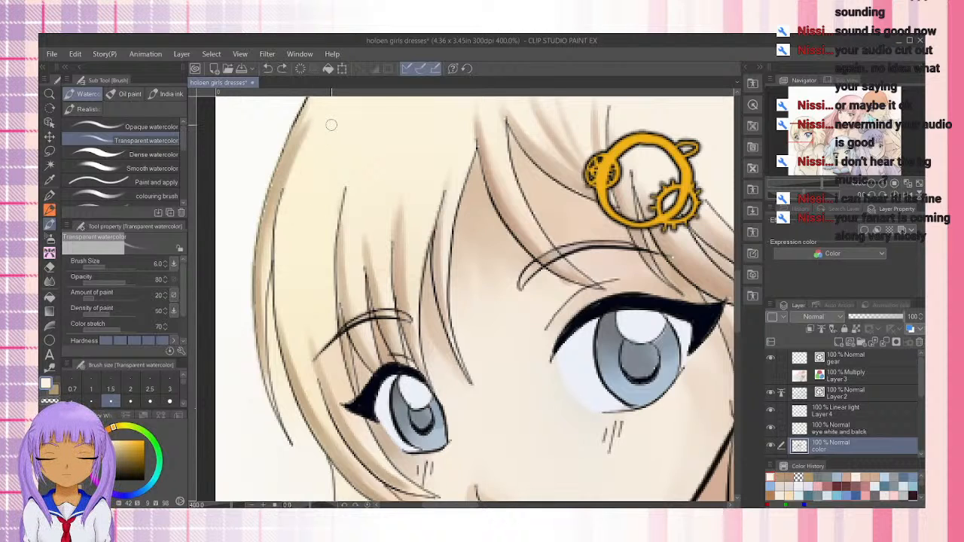
left_click_drag(274, 225, 307, 101)
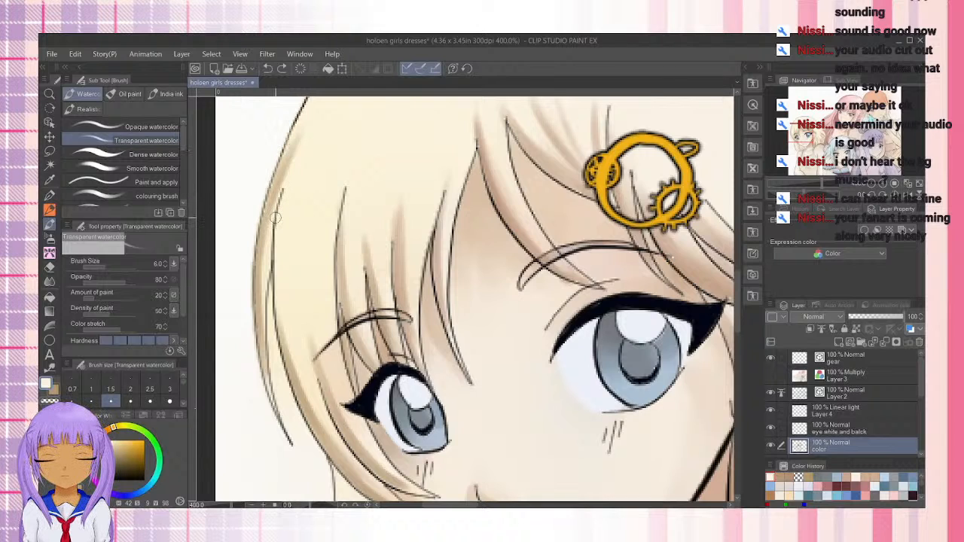
key("ctrl+z")
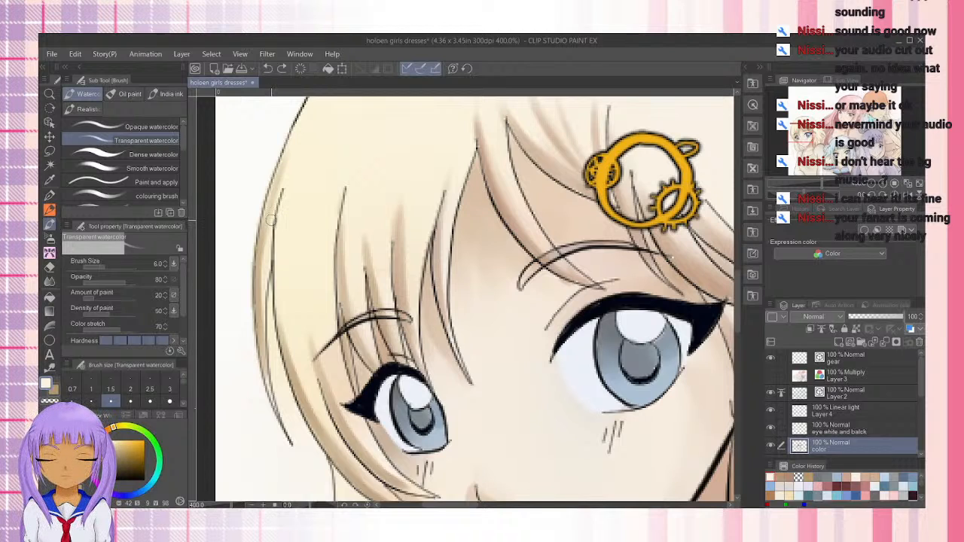
Repaint the brown shadow along the outer hair contour above the smaller eye, extending it above the start of the side strand
left_click_drag(305, 104, 265, 223)
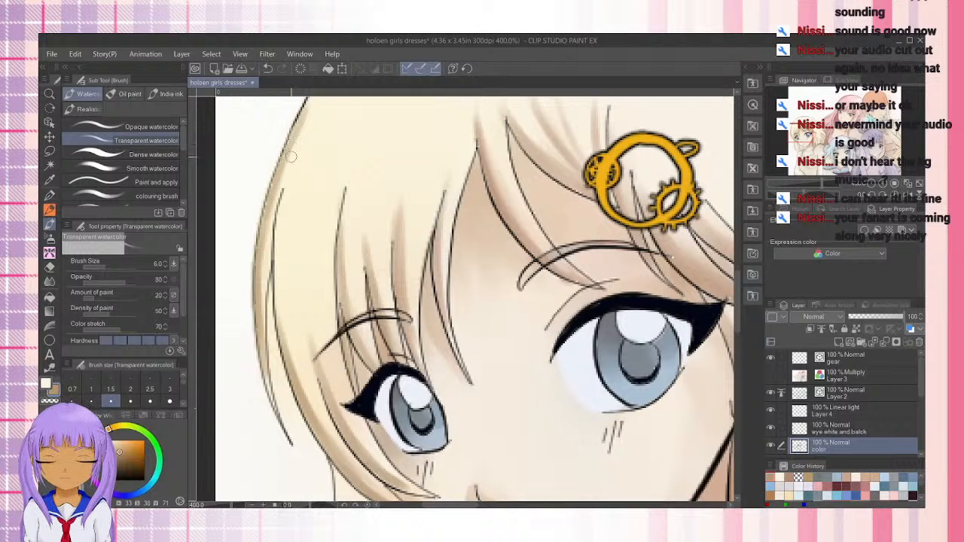
left_click_drag(309, 148, 277, 252)
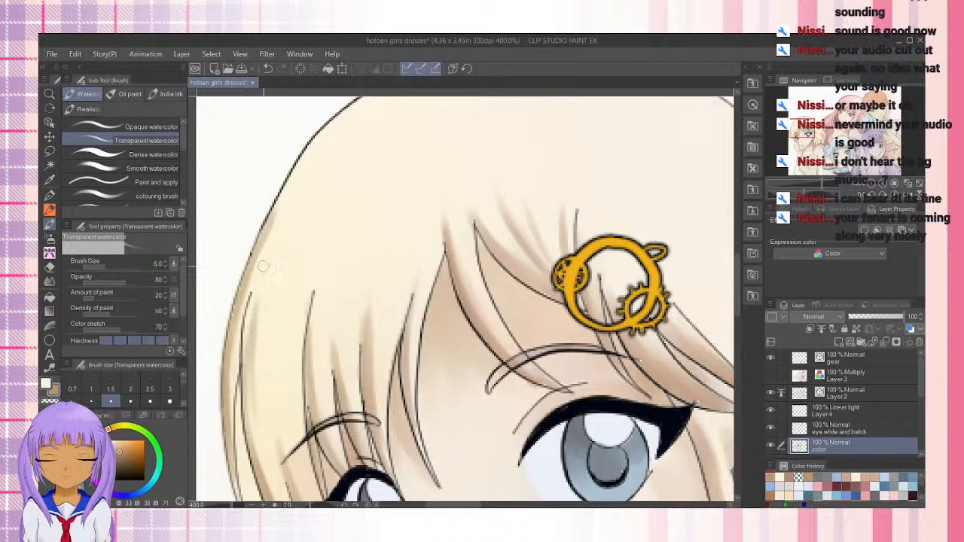
mouse_move(263, 266)
left_mouse_down()
mouse_move(270, 245)
mouse_move(246, 323)
mouse_move(254, 293)
left_mouse_up()
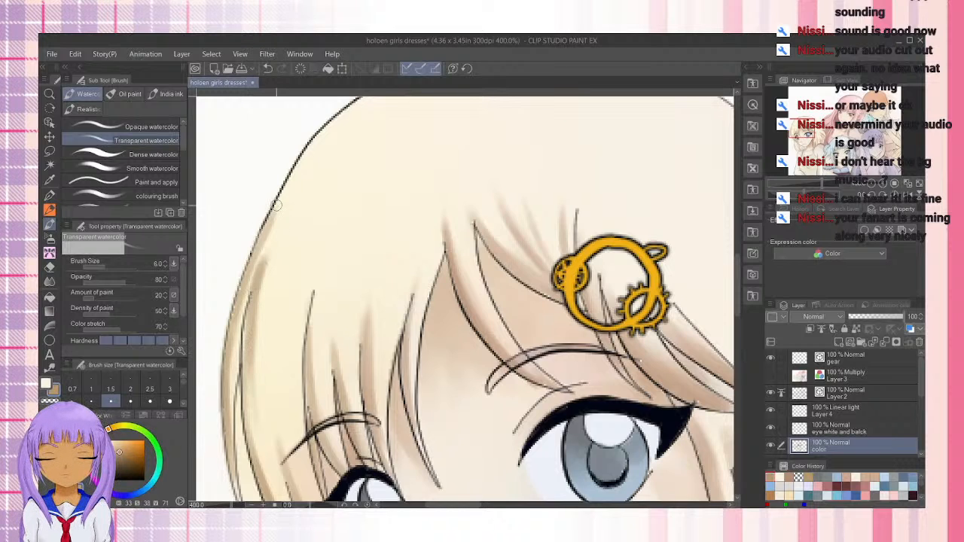
left_click_drag(371, 178, 373, 209)
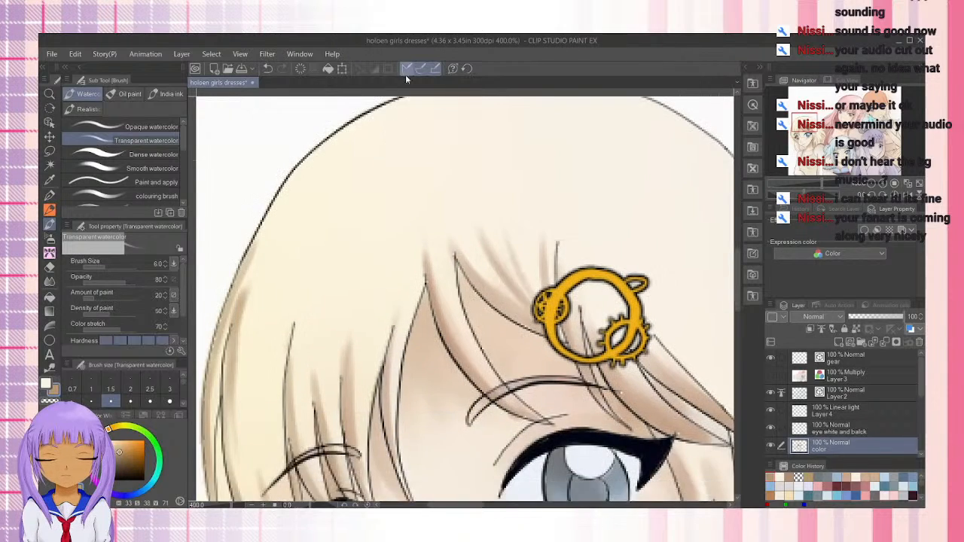
Shade the short hair locks behind the chin in brown, starting from the one next to the neck
left_click_drag(378, 305, 402, 138)
left_click_drag(348, 432, 331, 204)
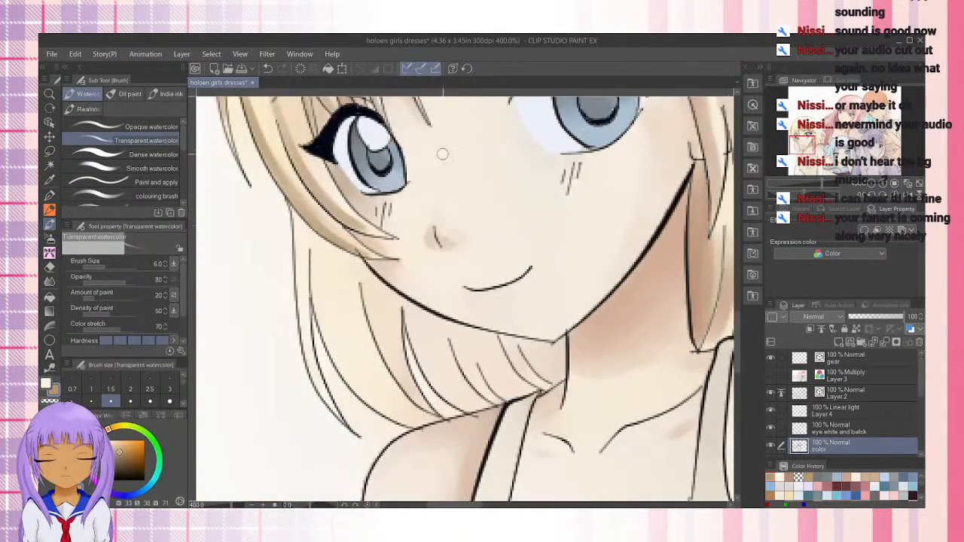
mouse_move(532, 362)
left_mouse_down()
mouse_move(527, 371)
mouse_move(546, 376)
mouse_move(565, 365)
mouse_move(558, 377)
mouse_move(548, 347)
mouse_move(539, 369)
mouse_move(531, 343)
mouse_move(561, 348)
mouse_move(559, 370)
left_mouse_up()
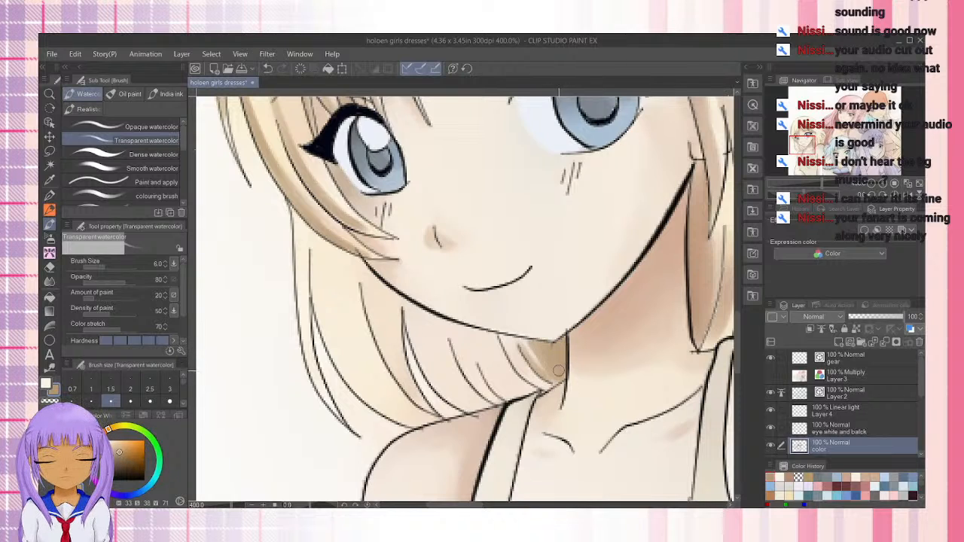
left_click_drag(503, 336, 548, 392)
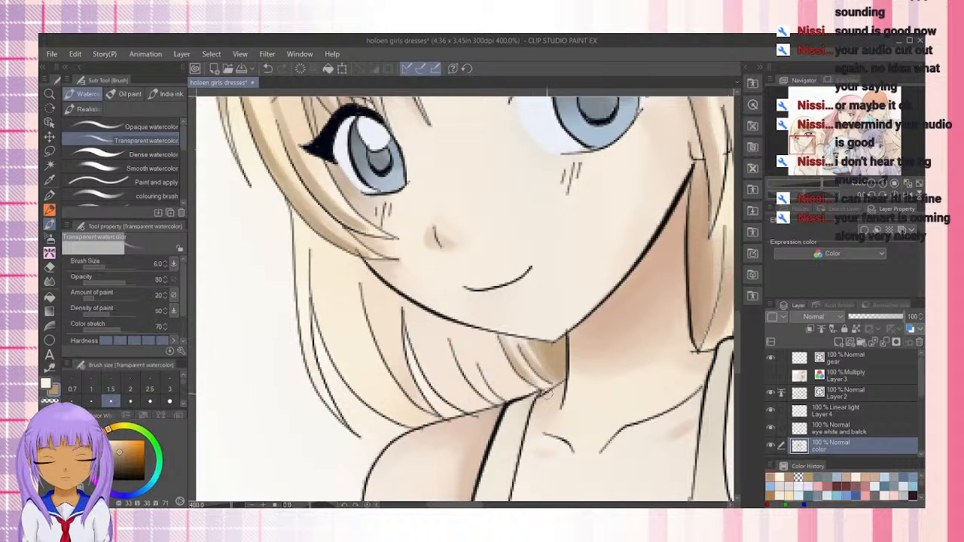
mouse_move(475, 346)
left_mouse_down()
mouse_move(509, 403)
mouse_move(483, 331)
mouse_move(457, 348)
mouse_move(482, 388)
mouse_move(405, 320)
mouse_move(447, 365)
mouse_move(406, 303)
mouse_move(427, 367)
mouse_move(475, 410)
left_mouse_up()
Enlarge the brush to 10 and deepen the brown shadows on the locks under the jaw above the shoulder strap
key("bracketright")
key("bracketright")
key("bracketright")
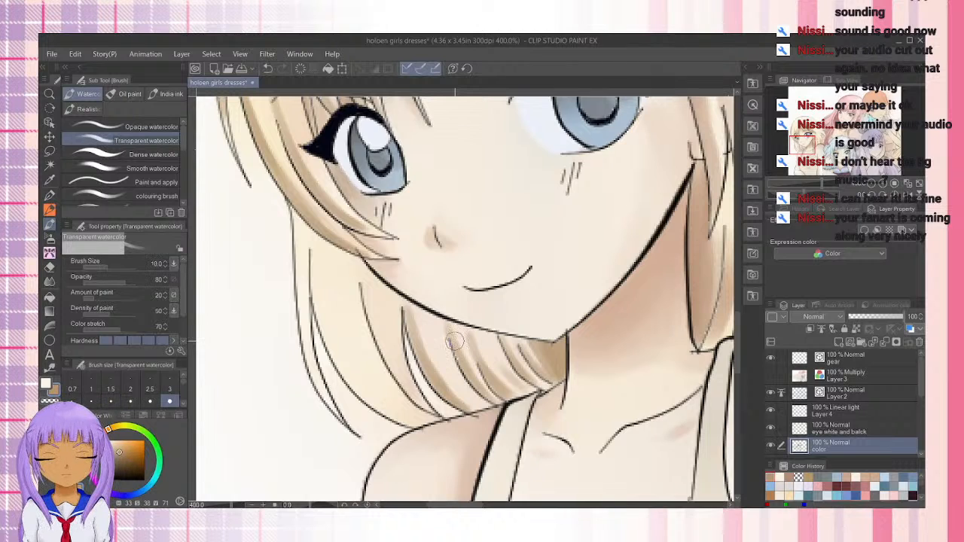
mouse_move(427, 350)
left_mouse_down()
mouse_move(483, 421)
mouse_move(430, 342)
mouse_move(480, 408)
left_mouse_up()
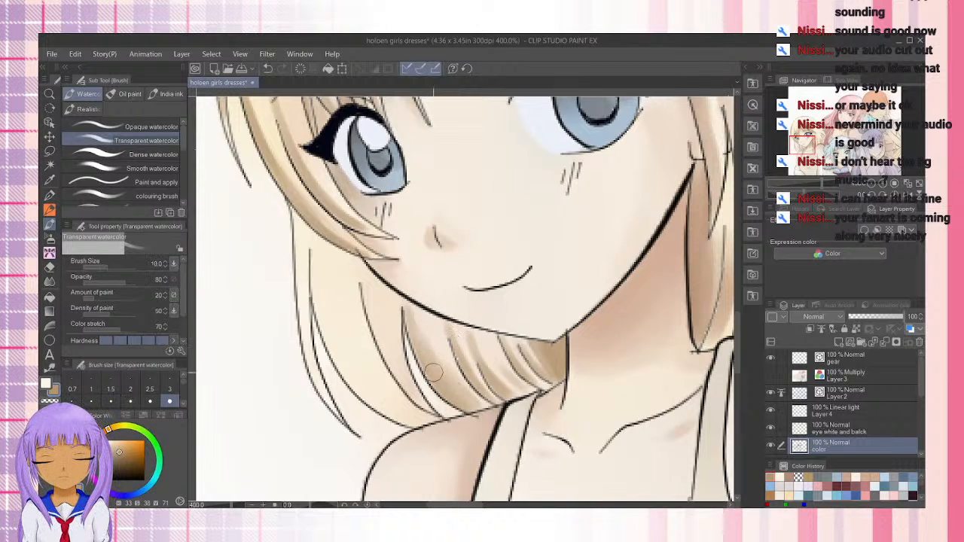
Shade the long lock curving from the cheek's edge down to the shoulder in brown along its outer line
left_click_drag(359, 278, 407, 386)
left_click_drag(367, 305, 429, 411)
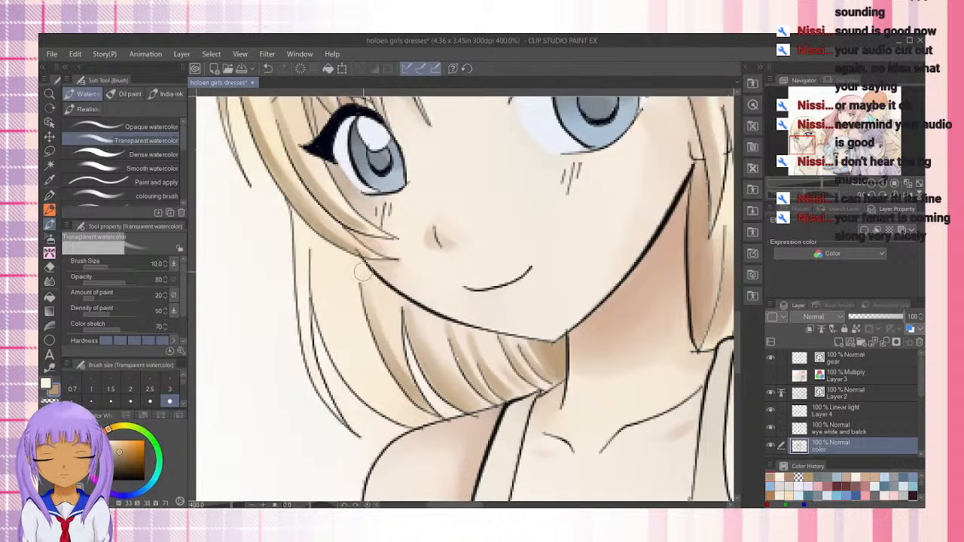
mouse_move(362, 279)
left_mouse_down()
mouse_move(381, 388)
mouse_move(414, 423)
left_mouse_up()
Shade the outer edge of the wide back lock in brown, from beside the cheek down to its tip above the shoulder
mouse_move(338, 360)
left_mouse_down()
mouse_move(402, 417)
mouse_move(320, 306)
mouse_move(351, 373)
mouse_move(310, 276)
left_mouse_up()
left_click_drag(320, 312, 315, 247)
left_click_drag(318, 290, 412, 416)
left_click_drag(357, 365, 414, 419)
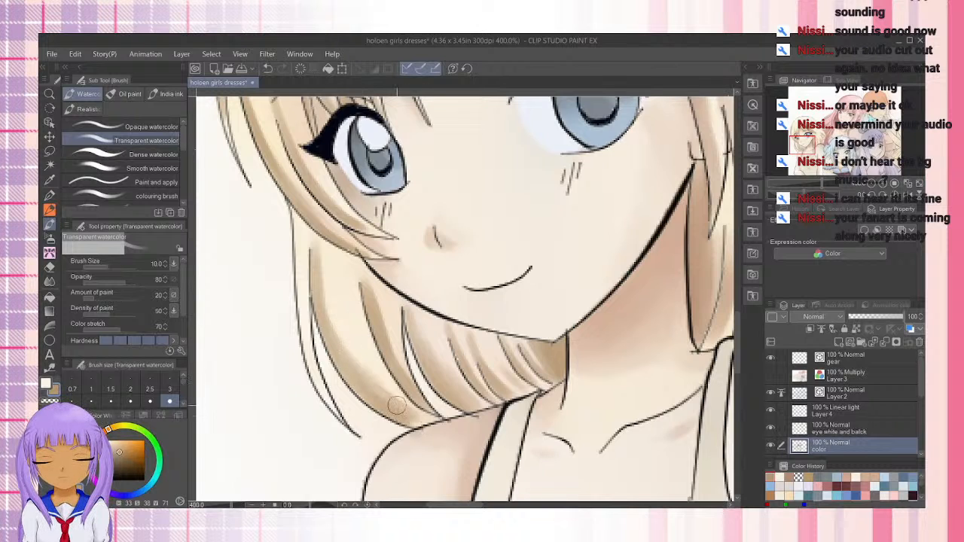
Try to blend the upper part of the wide back lock with pale yellow strokes, undoing them
key("x")
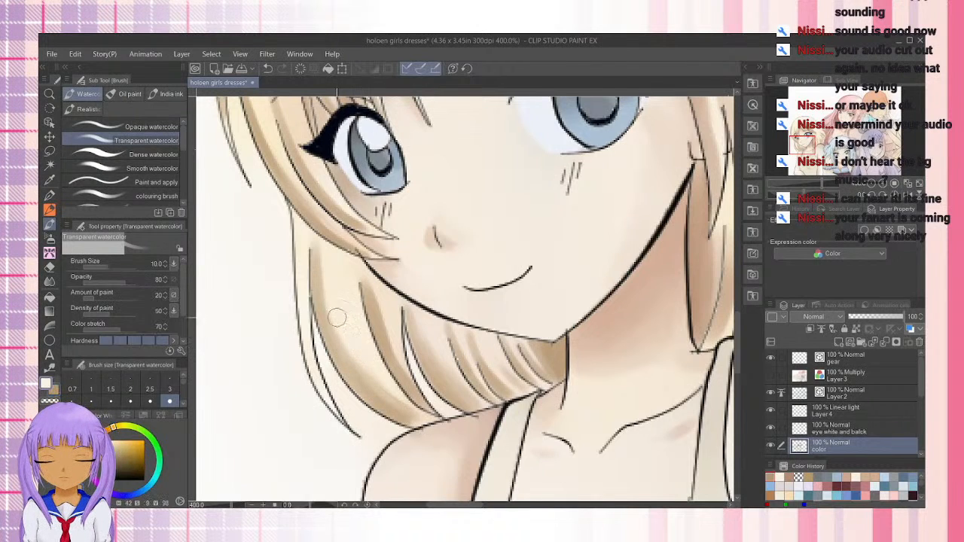
left_click_drag(319, 259, 392, 384)
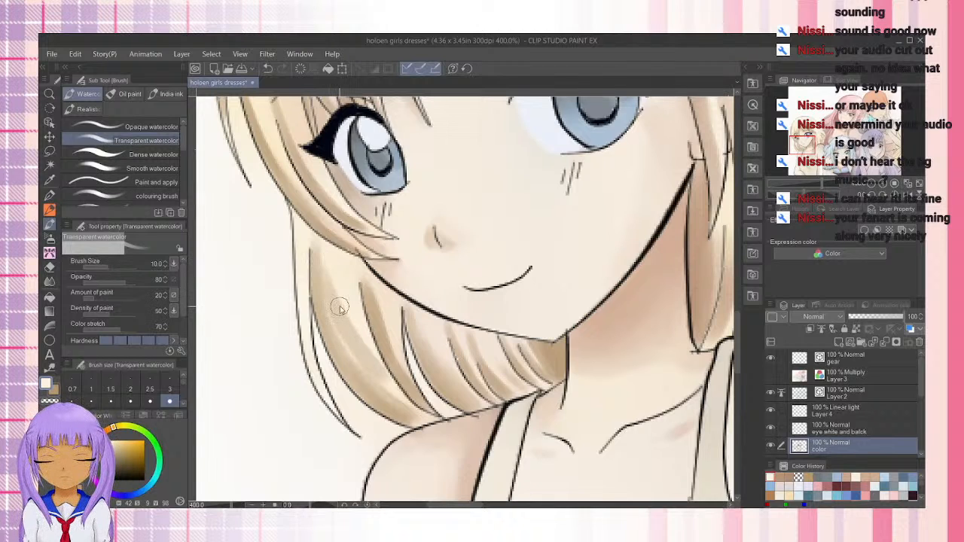
key("ctrl+z")
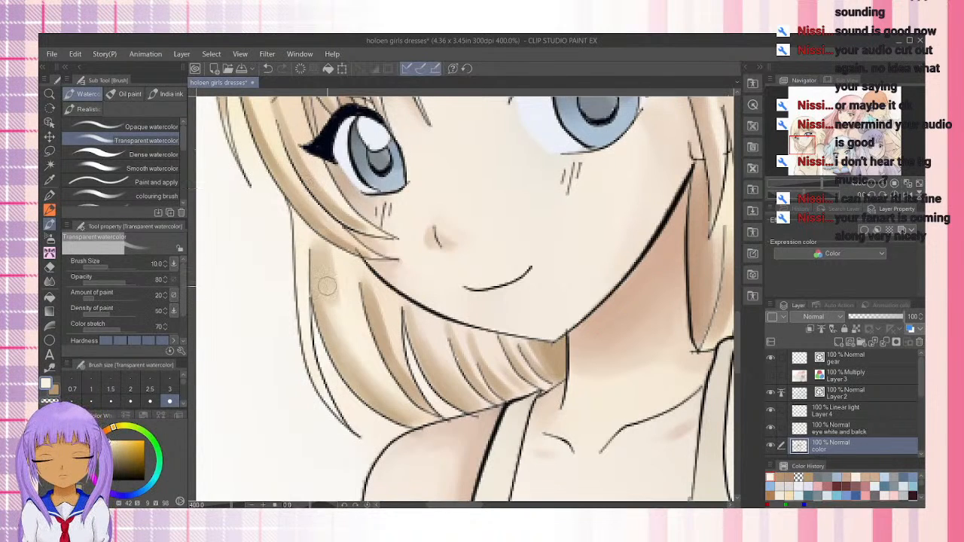
key("ctrl+z")
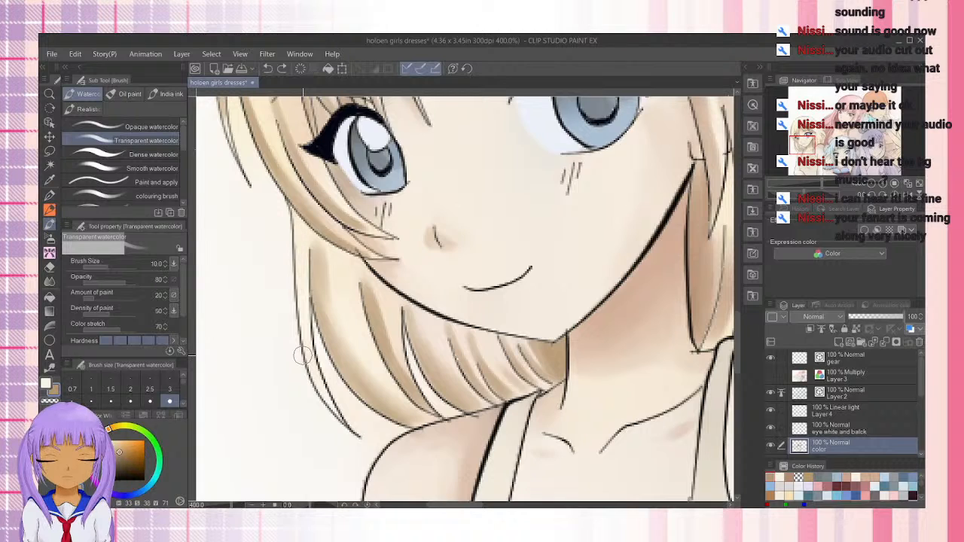
Reduce the brush size to 7 and shade the thin outermost back strand in brown, undoing the last pale yellow stroke
key("bracketleft")
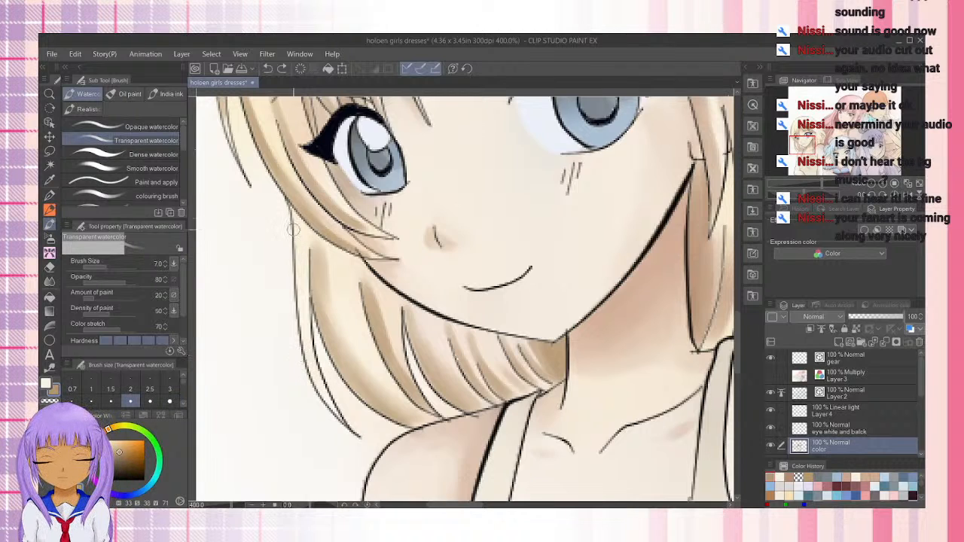
mouse_move(294, 230)
left_mouse_down()
mouse_move(312, 372)
mouse_move(299, 321)
mouse_move(324, 406)
mouse_move(318, 388)
mouse_move(344, 432)
left_mouse_up()
left_click_drag(298, 293, 299, 220)
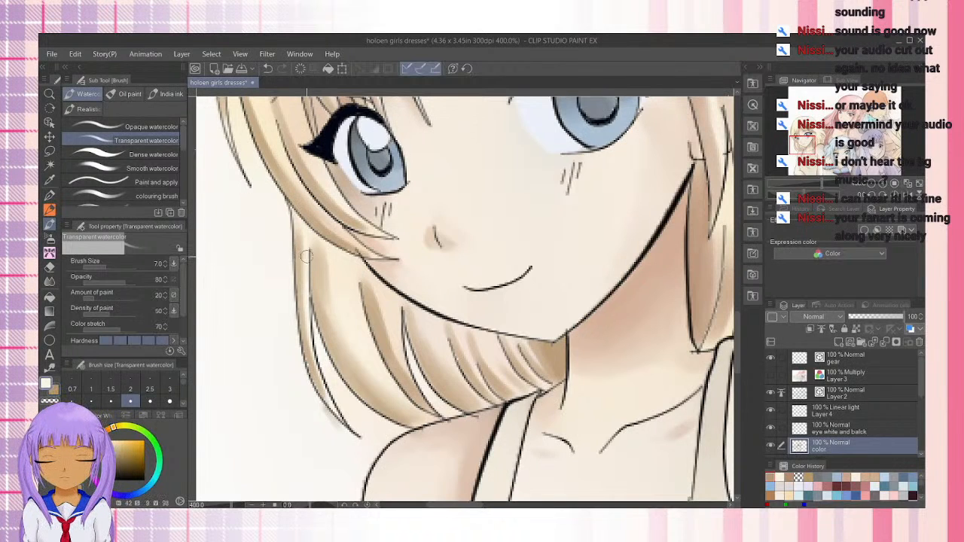
left_click_drag(308, 227, 304, 291)
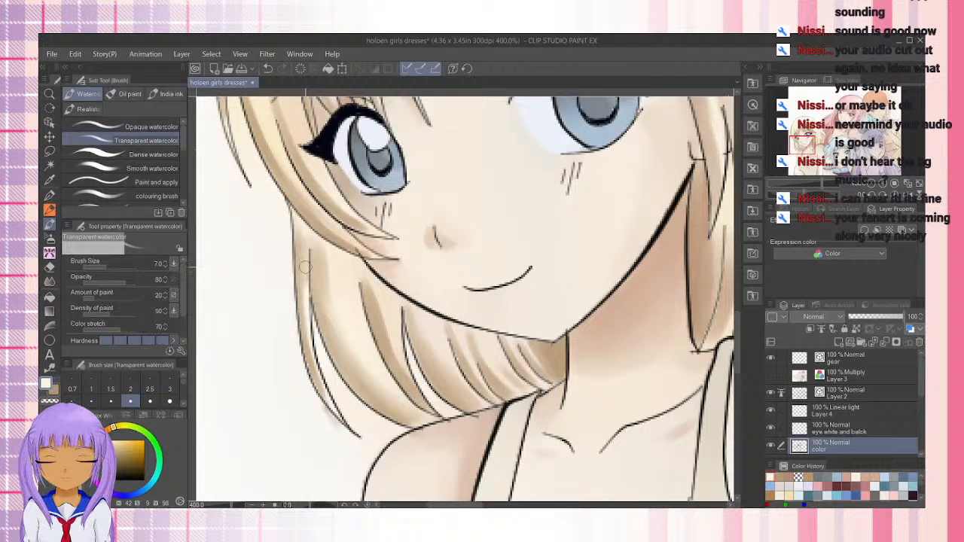
key("ctrl+z")
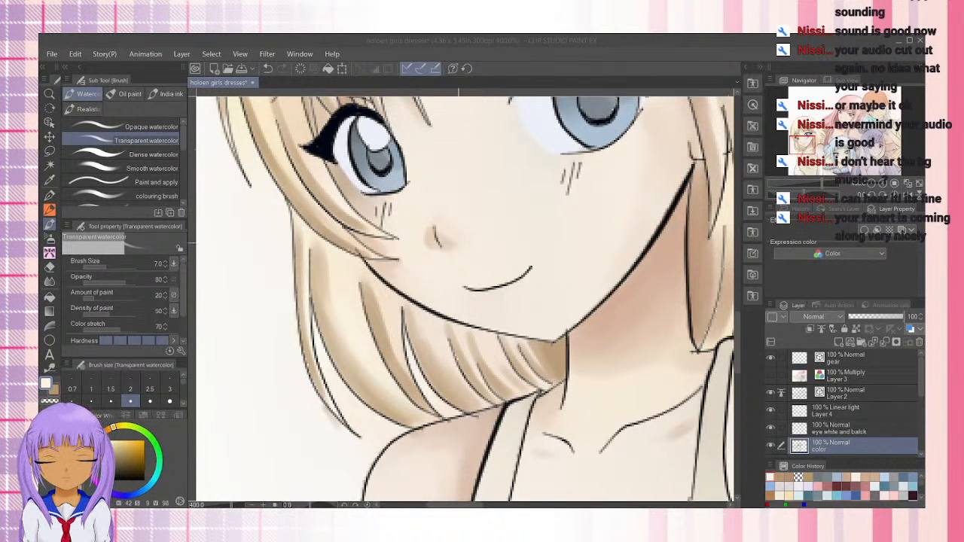
Examine the blonde girl's shading from the bangs and face down to the shoulders and dress
left_click(503, 99)
left_click_drag(503, 202, 442, 381)
mouse_move(400, 198)
left_mouse_down()
mouse_move(377, 397)
mouse_move(531, 243)
left_mouse_up()
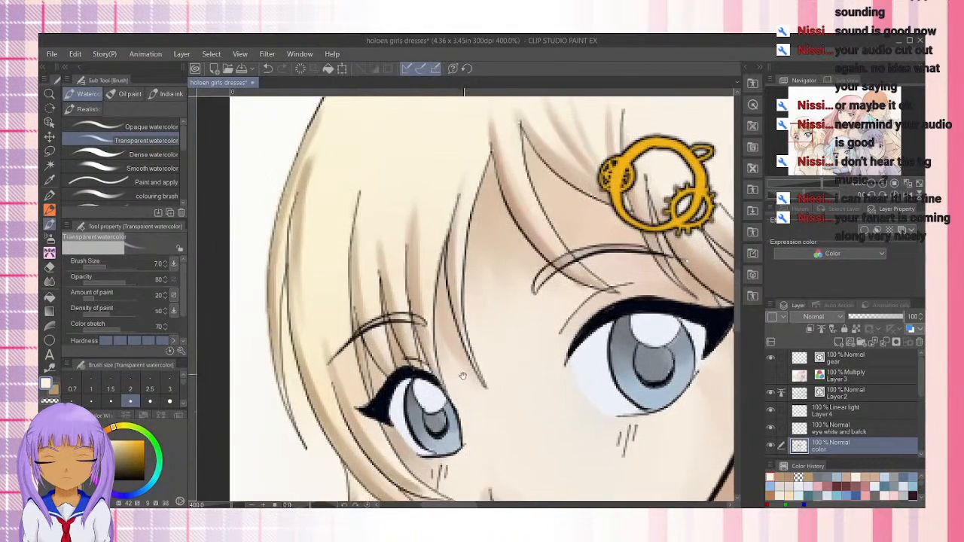
left_click_drag(463, 377, 417, 273)
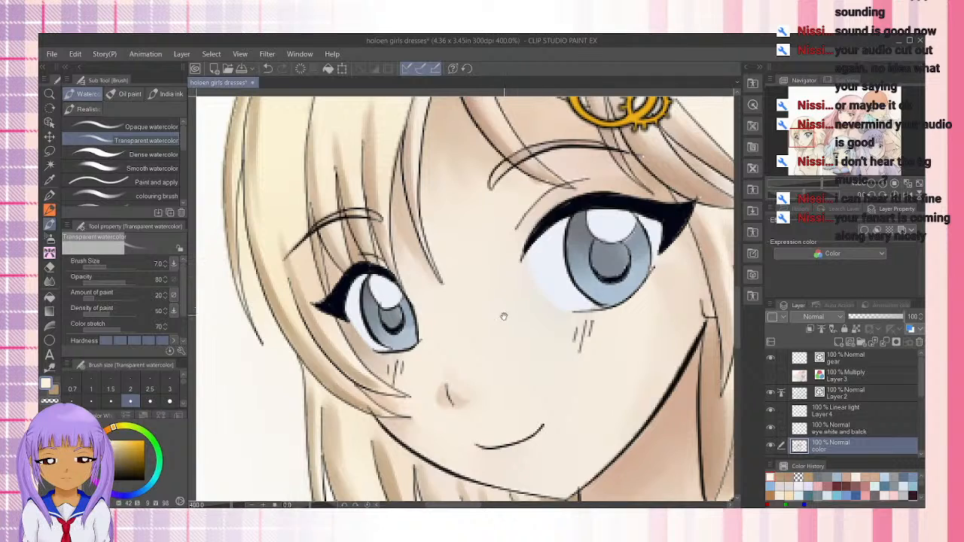
left_click_drag(500, 381, 493, 256)
left_click_drag(501, 361, 507, 205)
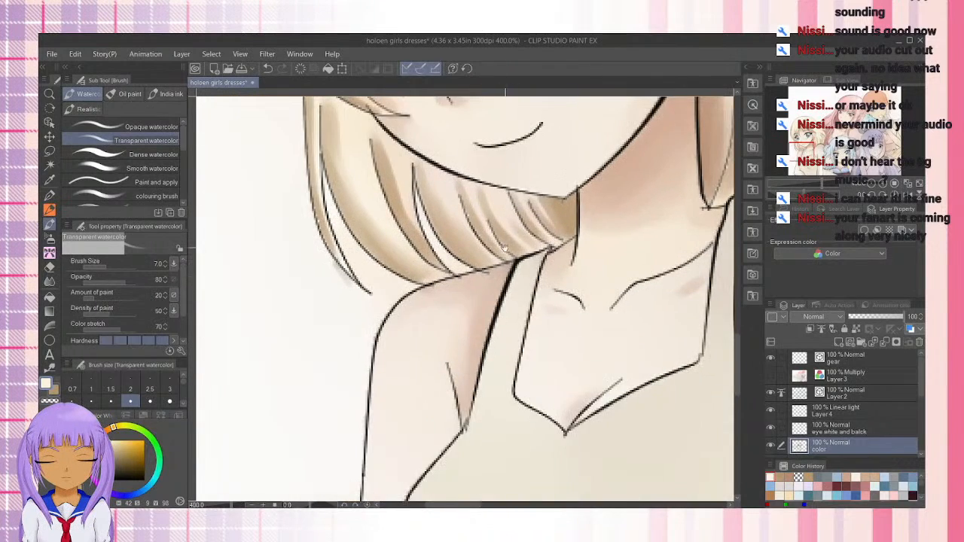
mouse_move(505, 248)
left_mouse_down()
mouse_move(459, 444)
mouse_move(507, 232)
left_mouse_up()
left_click_drag(490, 460, 516, 264)
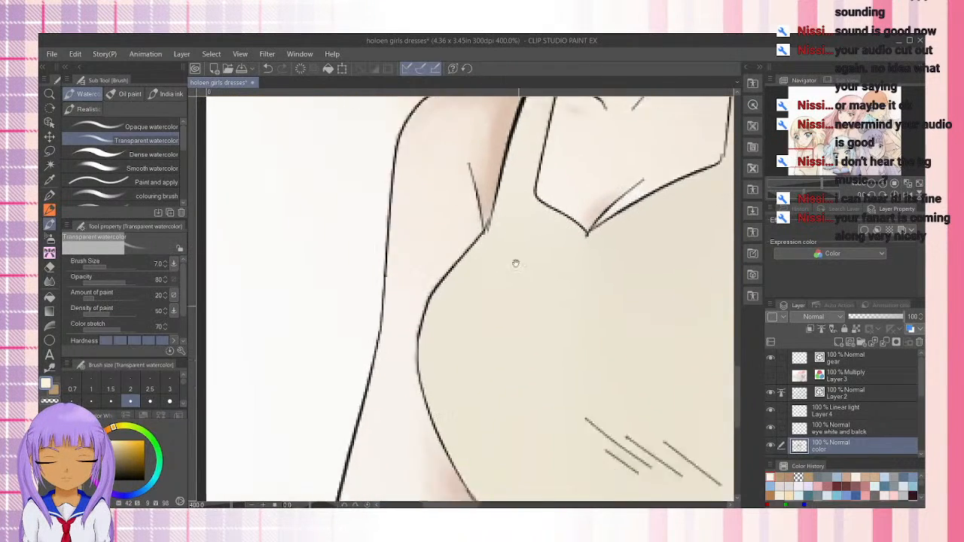
left_click_drag(534, 495, 523, 309)
left_click_drag(519, 252, 458, 499)
left_click_drag(517, 325, 463, 449)
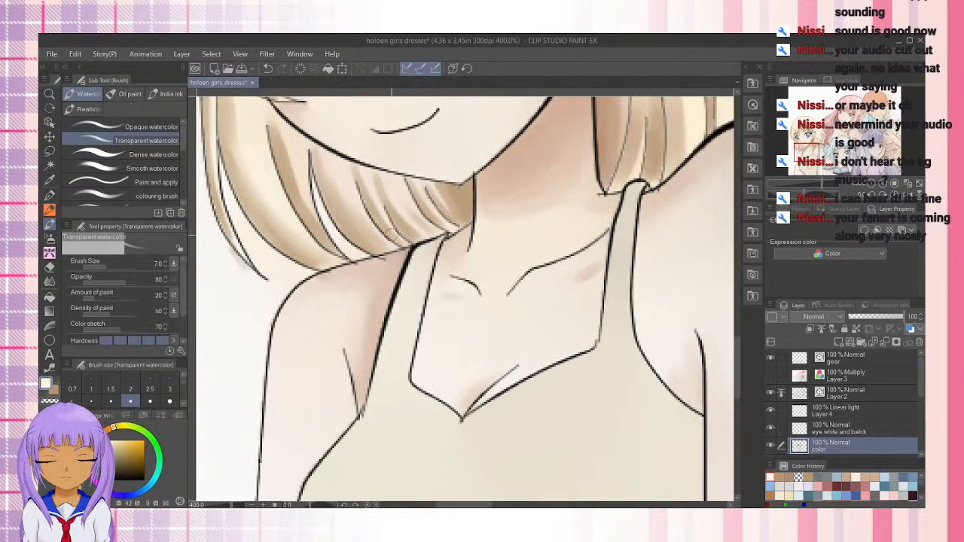
Sample the skin shadow color under the blonde girl's jaw with the Eyedropper
left_click(50, 180)
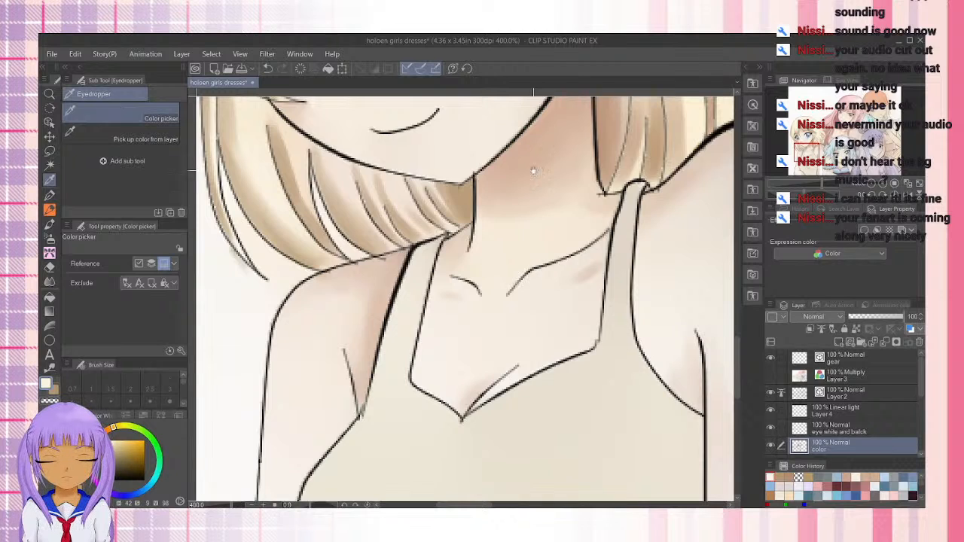
left_click_drag(536, 172, 418, 368)
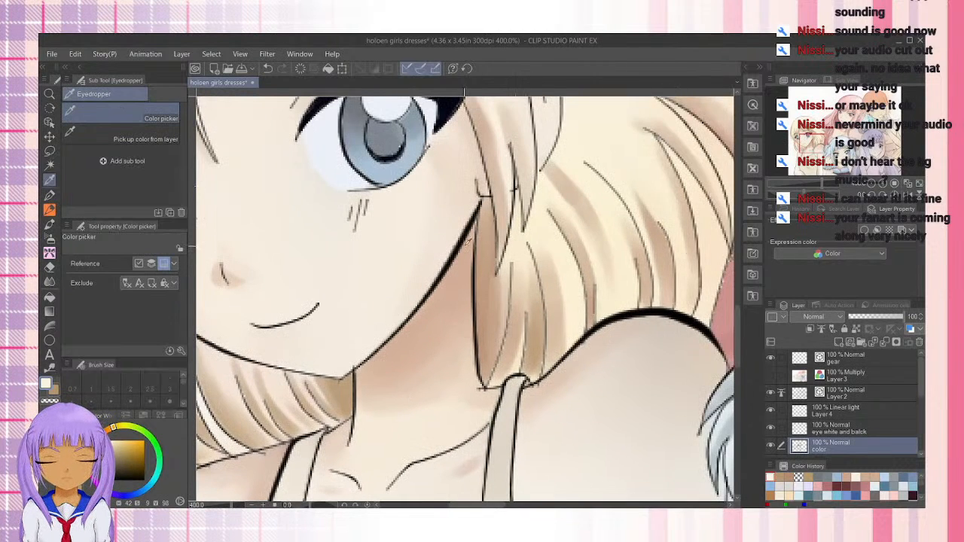
left_click(469, 244)
Sample the darker skin shadow color beside the white-haired girl's blue-tipped side hair
left_click_drag(281, 390, 485, 207)
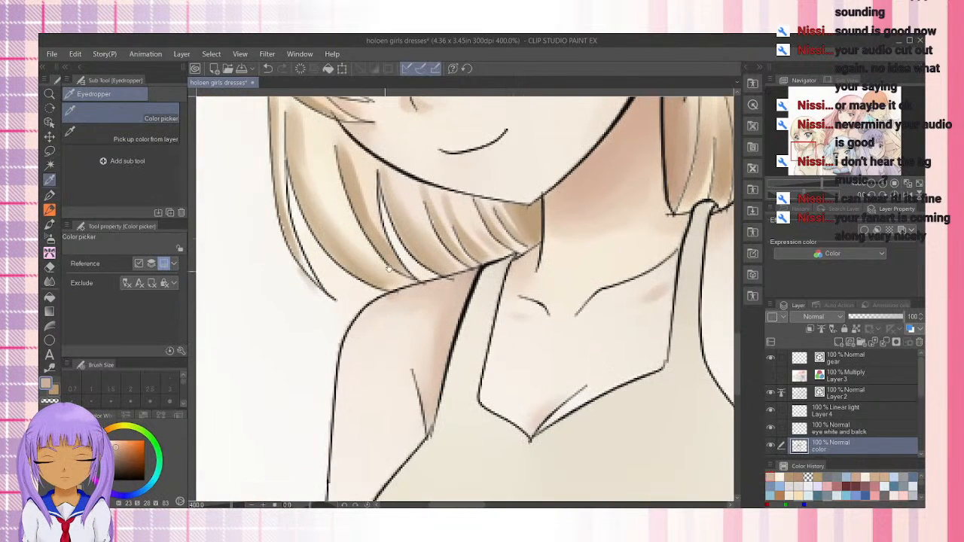
left_click_drag(445, 158, 324, 462)
left_click_drag(621, 303, 283, 198)
left_click_drag(575, 299, 328, 151)
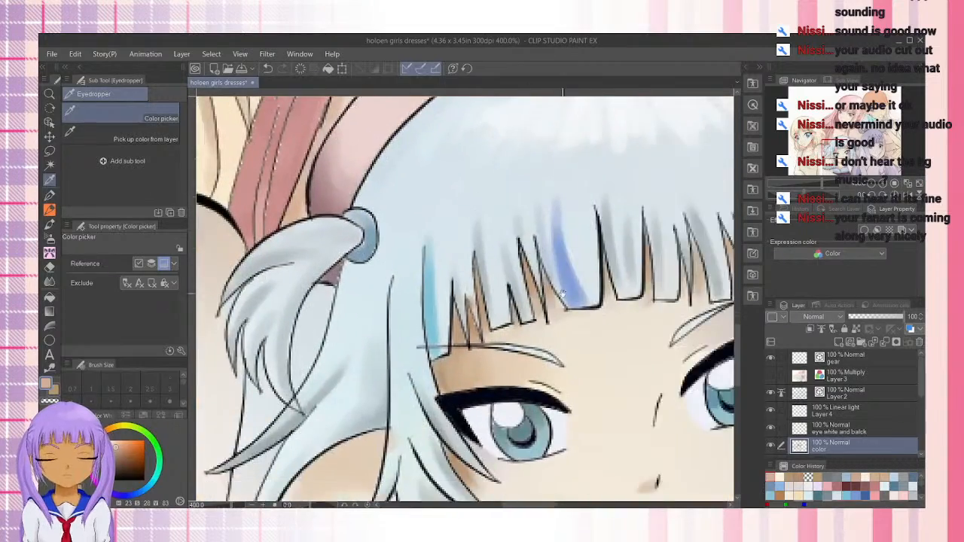
left_click_drag(564, 392, 418, 174)
left_click_drag(645, 350, 603, 314)
left_click(672, 290)
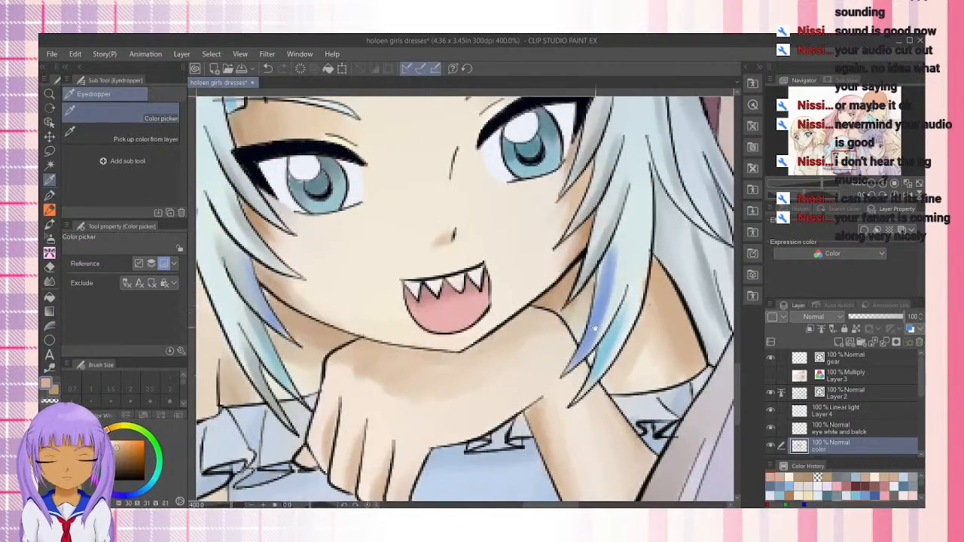
Sample the skin shadow color near the white-haired girl's mouth and return to the Transparent watercolor brush at the blonde girl's shoulder
left_click_drag(327, 286, 659, 253)
left_click_drag(361, 296, 238, 313)
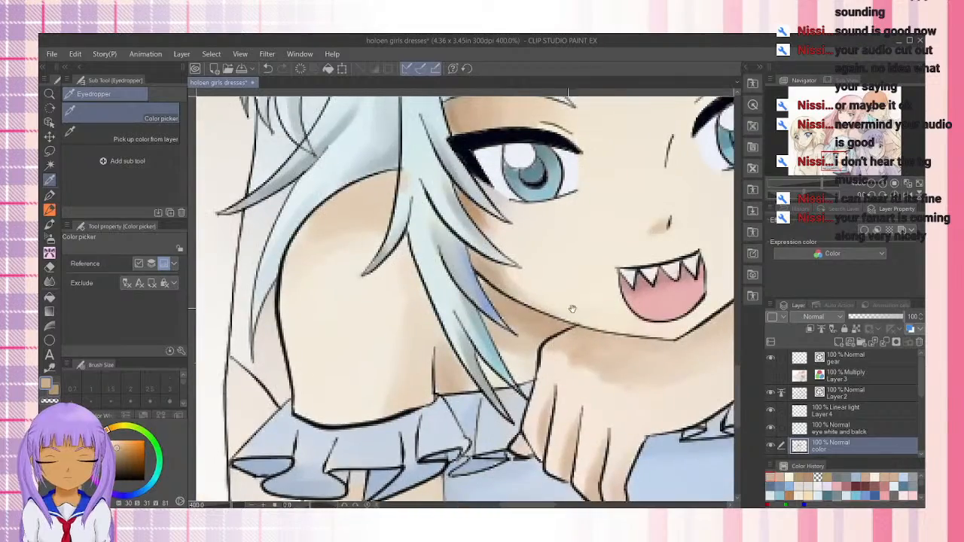
mouse_move(574, 308)
left_mouse_down()
mouse_move(297, 285)
mouse_move(577, 264)
left_mouse_up()
left_click(601, 259)
left_click_drag(317, 289, 644, 307)
left_click_drag(296, 318, 612, 316)
mouse_move(310, 333)
left_mouse_down()
mouse_move(433, 361)
mouse_move(364, 399)
left_mouse_up()
left_click(50, 210)
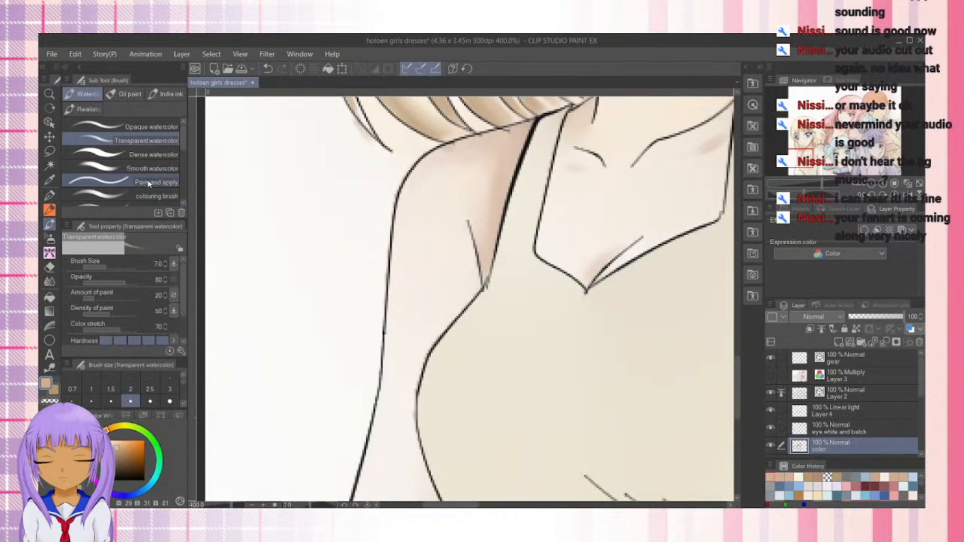
Set the brush size to 12 and paint skin shadow along the outer edge of the blonde girl's shoulder and upper arm
key("bracketright")
key("bracketright")
key("bracketright")
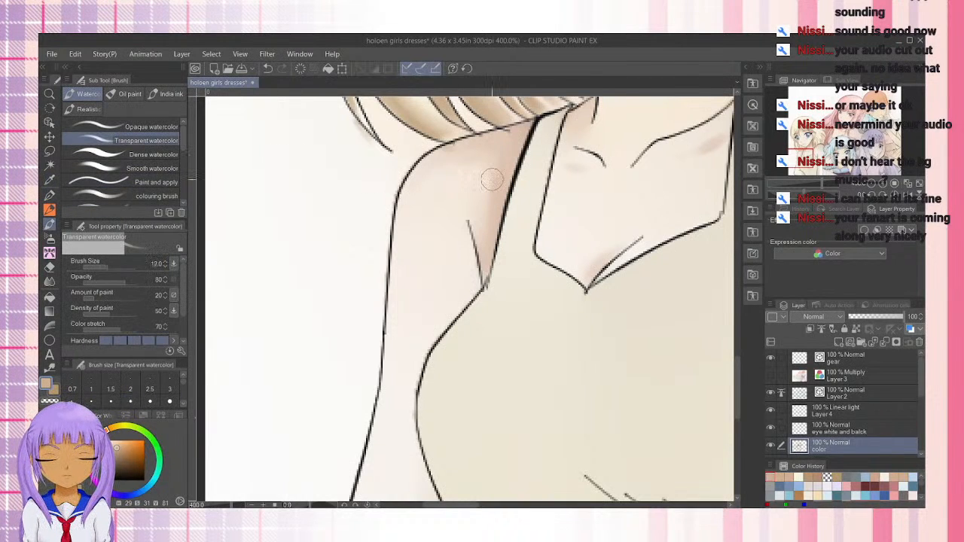
left_click_drag(417, 183, 400, 271)
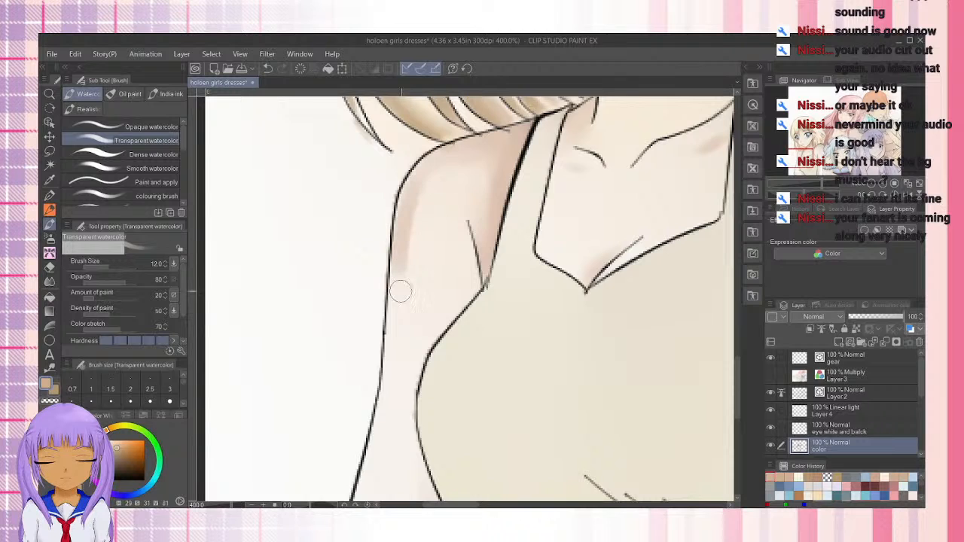
left_click_drag(414, 185, 450, 158)
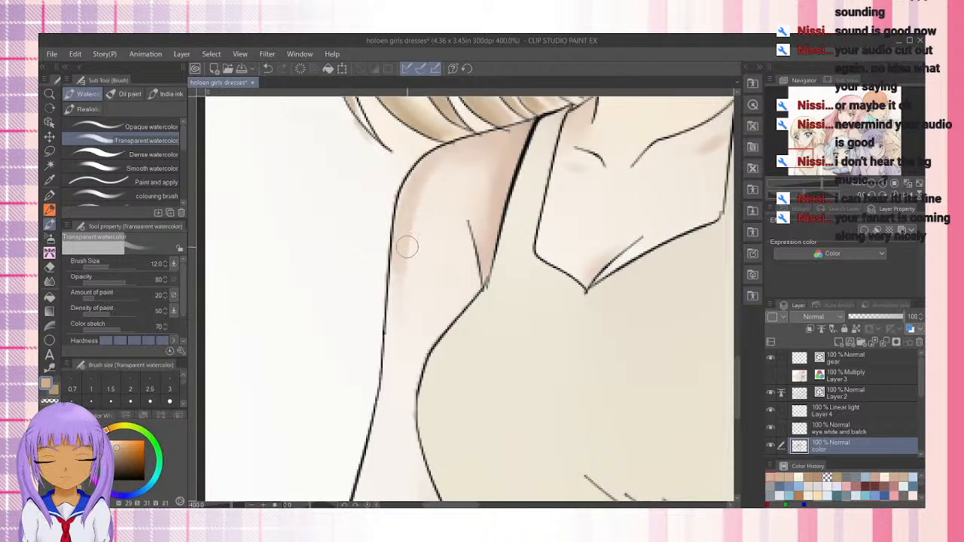
Set the brush size to 20 and extend the soft shadow from the shoulder down the blonde girl's upper arm
key("bracketright")
key("bracketright")
key("bracketright")
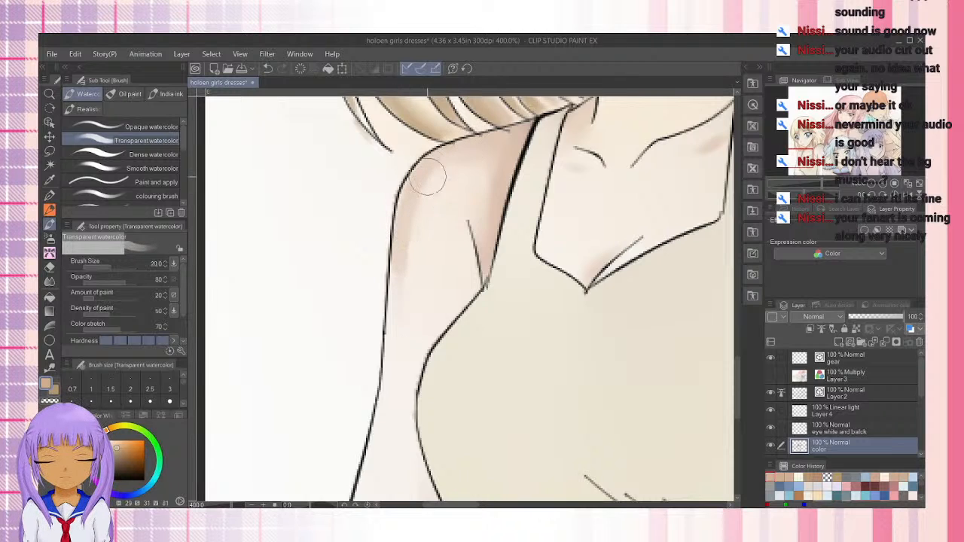
left_click_drag(427, 174, 399, 268)
left_click_drag(413, 199, 403, 351)
left_click_drag(419, 161, 414, 346)
left_click_drag(409, 196, 391, 399)
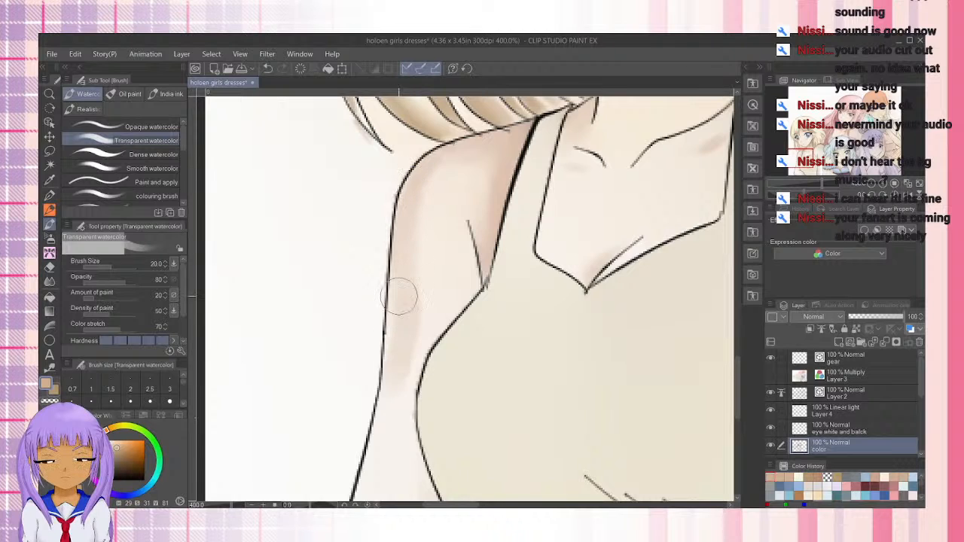
Deepen and blend the shadow along the arm's outer edge, carrying it past the narrow part beside the chest
left_click_drag(394, 194, 387, 290)
left_click_drag(403, 351, 383, 422)
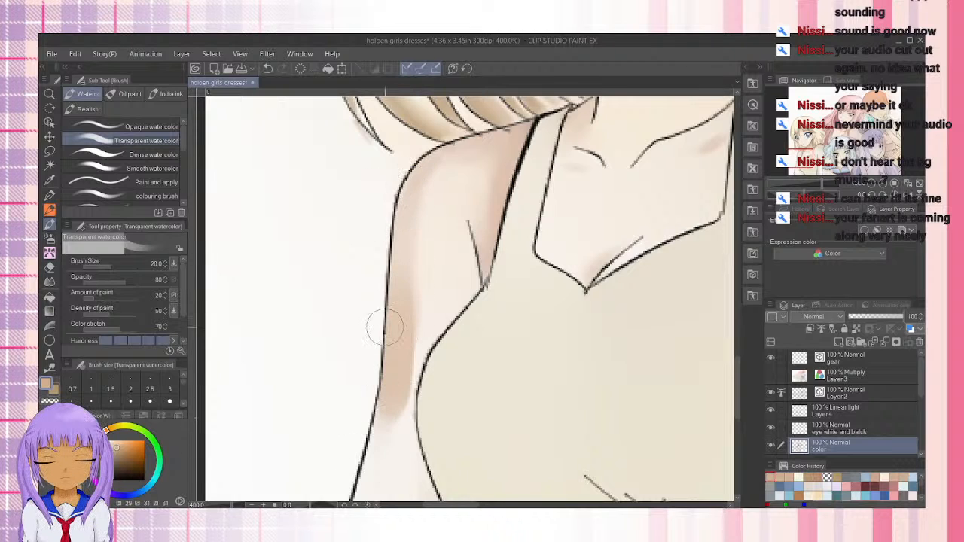
left_click_drag(415, 297, 405, 404)
left_click_drag(398, 341, 364, 471)
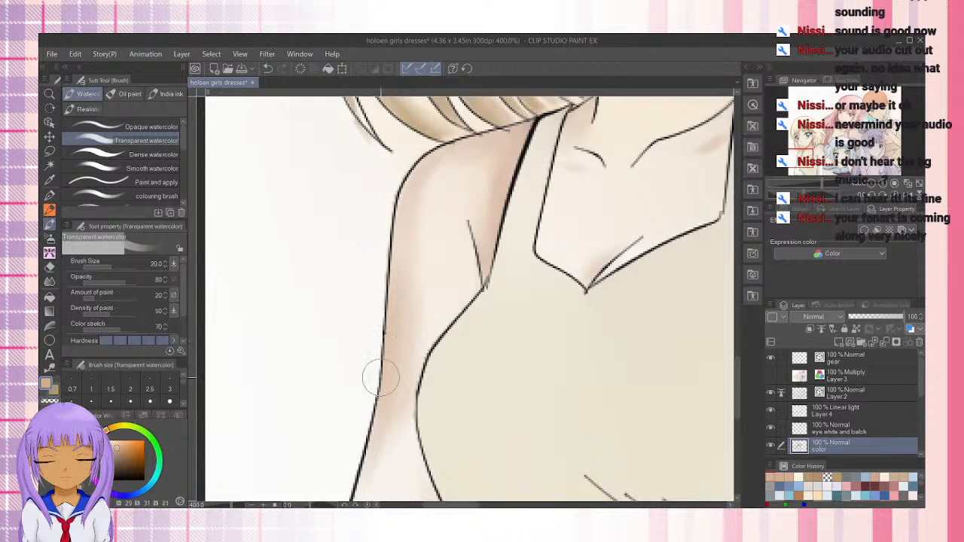
left_click_drag(381, 378, 359, 497)
mouse_move(357, 457)
left_mouse_down()
mouse_move(397, 262)
mouse_move(363, 486)
left_mouse_up()
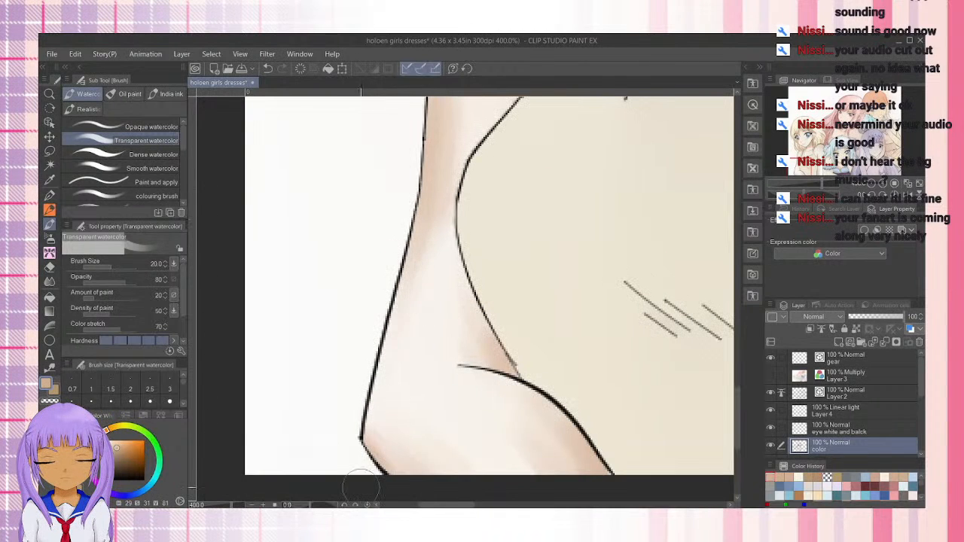
Shade the outer edge of the blonde girl's lower arm down to the elbow, blending it with the upper arm shadow
left_click_drag(415, 254, 377, 488)
left_click_drag(407, 283, 375, 486)
left_click_drag(419, 253, 376, 478)
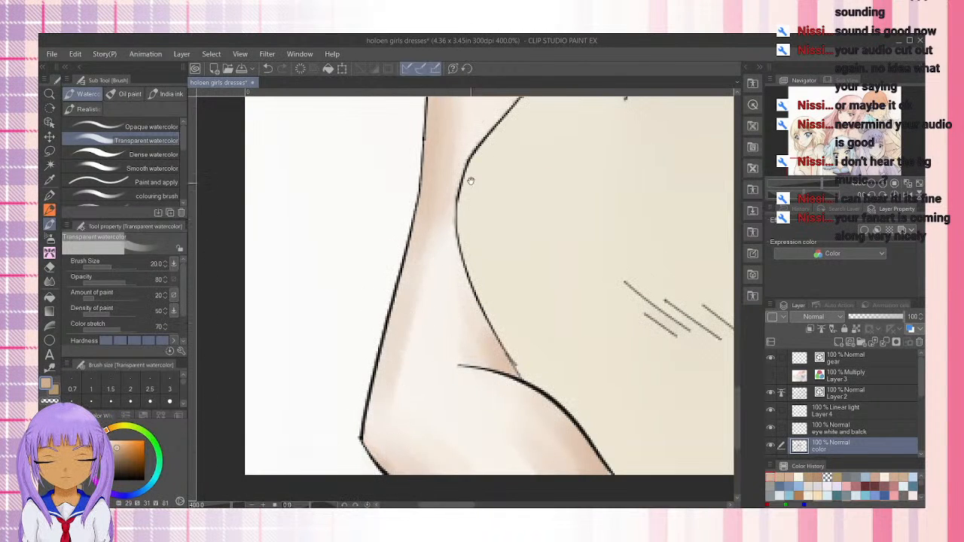
left_click_drag(470, 181, 435, 399)
mouse_move(425, 195)
left_mouse_down()
mouse_move(414, 359)
mouse_move(376, 490)
left_mouse_up()
left_click_drag(399, 419, 429, 237)
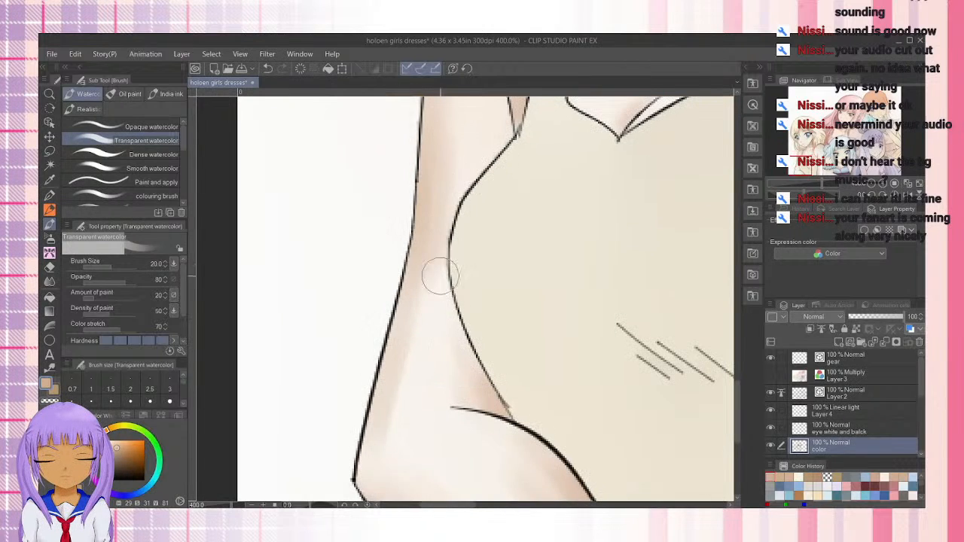
Examine the blonde girl's shading from the arm and neckline up through the face and bangs to the crown
mouse_move(535, 234)
left_mouse_down()
mouse_move(485, 304)
mouse_move(445, 396)
left_mouse_up()
mouse_move(512, 265)
left_mouse_down()
mouse_move(450, 384)
mouse_move(444, 441)
left_mouse_up()
mouse_move(506, 240)
left_mouse_down()
mouse_move(495, 426)
mouse_move(463, 430)
mouse_move(586, 218)
left_mouse_up()
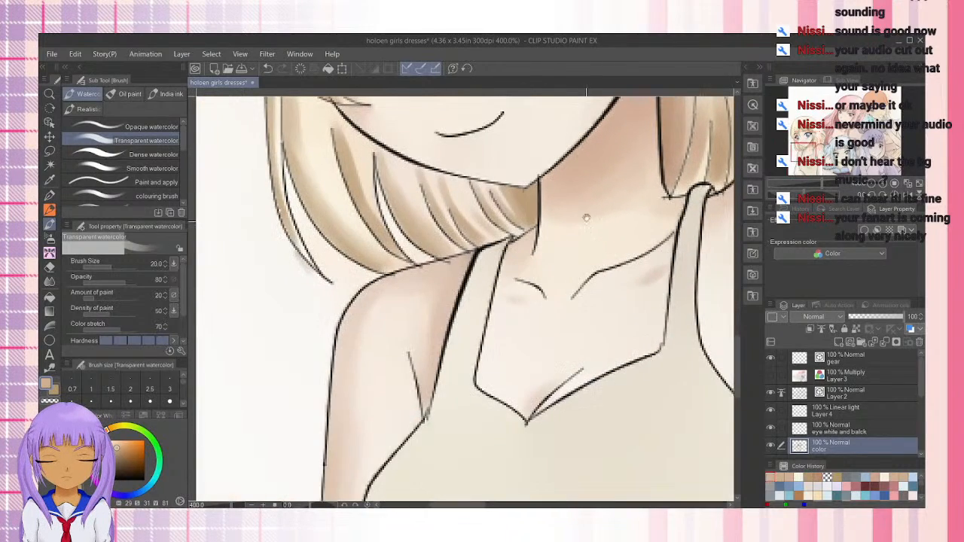
mouse_move(565, 305)
left_mouse_down()
mouse_move(500, 315)
mouse_move(445, 424)
mouse_move(439, 394)
mouse_move(392, 428)
left_mouse_up()
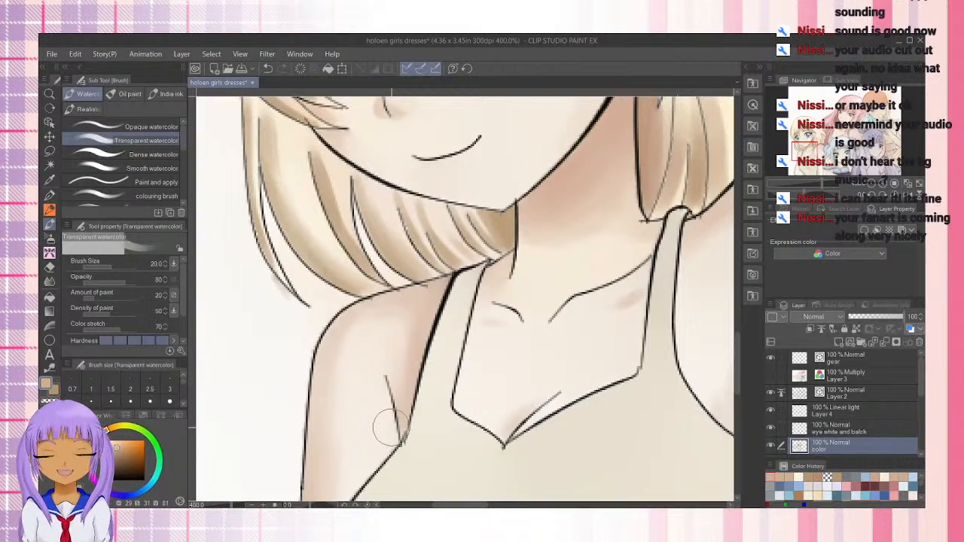
left_click_drag(498, 219, 464, 392)
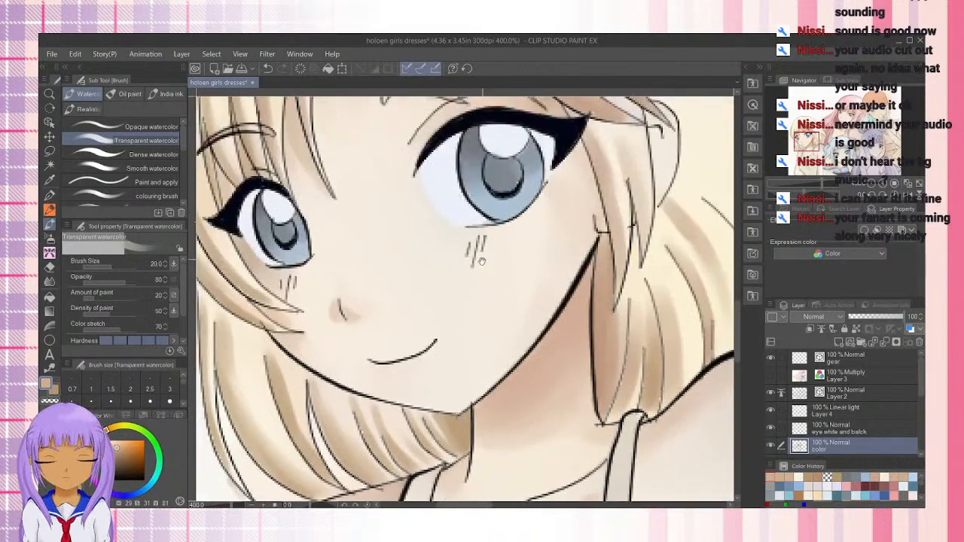
left_click_drag(540, 135, 504, 300)
mouse_move(595, 212)
left_mouse_down()
mouse_move(506, 409)
mouse_move(643, 308)
left_mouse_up()
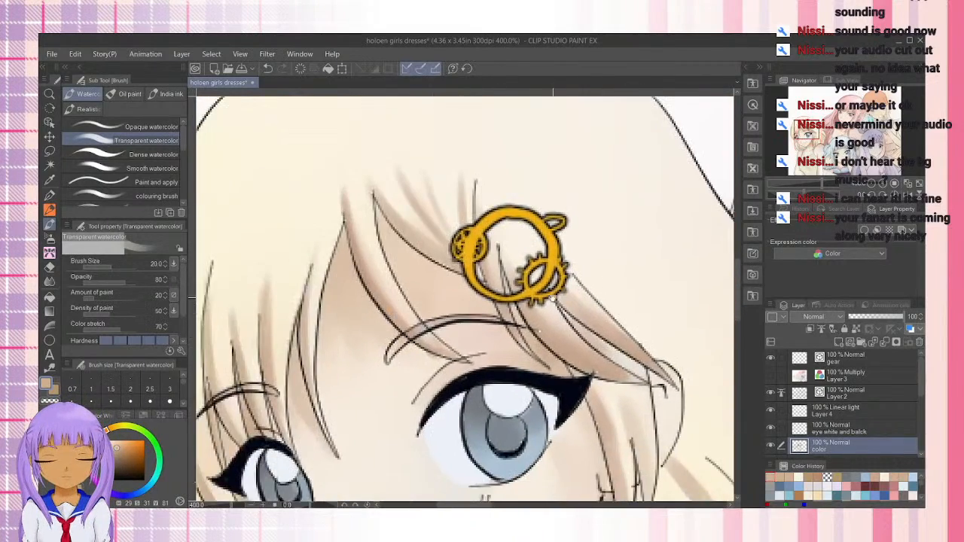
left_click_drag(371, 434, 398, 241)
mouse_move(433, 397)
left_mouse_down()
mouse_move(530, 245)
mouse_move(523, 214)
left_mouse_up()
mouse_move(515, 440)
left_mouse_down()
mouse_move(459, 312)
mouse_move(449, 260)
left_mouse_up()
mouse_move(532, 343)
left_mouse_down()
mouse_move(452, 183)
mouse_move(540, 208)
mouse_move(485, 224)
mouse_move(475, 248)
mouse_move(571, 245)
mouse_move(585, 372)
mouse_move(570, 409)
left_mouse_up()
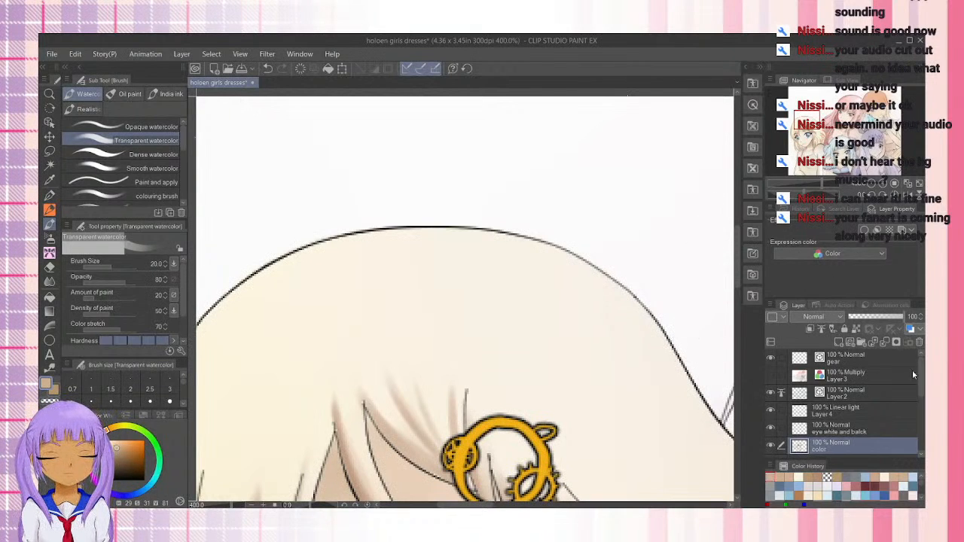
On the Linear light layer, paint a broad light highlight band across the blonde girl's crown using a gray from the color set
scroll(922, 392, "down", 2)
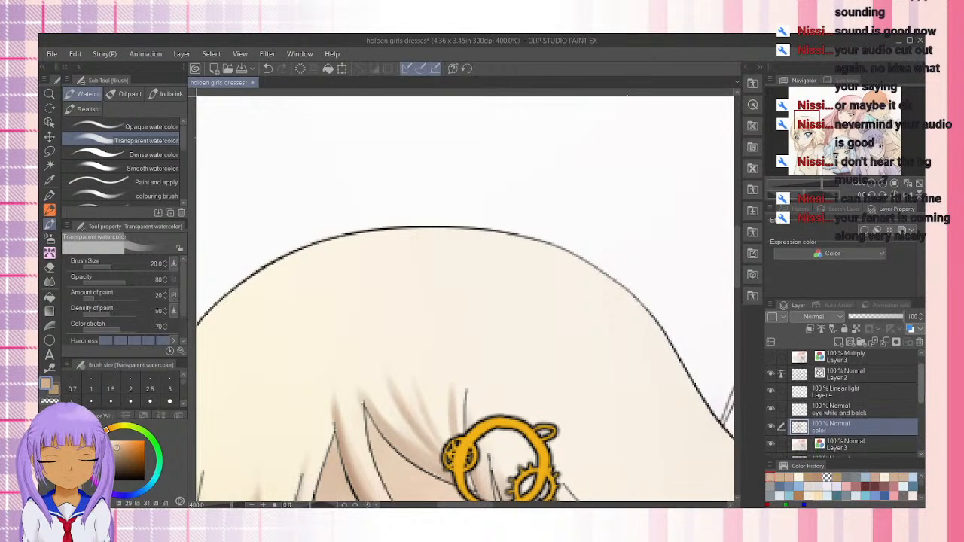
scroll(889, 400, "up", 1)
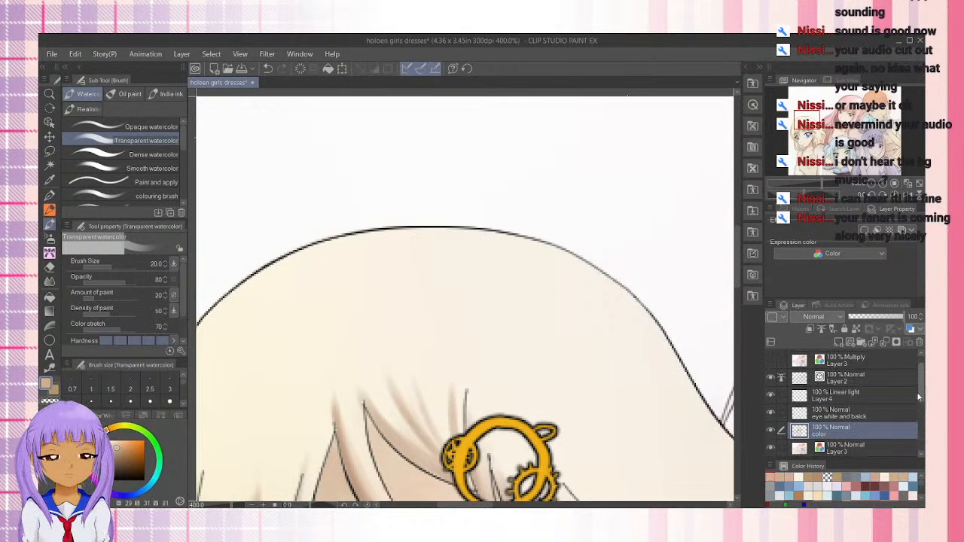
left_click(860, 393)
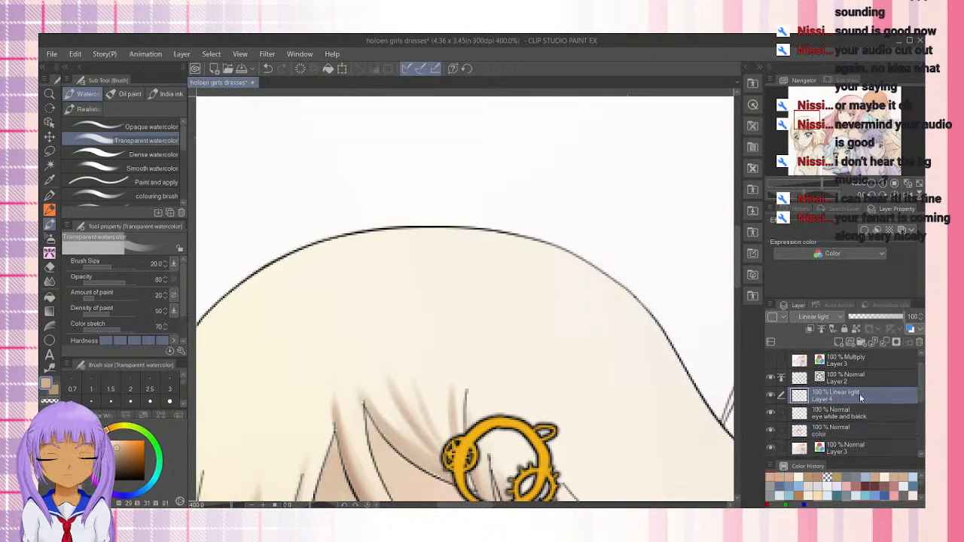
left_click(146, 418)
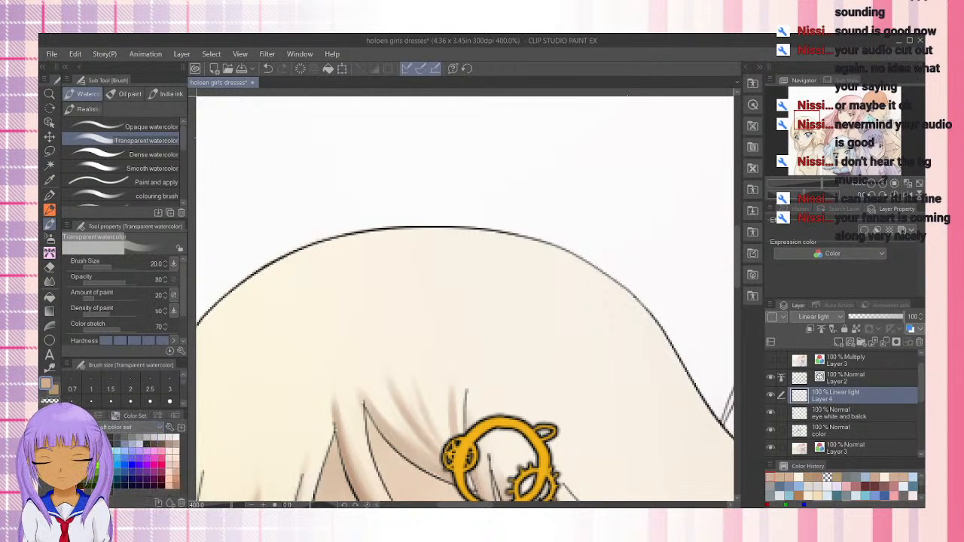
left_click(122, 444)
mouse_move(537, 269)
left_mouse_down()
mouse_move(527, 278)
mouse_move(573, 314)
mouse_move(556, 327)
mouse_move(502, 289)
mouse_move(504, 328)
mouse_move(435, 297)
mouse_move(390, 349)
mouse_move(390, 245)
mouse_move(316, 341)
mouse_move(279, 300)
left_mouse_up()
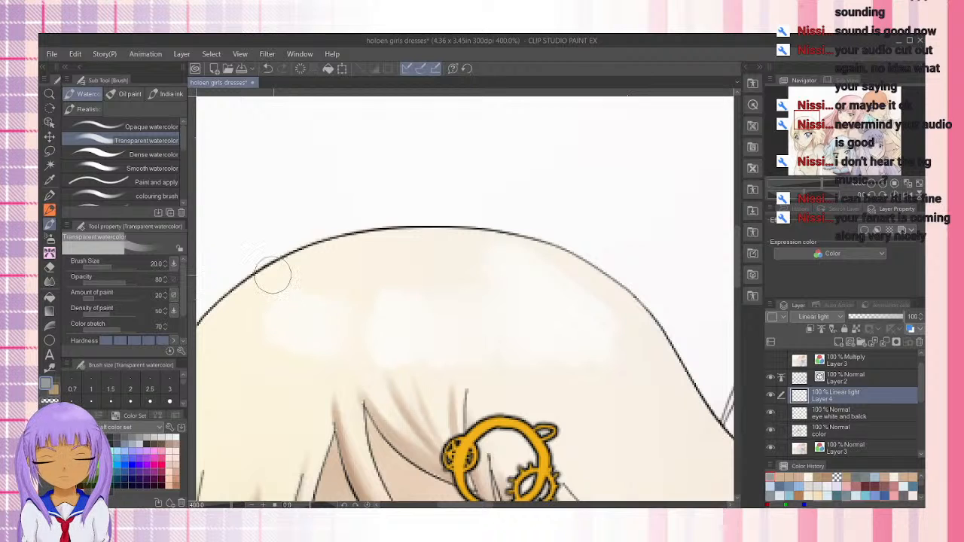
mouse_move(366, 318)
left_mouse_down()
mouse_move(332, 344)
mouse_move(271, 323)
mouse_move(256, 287)
left_mouse_up()
Reduce the brush size to 5 and feather the edges of the blonde girl's hair highlight with fine strand strokes
key("bracketleft")
key("bracketleft")
key("bracketleft")
key("bracketleft")
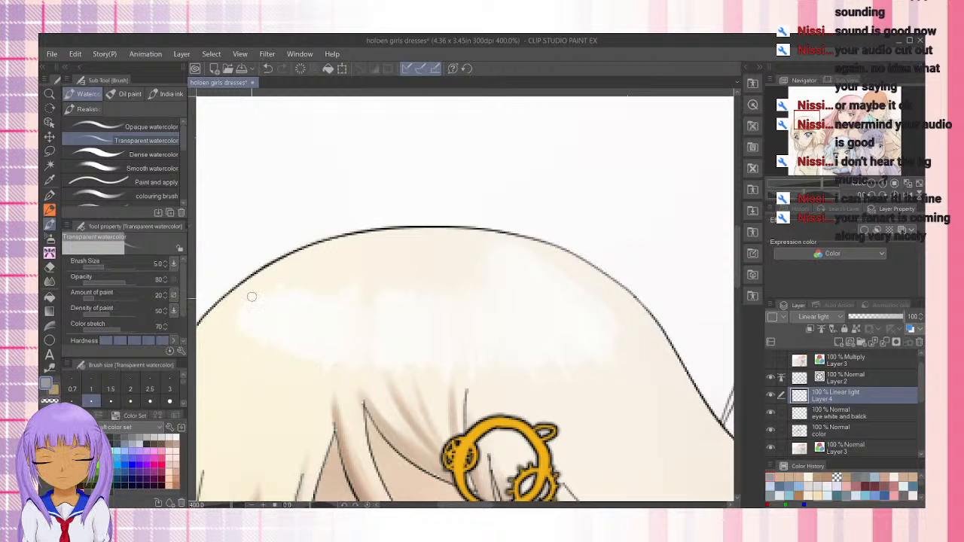
scroll(234, 292, "down", 2)
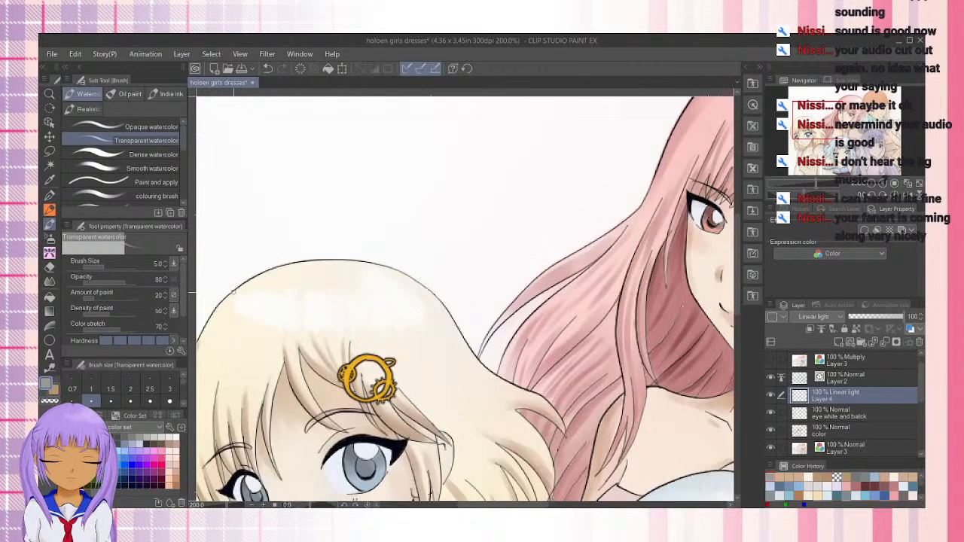
scroll(233, 293, "down", 1)
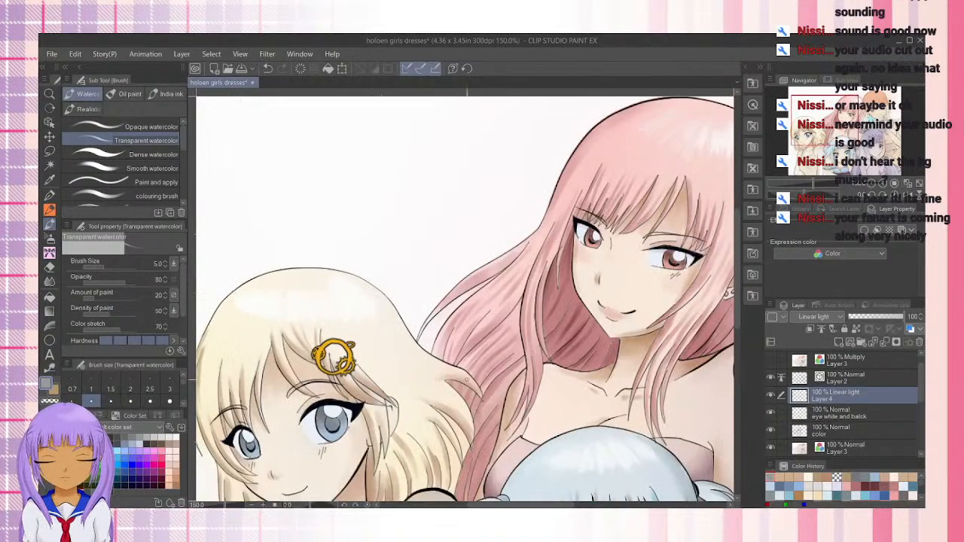
left_click_drag(455, 393, 616, 251)
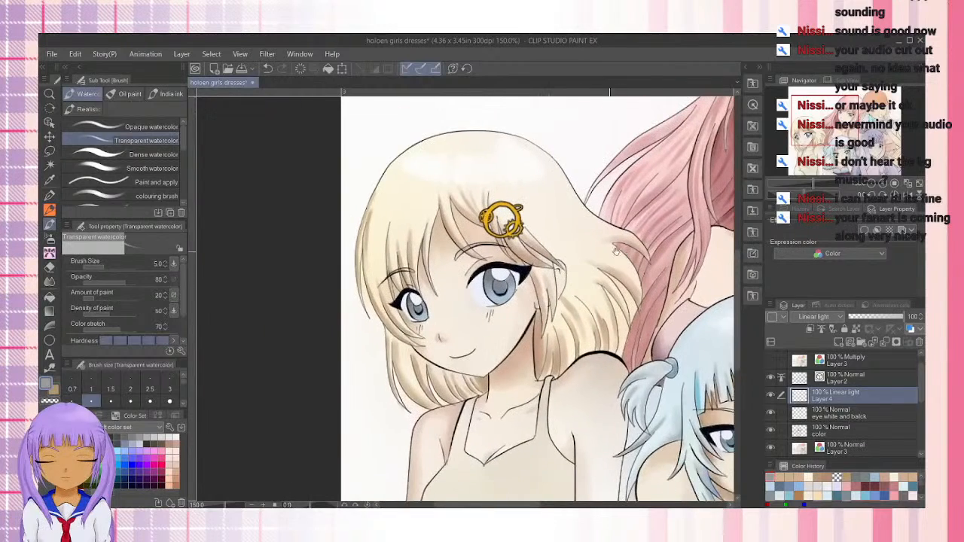
Try a muted pink blush under the blonde girl's larger eye on the Linear light layer at brush size 20, and undo it
key("ctrl+plus")
key("ctrl+plus")
key("ctrl+plus")
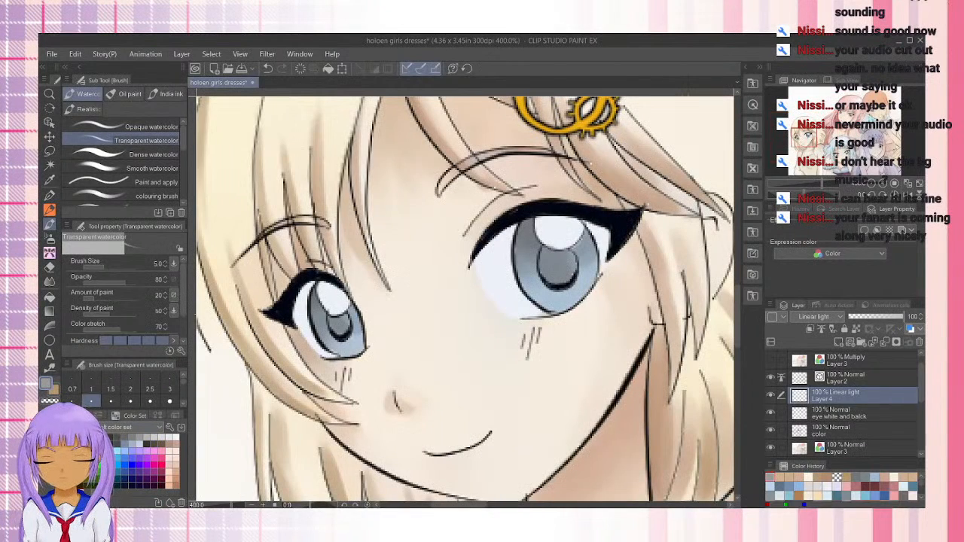
left_click(101, 418)
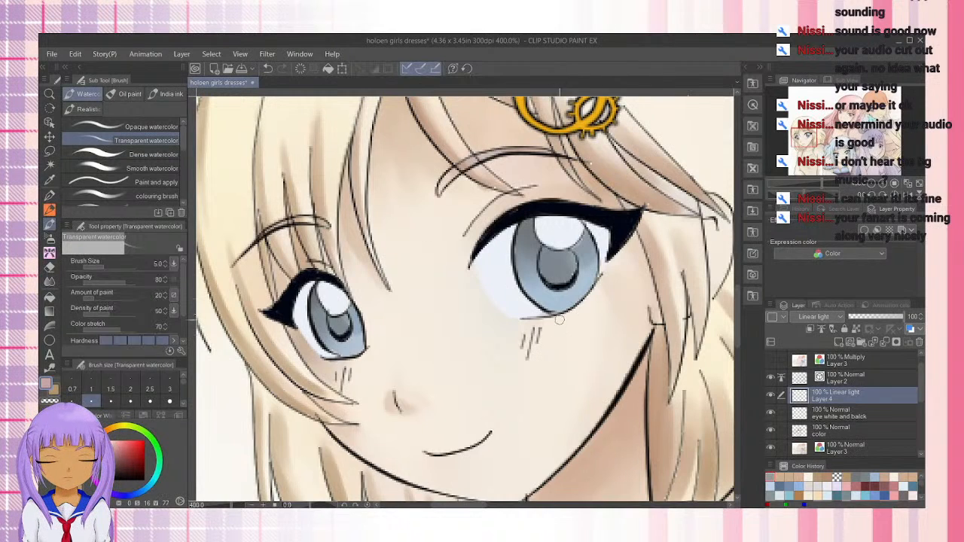
key("bracketright")
key("bracketright")
key("bracketright")
key("bracketright")
key("bracketright")
key("bracketright")
key("bracketright")
key("bracketright")
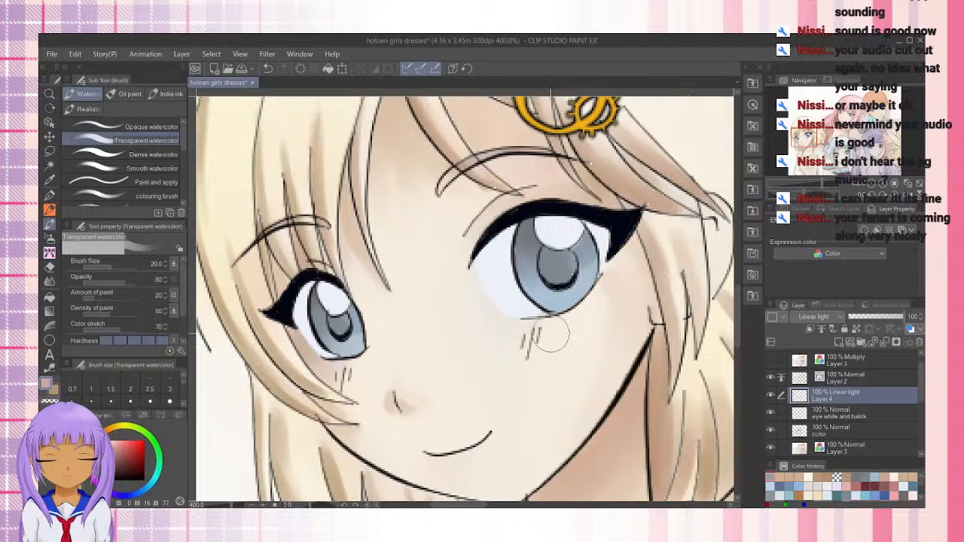
mouse_move(529, 347)
left_mouse_down()
mouse_move(523, 362)
mouse_move(532, 342)
left_mouse_up()
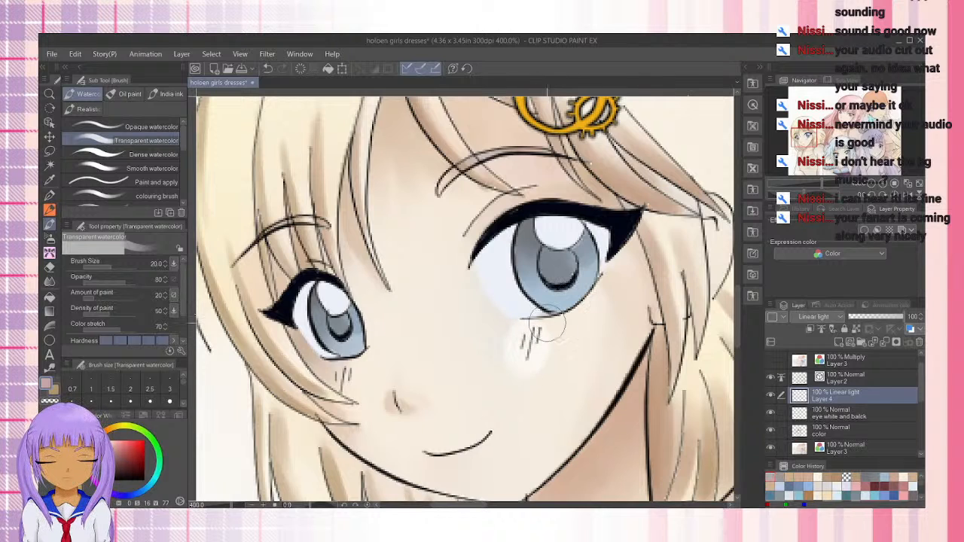
key("ctrl+z")
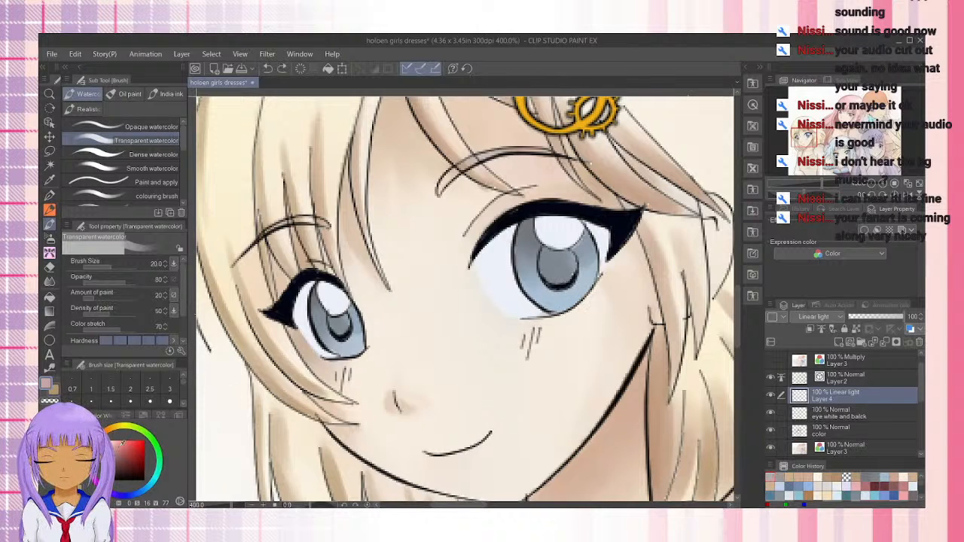
Switch to the color layer, try a soft pink blush under the blonde girl's larger eye at brush size 20, and undo it
left_click(856, 431)
mouse_move(531, 350)
left_mouse_down()
mouse_move(528, 343)
mouse_move(520, 354)
mouse_move(559, 331)
left_mouse_up()
key("ctrl+z")
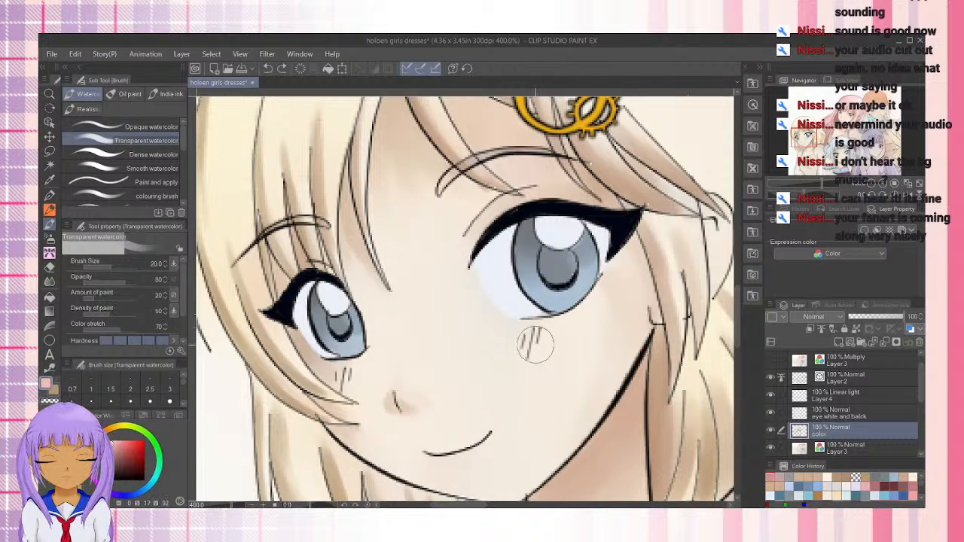
mouse_move(540, 347)
left_mouse_down()
mouse_move(520, 335)
mouse_move(561, 338)
left_mouse_up()
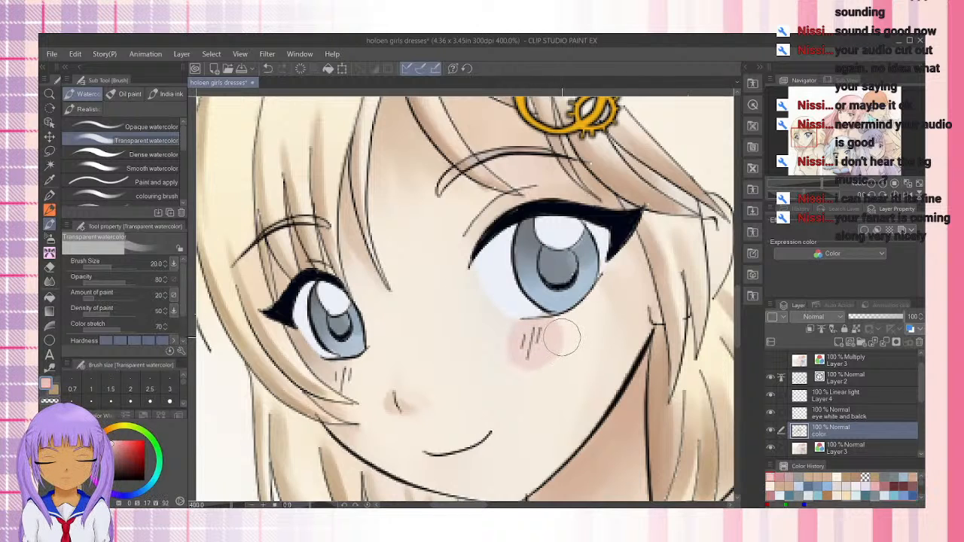
key("ctrl+z")
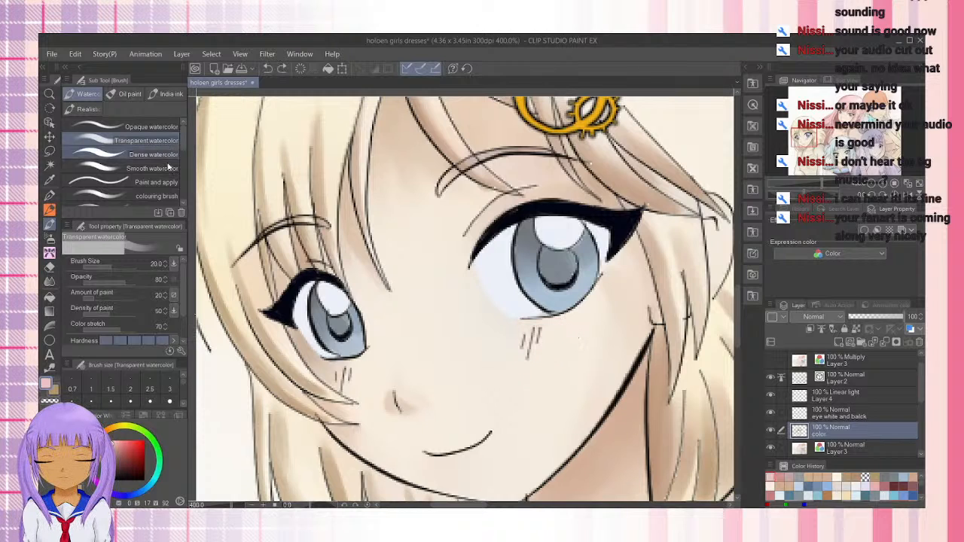
Try a pink blush under the blonde girl's larger eye with the Smooth watercolor brush at size 12, and undo it
left_click(178, 127)
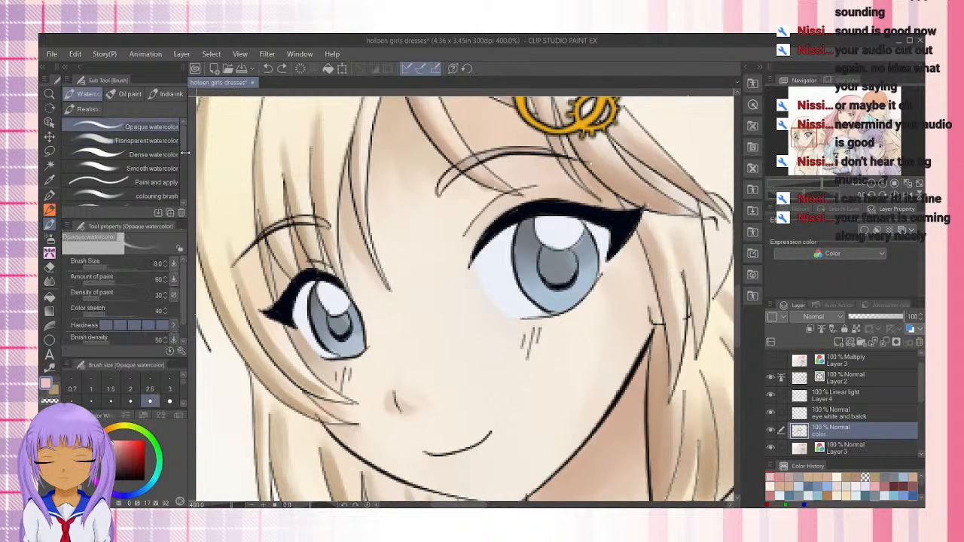
scroll(182, 150, "down", 2)
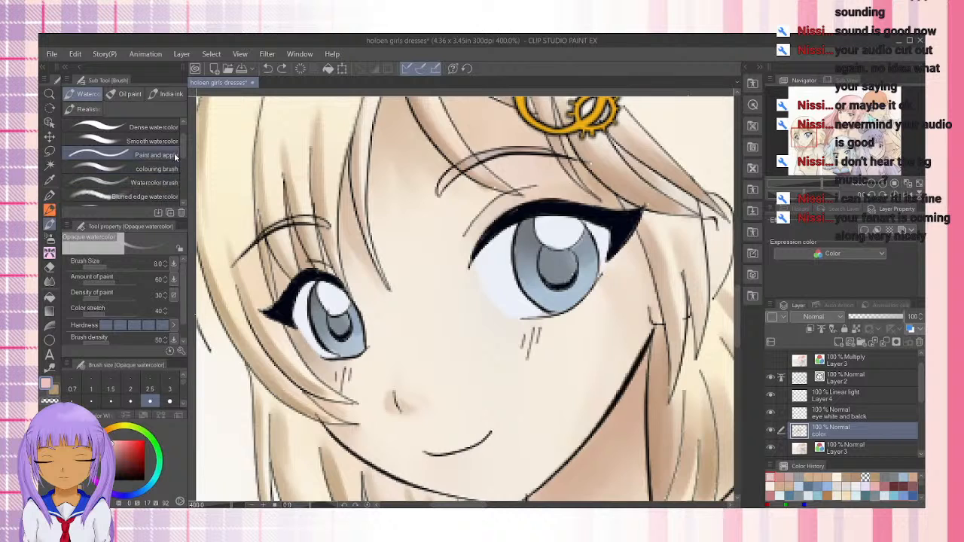
left_click(151, 141)
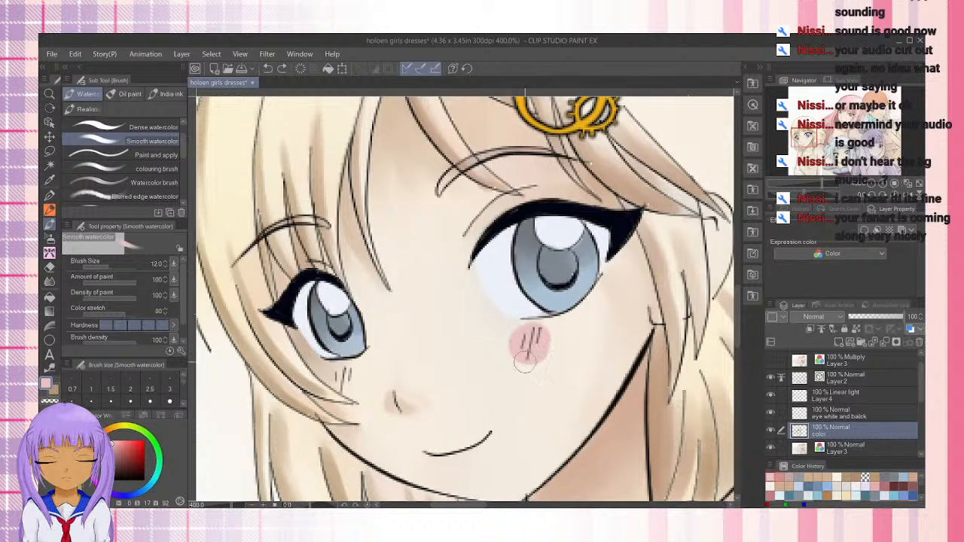
key("r")
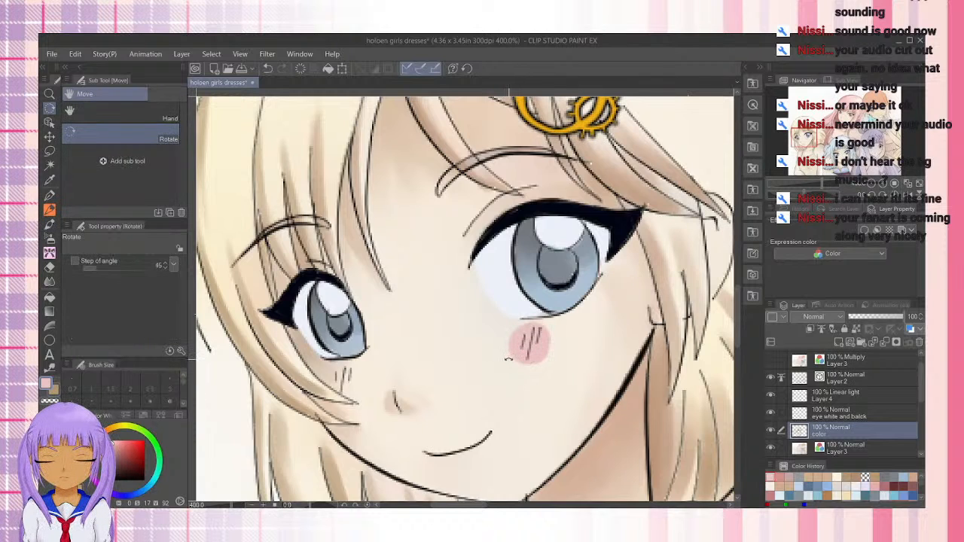
key("ctrl+z")
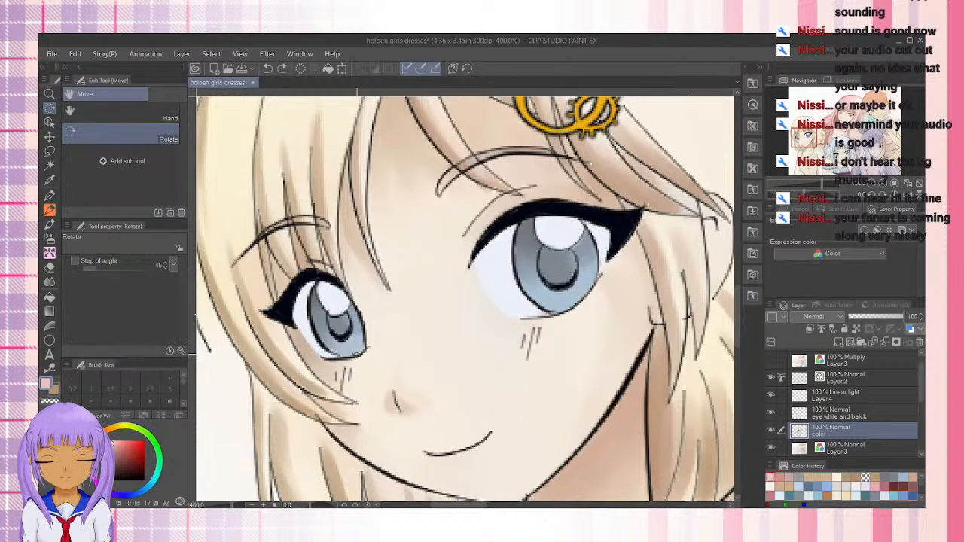
With the Transparent watercolor brush at size 20, paint a faint pink blush under both of the blonde girl's eyes
left_click(50, 225)
left_click(151, 141)
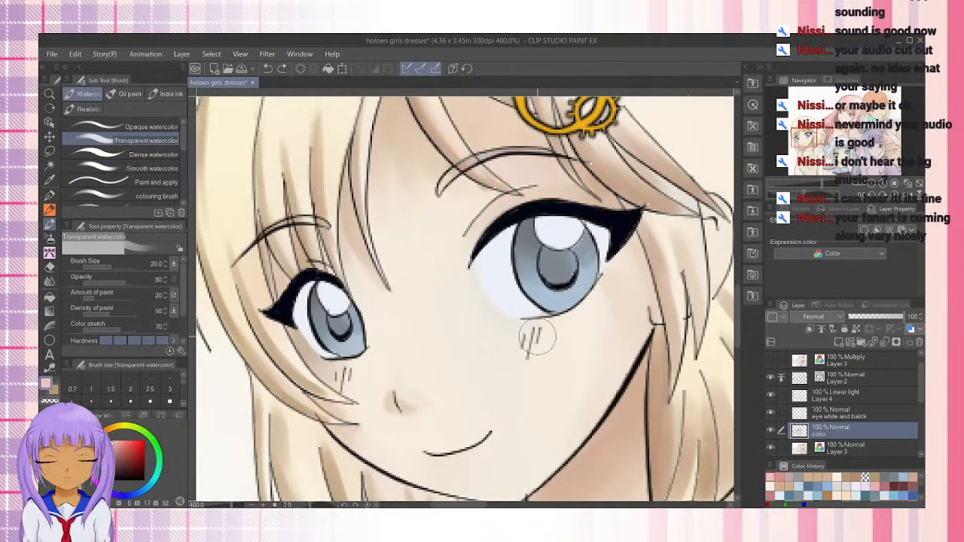
mouse_move(538, 337)
left_mouse_down()
mouse_move(537, 348)
mouse_move(555, 345)
mouse_move(521, 345)
mouse_move(531, 324)
mouse_move(508, 318)
mouse_move(519, 369)
mouse_move(537, 330)
mouse_move(555, 336)
mouse_move(523, 344)
mouse_move(535, 332)
mouse_move(570, 333)
mouse_move(507, 347)
mouse_move(577, 319)
mouse_move(519, 345)
mouse_move(543, 333)
left_mouse_up()
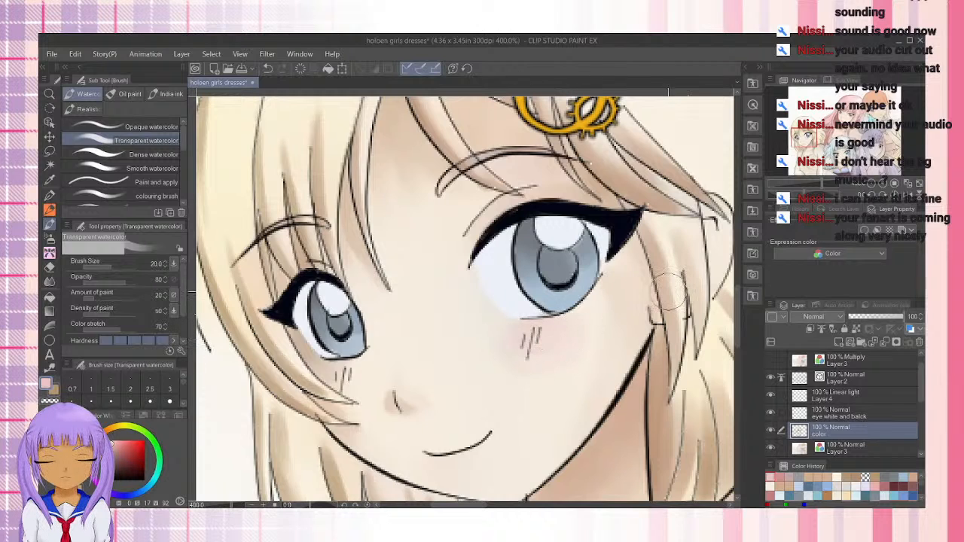
mouse_move(367, 376)
left_mouse_down()
mouse_move(342, 383)
mouse_move(348, 373)
mouse_move(338, 373)
mouse_move(366, 380)
mouse_move(380, 369)
mouse_move(339, 388)
mouse_move(349, 373)
left_mouse_up()
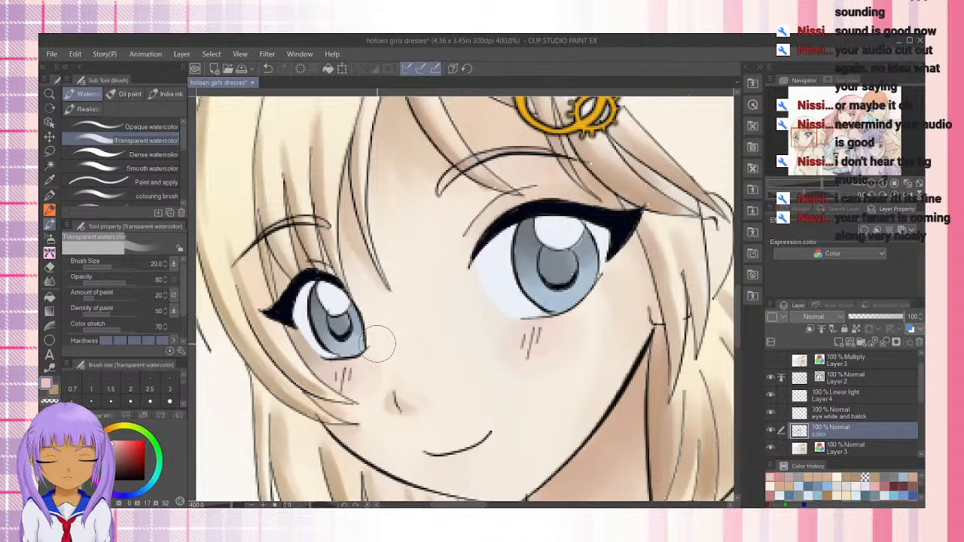
Reduce the brush size to 10 and build up the pink blush around the cheek lines
key("bracketleft")
key("bracketleft")
key("bracketleft")
key("bracketleft")
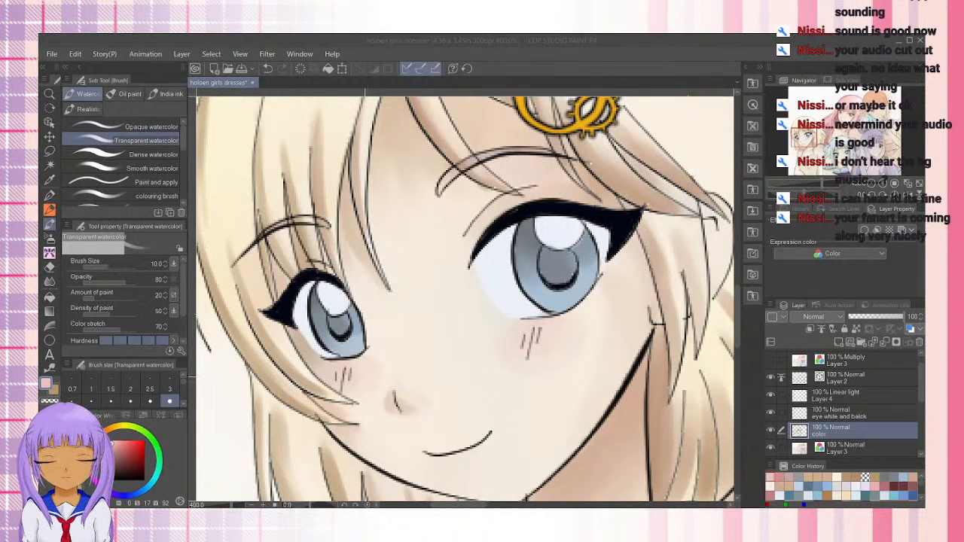
left_click_drag(362, 378, 352, 374)
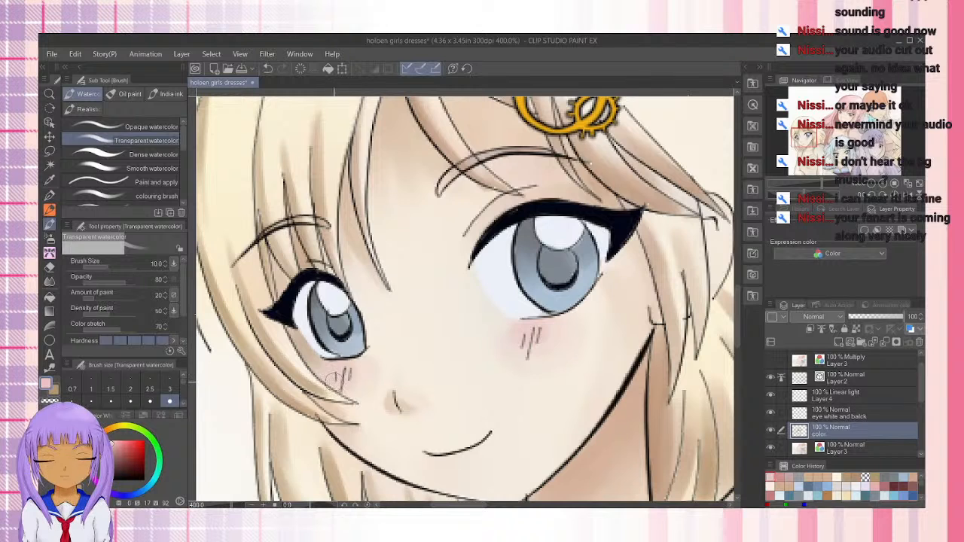
Examine the blonde girl's blush within the whole group illustration, and inspect her neckline and top up close
scroll(578, 415, "down", 2)
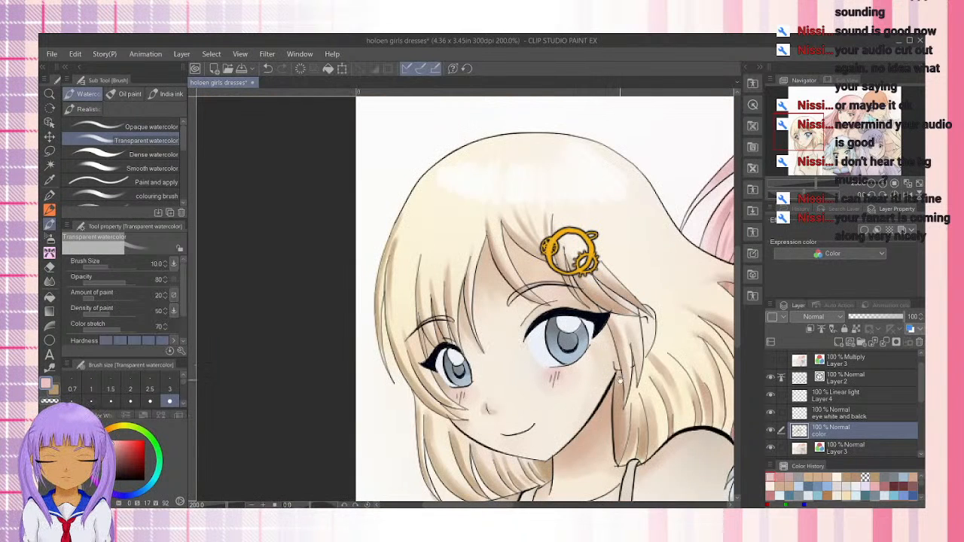
scroll(619, 380, "down", 3)
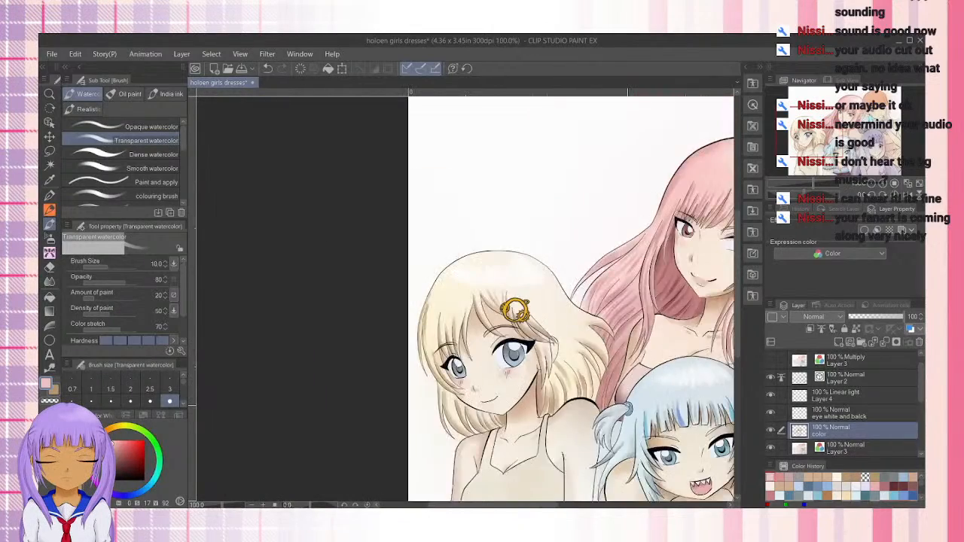
scroll(627, 405, "down", 1)
left_click_drag(618, 404, 387, 333)
scroll(506, 357, "up", 1)
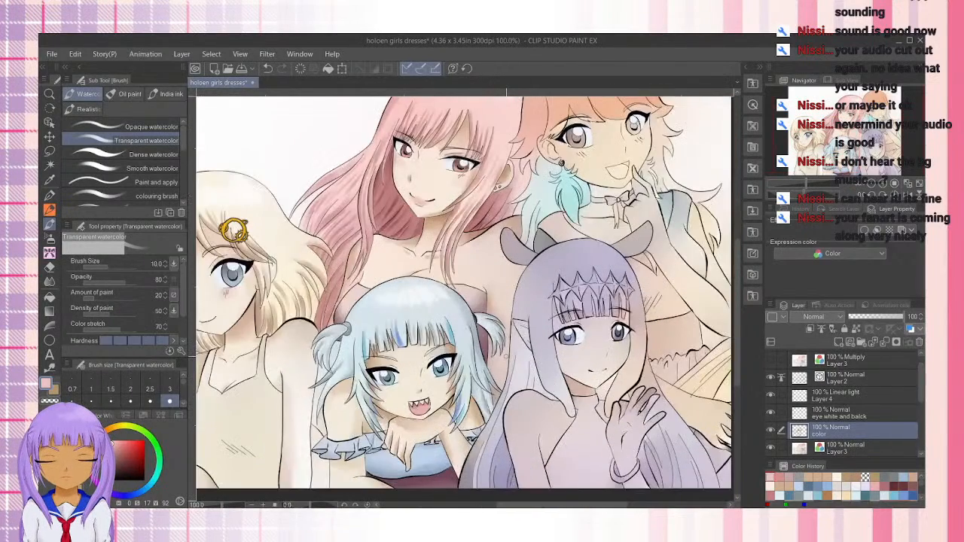
scroll(505, 356, "up", 1)
left_click_drag(345, 379, 680, 316)
scroll(531, 406, "up", 1)
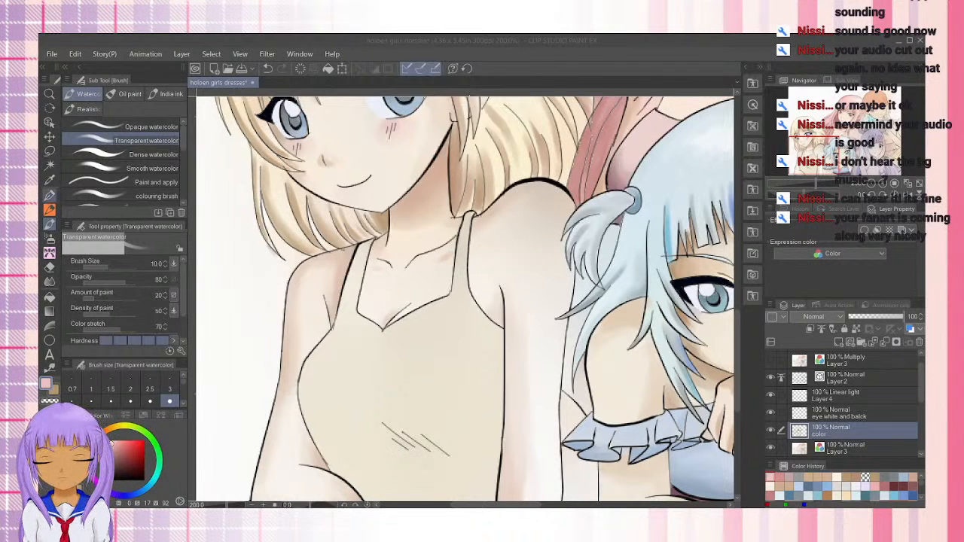
Sample the cream color of the blonde girl's top and darken it to an olive-brown shadow color with HSV 42, 47, 56
left_click(50, 196)
left_click(50, 180)
left_click(369, 349)
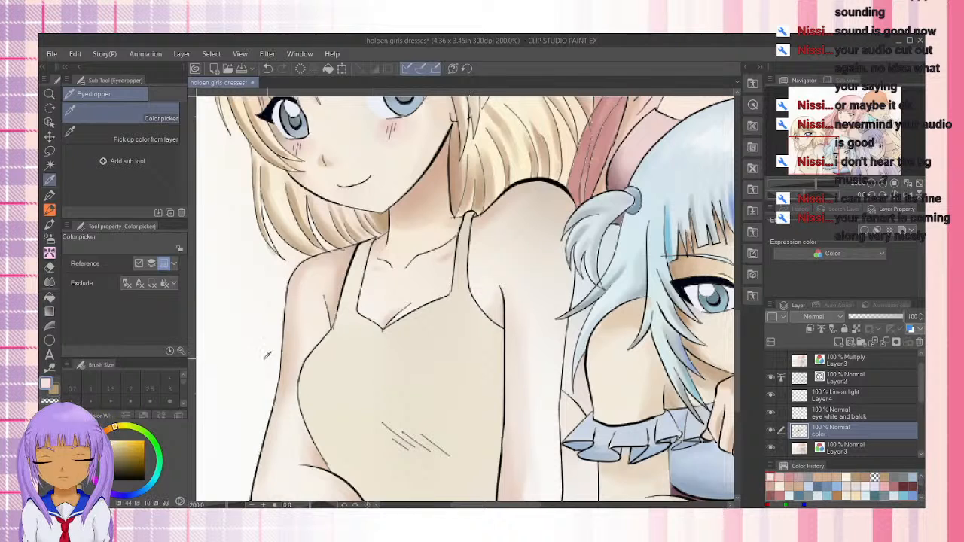
left_click(54, 390)
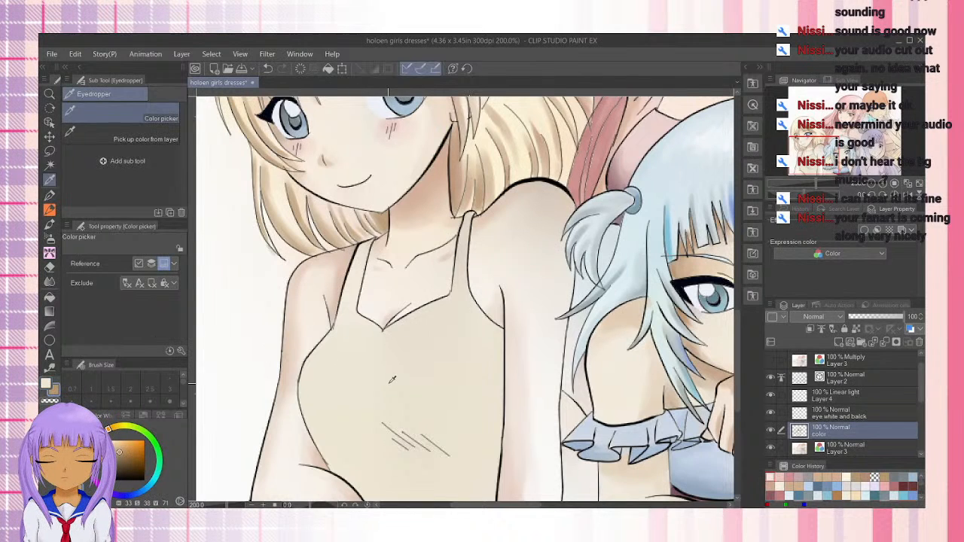
left_click(401, 374)
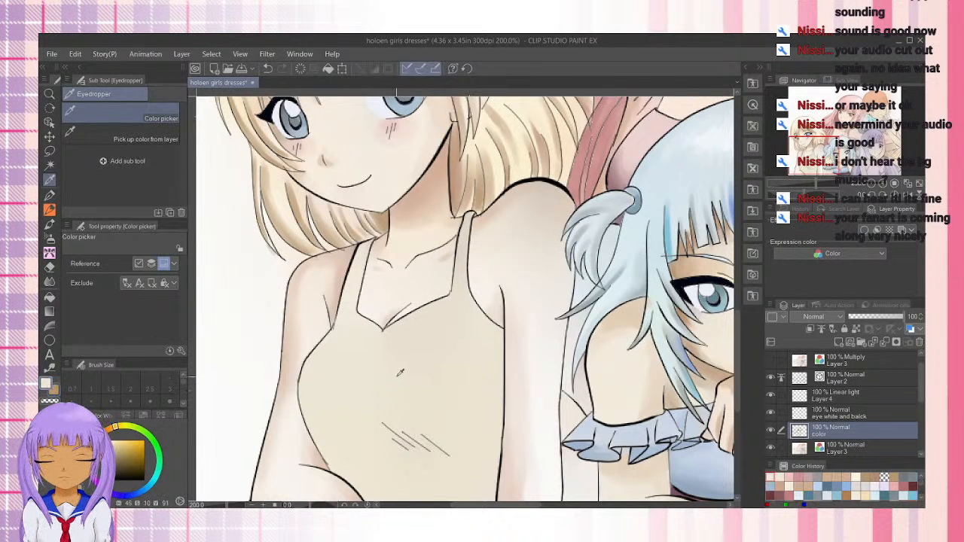
left_click(54, 390)
left_click(327, 405)
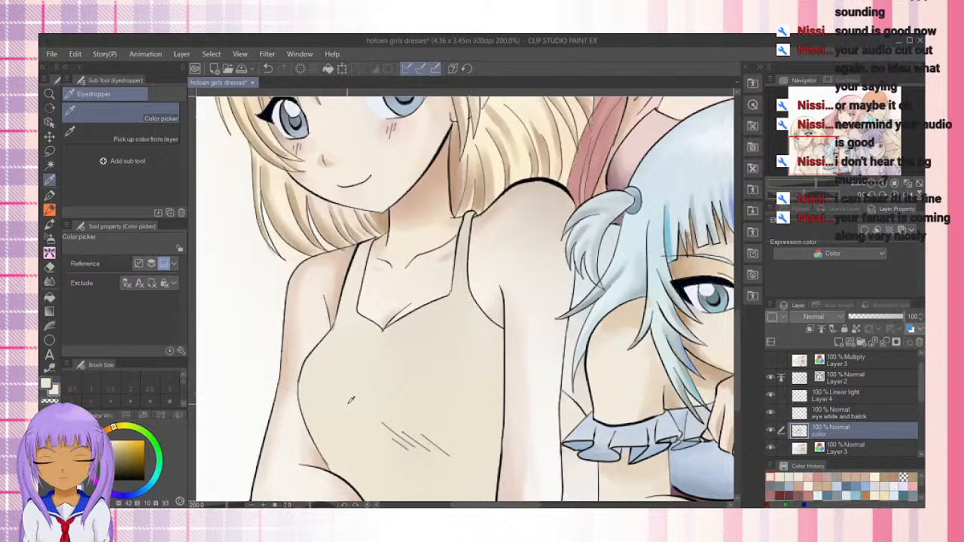
left_click(118, 446)
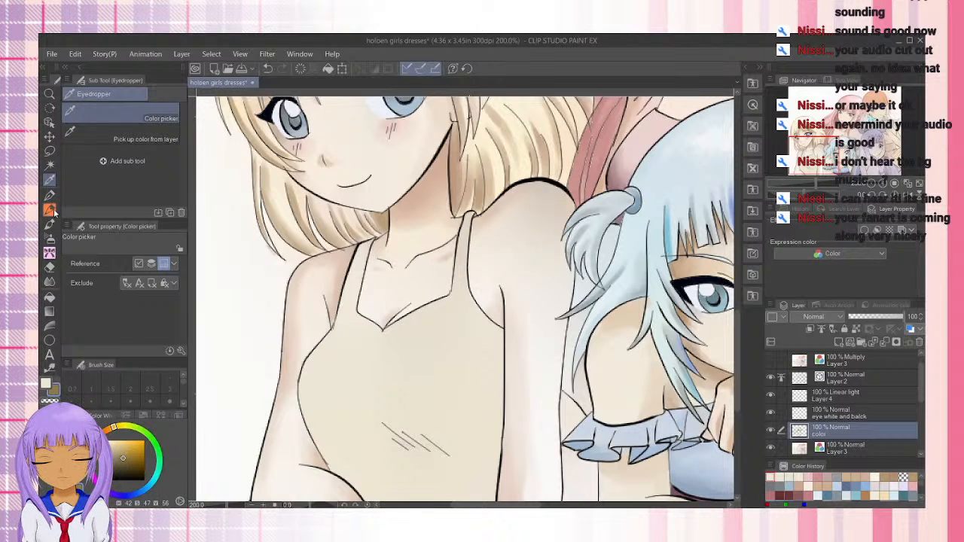
Shade the upper ends of both straps of the blonde girl's top with the Transparent watercolor brush at size 10, softening the shadows downward
left_click(50, 224)
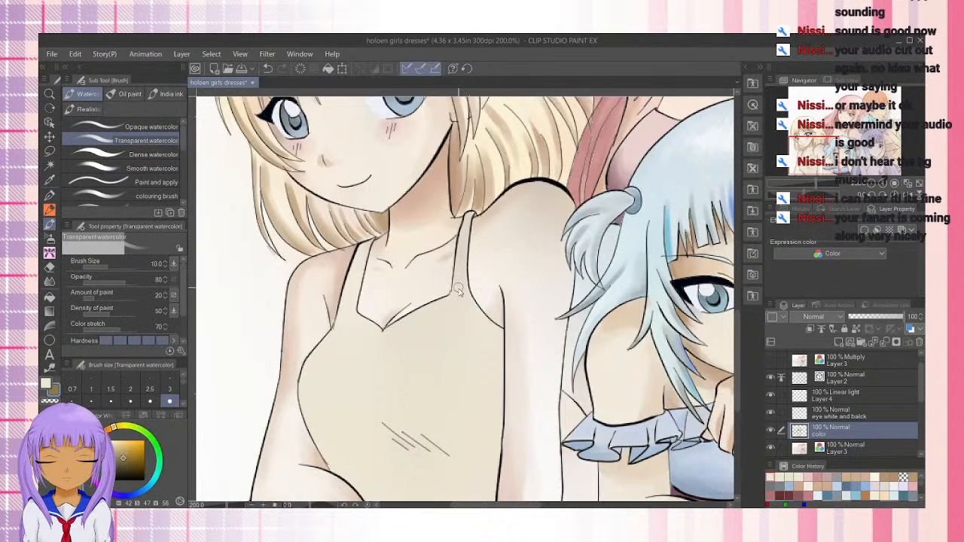
scroll(458, 288, "up", 4)
scroll(460, 258, "down", 2)
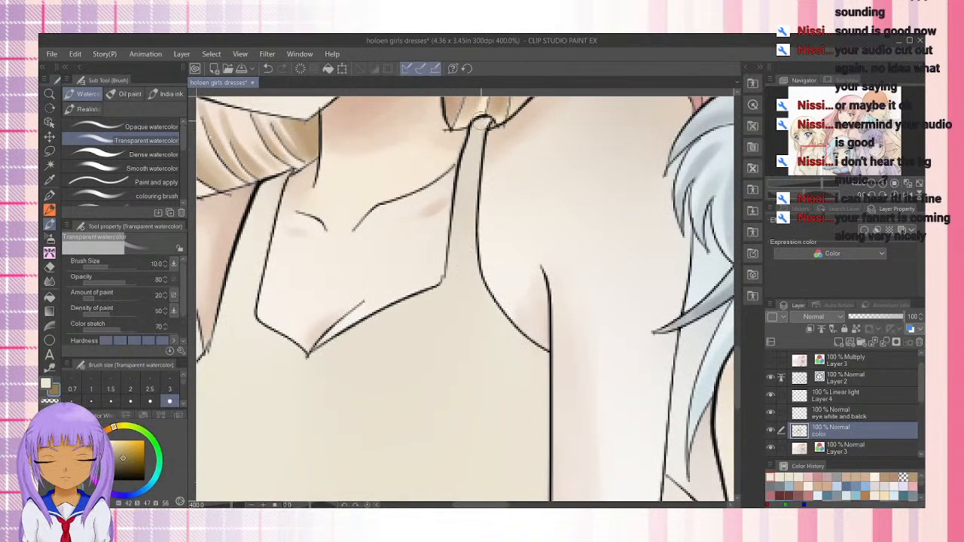
left_click_drag(479, 126, 467, 166)
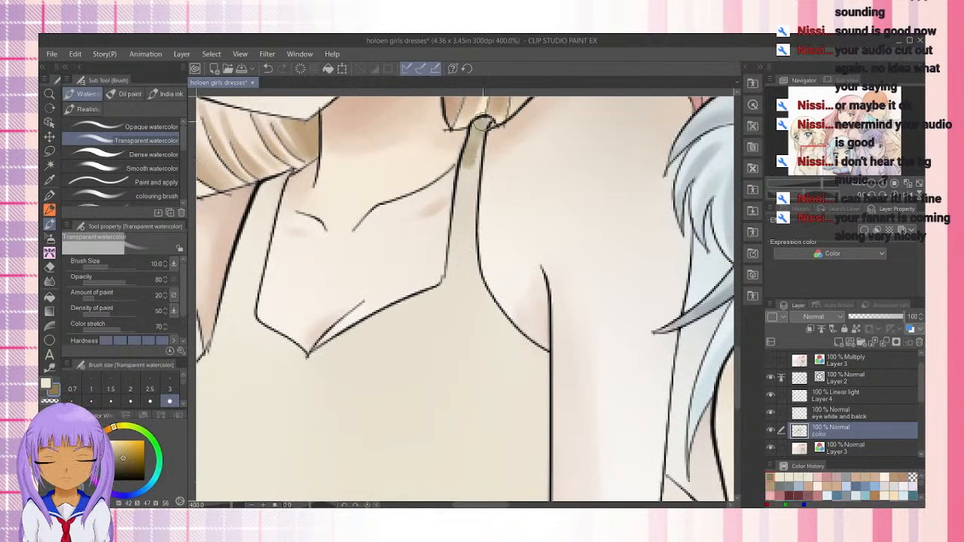
left_click_drag(477, 130, 482, 129)
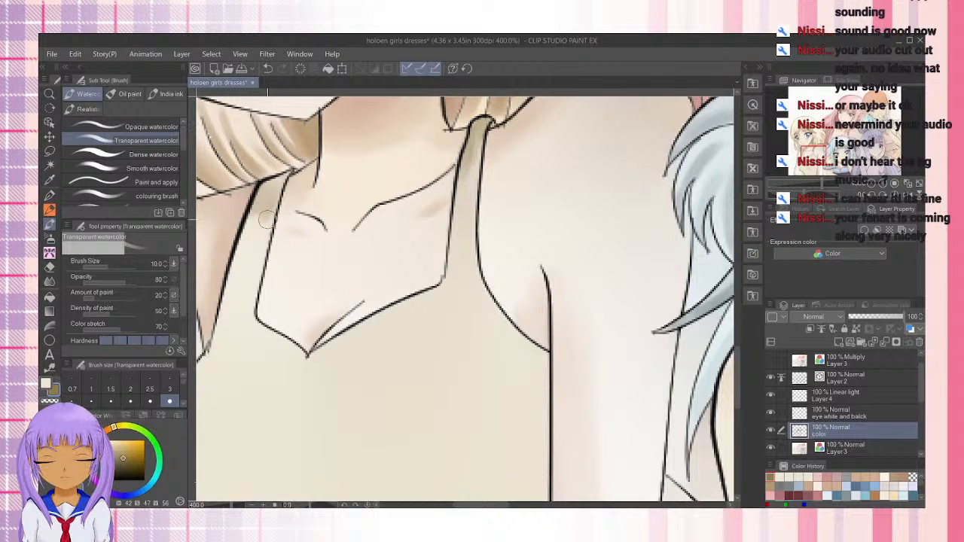
mouse_move(269, 190)
left_mouse_down()
mouse_move(242, 247)
mouse_move(252, 202)
mouse_move(269, 188)
mouse_move(276, 215)
mouse_move(263, 219)
mouse_move(277, 181)
mouse_move(257, 207)
left_mouse_up()
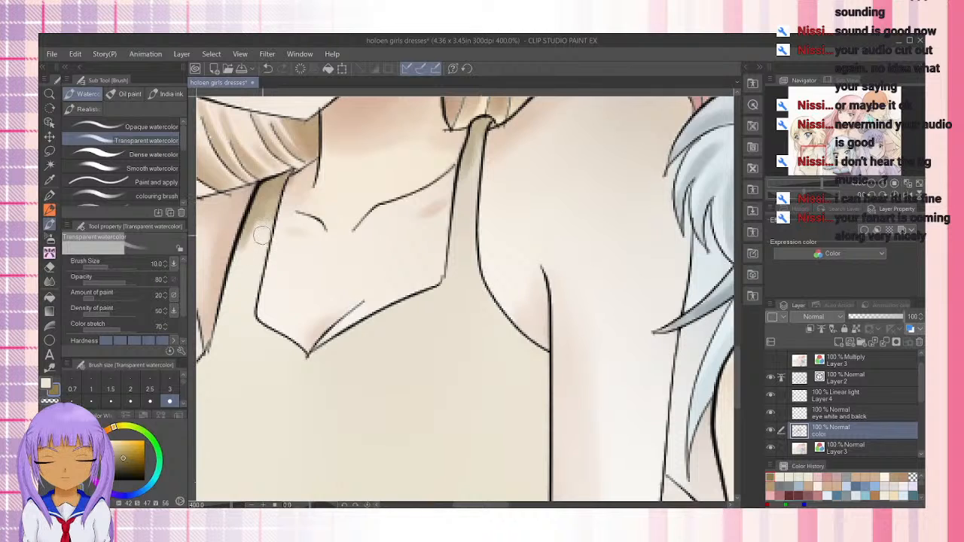
left_click_drag(265, 189, 254, 216)
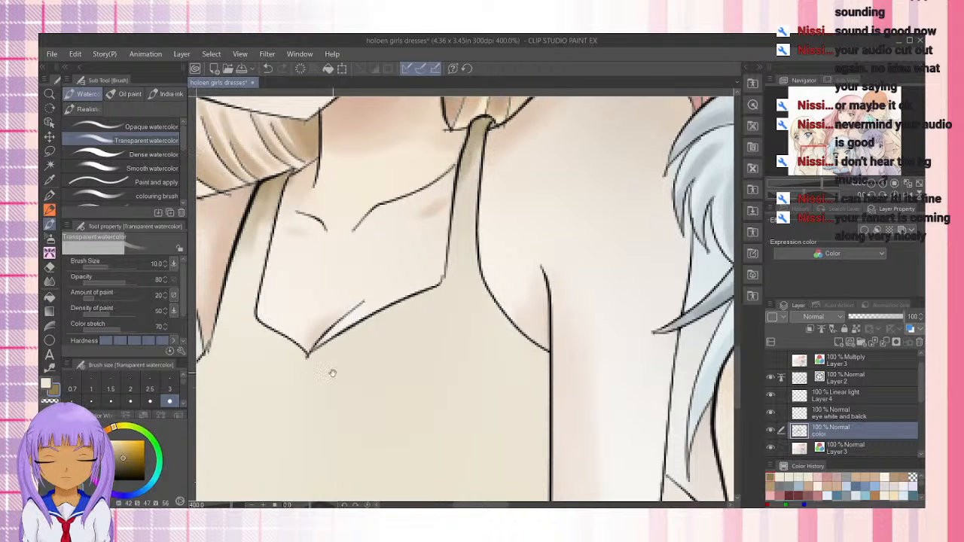
Enlarge the Transparent watercolor brush to 40 and block in the olive-brown shadow across the chest of the blonde girl's top
mouse_move(332, 373)
left_mouse_down()
mouse_move(510, 286)
mouse_move(415, 230)
left_mouse_up()
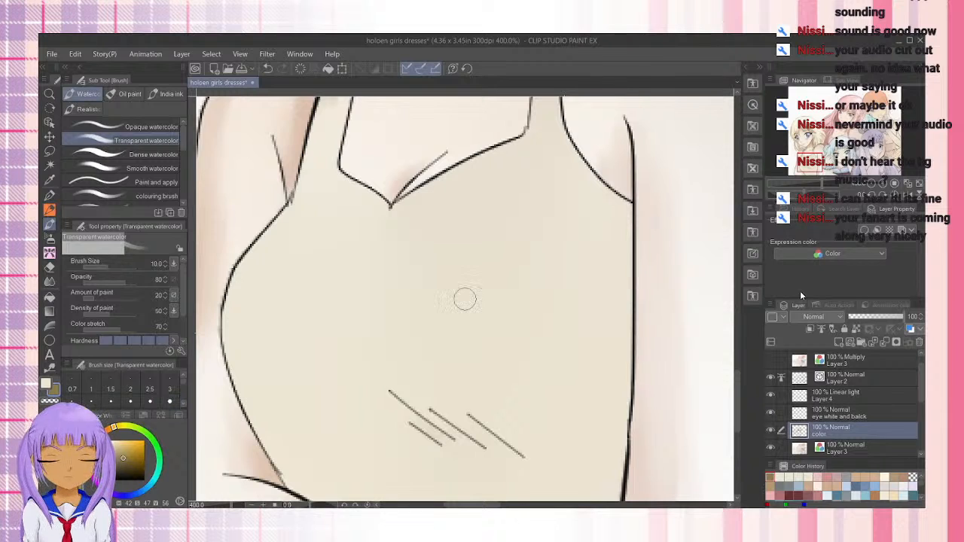
key("bracketright")
key("bracketright")
key("bracketright")
key("bracketright")
key("bracketright")
key("bracketright")
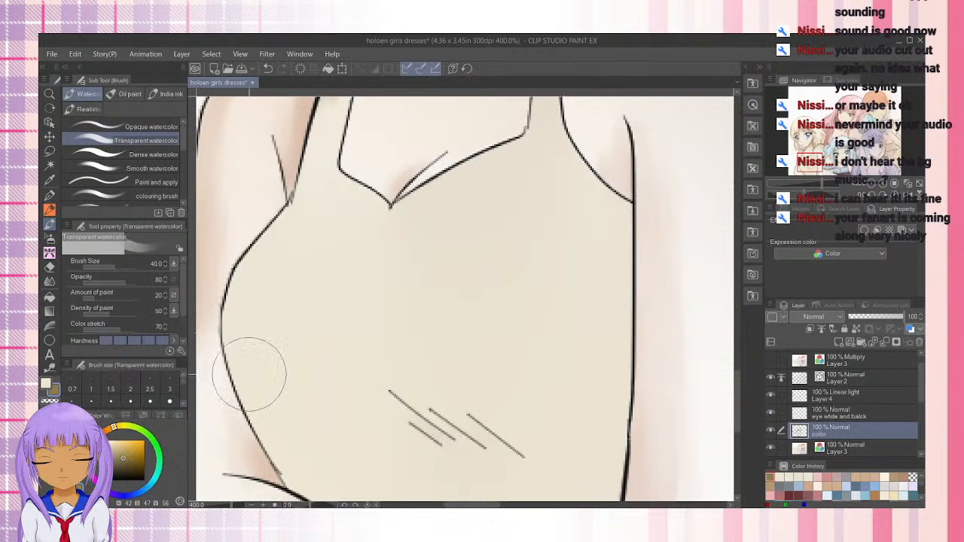
mouse_move(249, 374)
left_mouse_down()
mouse_move(250, 306)
mouse_move(285, 422)
mouse_move(242, 285)
mouse_move(278, 305)
mouse_move(267, 347)
mouse_move(269, 300)
mouse_move(272, 345)
mouse_move(294, 396)
mouse_move(274, 381)
mouse_move(256, 401)
mouse_move(268, 388)
mouse_move(293, 417)
mouse_move(279, 448)
mouse_move(296, 464)
mouse_move(300, 425)
mouse_move(319, 437)
mouse_move(344, 372)
left_mouse_up()
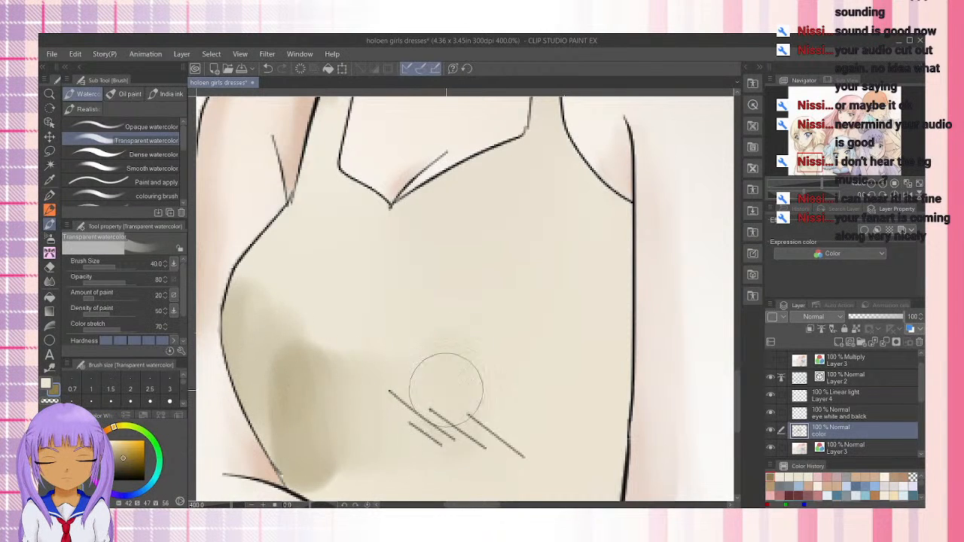
mouse_move(446, 389)
left_mouse_down()
mouse_move(479, 425)
mouse_move(508, 379)
mouse_move(579, 354)
mouse_move(600, 467)
left_mouse_up()
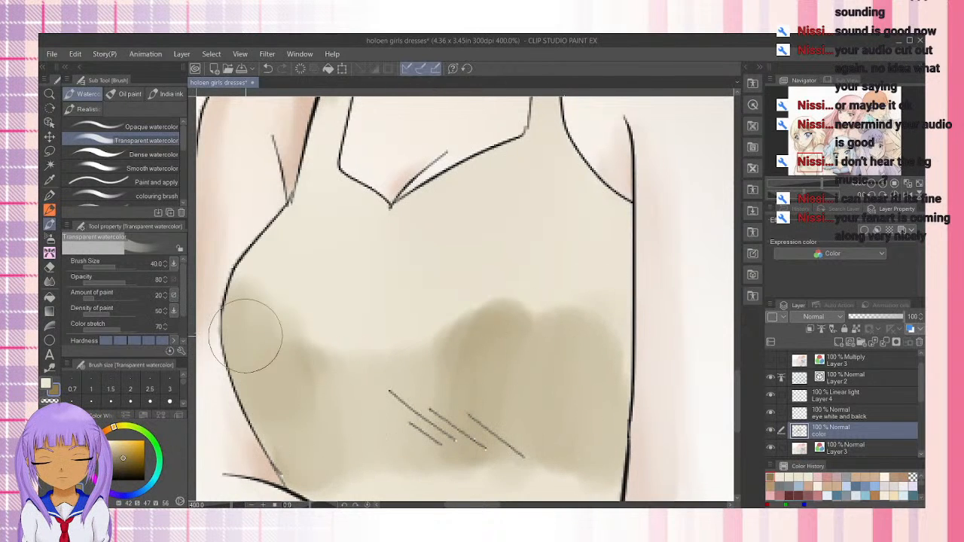
mouse_move(251, 335)
left_mouse_down()
mouse_move(316, 477)
mouse_move(254, 365)
mouse_move(301, 476)
mouse_move(292, 386)
mouse_move(323, 389)
mouse_move(387, 442)
mouse_move(500, 317)
mouse_move(431, 415)
mouse_move(331, 409)
mouse_move(334, 440)
mouse_move(349, 438)
mouse_move(374, 393)
mouse_move(396, 404)
mouse_move(374, 435)
mouse_move(331, 461)
mouse_move(315, 429)
mouse_move(323, 409)
mouse_move(375, 403)
mouse_move(435, 445)
mouse_move(523, 373)
mouse_move(573, 381)
mouse_move(585, 448)
mouse_move(609, 452)
left_mouse_up()
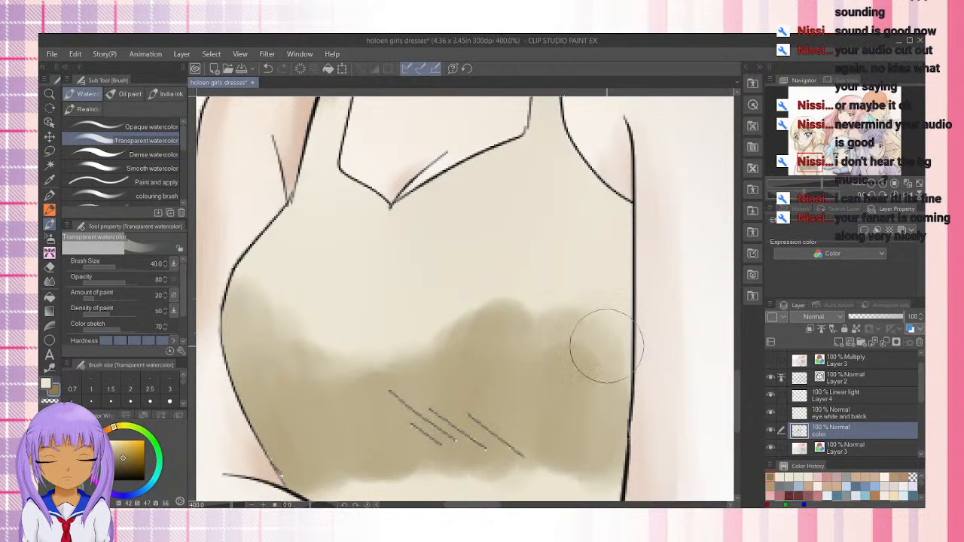
Blend the upper edge of the chest shadow into the cream base and undo the last dark stroke across it
mouse_move(607, 347)
left_mouse_down()
mouse_move(523, 364)
mouse_move(492, 345)
mouse_move(471, 308)
mouse_move(440, 314)
left_mouse_up()
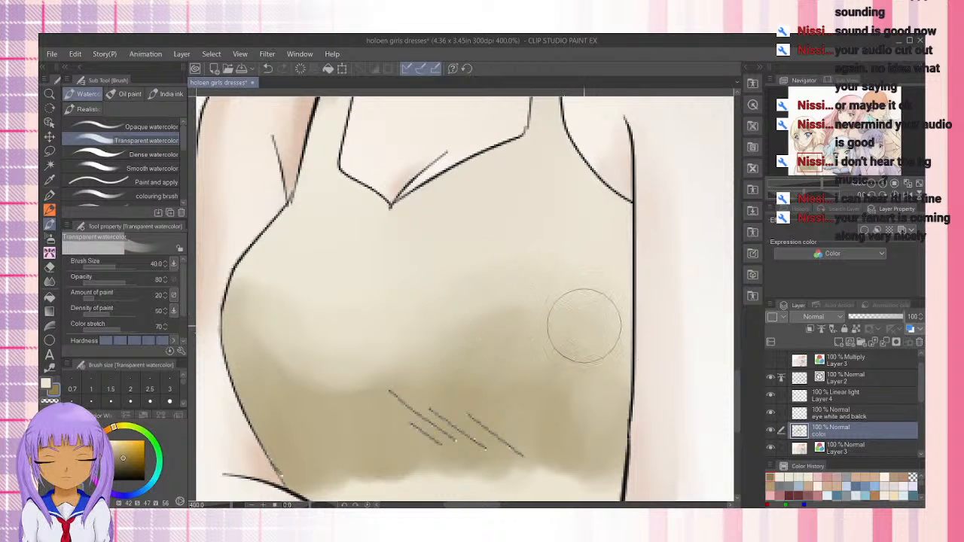
mouse_move(583, 327)
left_mouse_down()
mouse_move(480, 339)
mouse_move(319, 387)
mouse_move(345, 383)
mouse_move(273, 375)
mouse_move(287, 353)
mouse_move(424, 371)
mouse_move(430, 337)
left_mouse_up()
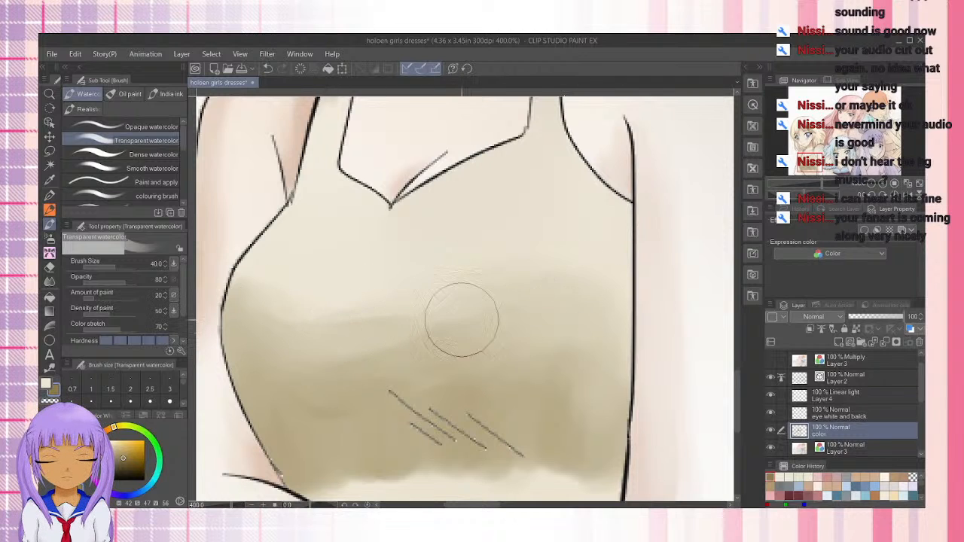
left_click_drag(460, 410, 409, 436)
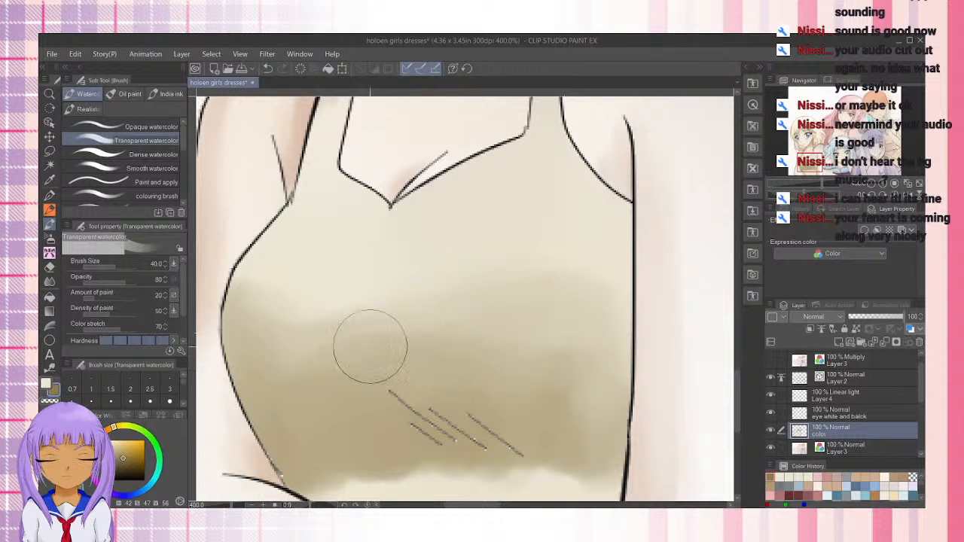
left_click_drag(424, 332, 595, 330)
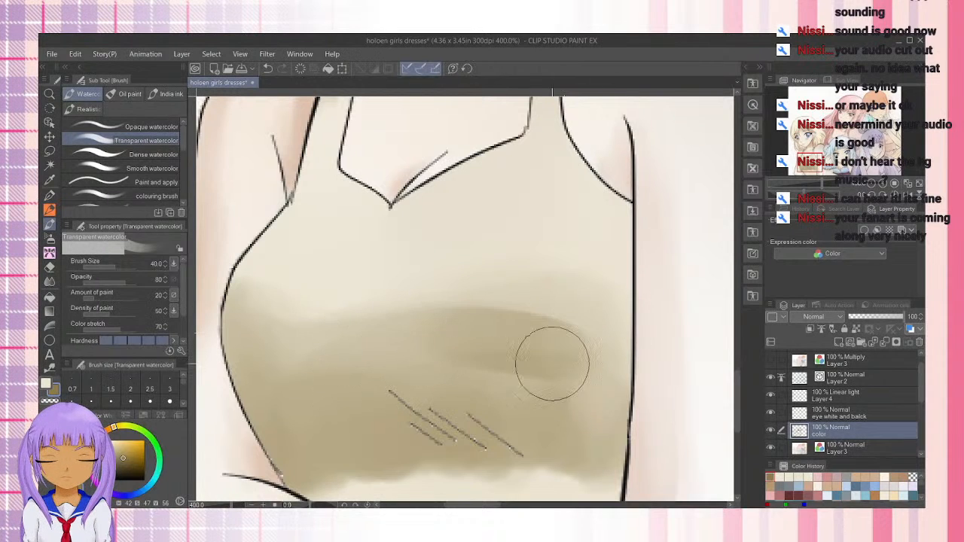
key("ctrl+z")
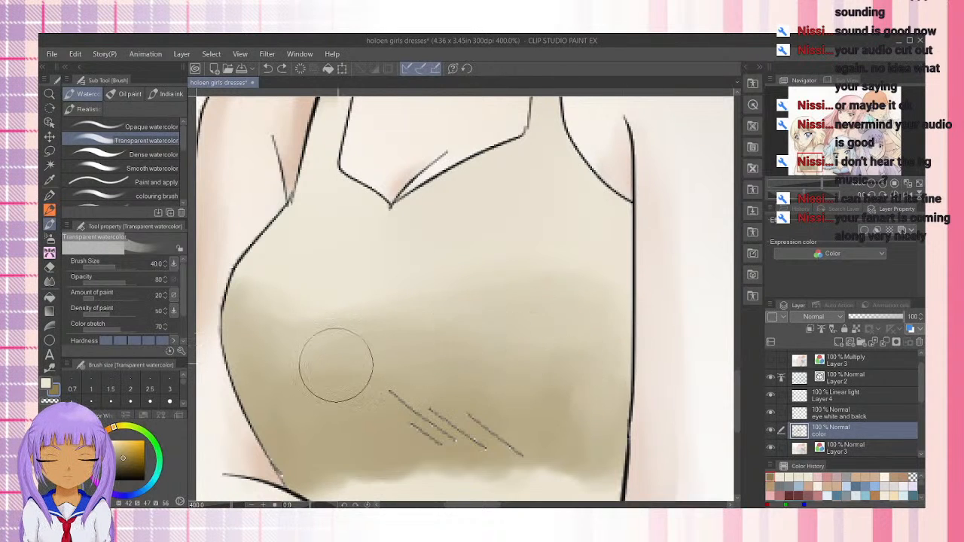
Even out the middle of the chest shadow with long sideways strokes, undoing the last unwanted one
mouse_move(336, 365)
left_mouse_down()
mouse_move(463, 327)
mouse_move(613, 377)
left_mouse_up()
mouse_move(467, 353)
left_mouse_down()
mouse_move(548, 353)
mouse_move(577, 371)
left_mouse_up()
left_click_drag(336, 381, 615, 369)
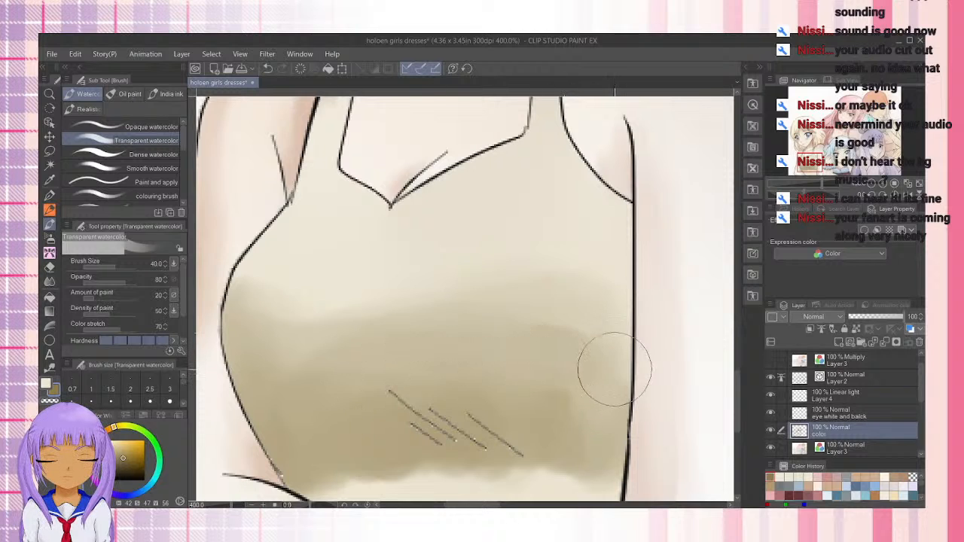
left_click_drag(328, 380, 593, 364)
key("ctrl+z")
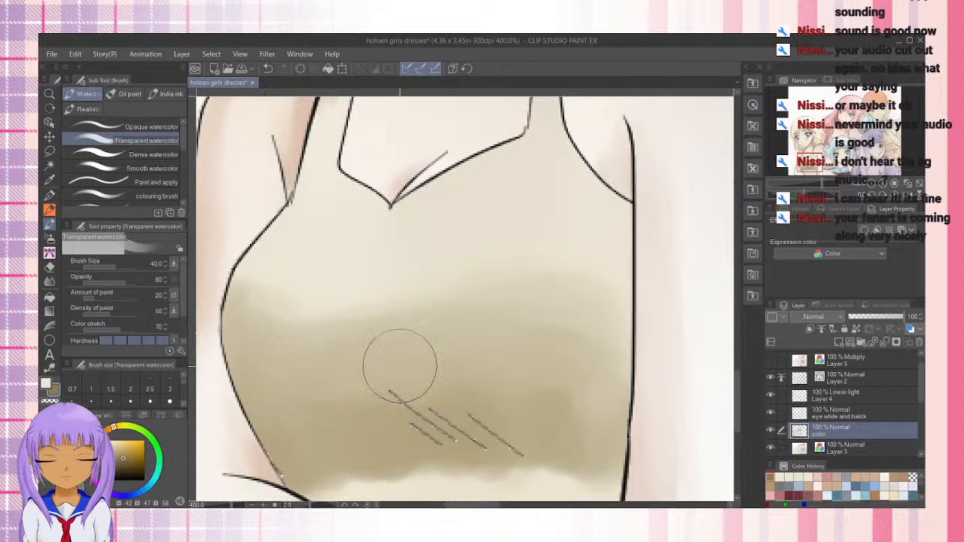
left_click_drag(435, 394, 403, 289)
Extend the shadow up along the top's side seam toward the armhole and soften its edge toward the chest
left_click_drag(540, 242, 467, 357)
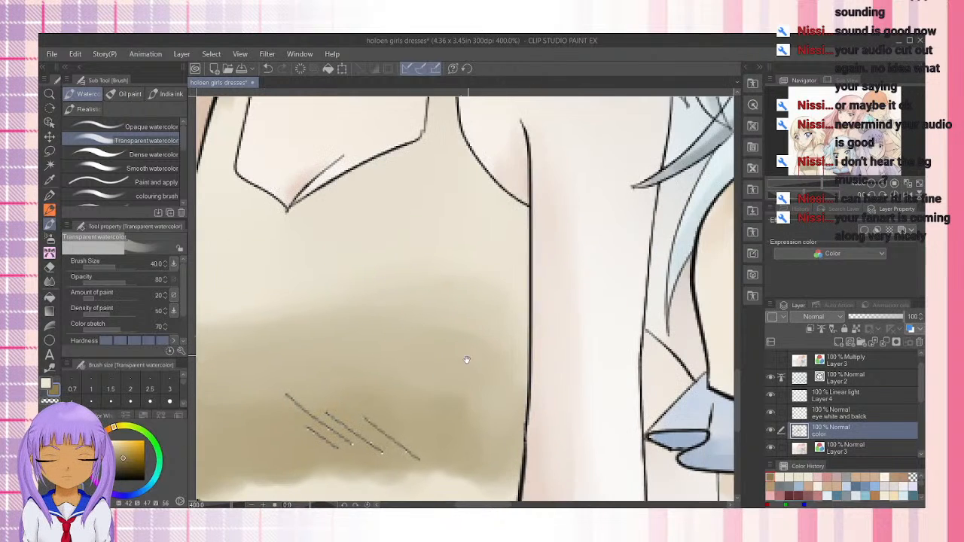
mouse_move(506, 226)
left_mouse_down()
mouse_move(506, 275)
mouse_move(507, 211)
mouse_move(483, 287)
mouse_move(486, 225)
mouse_move(436, 374)
mouse_move(482, 227)
mouse_move(398, 384)
mouse_move(499, 253)
mouse_move(466, 428)
mouse_move(437, 394)
mouse_move(390, 399)
mouse_move(385, 412)
mouse_move(471, 386)
mouse_move(499, 359)
mouse_move(497, 412)
mouse_move(487, 295)
mouse_move(449, 293)
mouse_move(370, 336)
mouse_move(433, 304)
mouse_move(398, 333)
left_mouse_up()
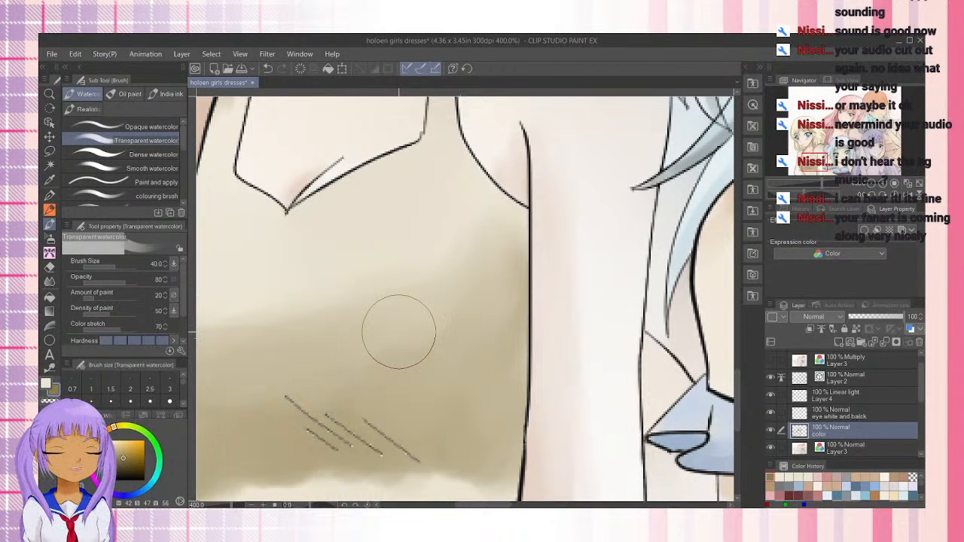
mouse_move(399, 333)
left_mouse_down()
mouse_move(420, 342)
mouse_move(415, 356)
mouse_move(465, 370)
mouse_move(447, 380)
mouse_move(451, 286)
left_mouse_up()
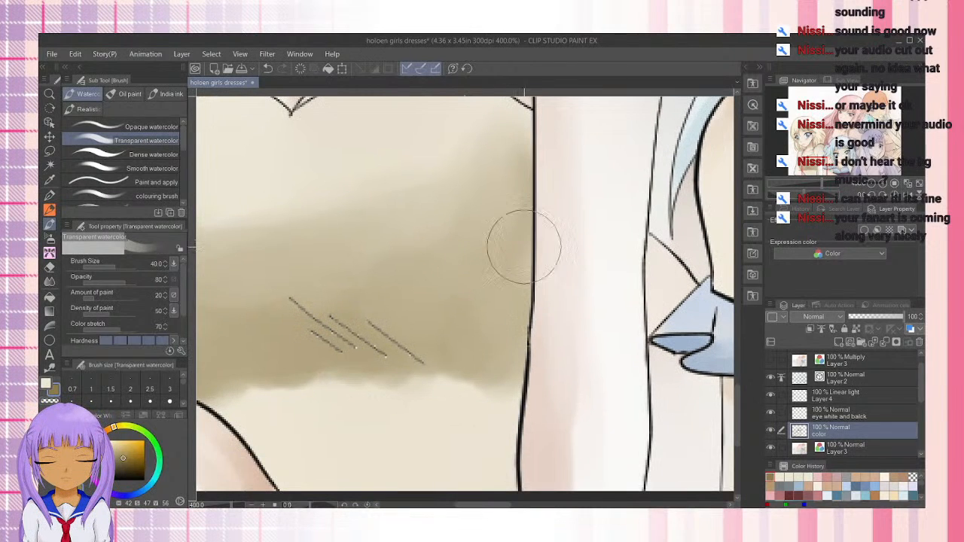
Fill the waist of the top with the olive-brown shadow down to the canvas edge and blend it around the fold lines
mouse_move(493, 237)
left_mouse_down()
mouse_move(490, 316)
mouse_move(462, 348)
mouse_move(523, 239)
left_mouse_up()
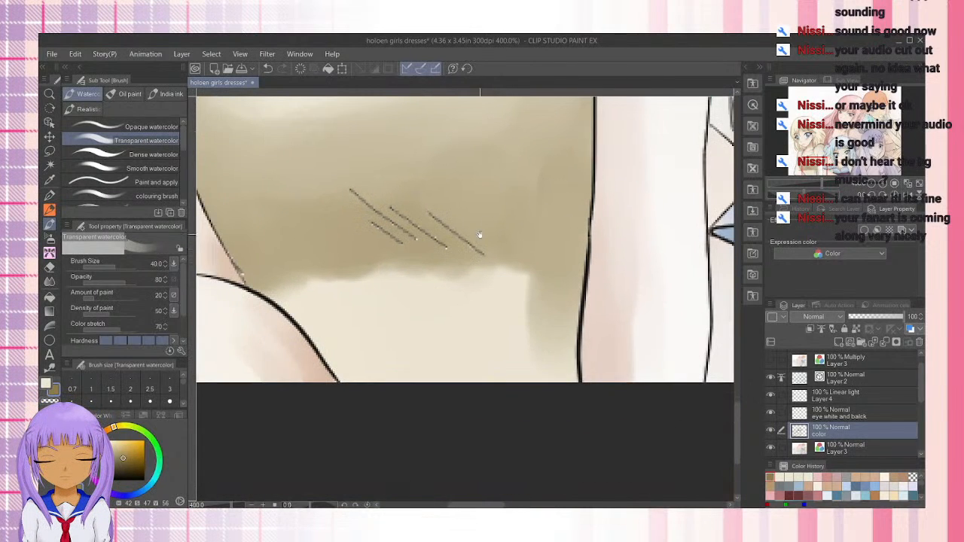
mouse_move(451, 231)
left_mouse_down()
mouse_move(422, 224)
mouse_move(418, 179)
mouse_move(449, 338)
mouse_move(383, 229)
mouse_move(365, 262)
mouse_move(381, 328)
mouse_move(405, 338)
mouse_move(386, 259)
mouse_move(478, 350)
mouse_move(476, 315)
mouse_move(437, 209)
mouse_move(474, 243)
mouse_move(545, 346)
mouse_move(547, 274)
mouse_move(525, 350)
mouse_move(408, 262)
mouse_move(322, 296)
mouse_move(285, 290)
mouse_move(355, 356)
mouse_move(277, 212)
mouse_move(290, 249)
mouse_move(392, 365)
mouse_move(283, 228)
mouse_move(359, 342)
mouse_move(253, 243)
mouse_move(359, 354)
mouse_move(336, 277)
mouse_move(380, 307)
mouse_move(316, 276)
mouse_move(488, 383)
mouse_move(387, 269)
mouse_move(489, 367)
mouse_move(492, 303)
mouse_move(525, 290)
mouse_move(500, 301)
mouse_move(512, 272)
mouse_move(557, 399)
mouse_move(494, 359)
mouse_move(424, 386)
mouse_move(372, 370)
mouse_move(354, 377)
mouse_move(409, 381)
mouse_move(344, 355)
mouse_move(307, 254)
mouse_move(451, 304)
left_mouse_up()
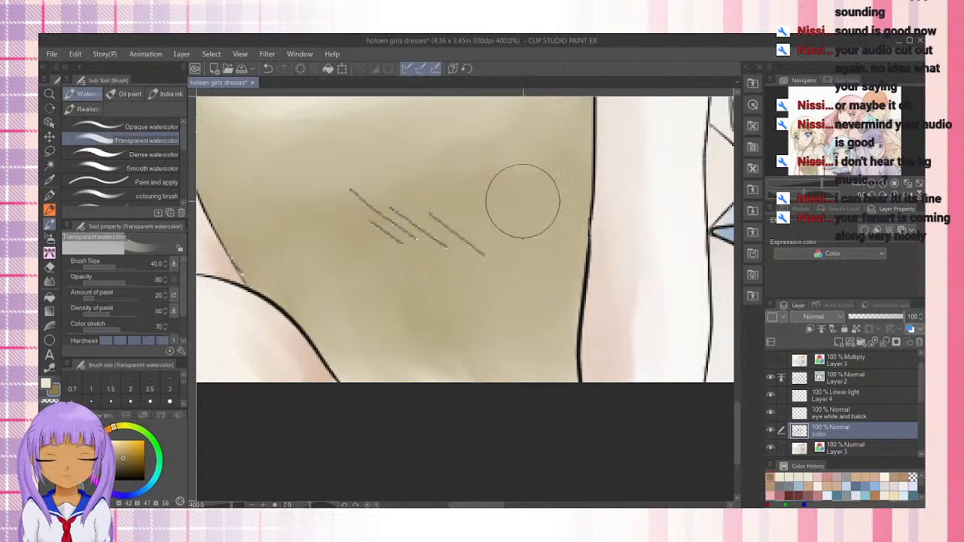
mouse_move(391, 229)
left_mouse_down()
mouse_move(549, 355)
mouse_move(528, 374)
left_mouse_up()
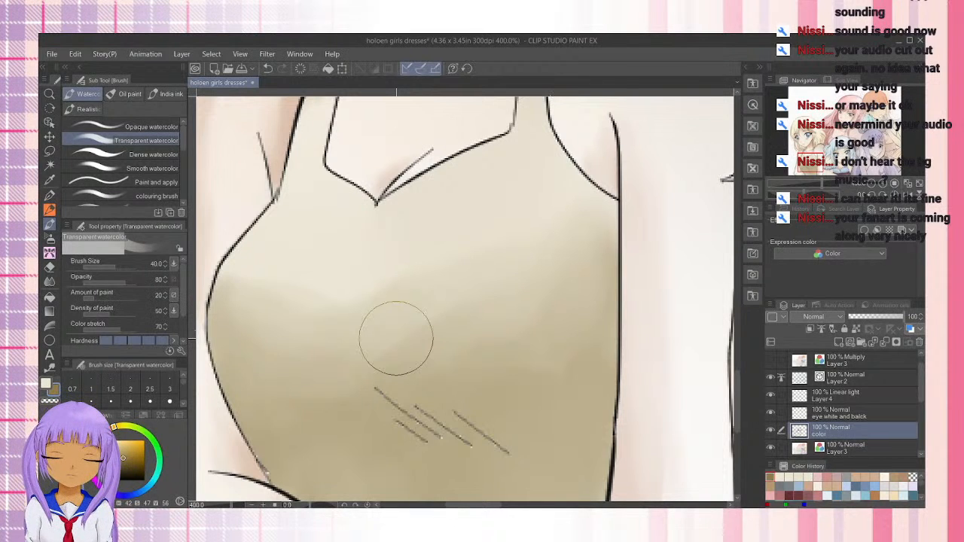
Smooth the shading around the fold lines, check the top against the whole figure, and save the illustration
scroll(396, 338, "down", 3)
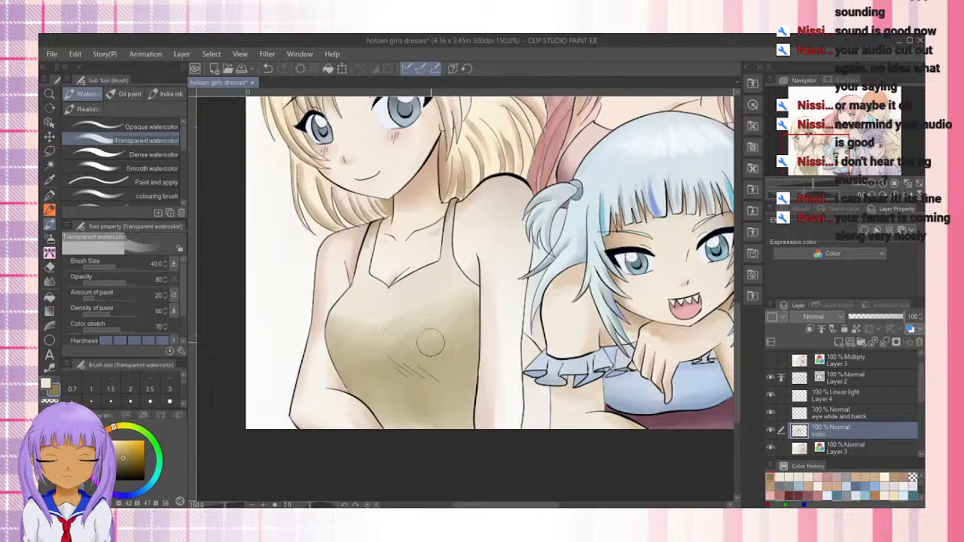
scroll(480, 403, "up", 3)
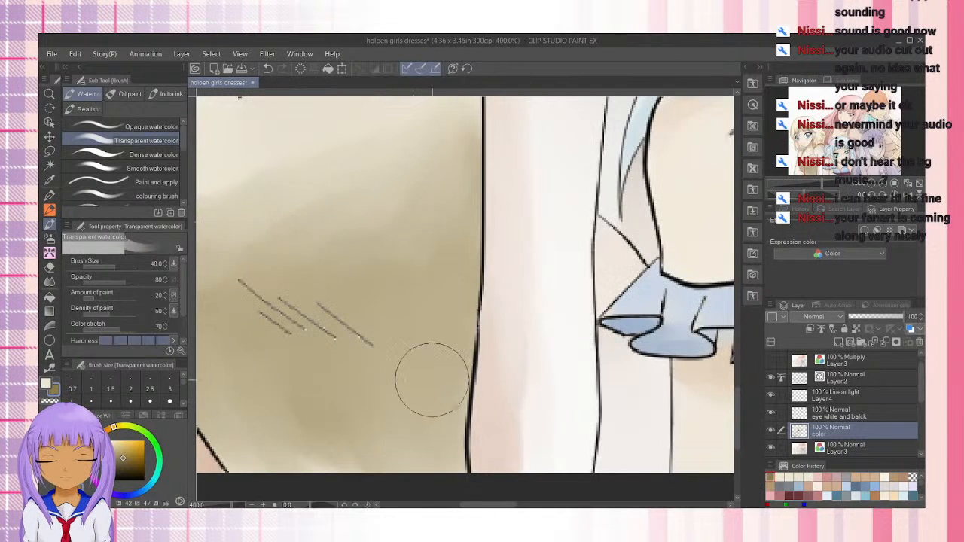
mouse_move(280, 269)
left_mouse_down()
mouse_move(407, 297)
mouse_move(495, 334)
left_mouse_up()
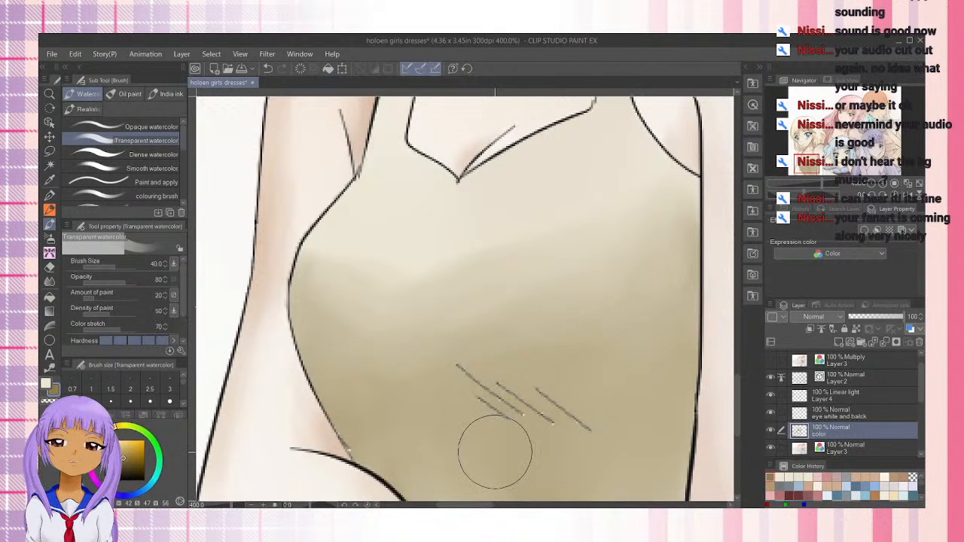
scroll(495, 452, "down", 2)
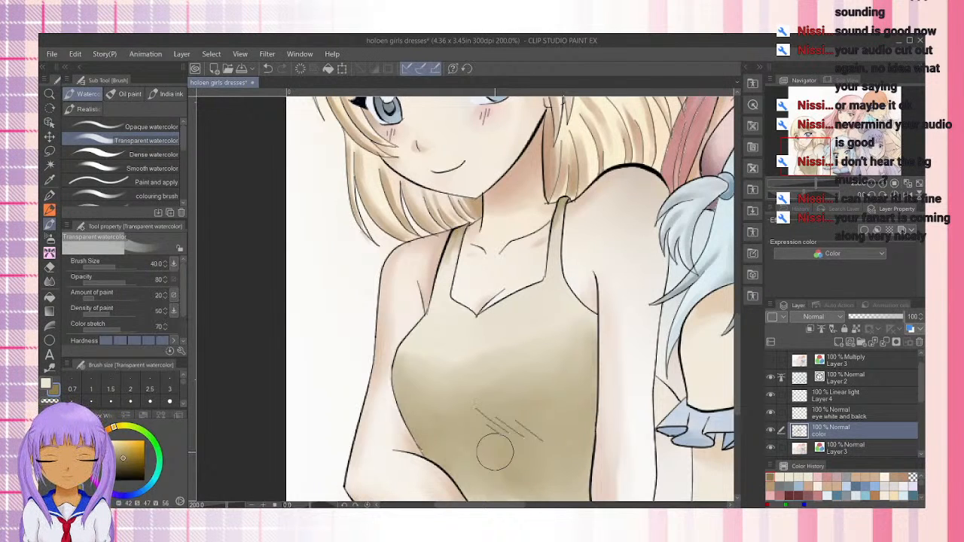
scroll(495, 452, "down", 2)
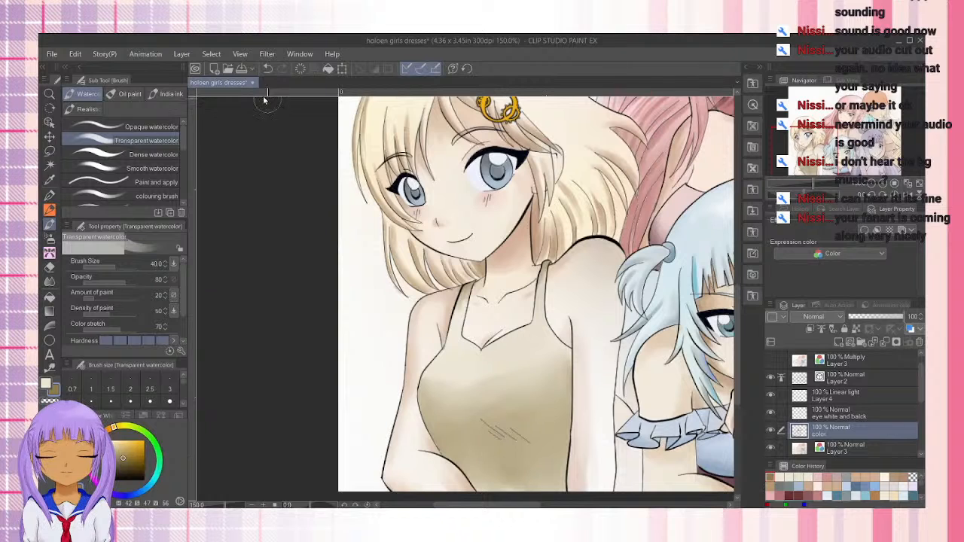
left_click(242, 67)
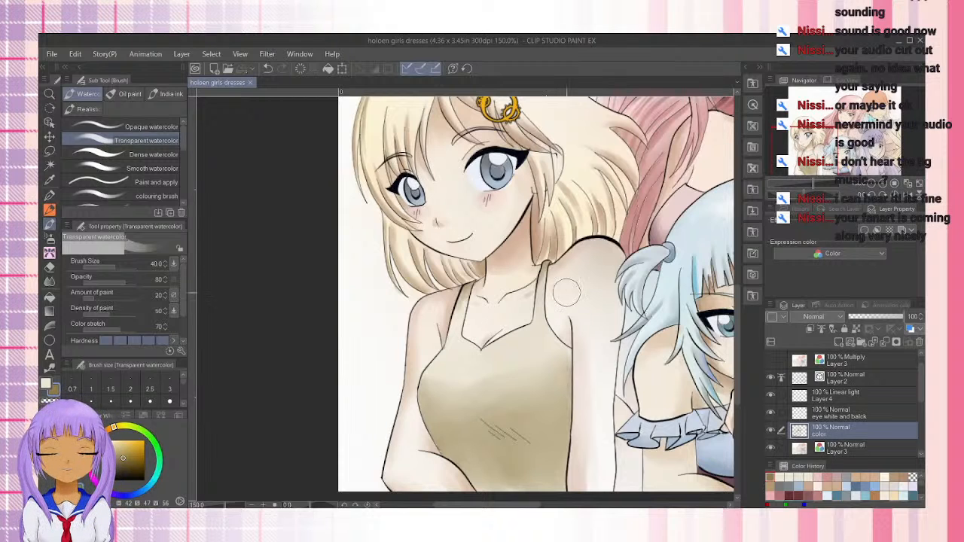
Sample the orange-haired girl's facial skin tone and the brown shadow color inside the pink-haired girl's ear
left_click_drag(642, 298, 571, 377)
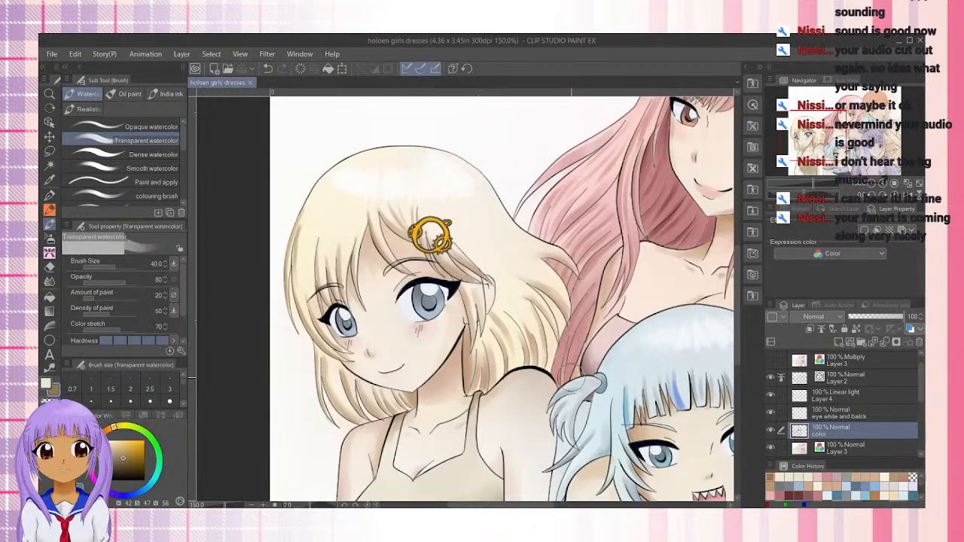
left_click_drag(811, 133, 843, 125)
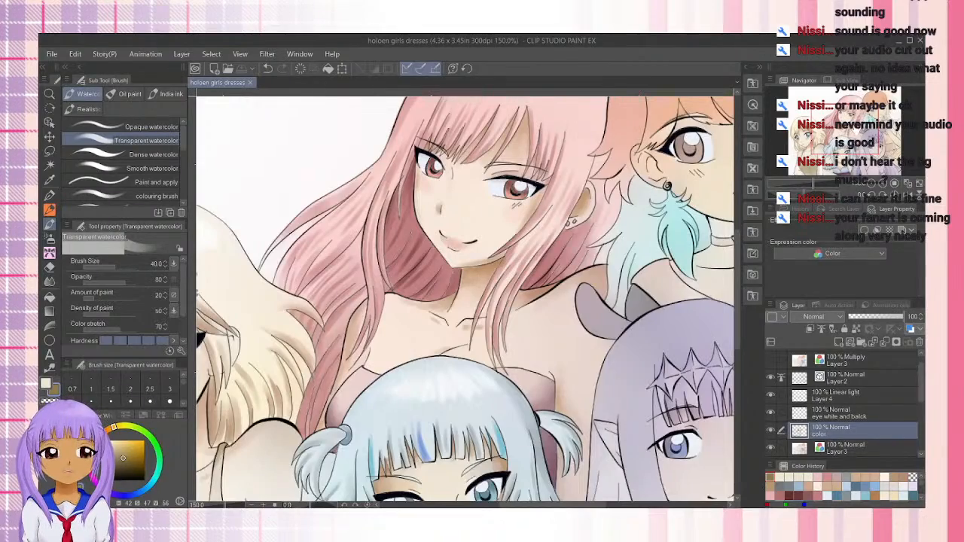
left_click_drag(844, 127, 877, 111)
key("ctrl+plus")
key("ctrl+plus")
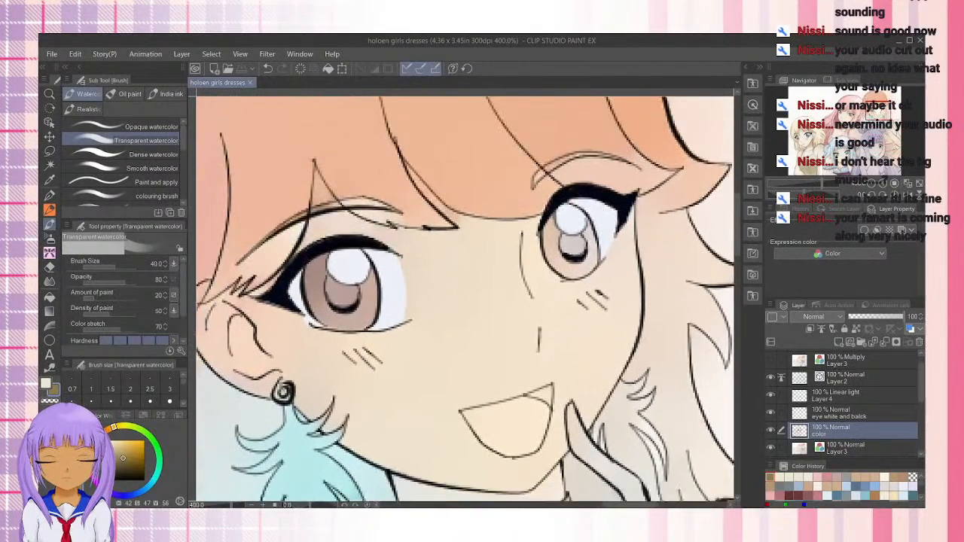
left_click(49, 179)
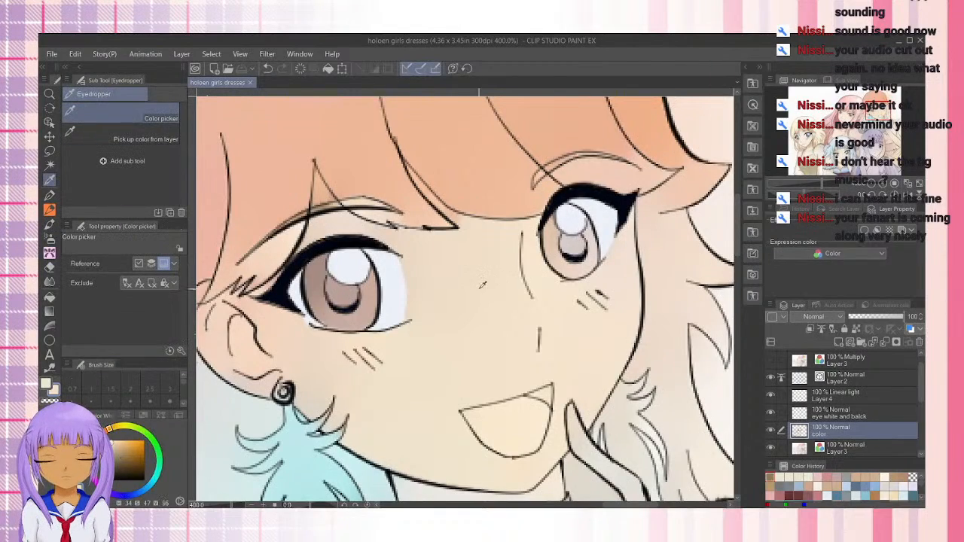
left_click(483, 285)
left_click_drag(879, 113, 857, 119)
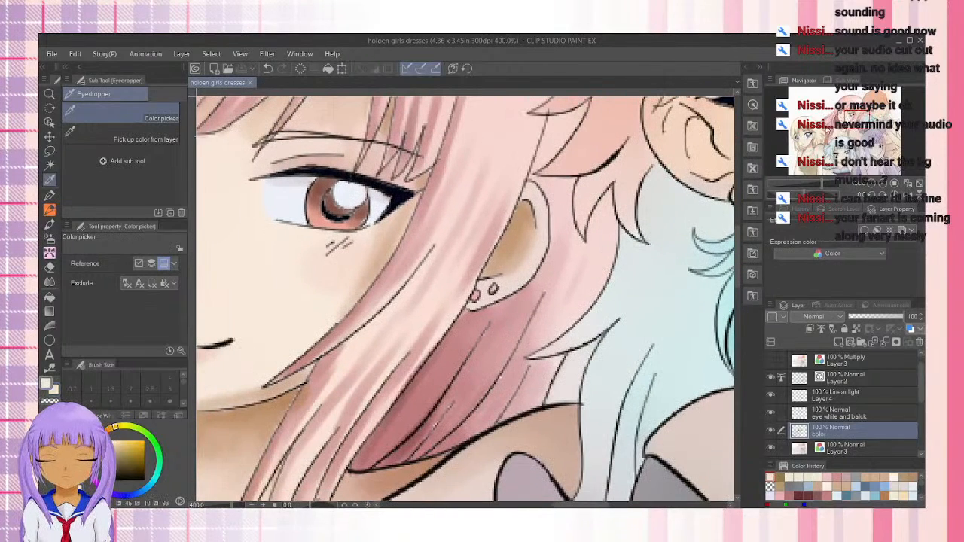
left_click(522, 219)
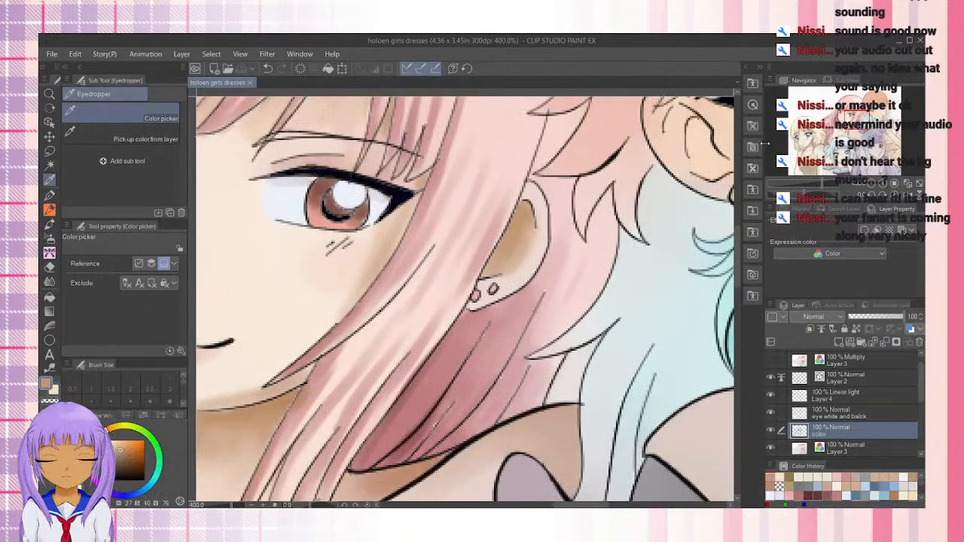
Resample the orange-haired girl's skin tone, set the shadow color to HSV 27, 54, 70, and return to the Transparent watercolor brush
left_click(808, 96)
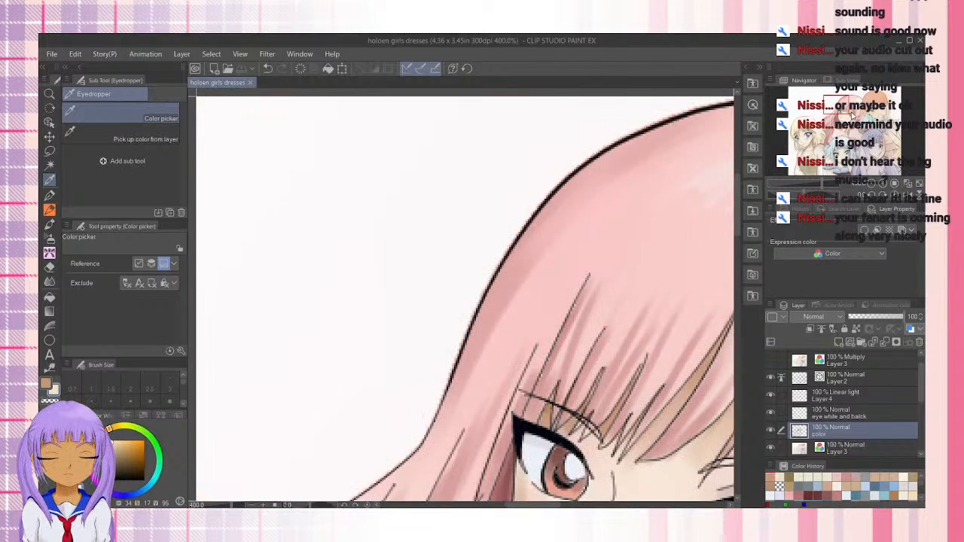
left_click_drag(851, 113, 882, 112)
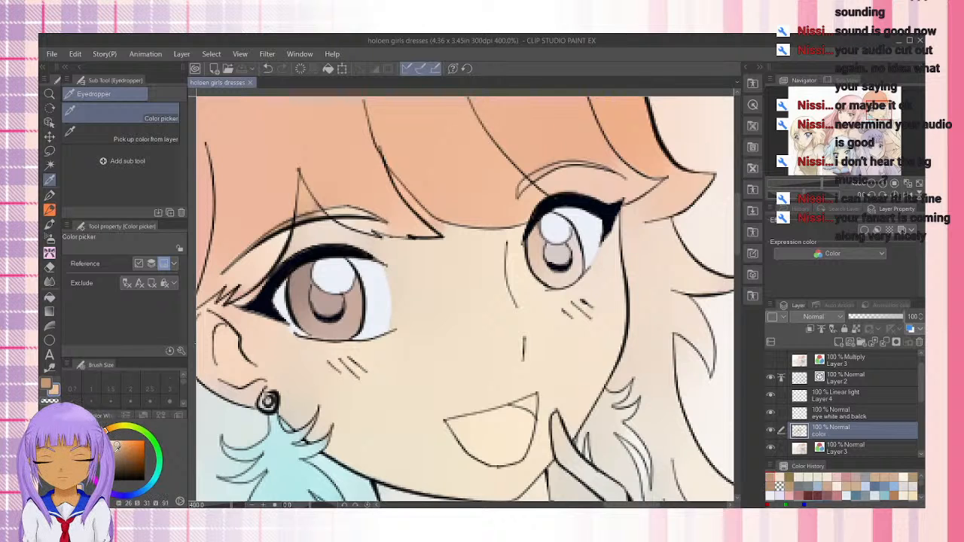
left_click(445, 285)
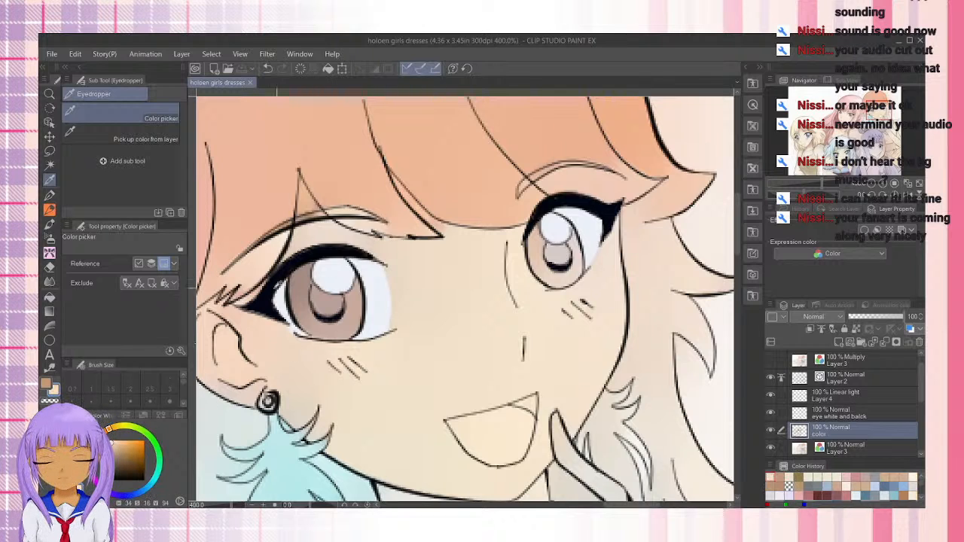
left_click(46, 384)
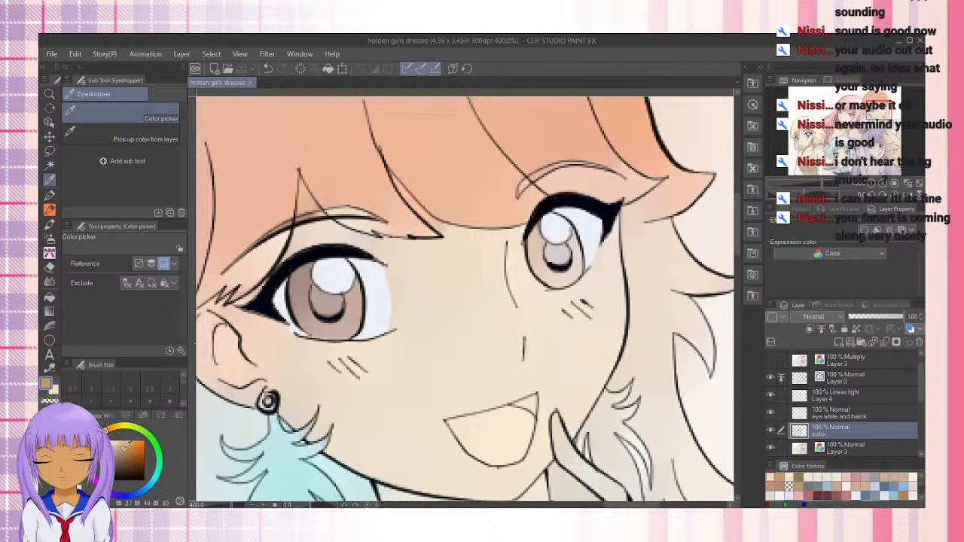
left_click(49, 224)
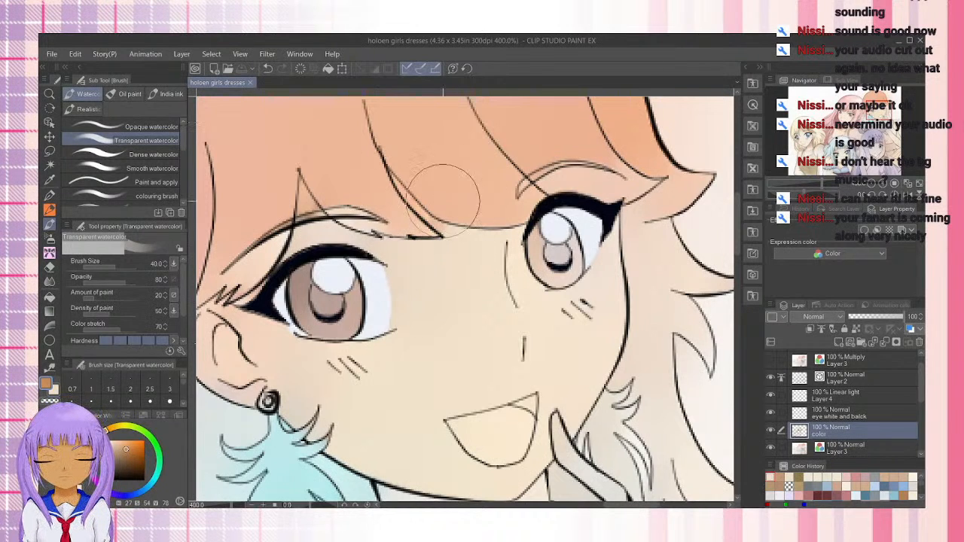
Shade the skin between the orange-haired girl's bangs, eyebrow and near eye with the brown shadow at brush size 20
key("bracketleft")
key("bracketleft")
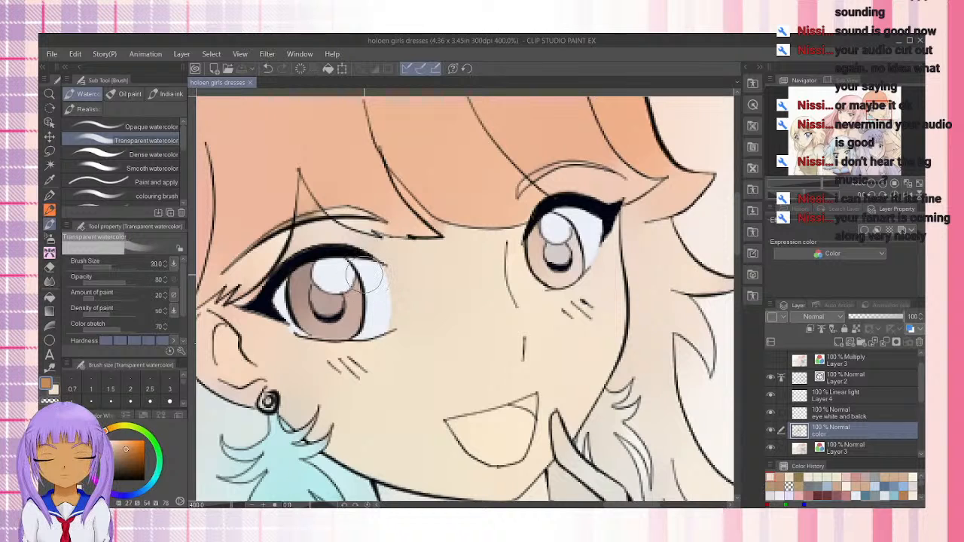
mouse_move(308, 232)
left_mouse_down()
mouse_move(296, 250)
mouse_move(309, 231)
mouse_move(304, 191)
left_mouse_up()
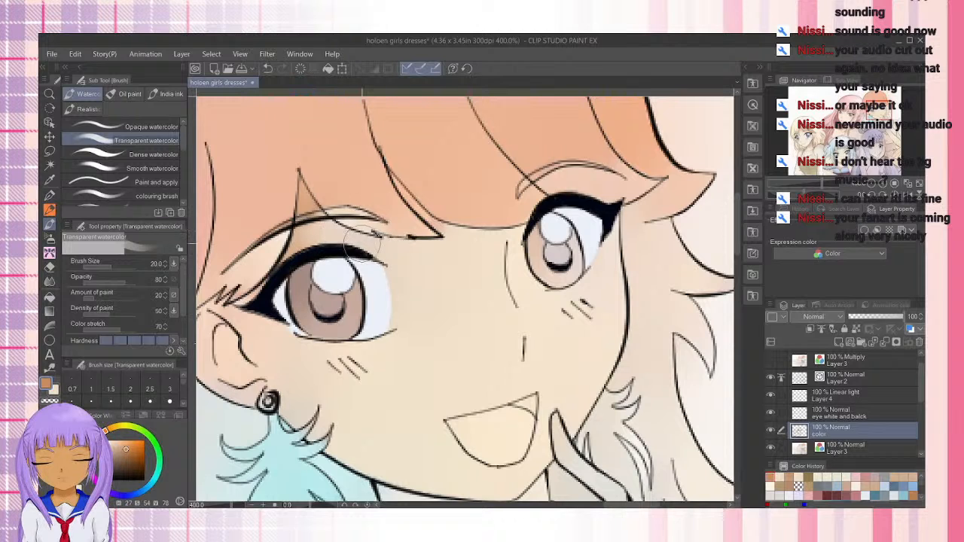
left_click_drag(323, 225, 369, 237)
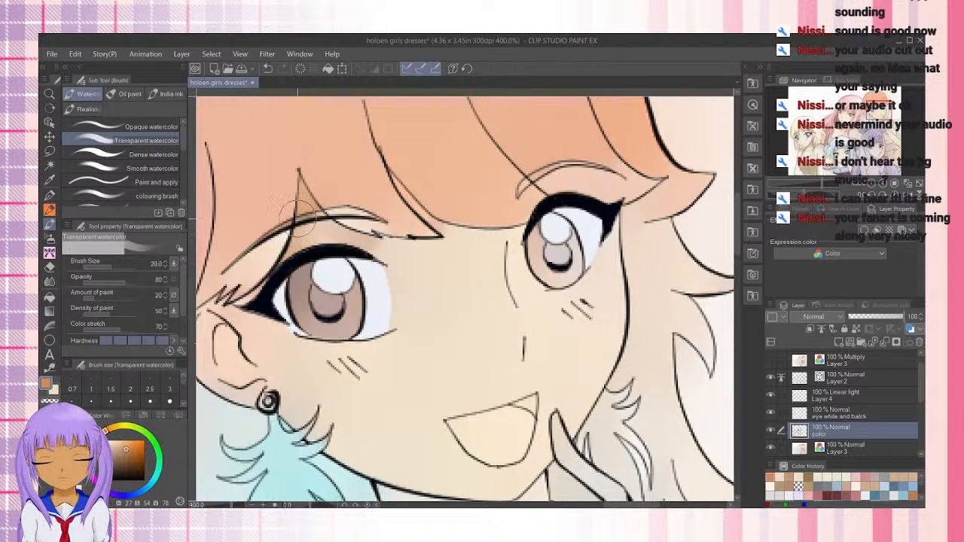
Paint a soft brown shadow along the far edge of her face, from beside the eye down to the raised finger
mouse_move(616, 240)
left_mouse_down()
mouse_move(613, 271)
mouse_move(614, 231)
mouse_move(622, 313)
mouse_move(609, 272)
mouse_move(596, 357)
mouse_move(604, 385)
mouse_move(600, 265)
mouse_move(604, 391)
mouse_move(596, 279)
mouse_move(609, 374)
left_mouse_up()
key("ctrl+z")
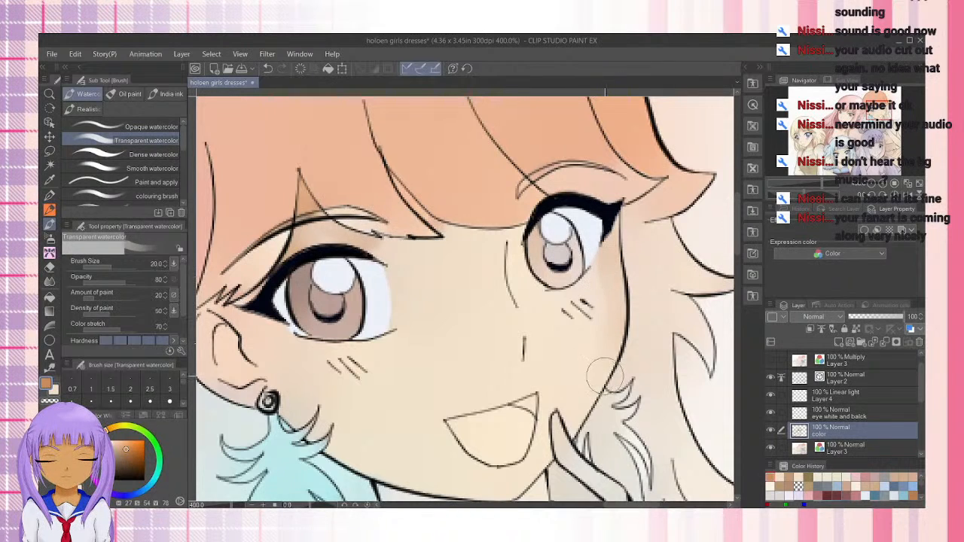
left_click_drag(612, 236, 617, 330)
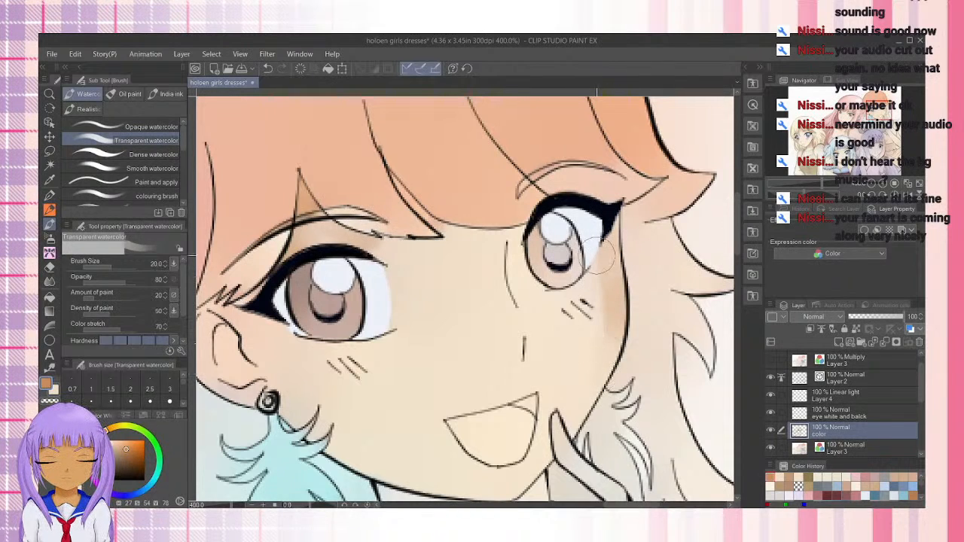
left_click_drag(611, 234, 614, 332)
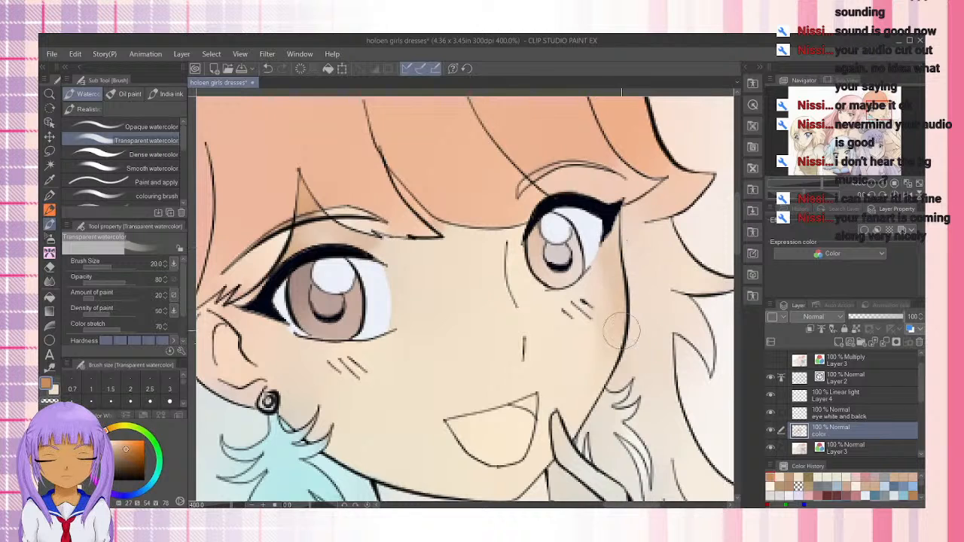
left_click_drag(610, 273, 589, 383)
left_click_drag(605, 290, 574, 403)
left_click_drag(592, 356, 580, 420)
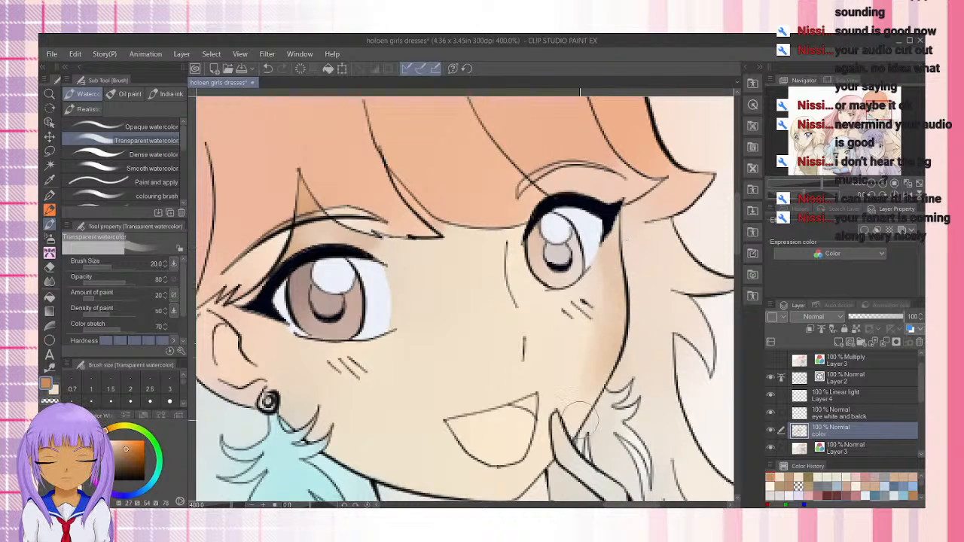
mouse_move(601, 279)
left_mouse_down()
mouse_move(581, 442)
mouse_move(597, 287)
mouse_move(574, 410)
left_mouse_up()
mouse_move(588, 279)
left_mouse_down()
mouse_move(596, 423)
mouse_move(585, 427)
left_mouse_up()
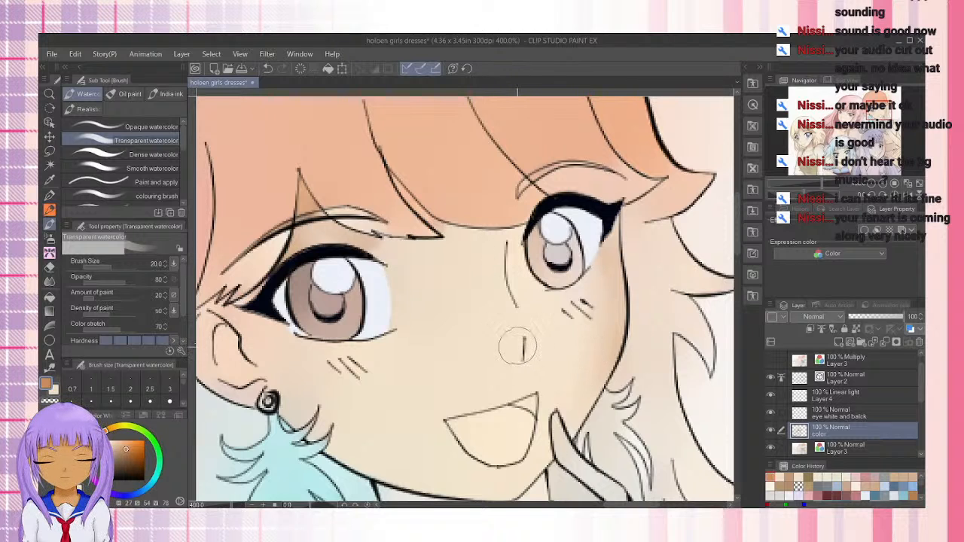
Reduce the brush size to 10 and paint a small soft shadow beside and below the nose line
key("bracketleft")
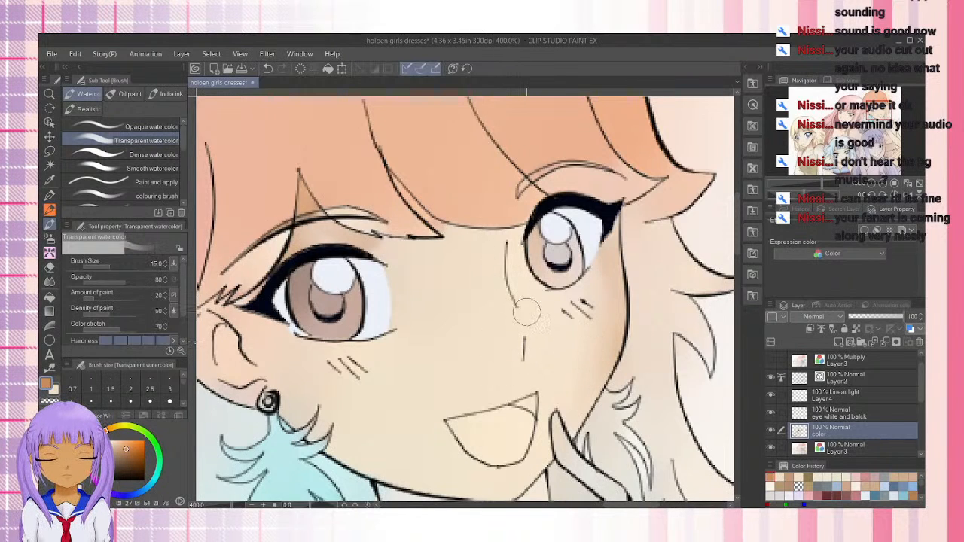
left_click_drag(517, 344, 505, 360)
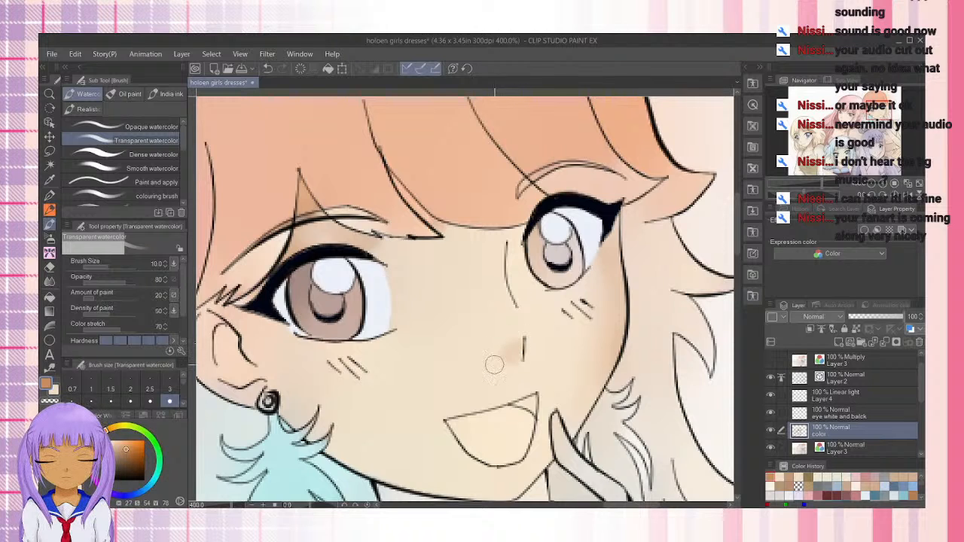
left_click_drag(516, 355, 488, 370)
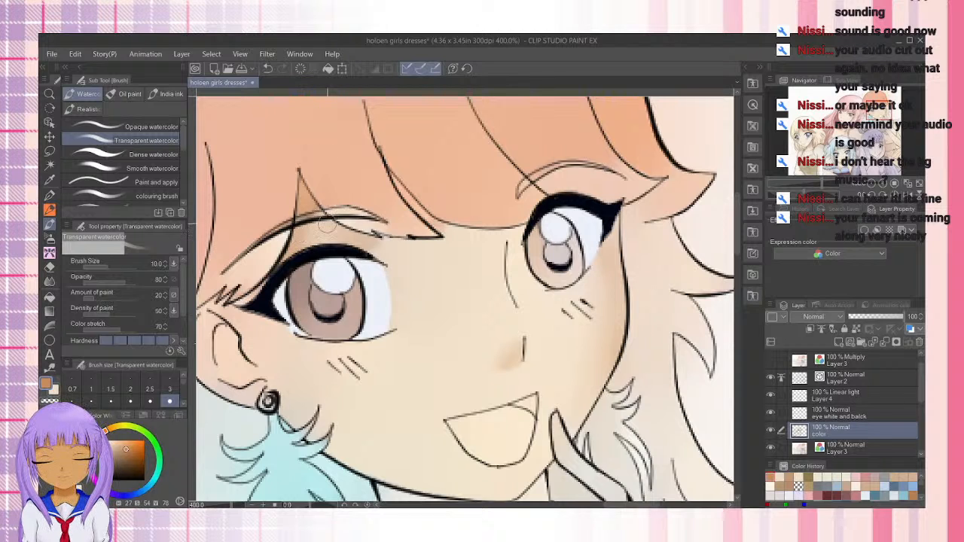
Deepen the shadows above the near eye, along the lower edge of the bangs and beside the outer corner of the far eye
mouse_move(327, 224)
left_mouse_down()
mouse_move(343, 229)
mouse_move(300, 215)
left_mouse_up()
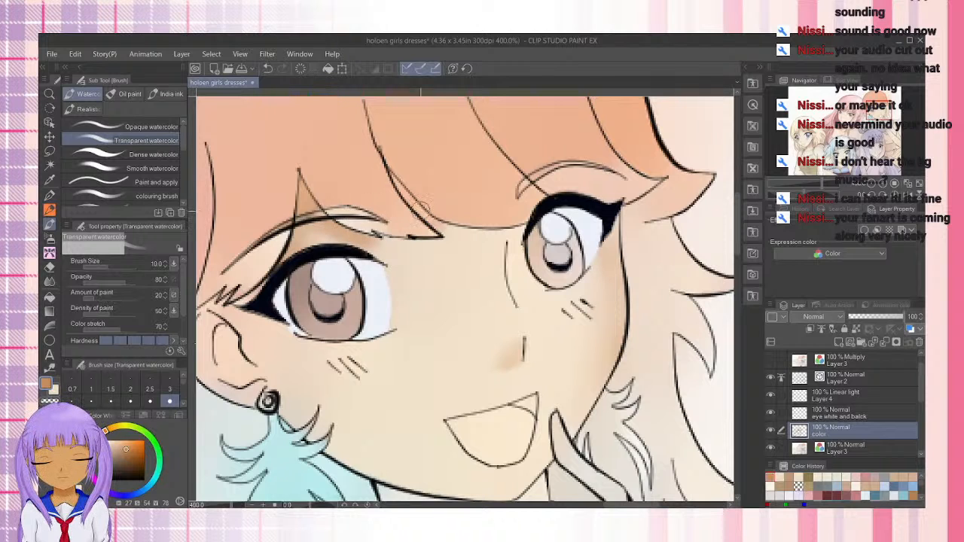
mouse_move(420, 208)
left_mouse_down()
mouse_move(344, 165)
mouse_move(358, 196)
mouse_move(383, 195)
mouse_move(445, 232)
mouse_move(398, 183)
left_mouse_up()
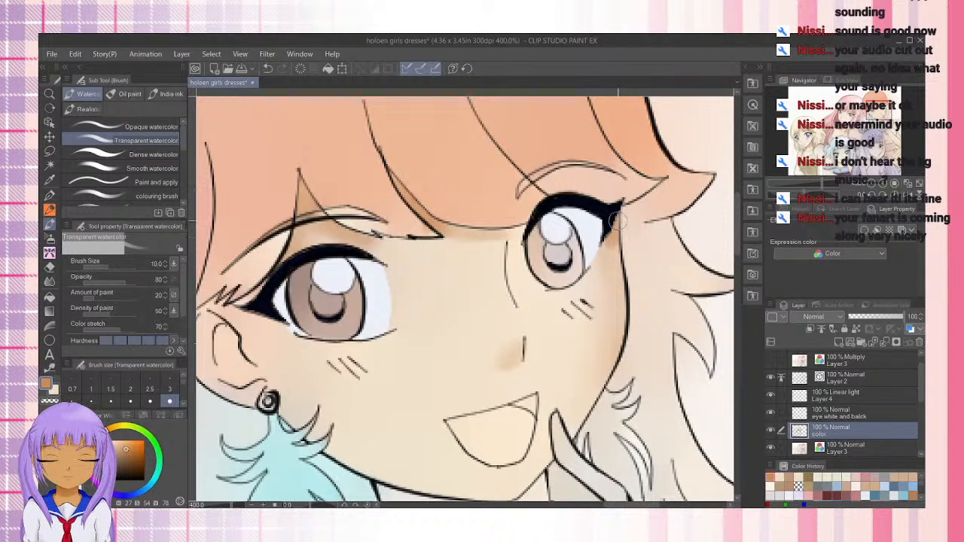
left_click_drag(613, 232, 613, 260)
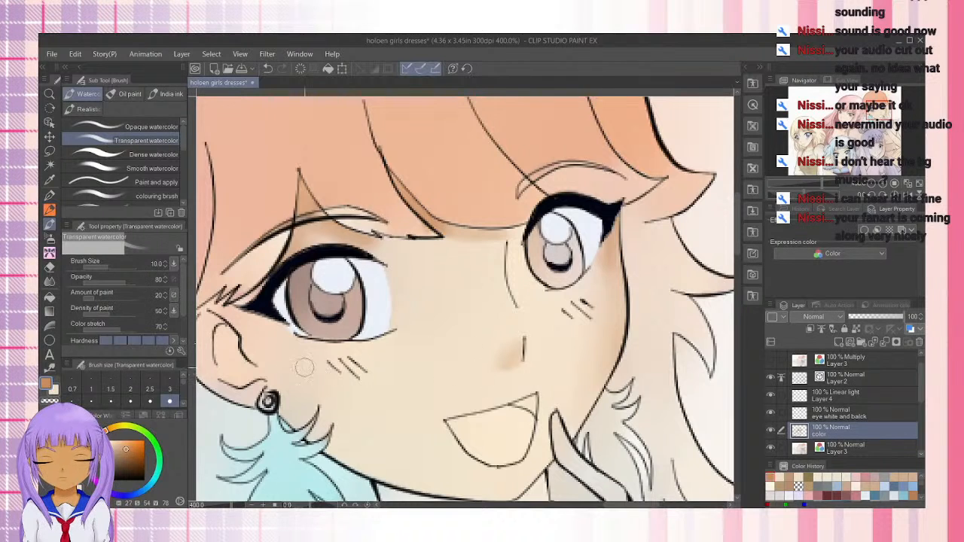
Shade the inside of the ear with the brown shadow, then touch up its outer rim in the light skin tone with a smaller brush
left_click_drag(291, 343, 378, 334)
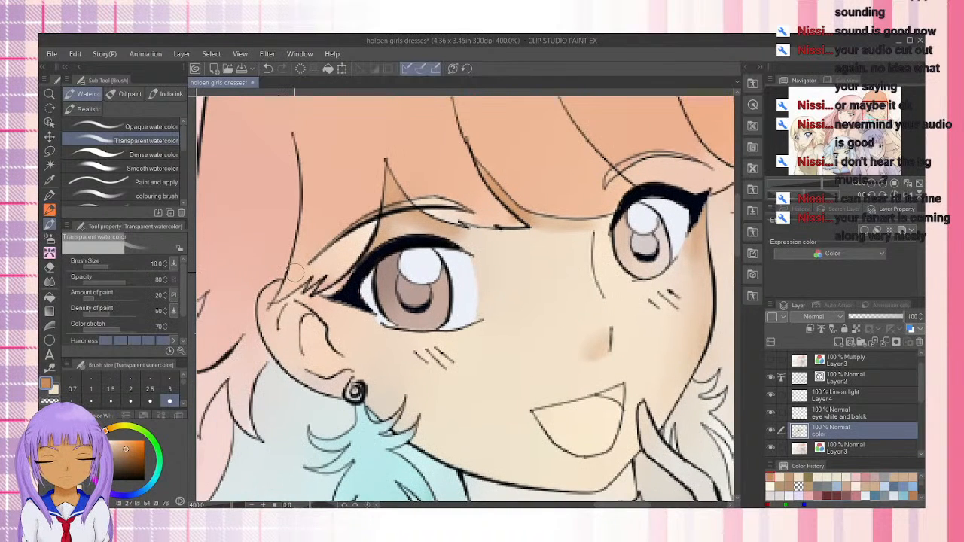
mouse_move(304, 332)
left_mouse_down()
mouse_move(335, 364)
mouse_move(305, 362)
mouse_move(288, 317)
mouse_move(322, 361)
mouse_move(284, 333)
mouse_move(314, 333)
mouse_move(320, 358)
mouse_move(315, 345)
mouse_move(338, 324)
mouse_move(344, 365)
mouse_move(306, 309)
mouse_move(324, 357)
mouse_move(303, 322)
mouse_move(334, 366)
mouse_move(296, 332)
mouse_move(347, 363)
mouse_move(309, 335)
mouse_move(311, 359)
mouse_move(289, 320)
mouse_move(310, 314)
mouse_move(355, 382)
mouse_move(325, 362)
left_mouse_up()
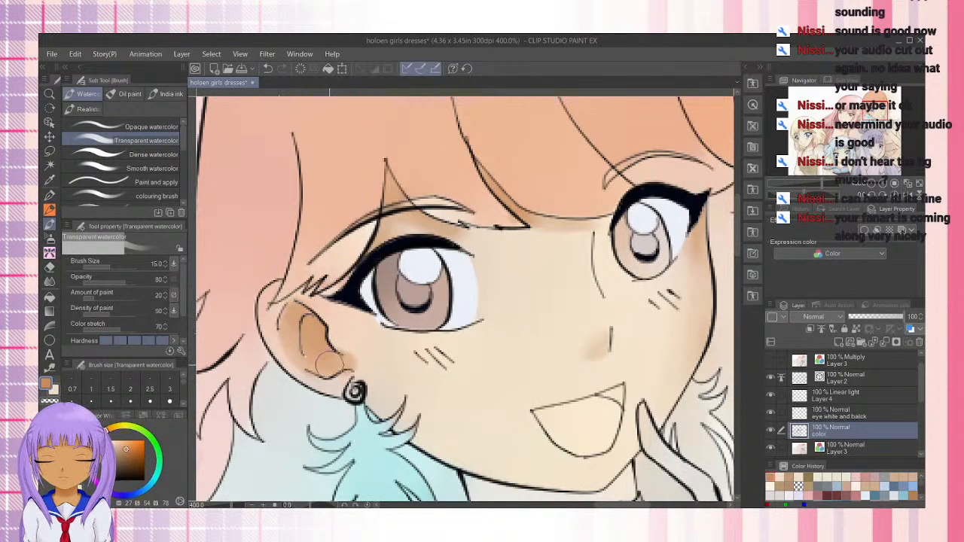
key("x")
key("bracketleft")
key("bracketleft")
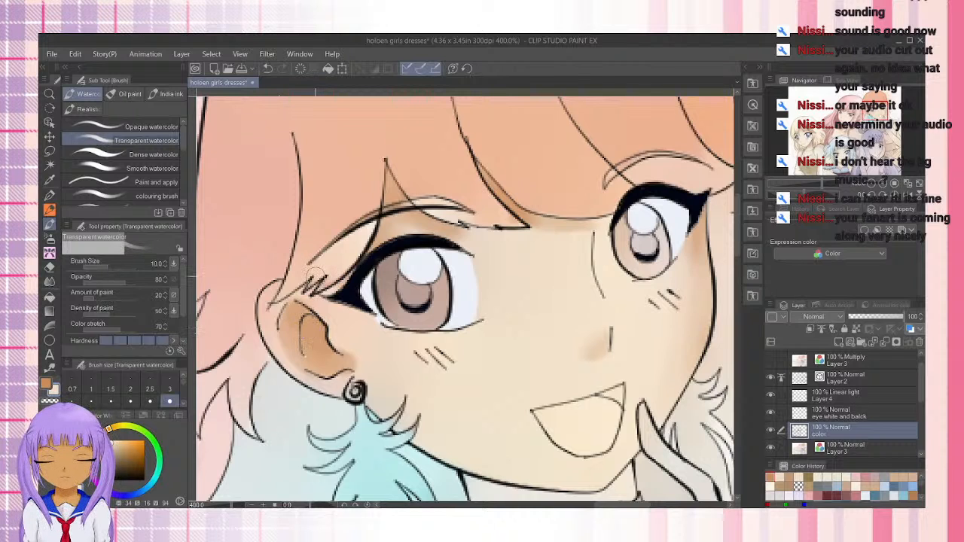
left_click_drag(260, 299, 269, 338)
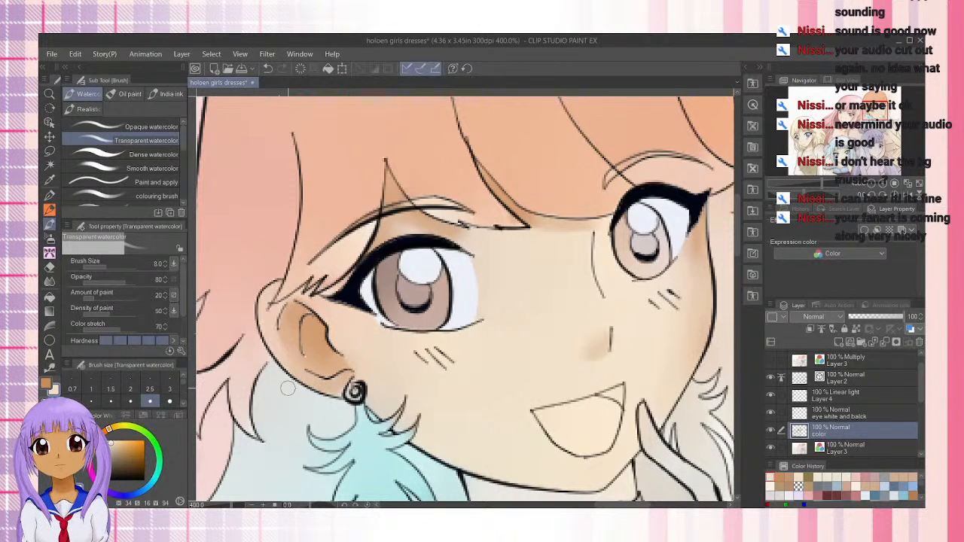
left_click_drag(269, 313, 257, 331)
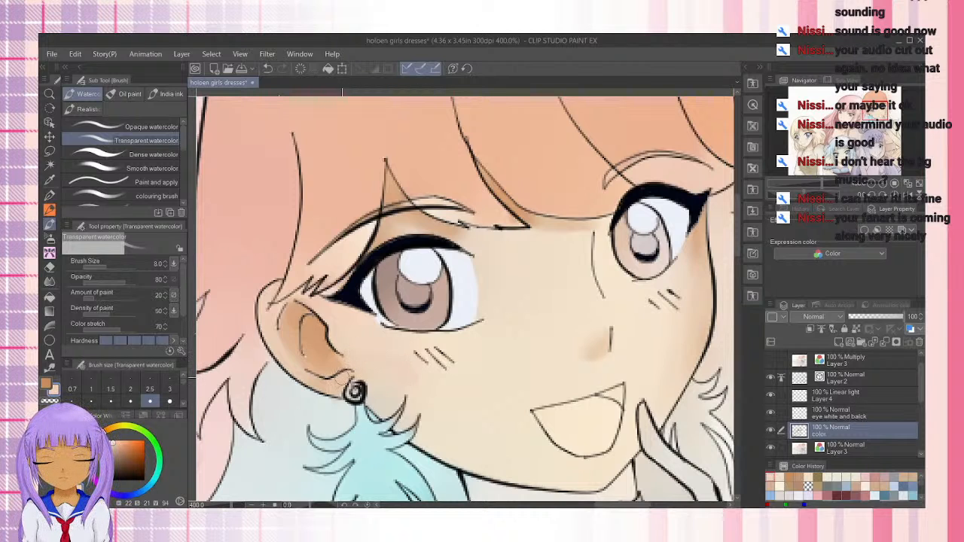
Try the Dense watercolor brush at size 15 on the near cheek, then switch to the Opaque watercolor brush
left_click(151, 155)
key("bracketleft")
key("bracketleft")
key("bracketleft")
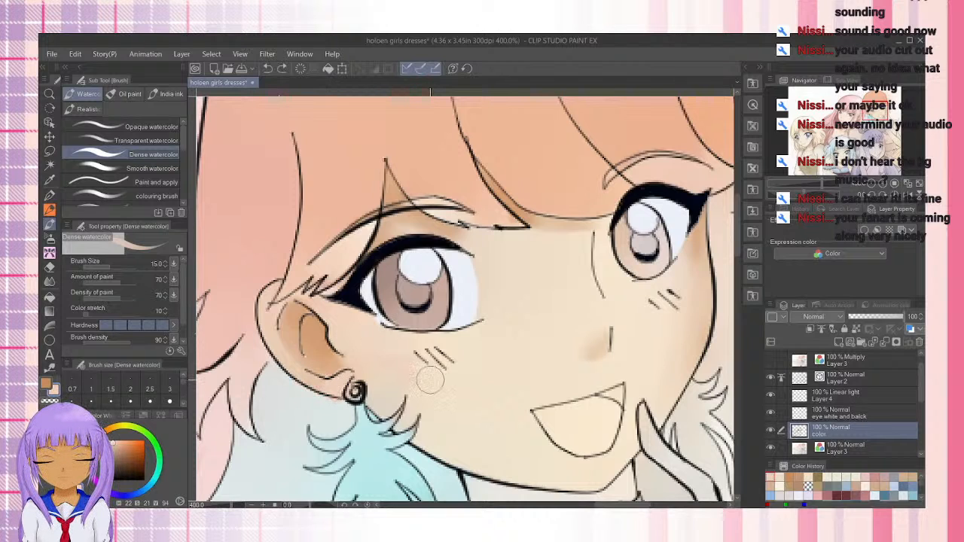
left_click(143, 127)
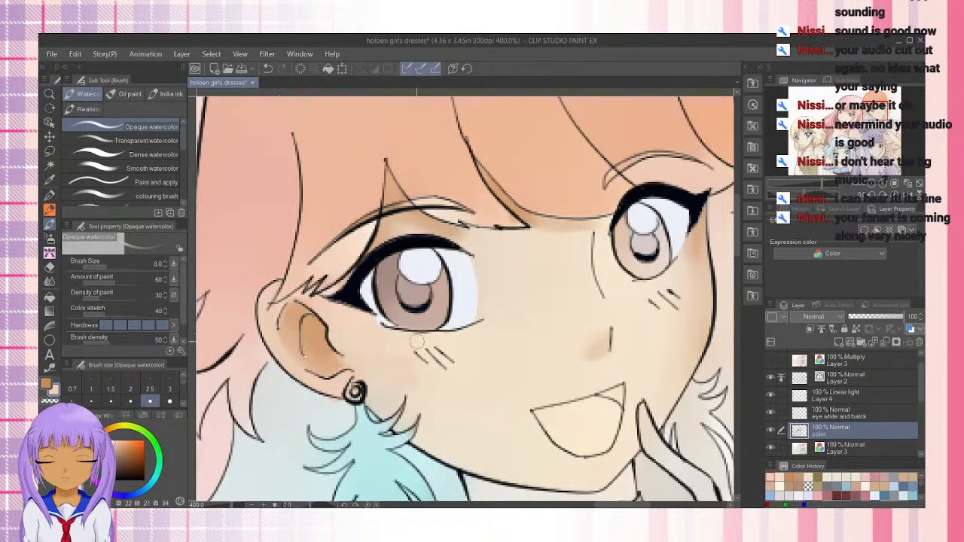
Sample the skin tone below the near eye and smooth the cheek with the Transparent watercolor brush at size 15
left_click(55, 180)
left_click(473, 337)
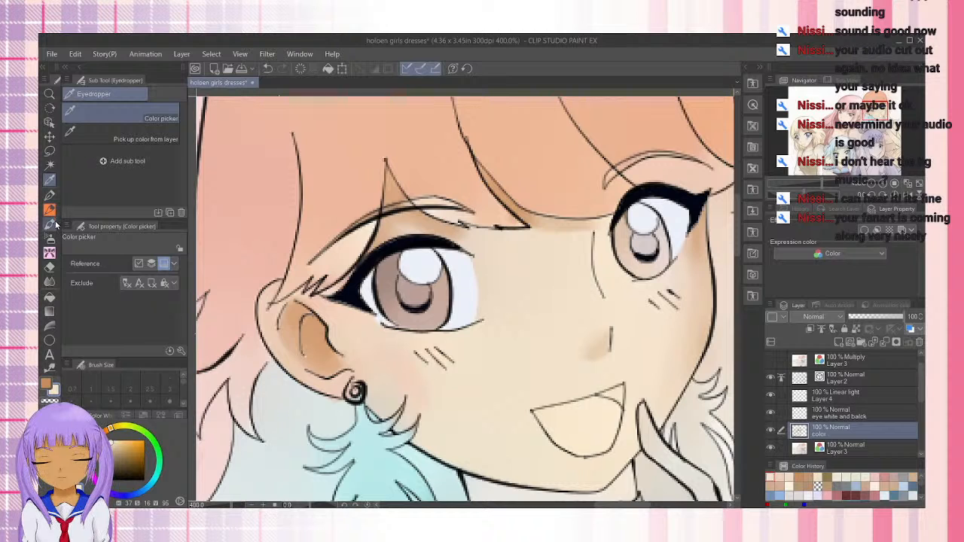
left_click(52, 225)
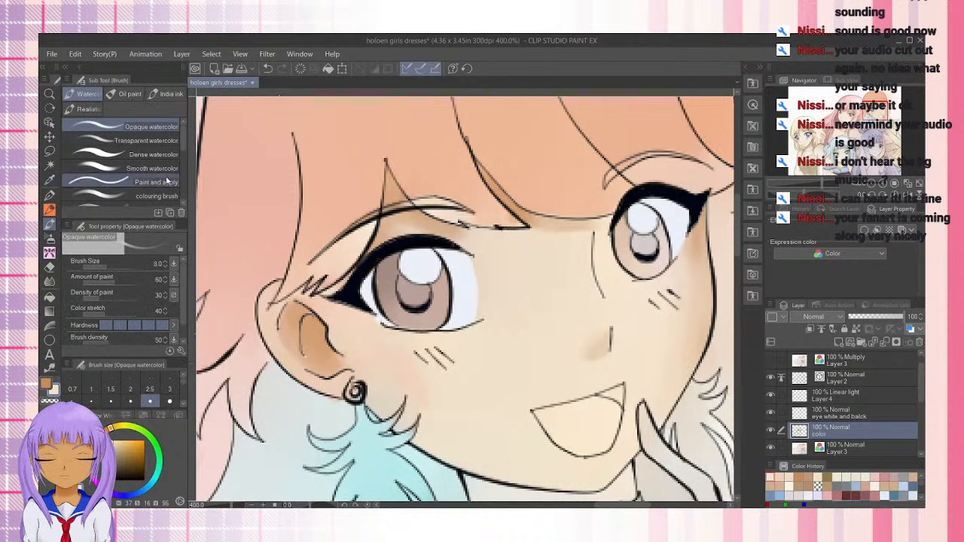
left_click(143, 141)
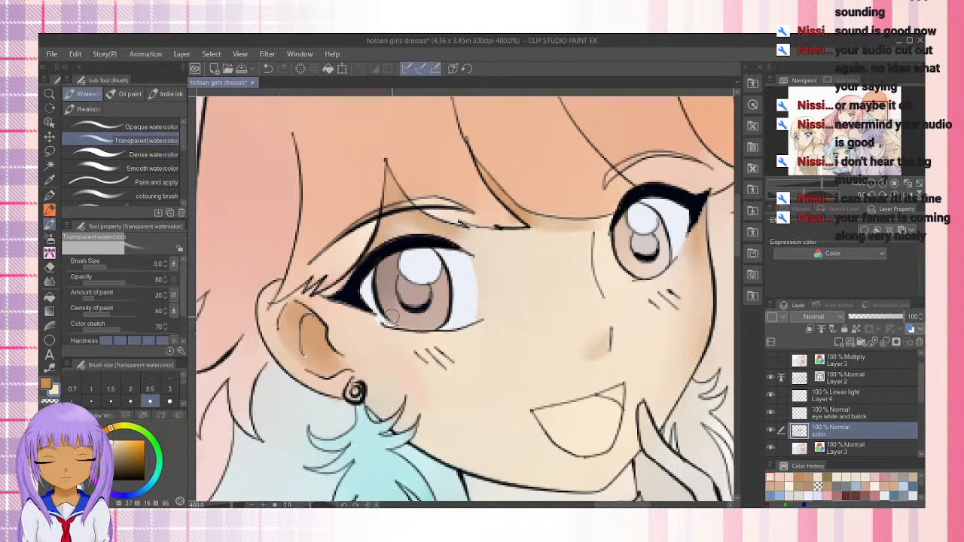
key("bracketright")
key("bracketright")
key("bracketright")
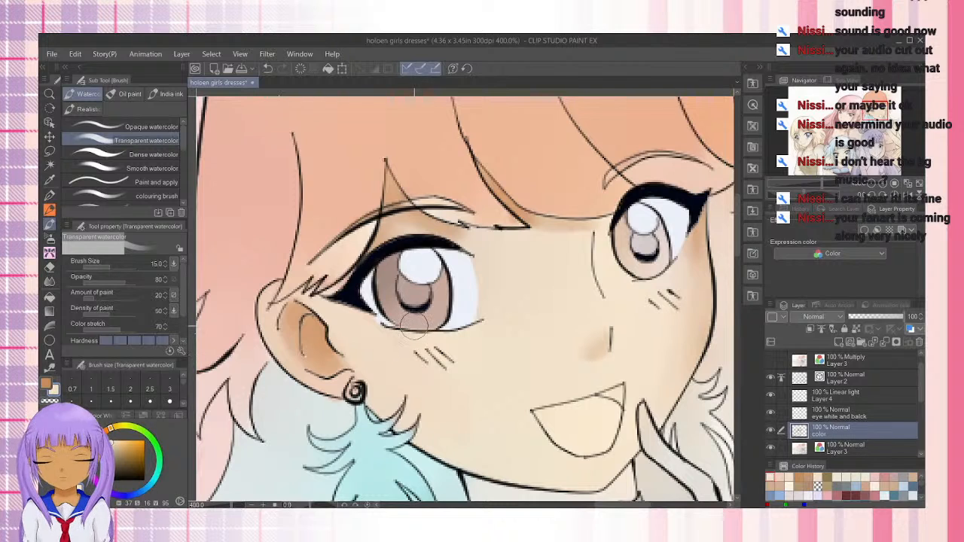
Shade the jawline from below the ear to the chin with the brown shadow and blend its inner edge with the skin tone
key("x")
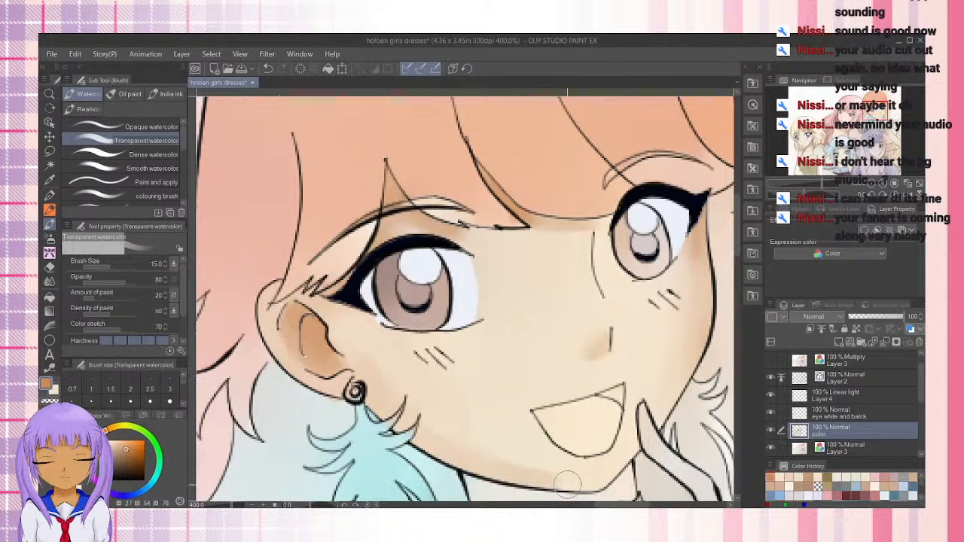
left_click_drag(437, 397, 360, 275)
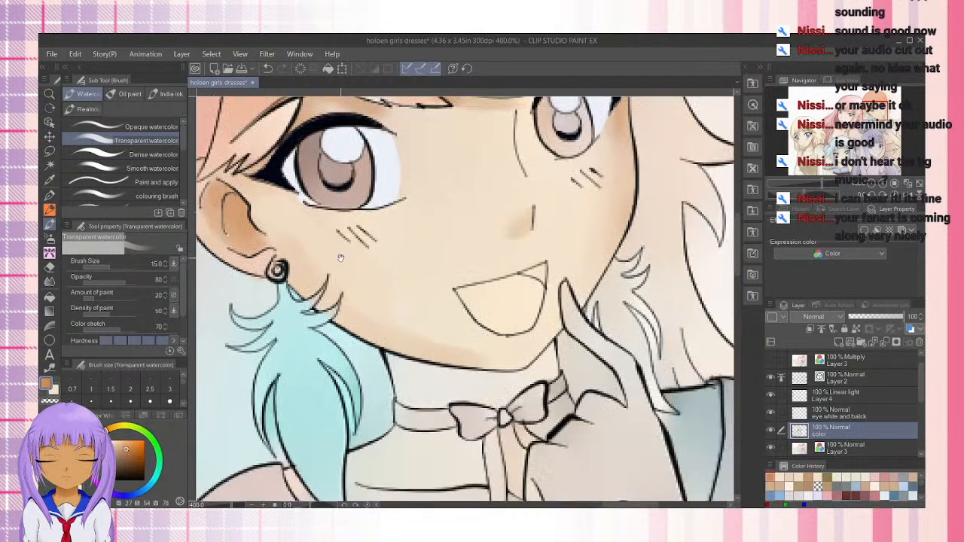
left_click_drag(429, 342, 456, 347)
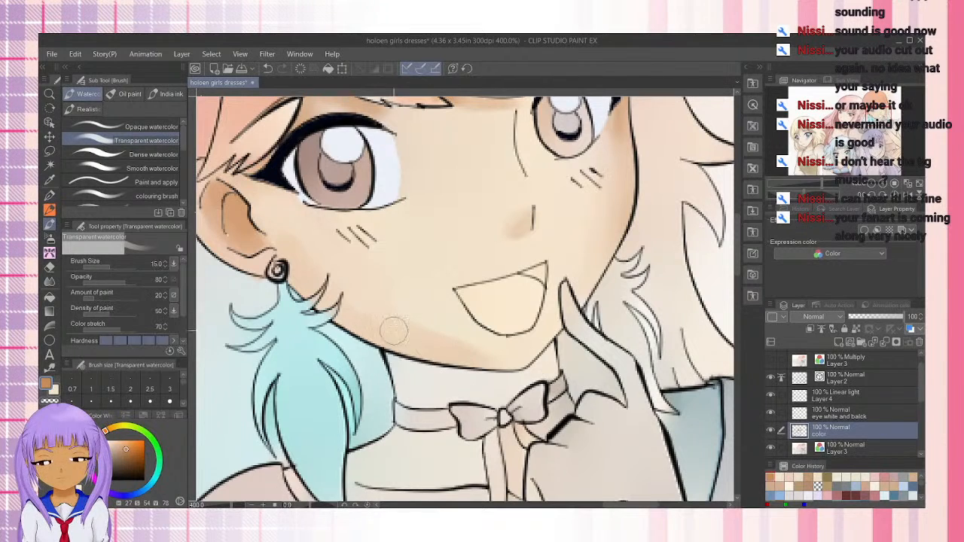
key("x")
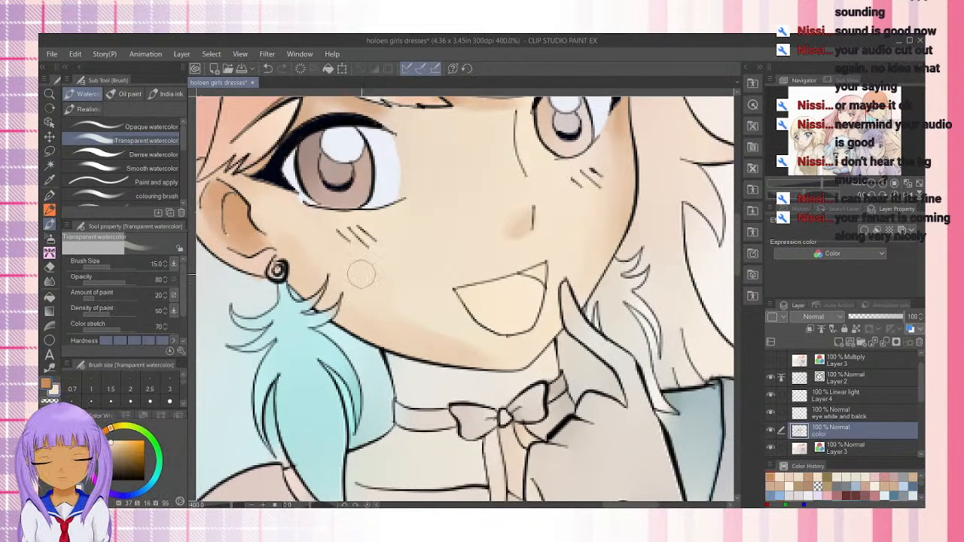
left_click_drag(353, 274, 504, 358)
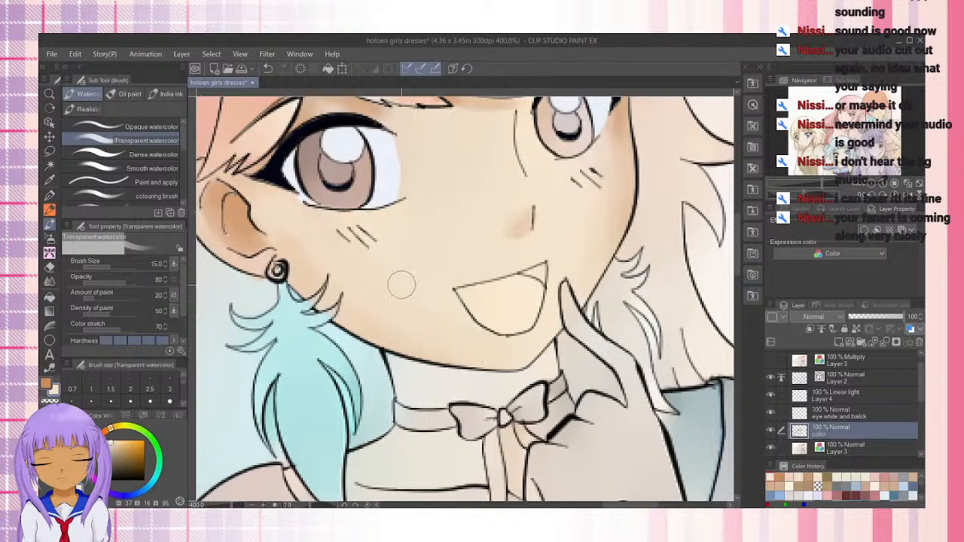
Switch back to the brown shadow color and shade the neck between the chin and the choker
key("x")
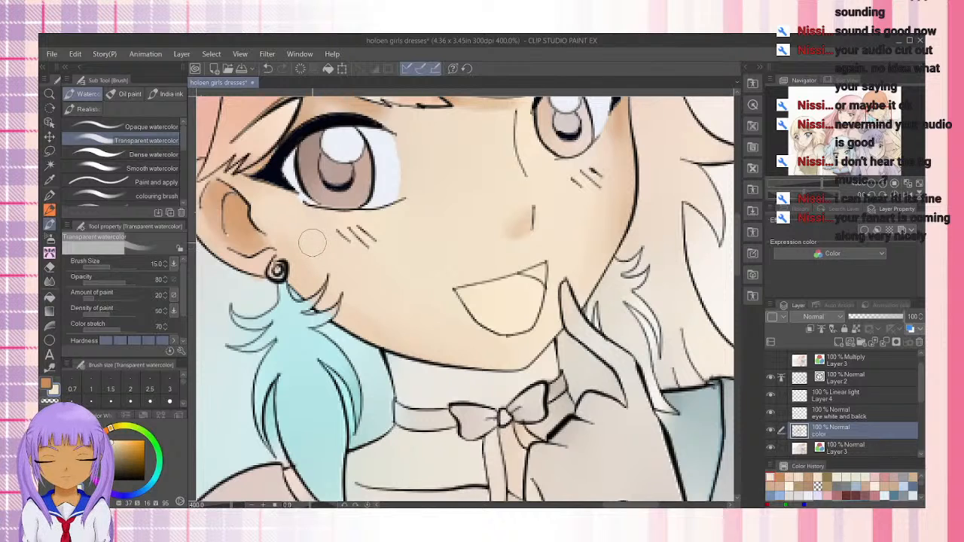
mouse_move(463, 377)
left_mouse_down()
mouse_move(401, 365)
mouse_move(495, 377)
mouse_move(441, 377)
mouse_move(528, 373)
mouse_move(557, 351)
mouse_move(497, 380)
mouse_move(556, 350)
mouse_move(542, 361)
mouse_move(555, 365)
mouse_move(492, 385)
mouse_move(555, 368)
mouse_move(472, 394)
mouse_move(392, 387)
mouse_move(423, 391)
mouse_move(398, 362)
mouse_move(499, 383)
mouse_move(550, 354)
mouse_move(557, 366)
mouse_move(529, 384)
mouse_move(544, 373)
mouse_move(401, 386)
left_mouse_up()
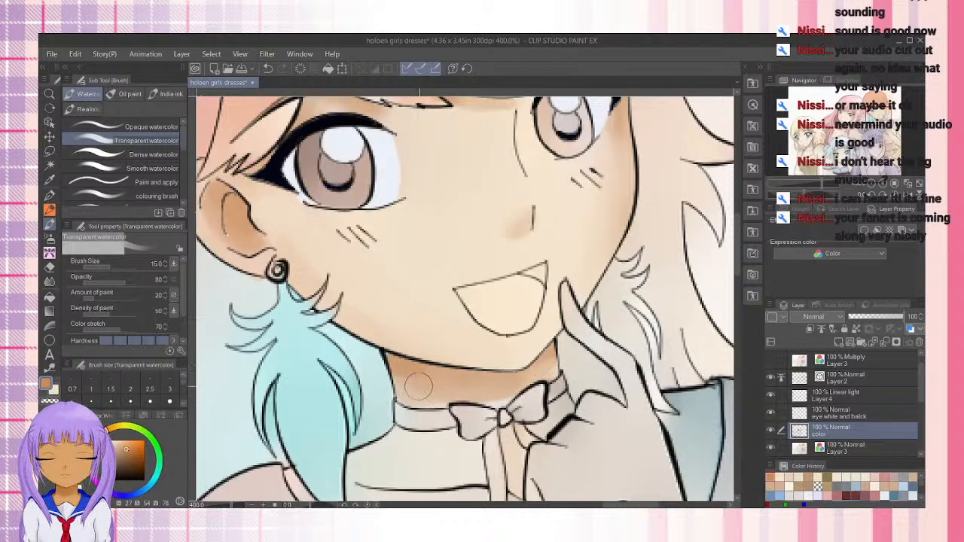
left_click_drag(419, 385, 422, 291)
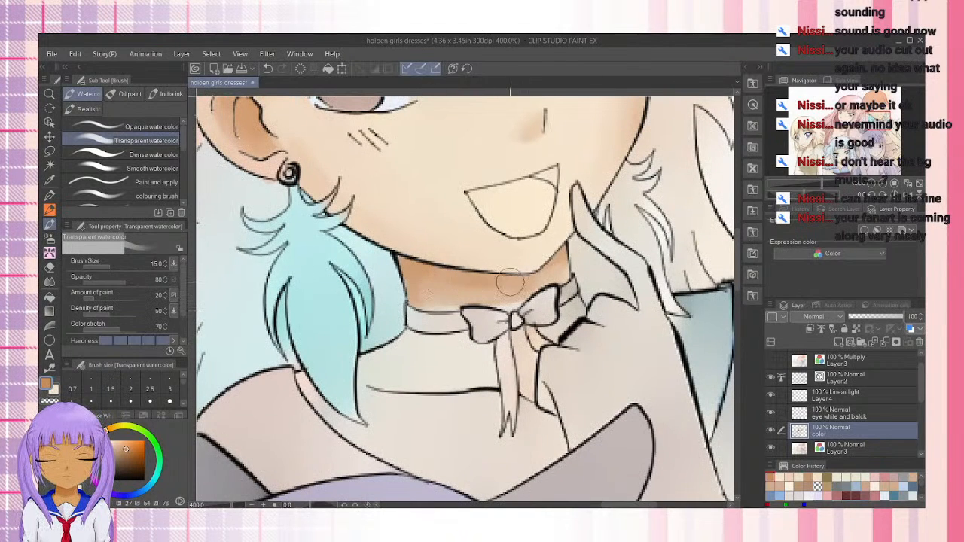
mouse_move(558, 263)
left_mouse_down()
mouse_move(518, 284)
mouse_move(408, 287)
mouse_move(456, 277)
mouse_move(530, 294)
left_mouse_up()
Shade the neck below the choker, then reduce the brush to size 8 and shade under the collarbone line with the brown shadow
mouse_move(416, 332)
left_mouse_down()
mouse_move(374, 354)
mouse_move(407, 349)
mouse_move(367, 362)
mouse_move(381, 355)
mouse_move(362, 376)
mouse_move(404, 349)
mouse_move(362, 375)
mouse_move(446, 342)
mouse_move(405, 346)
left_mouse_up()
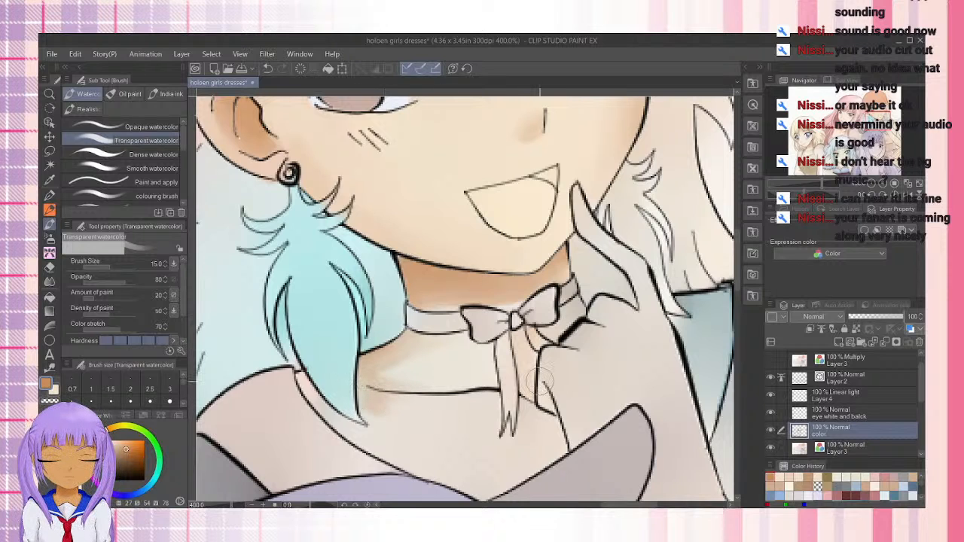
key("bracketleft")
key("bracketleft")
key("bracketleft")
mouse_move(355, 402)
left_mouse_down()
mouse_move(438, 418)
mouse_move(358, 405)
left_mouse_up()
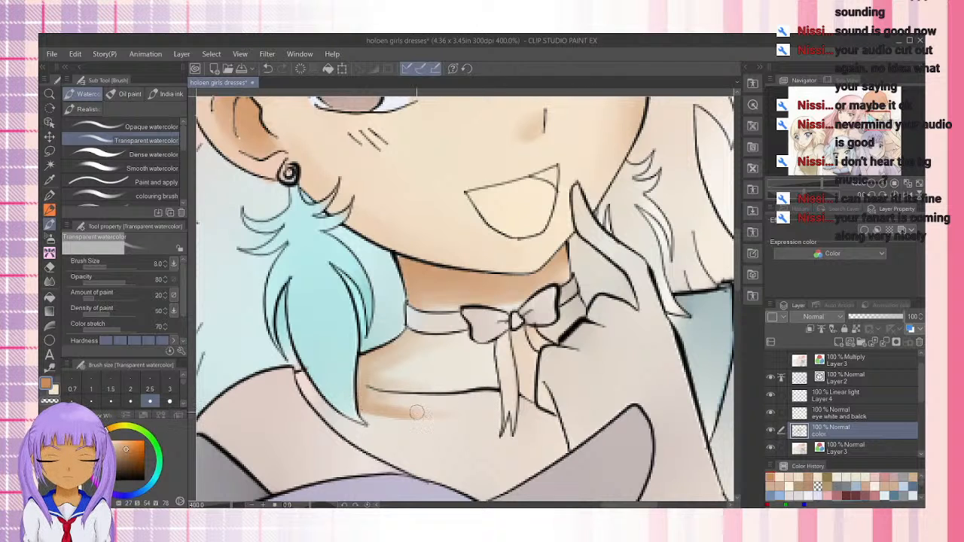
Add a brown shadow along the inner edge of the neckline, starting beside the tip of the blue feather
left_click_drag(329, 417, 310, 399)
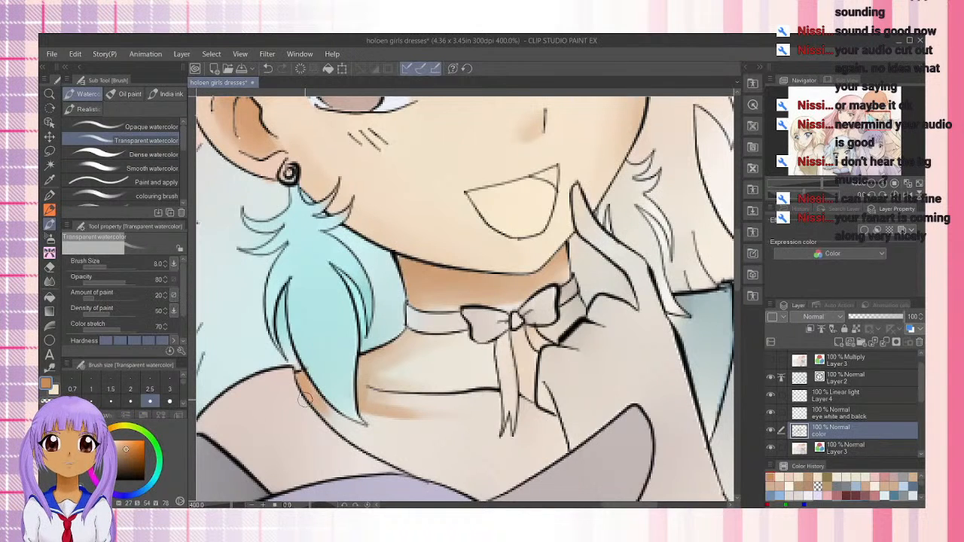
mouse_move(303, 382)
left_mouse_down()
mouse_move(327, 416)
mouse_move(369, 449)
left_mouse_up()
left_click_drag(335, 417, 383, 457)
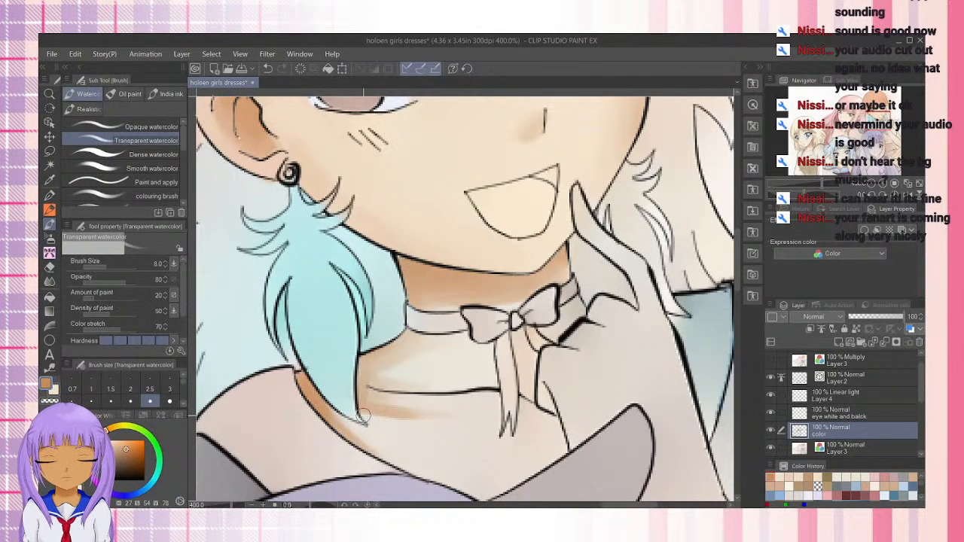
Undo the last brown stroke and blend the neck, collarbone and neckline shadows with the light skin tone at brush size 15
key("bracketright")
key("bracketright")
key("bracketright")
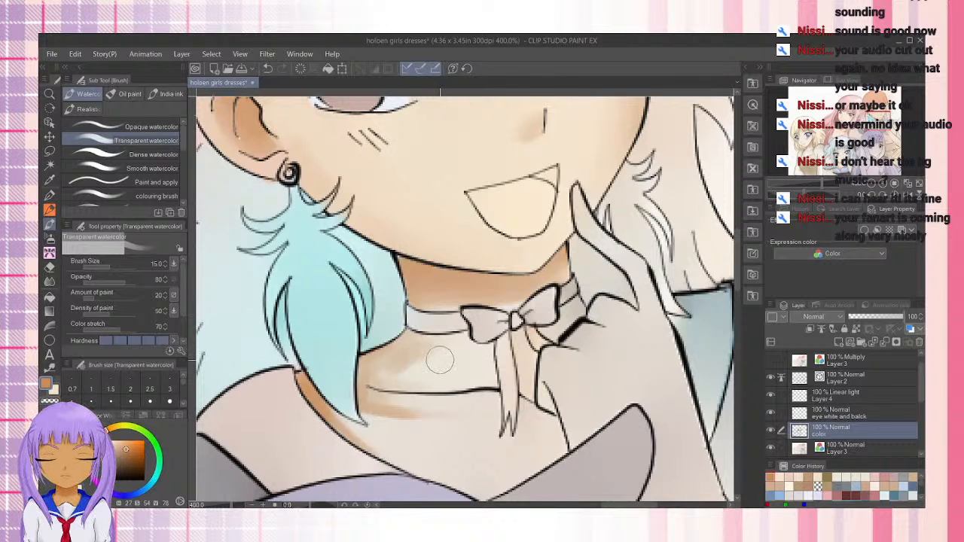
key("ctrl+z")
key("x")
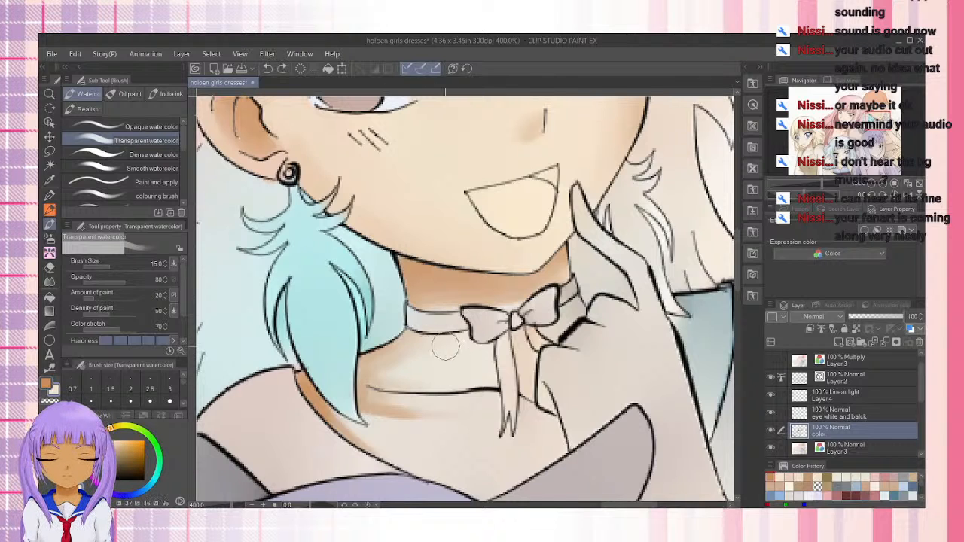
mouse_move(394, 379)
left_mouse_down()
mouse_move(416, 355)
mouse_move(418, 379)
mouse_move(393, 360)
mouse_move(432, 366)
mouse_move(407, 348)
mouse_move(375, 361)
mouse_move(429, 348)
mouse_move(378, 365)
mouse_move(412, 353)
mouse_move(375, 390)
mouse_move(386, 367)
mouse_move(406, 395)
mouse_move(357, 394)
mouse_move(409, 401)
mouse_move(388, 409)
mouse_move(450, 412)
mouse_move(403, 398)
mouse_move(429, 407)
mouse_move(418, 405)
mouse_move(483, 400)
mouse_move(423, 407)
mouse_move(455, 402)
mouse_move(373, 399)
mouse_move(440, 422)
mouse_move(380, 409)
mouse_move(421, 408)
mouse_move(364, 432)
mouse_move(366, 418)
mouse_move(354, 425)
mouse_move(365, 435)
mouse_move(336, 412)
mouse_move(404, 462)
mouse_move(340, 425)
mouse_move(513, 495)
mouse_move(423, 474)
mouse_move(471, 473)
left_mouse_up()
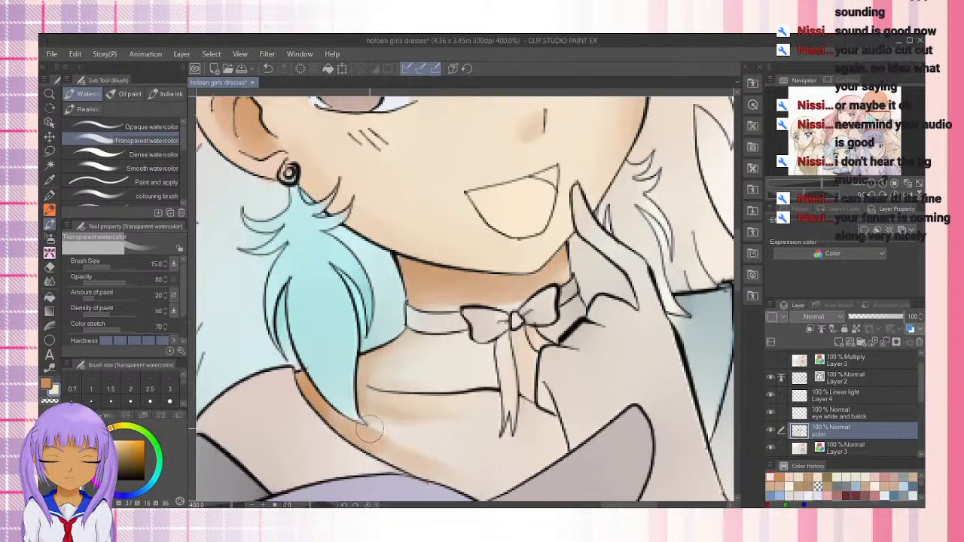
mouse_move(369, 429)
left_mouse_down()
mouse_move(503, 488)
mouse_move(382, 454)
mouse_move(523, 492)
mouse_move(474, 479)
mouse_move(539, 474)
mouse_move(461, 463)
mouse_move(446, 431)
mouse_move(491, 435)
left_mouse_up()
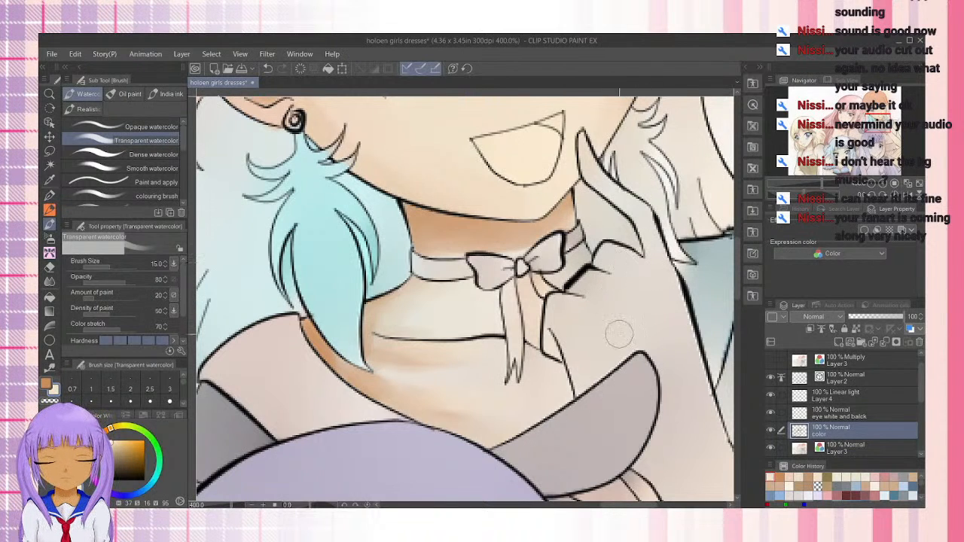
Paint the raised hand and the skin gaps beside the choker bow with the light skin tone
left_click_drag(608, 343, 470, 329)
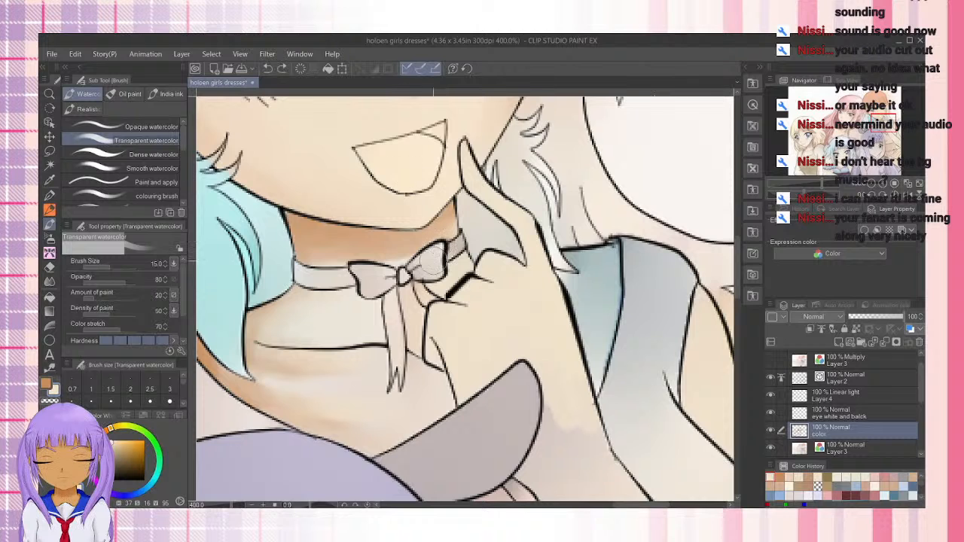
left_click(283, 68)
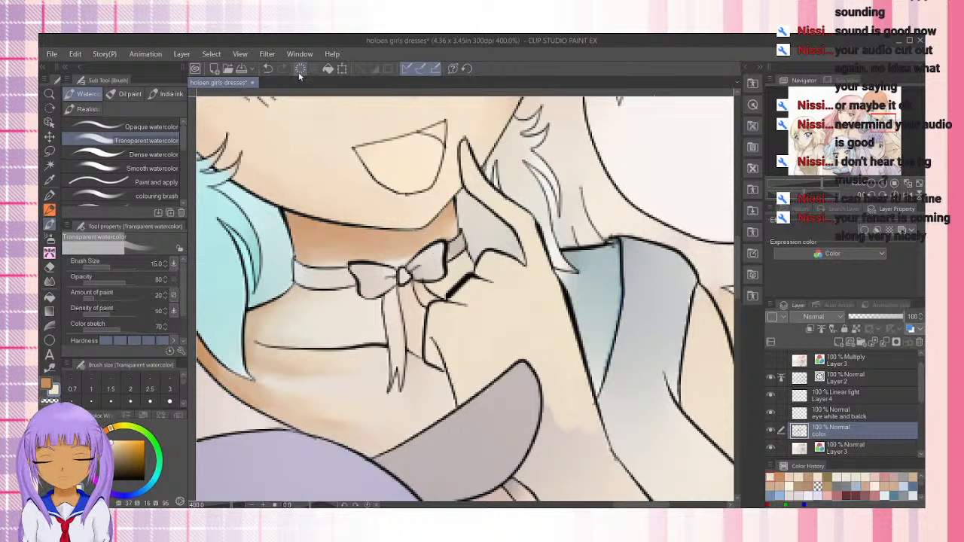
mouse_move(455, 255)
left_mouse_down()
mouse_move(471, 272)
mouse_move(466, 262)
mouse_move(456, 267)
mouse_move(470, 262)
left_mouse_up()
Switch to the brown shadow color and shade the finger folds and inner wrist with the Dense watercolor brush at size 15
key("x")
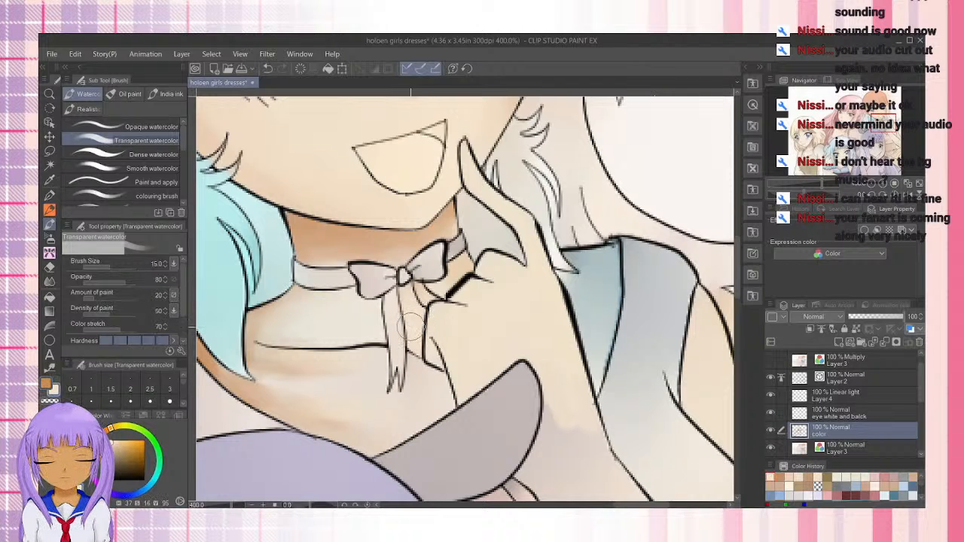
key("x")
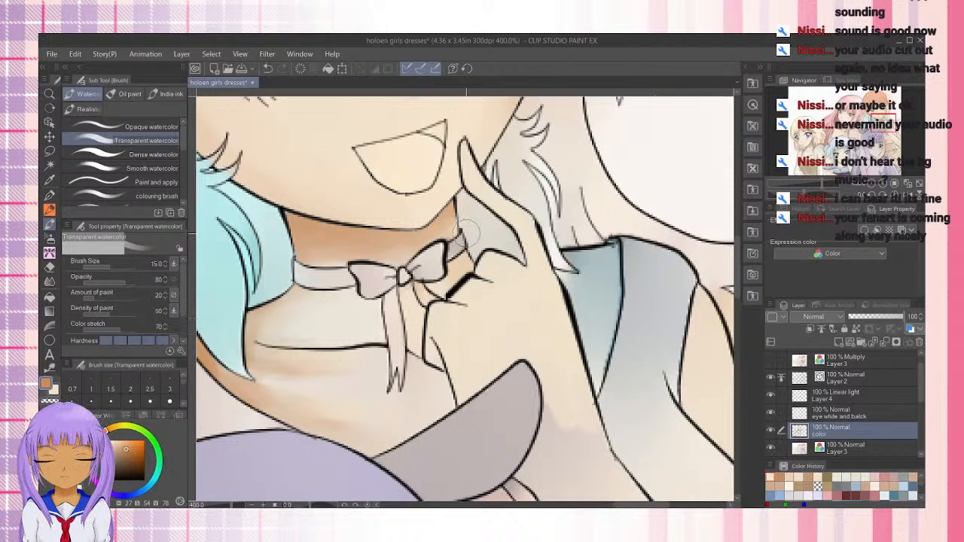
left_click_drag(569, 364, 490, 273)
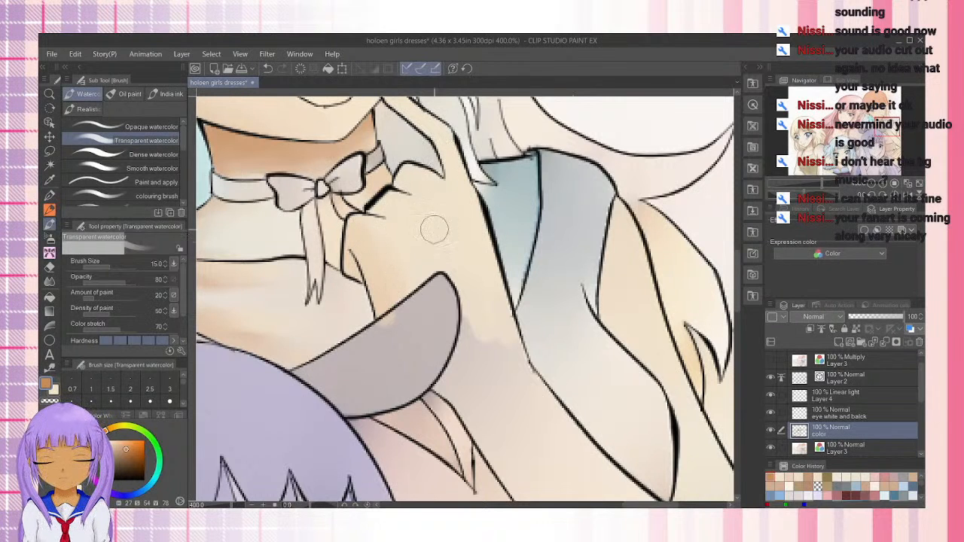
left_click_drag(419, 137, 434, 203)
key("[")
key("[")
key("[")
key("[")
key("[")
key("[")
key("[")
key("[")
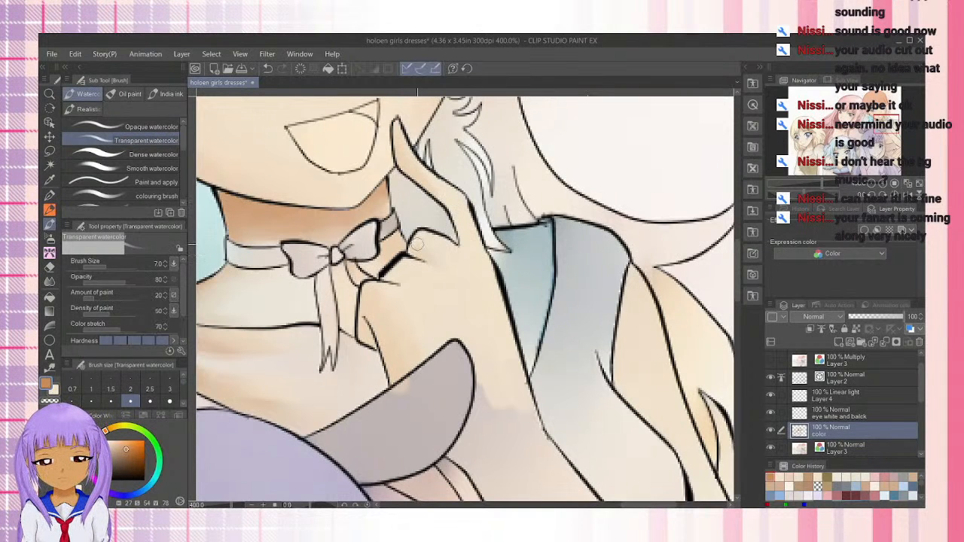
left_click(151, 154)
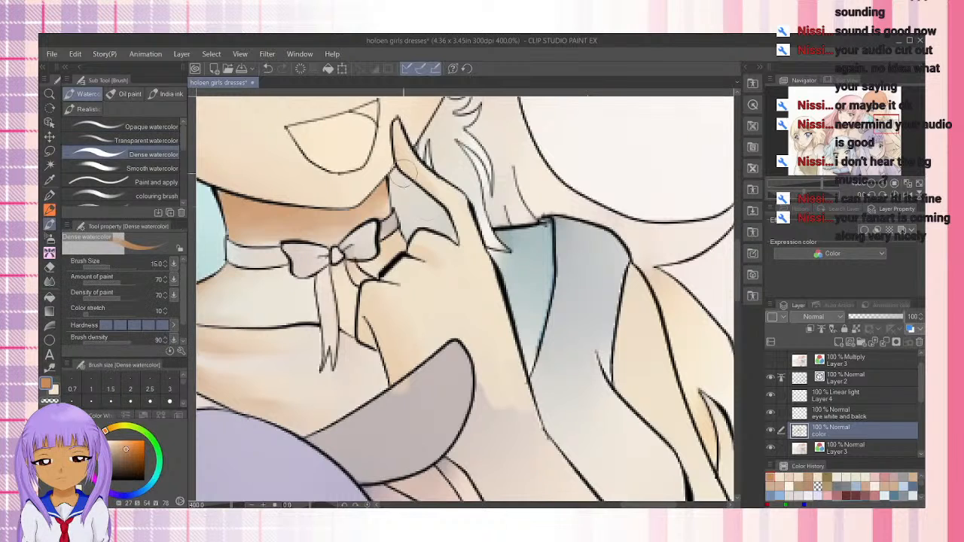
mouse_move(432, 262)
left_mouse_down()
mouse_move(387, 271)
mouse_move(420, 292)
mouse_move(388, 279)
mouse_move(402, 280)
mouse_move(363, 305)
mouse_move(375, 342)
mouse_move(365, 352)
mouse_move(373, 316)
mouse_move(385, 362)
mouse_move(397, 386)
mouse_move(381, 321)
mouse_move(406, 383)
mouse_move(384, 323)
mouse_move(413, 368)
mouse_move(402, 381)
mouse_move(393, 334)
left_mouse_up()
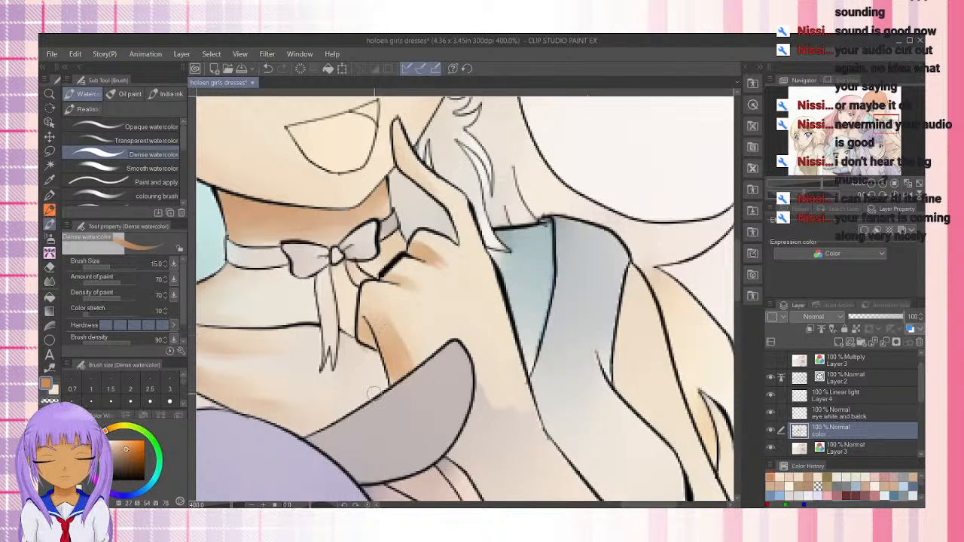
Soften the hand shadows with the Transparent watercolor brush at size 10
left_click(147, 140)
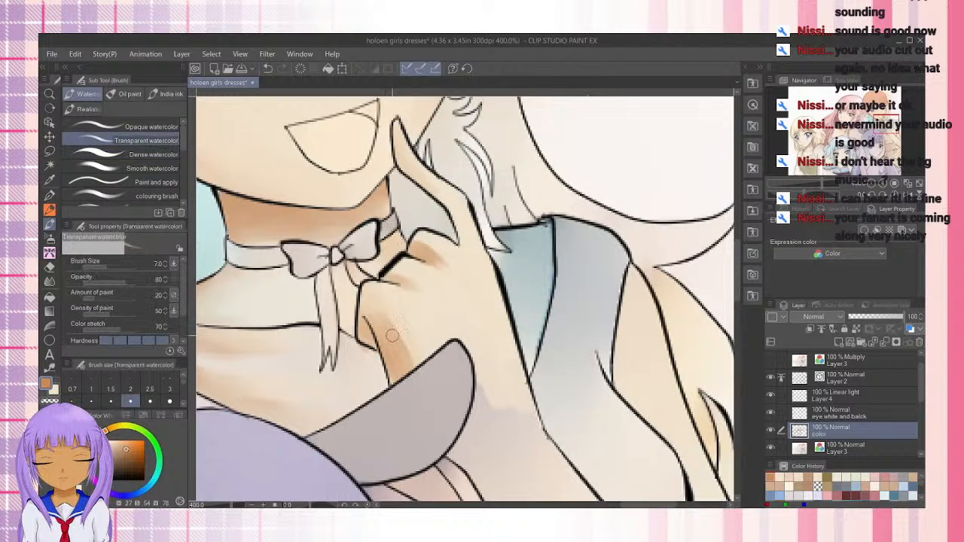
key("bracketright")
key("bracketright")
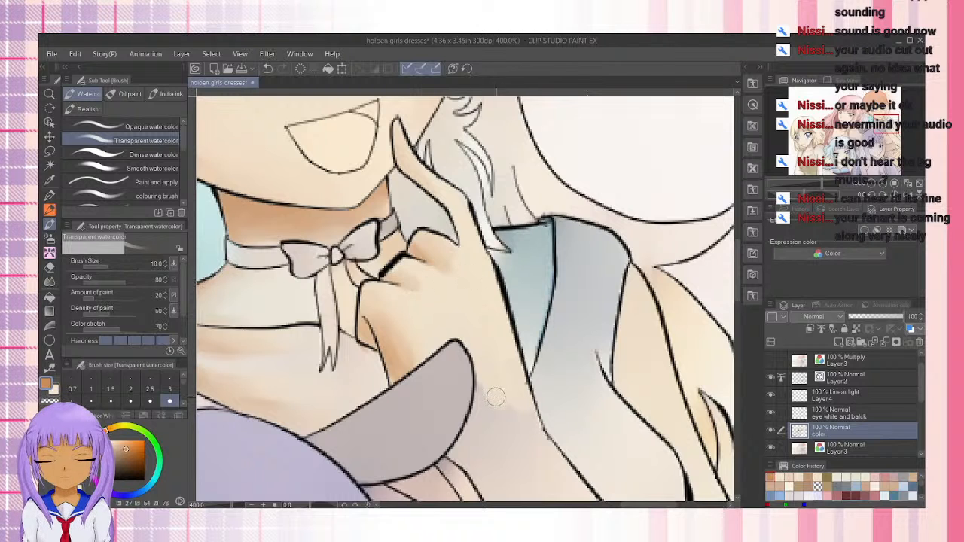
Set the brush size to 20 and cover the wrist and forearm with the light skin tone instead of brown
left_click_drag(493, 322, 430, 134)
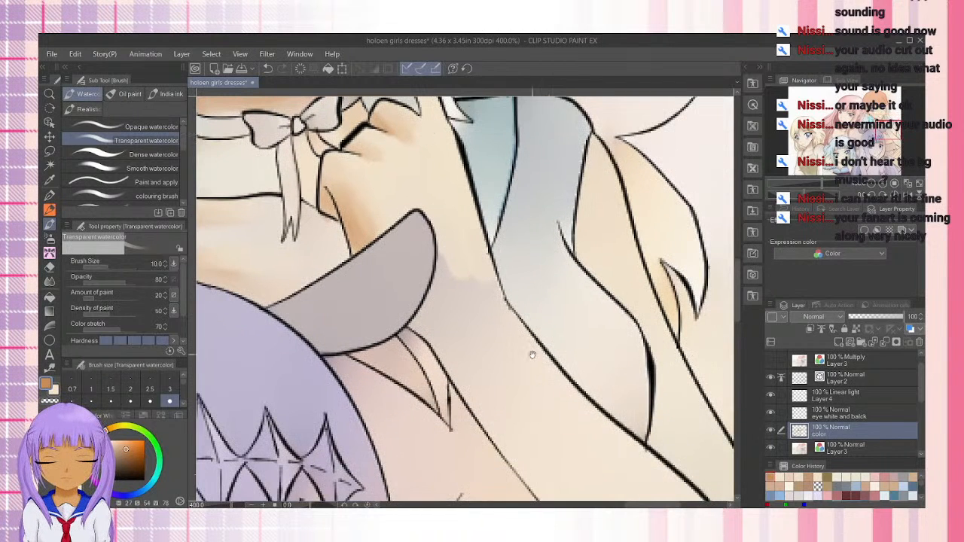
key("bracketright")
key("bracketright")
key("bracketright")
key("bracketright")
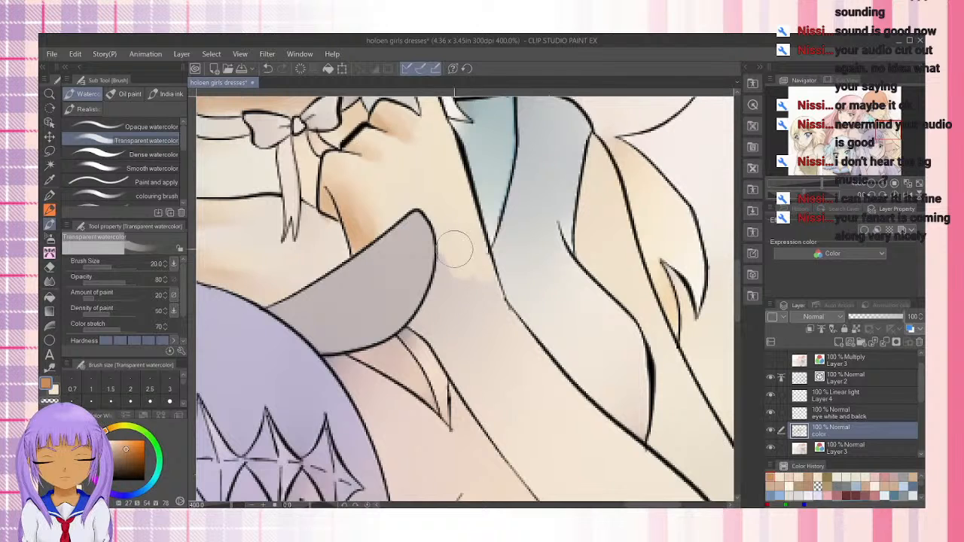
mouse_move(455, 250)
left_mouse_down()
mouse_move(433, 322)
mouse_move(443, 331)
mouse_move(466, 290)
mouse_move(485, 321)
mouse_move(494, 313)
mouse_move(507, 345)
mouse_move(484, 306)
left_mouse_up()
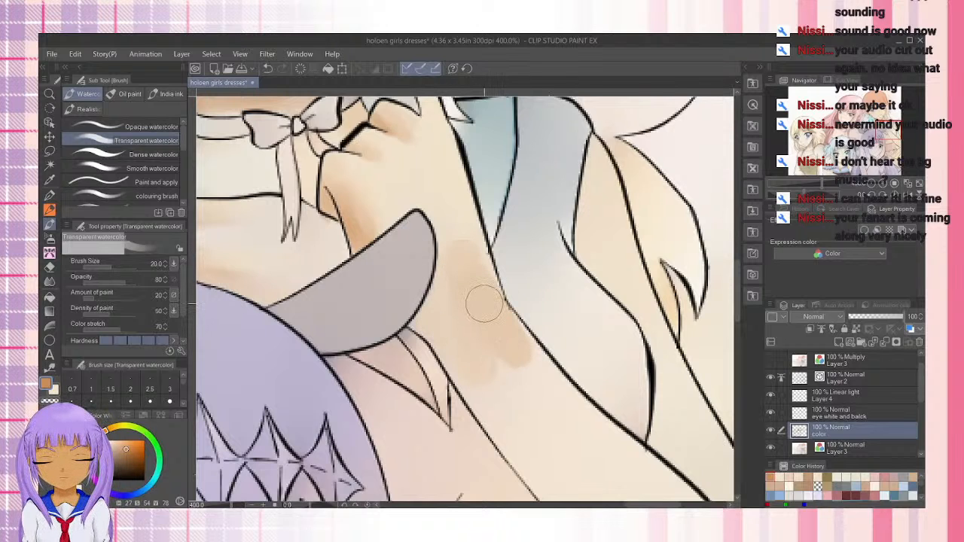
key("ctrl+z")
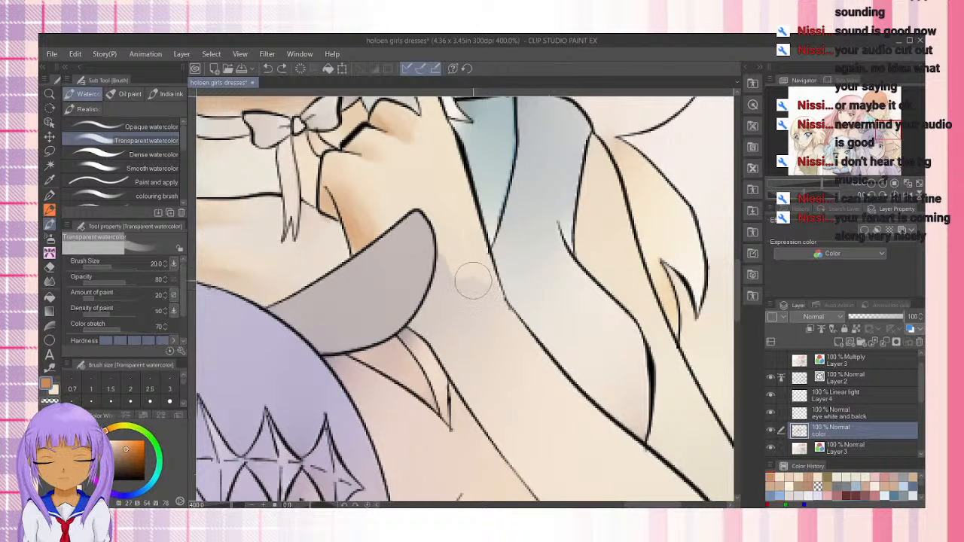
key("x")
mouse_move(475, 278)
left_mouse_down()
mouse_move(480, 319)
mouse_move(449, 265)
mouse_move(445, 309)
mouse_move(436, 318)
mouse_move(447, 294)
mouse_move(431, 320)
mouse_move(504, 414)
mouse_move(515, 347)
left_mouse_up()
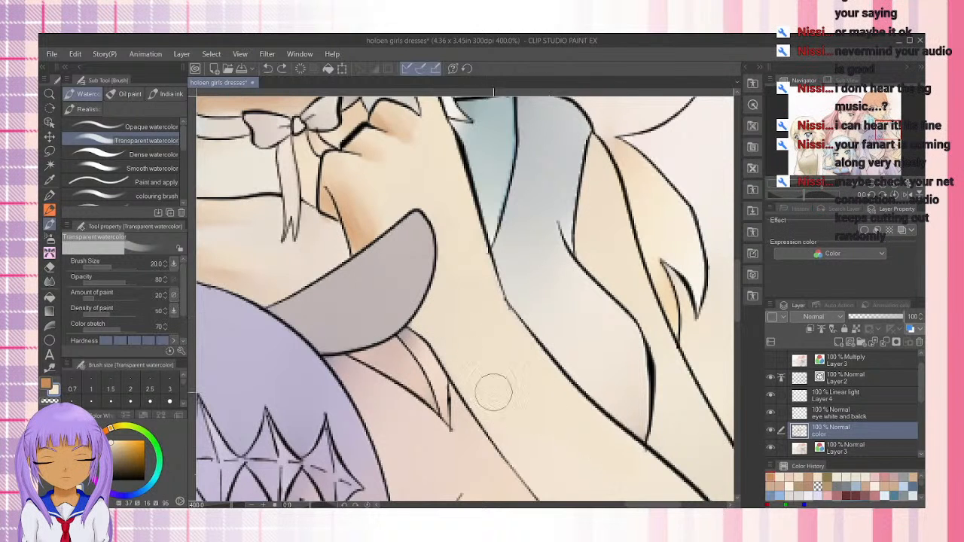
Fill the bluish shoulder patch between the raised hand and the grey sleeve with the light skin tone
mouse_move(534, 402)
left_mouse_down()
mouse_move(478, 349)
mouse_move(438, 256)
mouse_move(422, 291)
mouse_move(470, 298)
mouse_move(455, 284)
mouse_move(554, 328)
mouse_move(556, 264)
mouse_move(585, 334)
mouse_move(546, 213)
mouse_move(525, 273)
left_mouse_up()
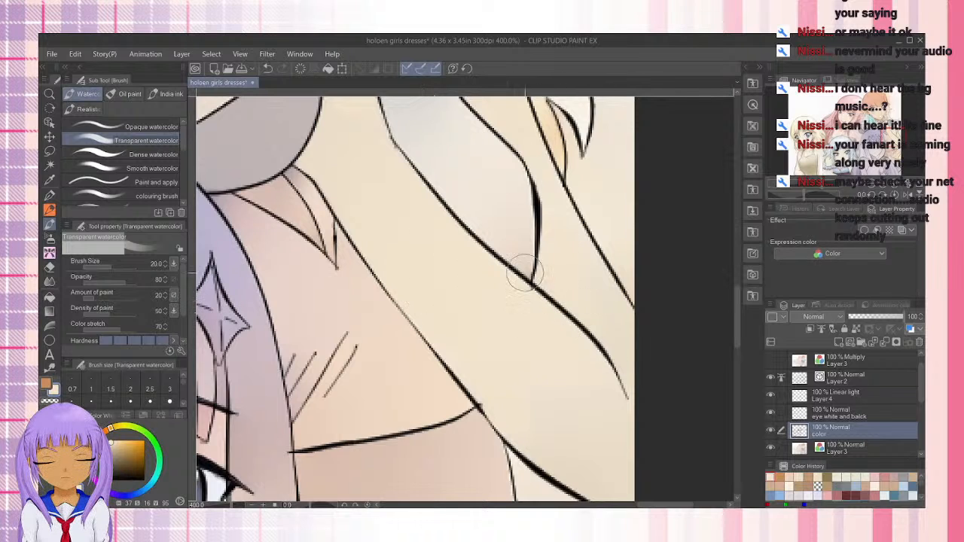
left_click_drag(471, 191, 533, 370)
mouse_move(458, 165)
left_mouse_down()
mouse_move(468, 203)
mouse_move(440, 272)
mouse_move(441, 162)
mouse_move(426, 155)
mouse_move(459, 158)
mouse_move(439, 225)
left_mouse_up()
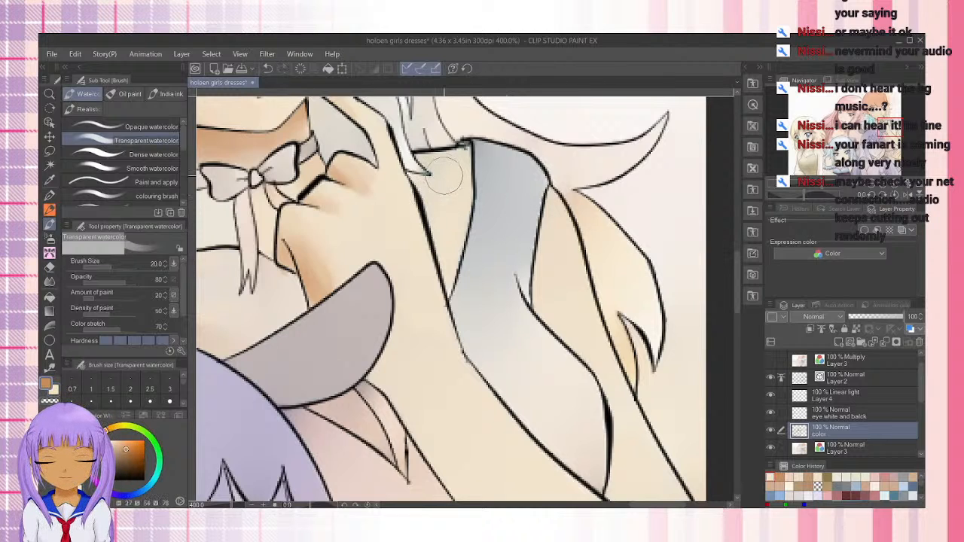
Shade the shoulder patch behind the hand with the brown shadow at size 20, refining its edges at size 10
key("x")
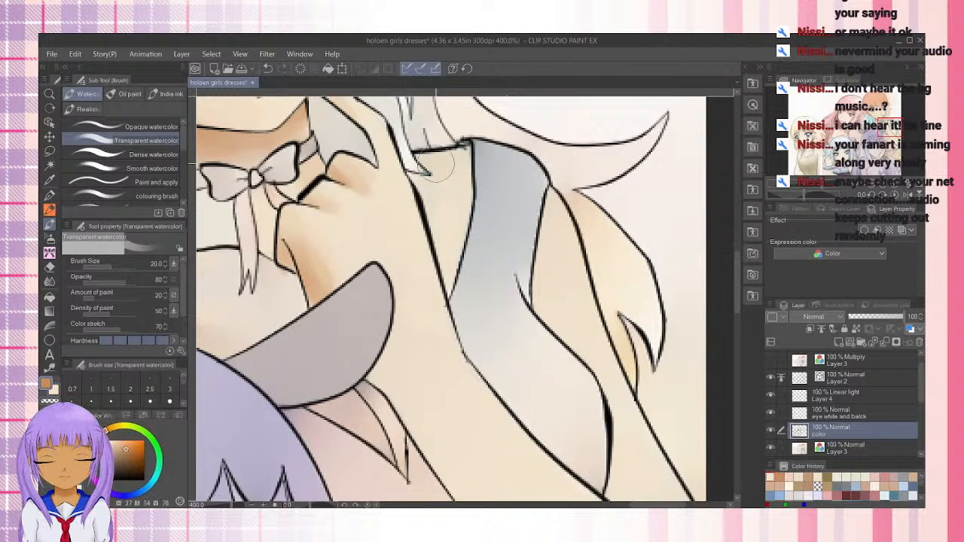
mouse_move(451, 166)
left_mouse_down()
mouse_move(426, 191)
mouse_move(434, 205)
mouse_move(461, 168)
mouse_move(433, 256)
mouse_move(468, 160)
mouse_move(415, 166)
left_mouse_up()
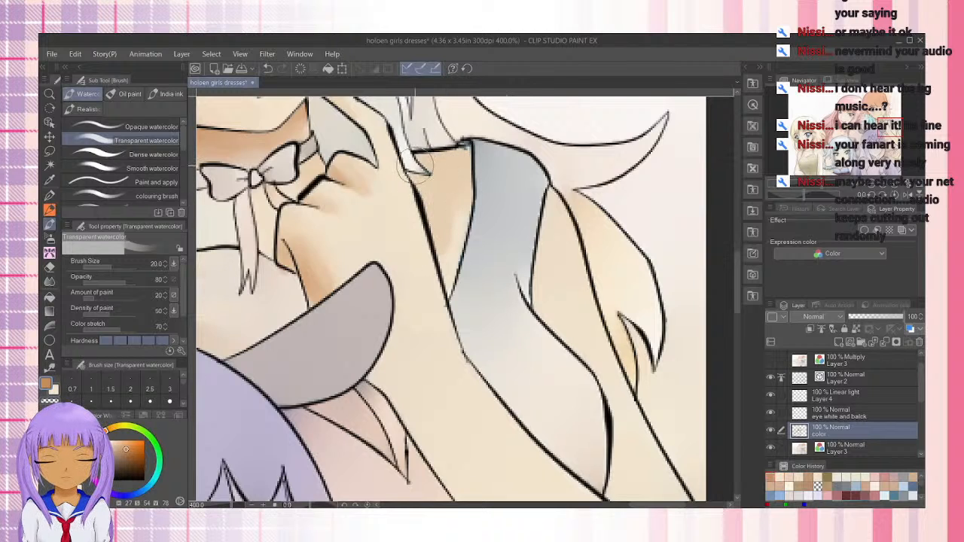
key("[")
key("[")
key("[")
key("[")
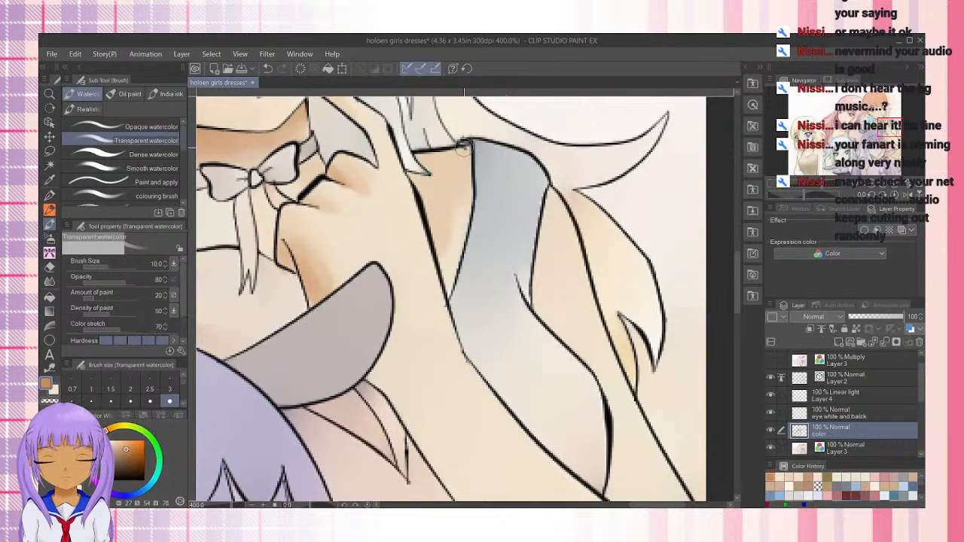
mouse_move(464, 148)
left_mouse_down()
mouse_move(462, 221)
mouse_move(467, 186)
mouse_move(446, 285)
left_mouse_up()
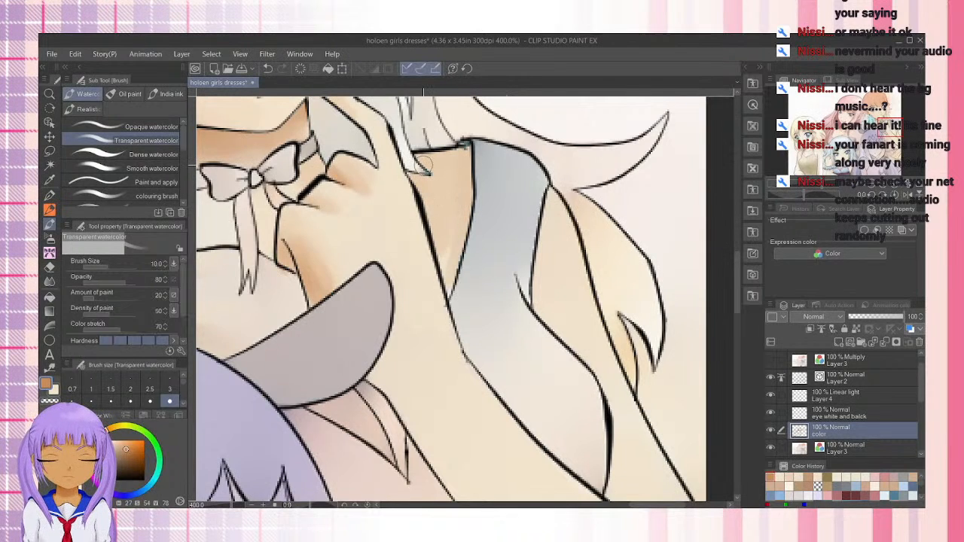
Deepen the shoulder shadow beside the hand and under the hair with the Dense watercolor brush, reducing it to size 10
key("[")
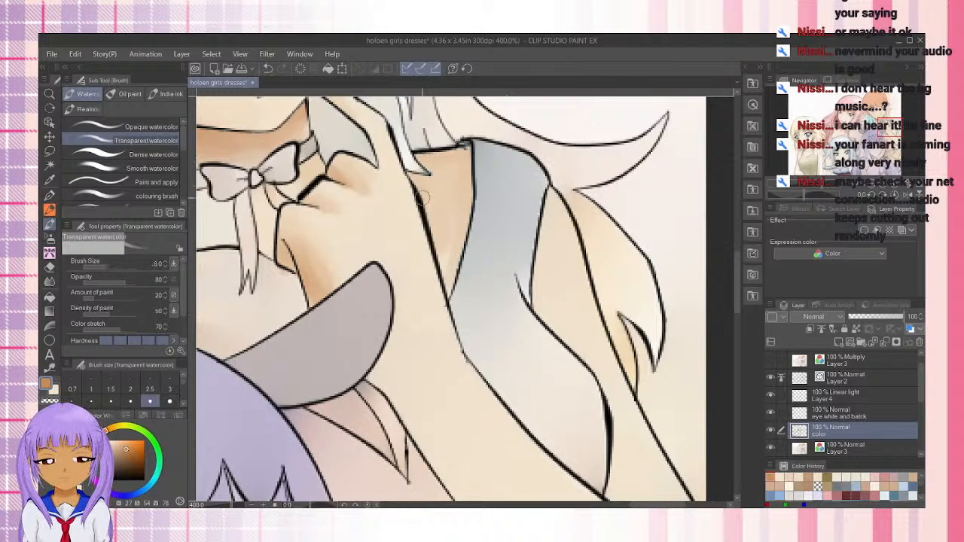
left_click(143, 154)
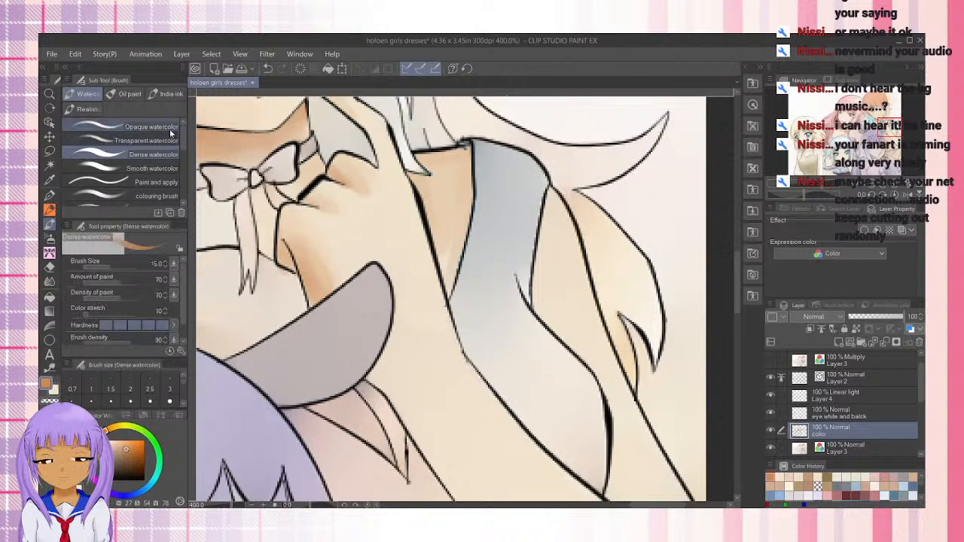
left_click_drag(442, 188, 430, 200)
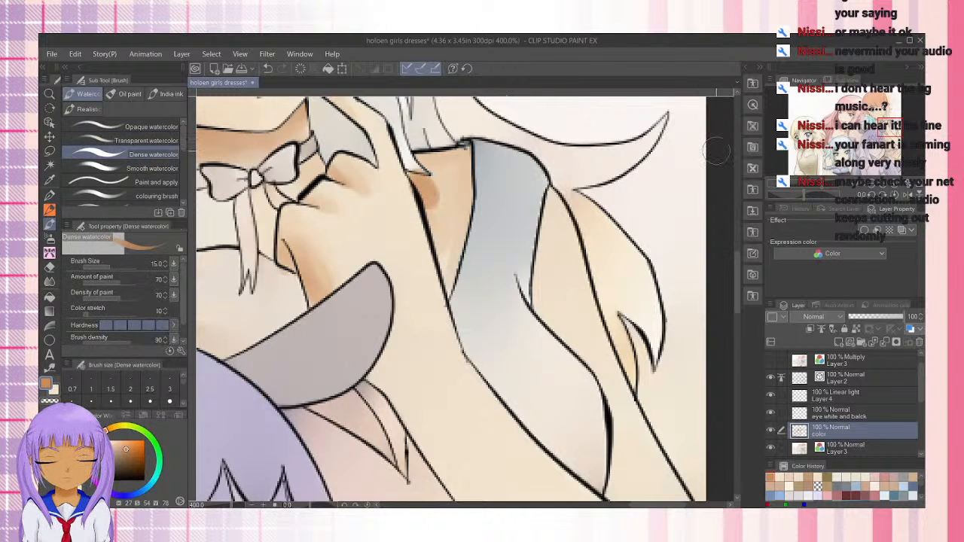
key("bracketleft")
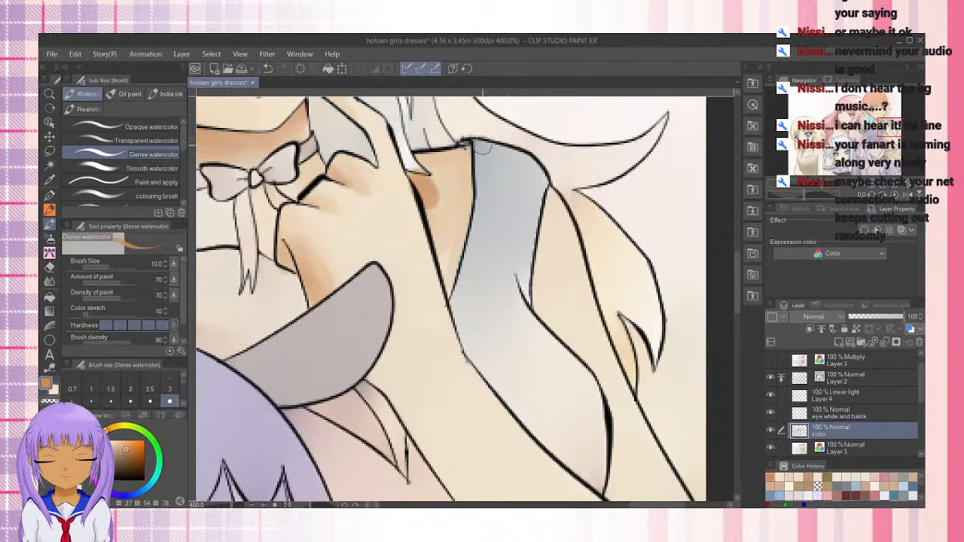
mouse_move(434, 160)
left_mouse_down()
mouse_move(454, 151)
mouse_move(443, 154)
left_mouse_up()
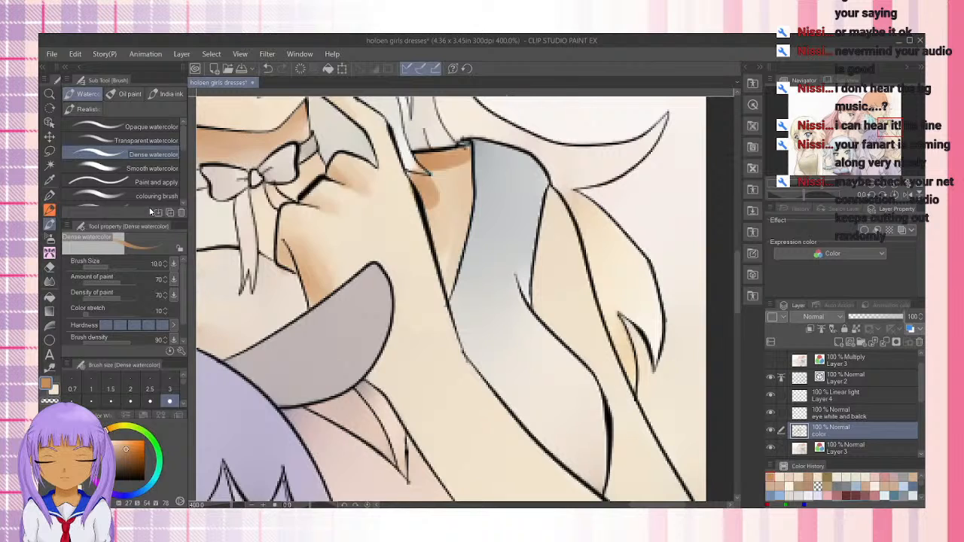
Set the Dense watercolor brush's anti-overflow to not cross lines of the reference layer
left_click(180, 348)
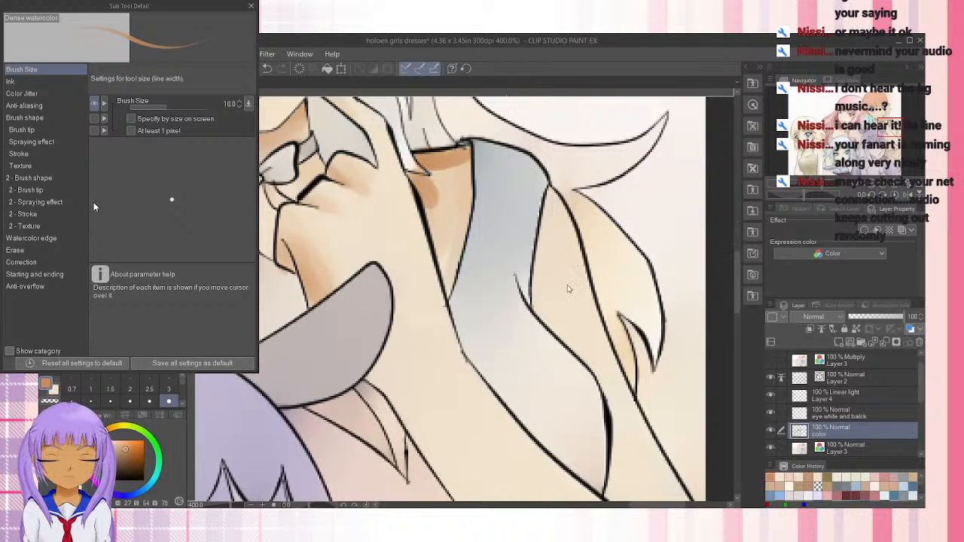
left_click(43, 287)
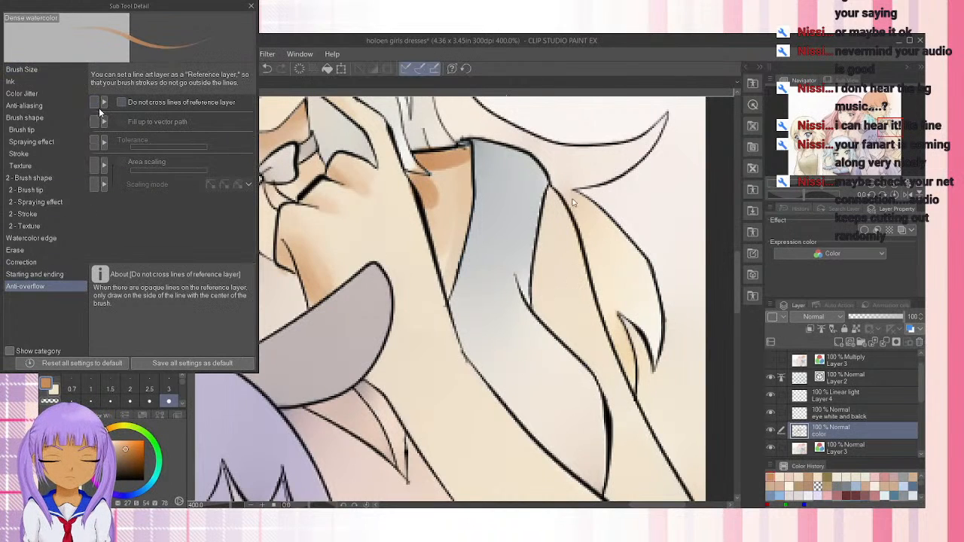
left_click(121, 103)
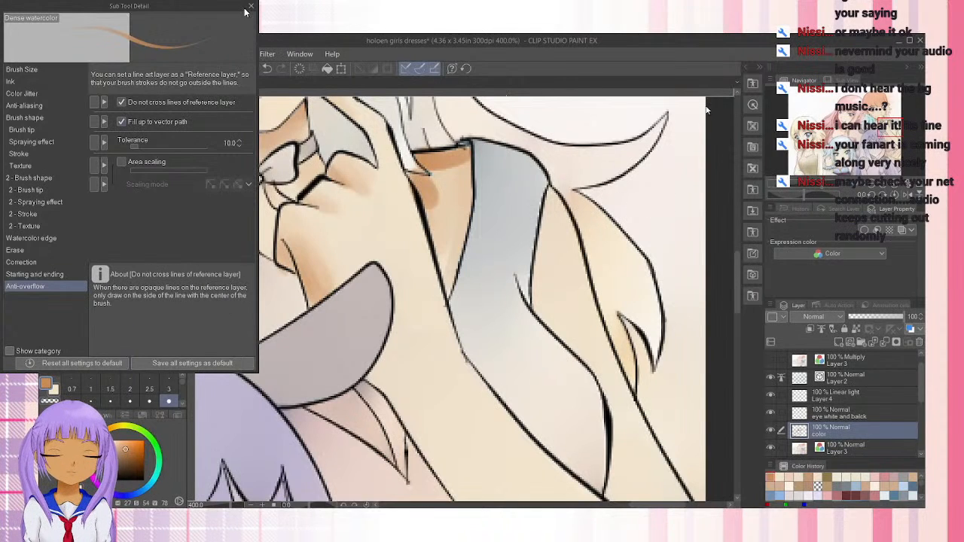
left_click(251, 6)
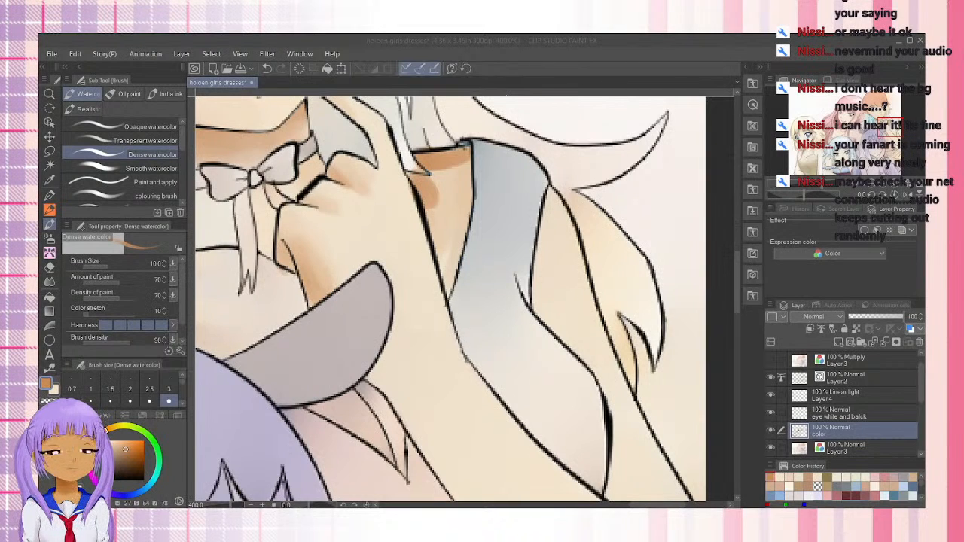
left_click(554, 50)
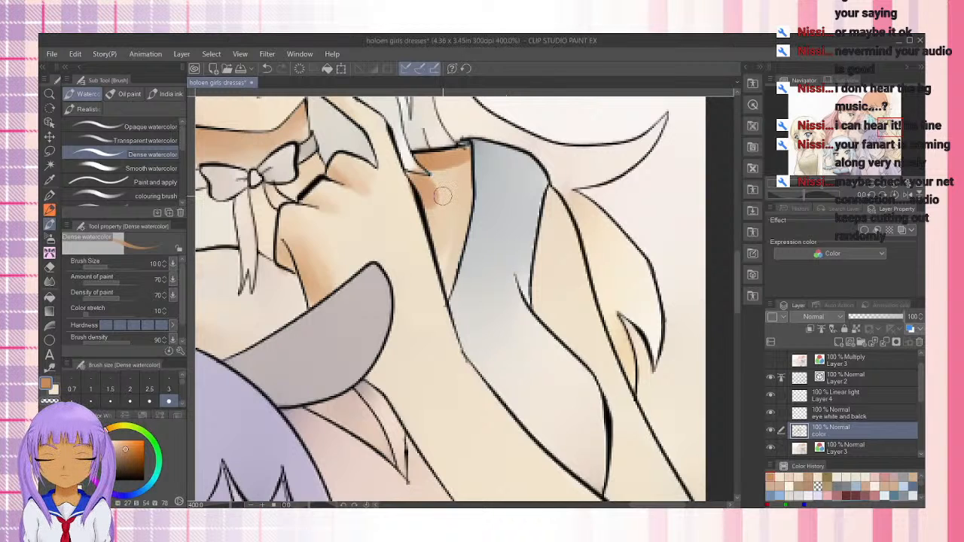
Blend the shoulder shadow behind the hand with Transparent watercolor at size 12, and shade the skin beyond the grey sleeve in brown
key("x")
mouse_move(442, 198)
left_mouse_down()
mouse_move(445, 210)
mouse_move(428, 190)
mouse_move(454, 175)
mouse_move(446, 187)
left_mouse_up()
left_click(145, 140)
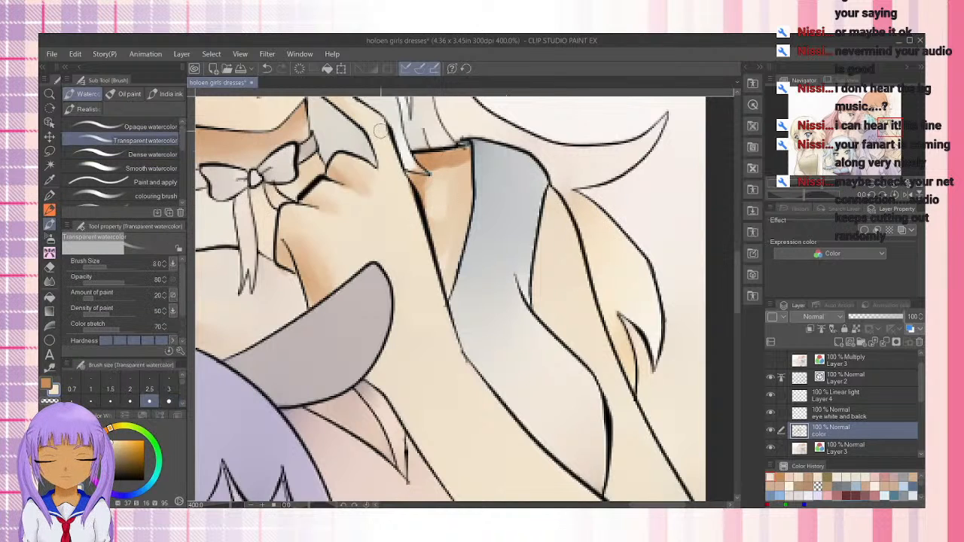
key("ctrl+z")
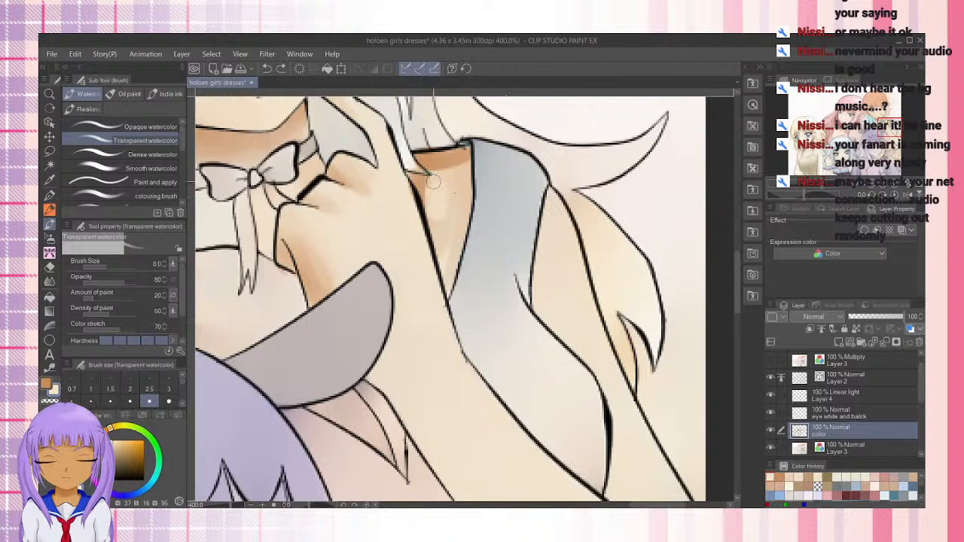
key("bracketright")
key("bracketright")
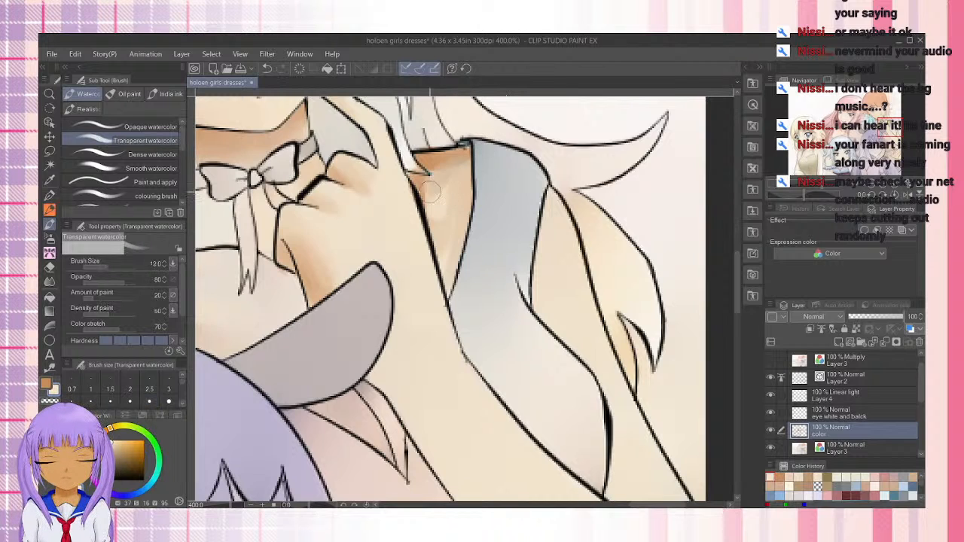
mouse_move(433, 205)
left_mouse_down()
mouse_move(464, 172)
mouse_move(430, 183)
mouse_move(439, 175)
mouse_move(431, 194)
mouse_move(422, 175)
mouse_move(445, 163)
mouse_move(460, 168)
mouse_move(425, 176)
mouse_move(428, 200)
mouse_move(420, 189)
mouse_move(467, 164)
mouse_move(463, 194)
mouse_move(458, 157)
left_mouse_up()
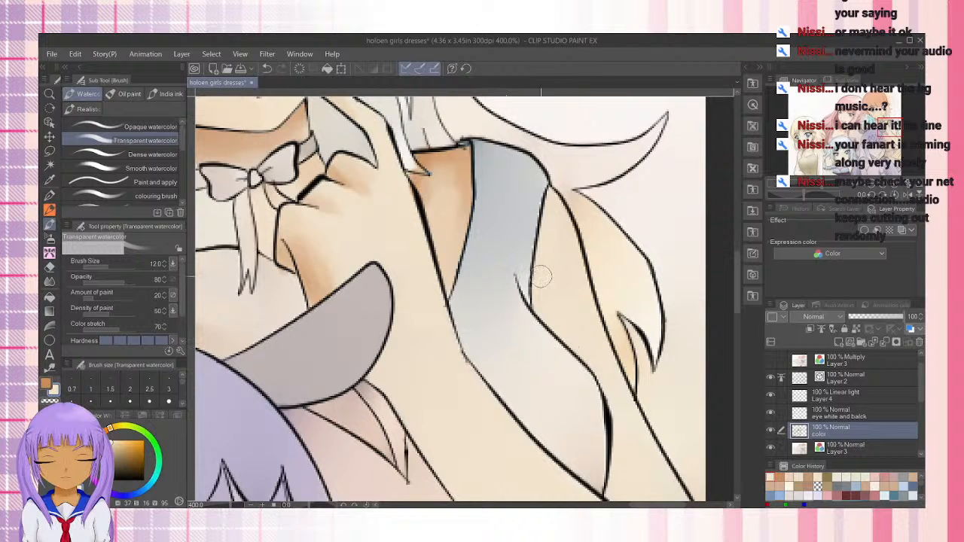
key("x")
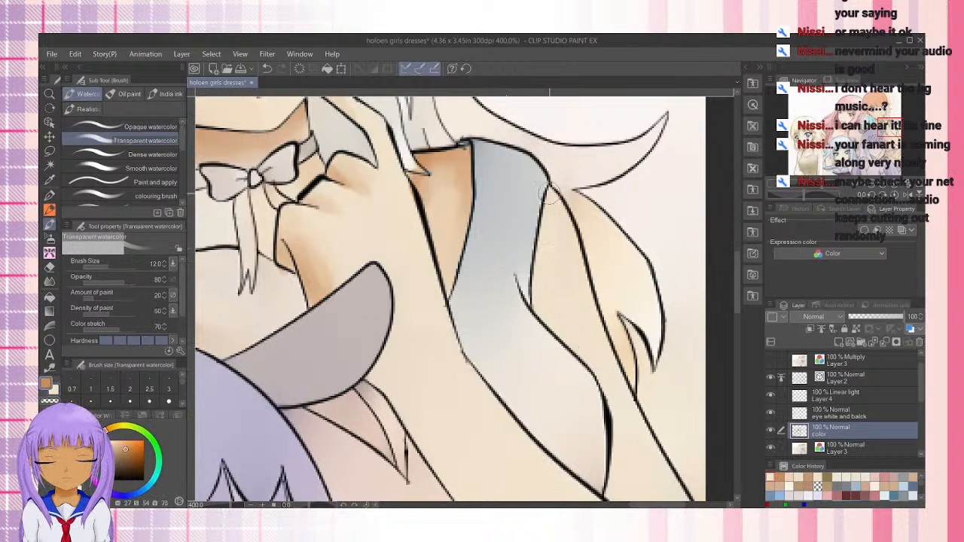
mouse_move(542, 249)
left_mouse_down()
mouse_move(541, 293)
mouse_move(550, 198)
mouse_move(556, 334)
mouse_move(542, 278)
mouse_move(542, 306)
mouse_move(538, 285)
mouse_move(550, 205)
mouse_move(545, 318)
mouse_move(559, 190)
mouse_move(554, 334)
mouse_move(549, 240)
mouse_move(581, 361)
mouse_move(563, 249)
mouse_move(571, 354)
mouse_move(559, 209)
mouse_move(587, 356)
mouse_move(562, 310)
mouse_move(600, 384)
mouse_move(564, 202)
mouse_move(575, 340)
mouse_move(586, 328)
mouse_move(556, 209)
mouse_move(556, 303)
left_mouse_up()
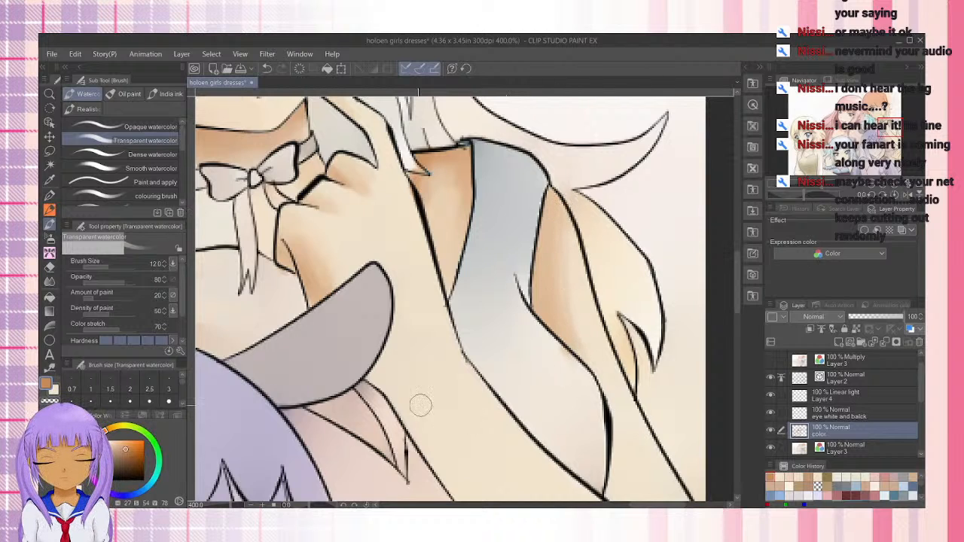
Shade the forearm's lower edge in brown, enlarging the brush to size 20, and soften the shadow with the light skin tone
mouse_move(403, 382)
left_mouse_down()
mouse_move(386, 296)
mouse_move(379, 322)
mouse_move(366, 296)
mouse_move(362, 305)
mouse_move(405, 354)
mouse_move(373, 285)
mouse_move(375, 302)
mouse_move(378, 245)
mouse_move(407, 356)
mouse_move(396, 332)
mouse_move(389, 301)
mouse_move(442, 414)
mouse_move(392, 332)
mouse_move(476, 456)
mouse_move(394, 302)
mouse_move(497, 461)
mouse_move(447, 390)
mouse_move(508, 494)
mouse_move(374, 270)
left_mouse_up()
mouse_move(373, 304)
left_mouse_down()
mouse_move(469, 436)
mouse_move(428, 390)
mouse_move(378, 297)
mouse_move(508, 452)
mouse_move(476, 426)
mouse_move(497, 420)
left_mouse_up()
key("]")
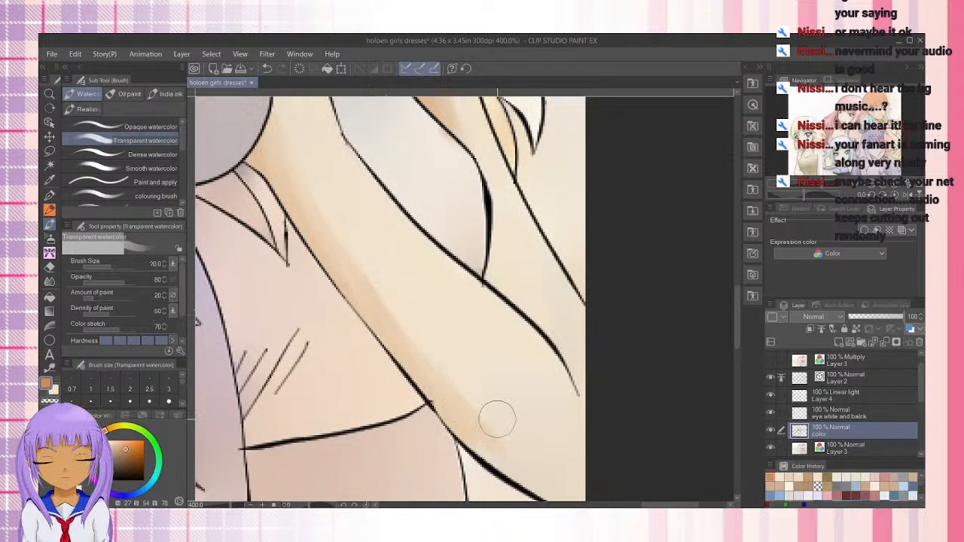
mouse_move(315, 223)
left_mouse_down()
mouse_move(452, 384)
mouse_move(504, 426)
mouse_move(410, 310)
mouse_move(361, 271)
mouse_move(452, 409)
mouse_move(508, 456)
mouse_move(385, 340)
mouse_move(459, 422)
mouse_move(538, 484)
mouse_move(321, 248)
mouse_move(519, 449)
mouse_move(454, 385)
mouse_move(337, 216)
left_mouse_up()
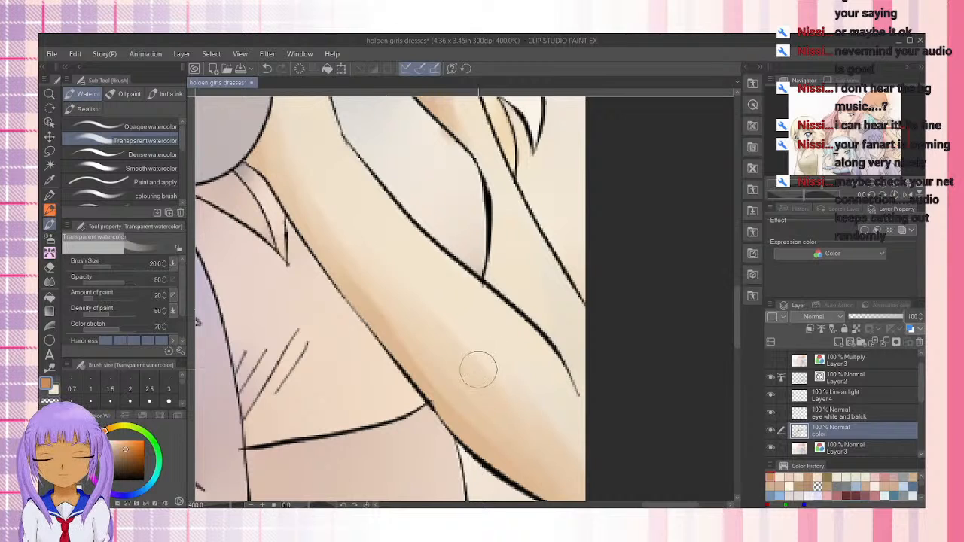
left_click(456, 335, "alt")
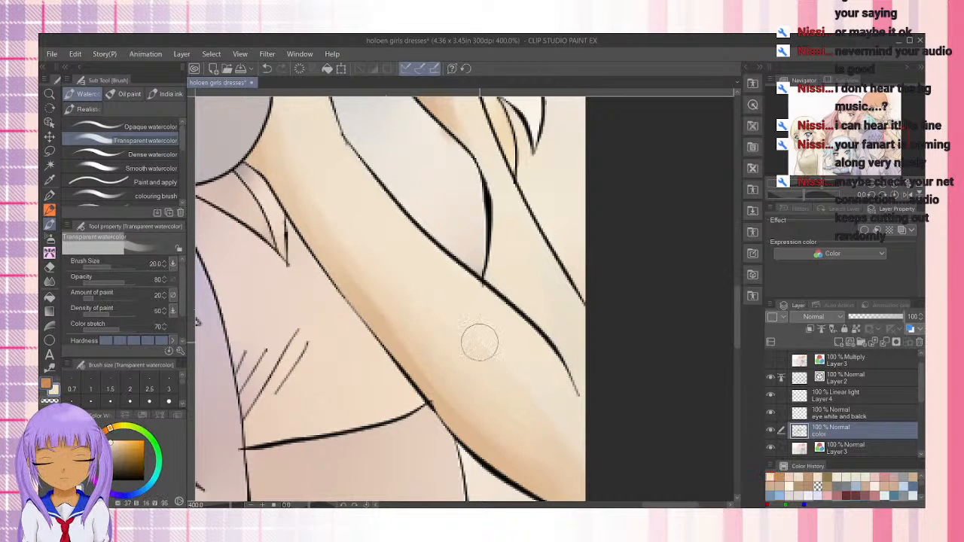
left_click_drag(552, 446, 419, 346)
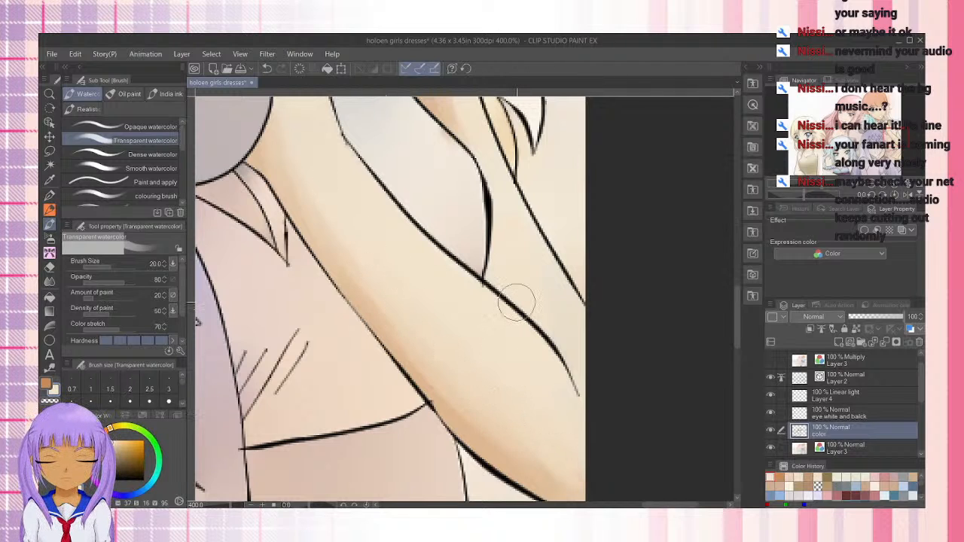
Examine the whole group illustration at several magnifications, with the palettes hidden, to judge the coloring of all five girls
scroll(516, 305, "down", 5)
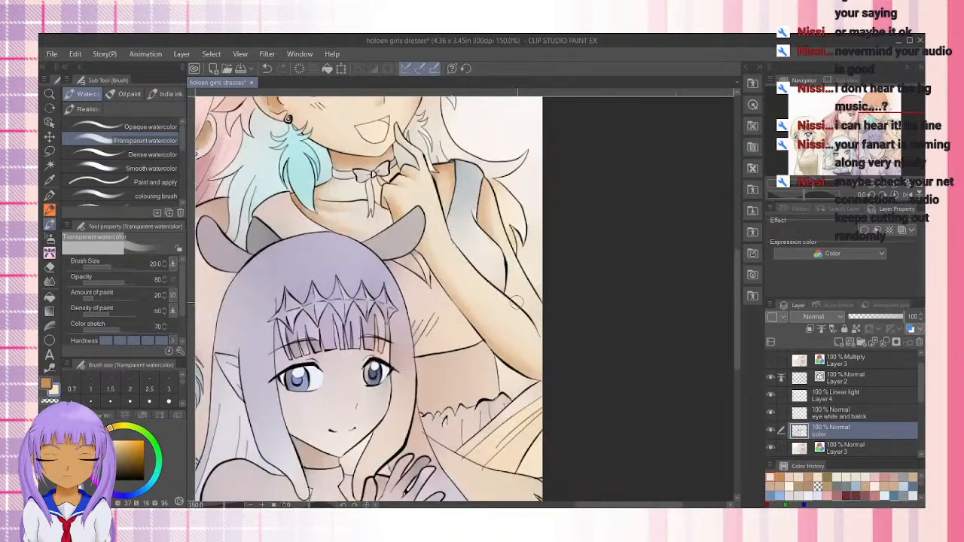
left_click_drag(415, 286, 638, 321)
scroll(646, 298, "down", 1)
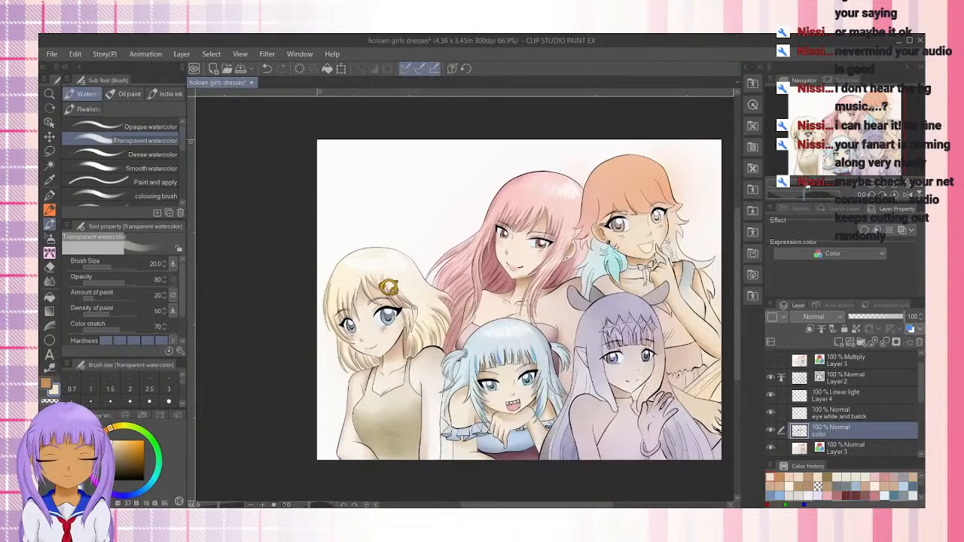
mouse_move(806, 184)
left_mouse_down()
mouse_move(819, 184)
mouse_move(808, 183)
left_mouse_up()
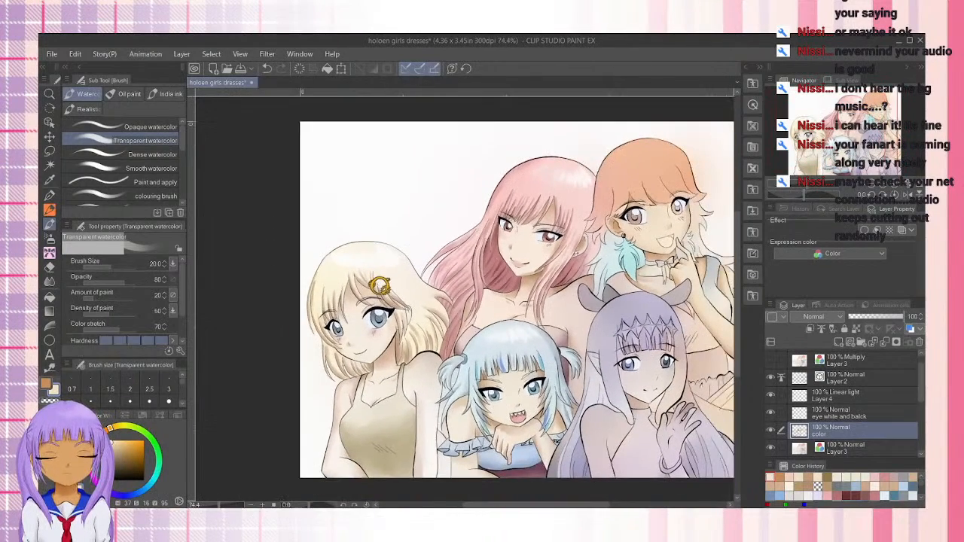
left_click_drag(557, 504, 569, 504)
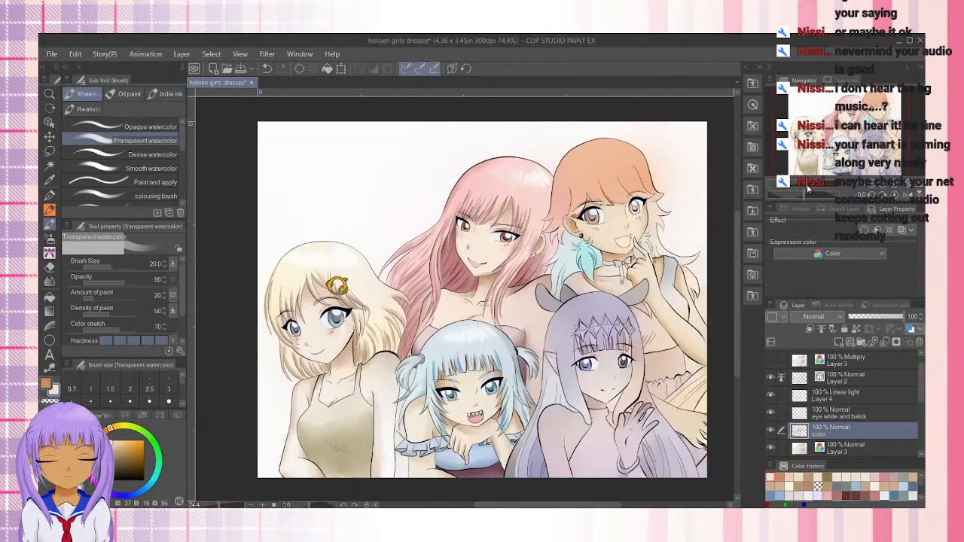
left_click_drag(807, 186, 811, 190)
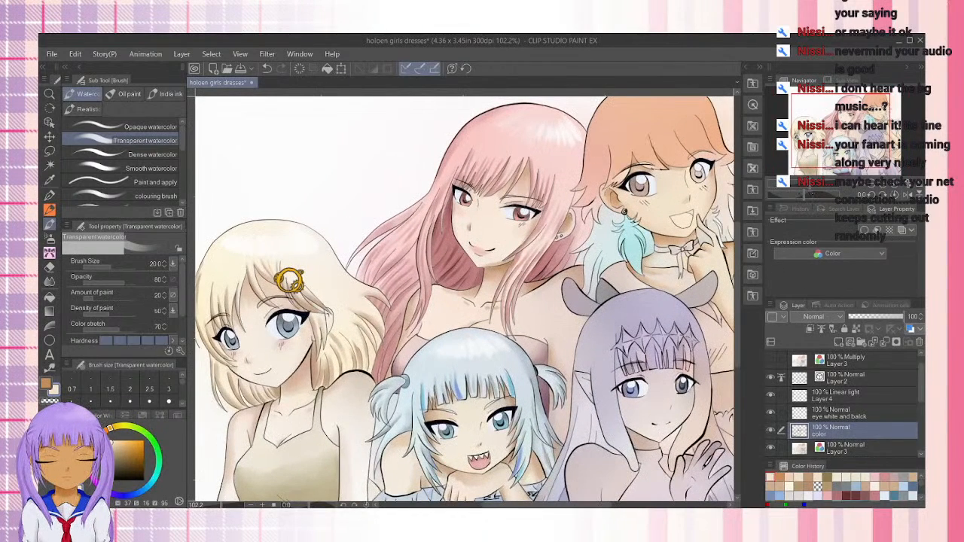
left_click_drag(549, 505, 552, 505)
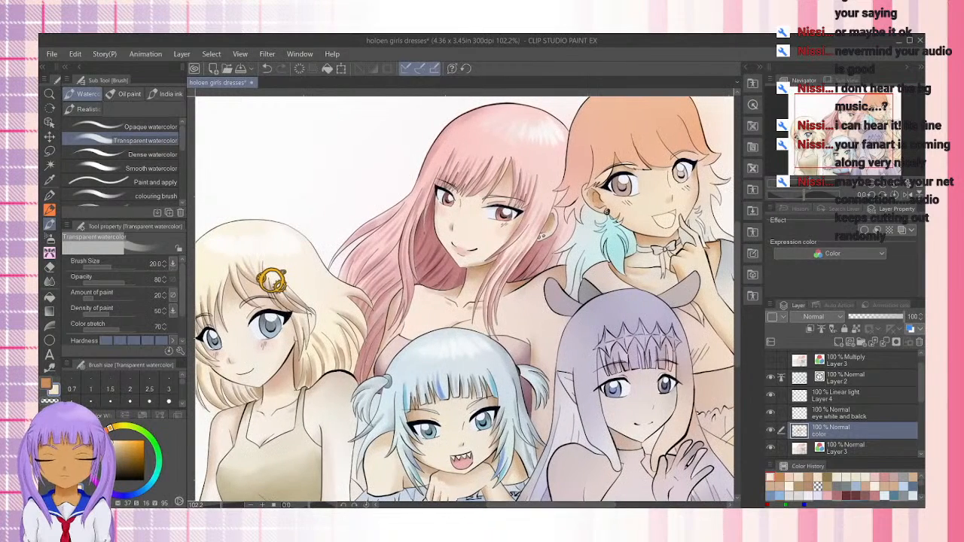
key("Tab")
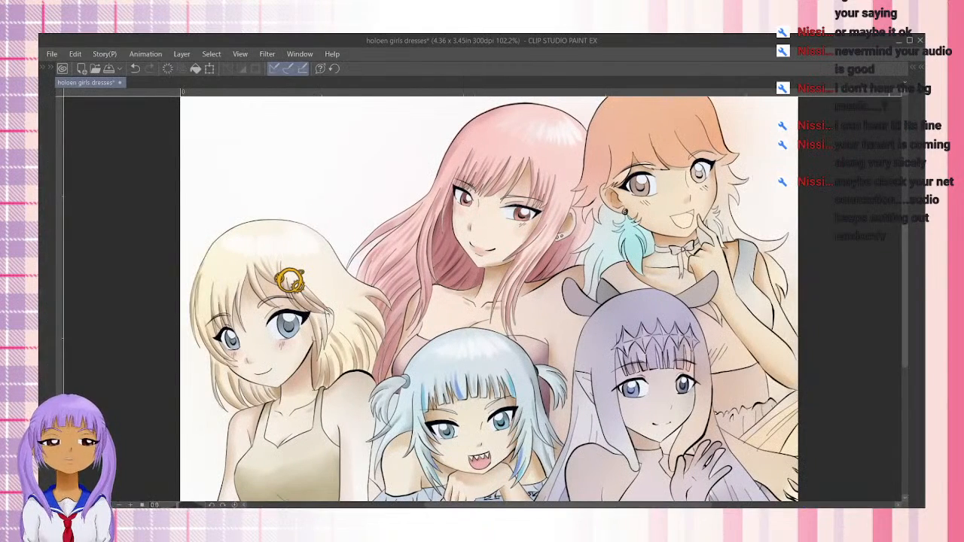